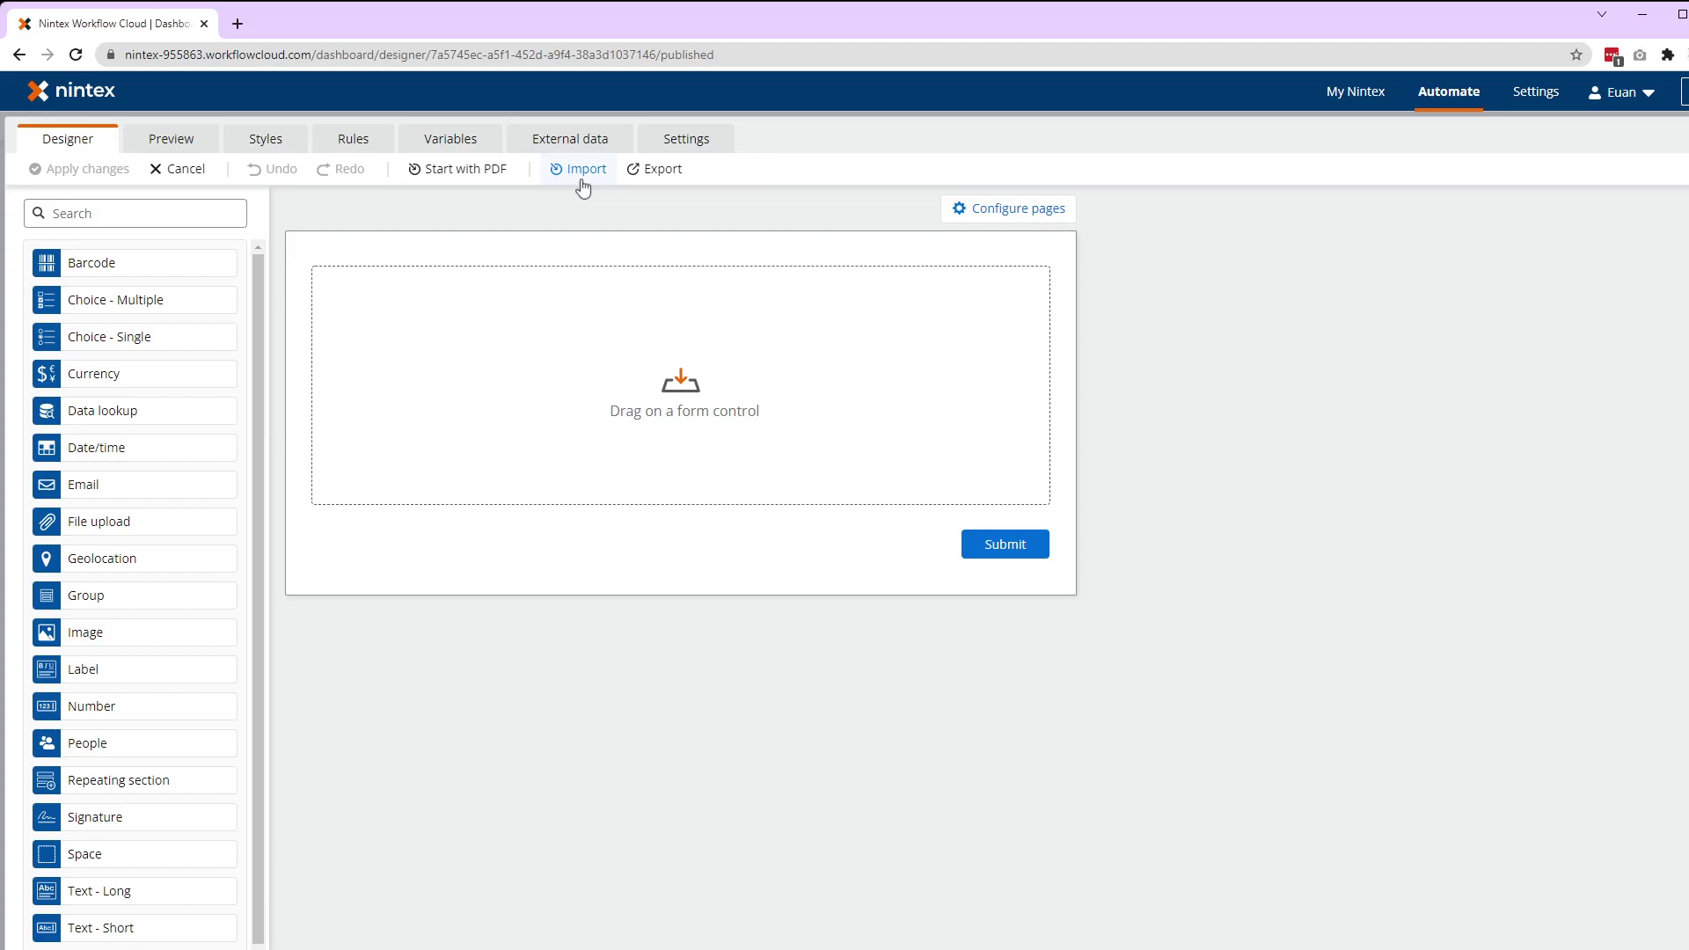
Step: Place a Data lookup control on the form canvas, leaving its data source unset
click(576, 145)
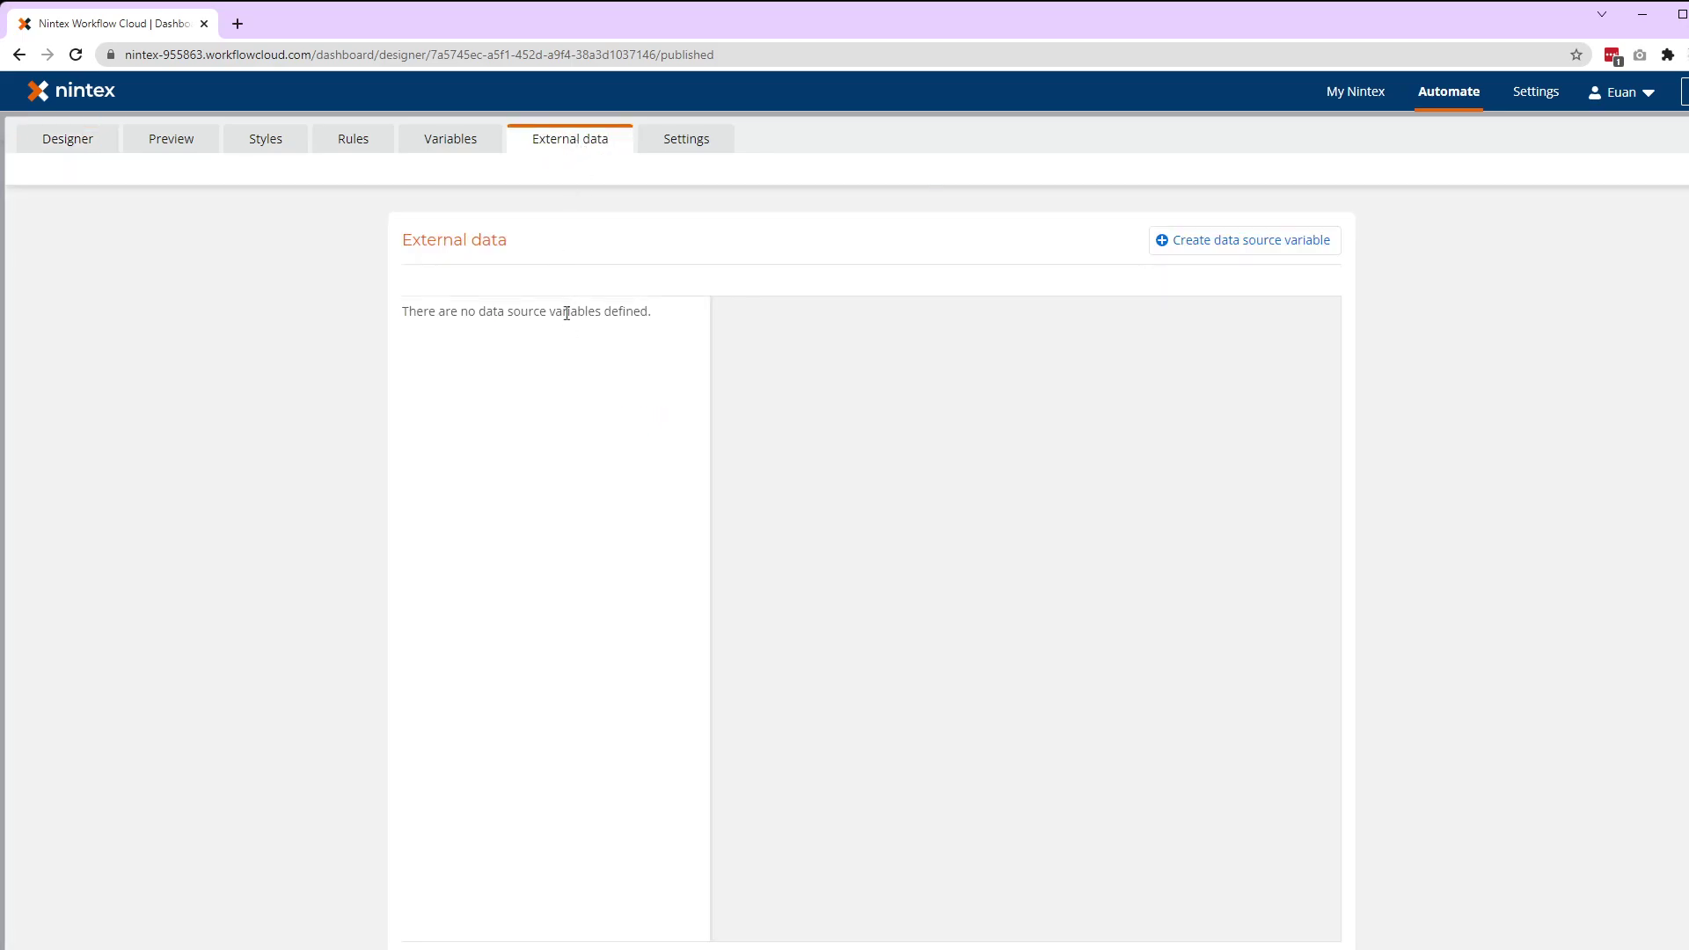
click(96, 150)
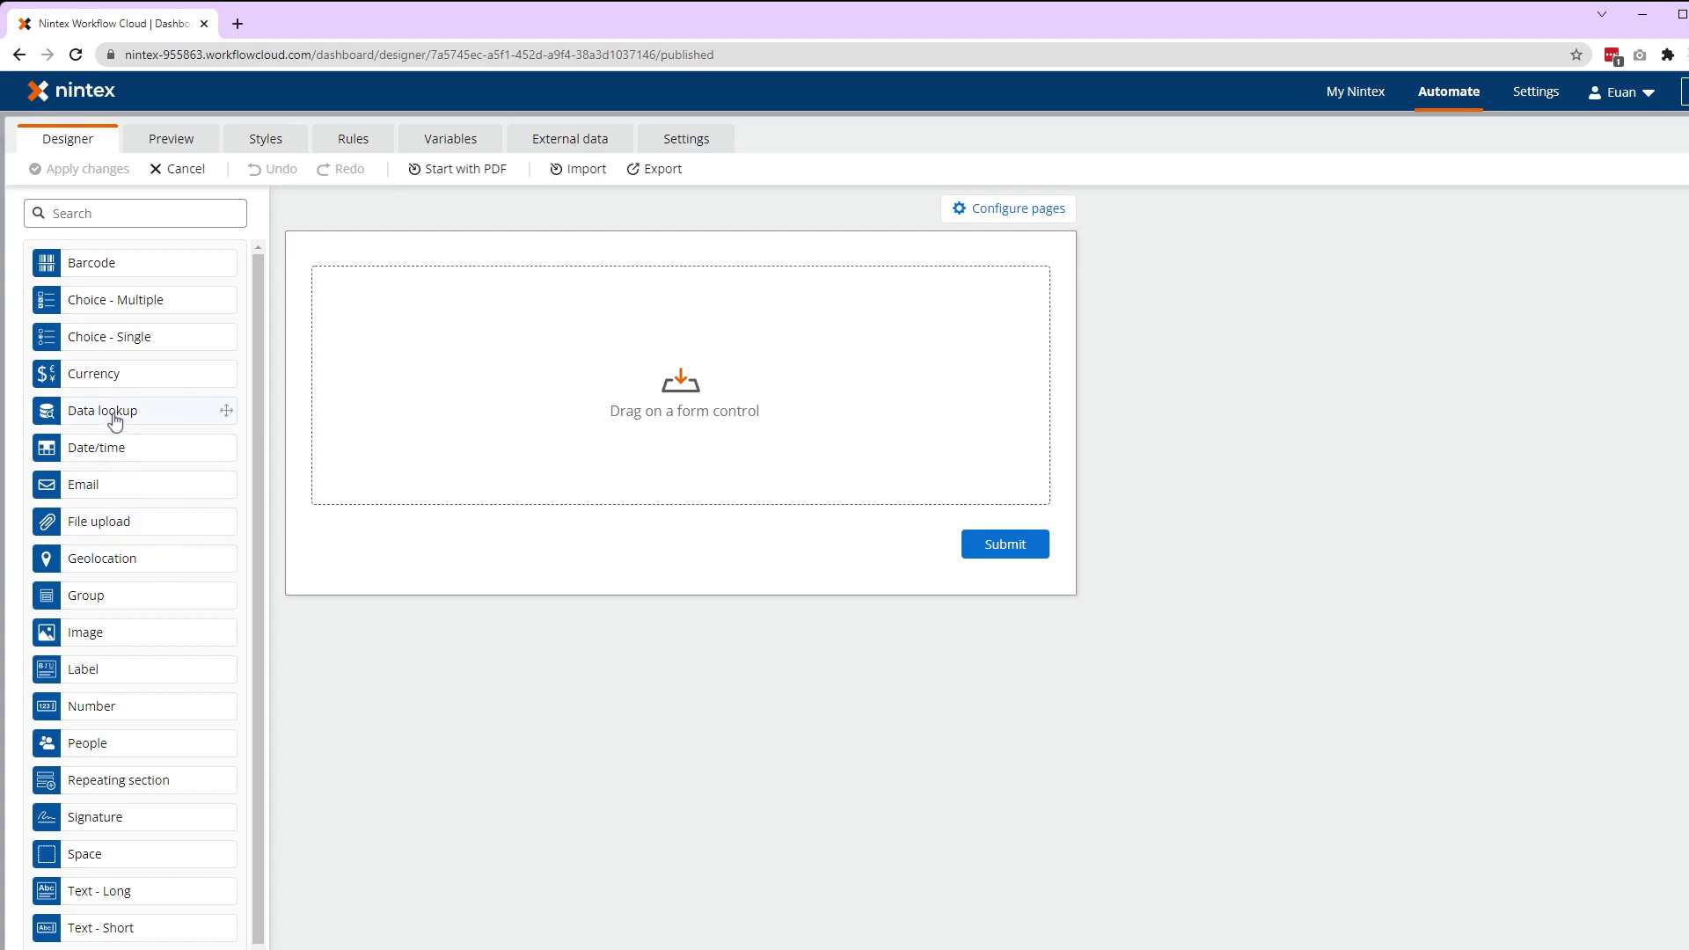
drag(110, 414, 465, 297)
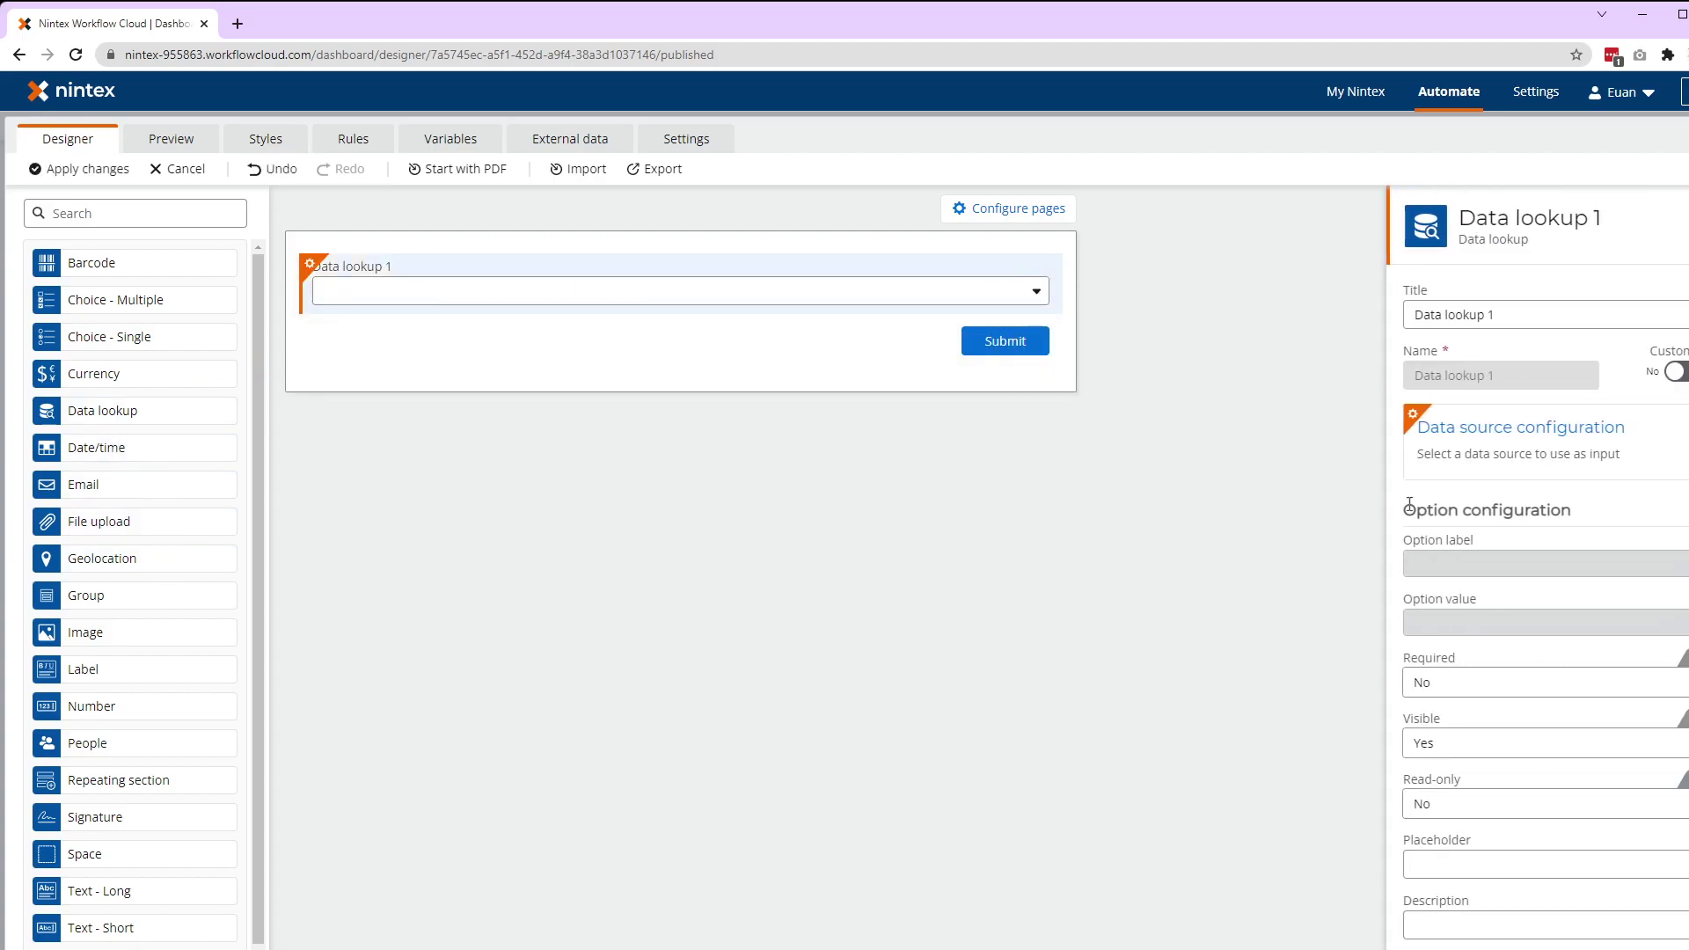
click(1495, 452)
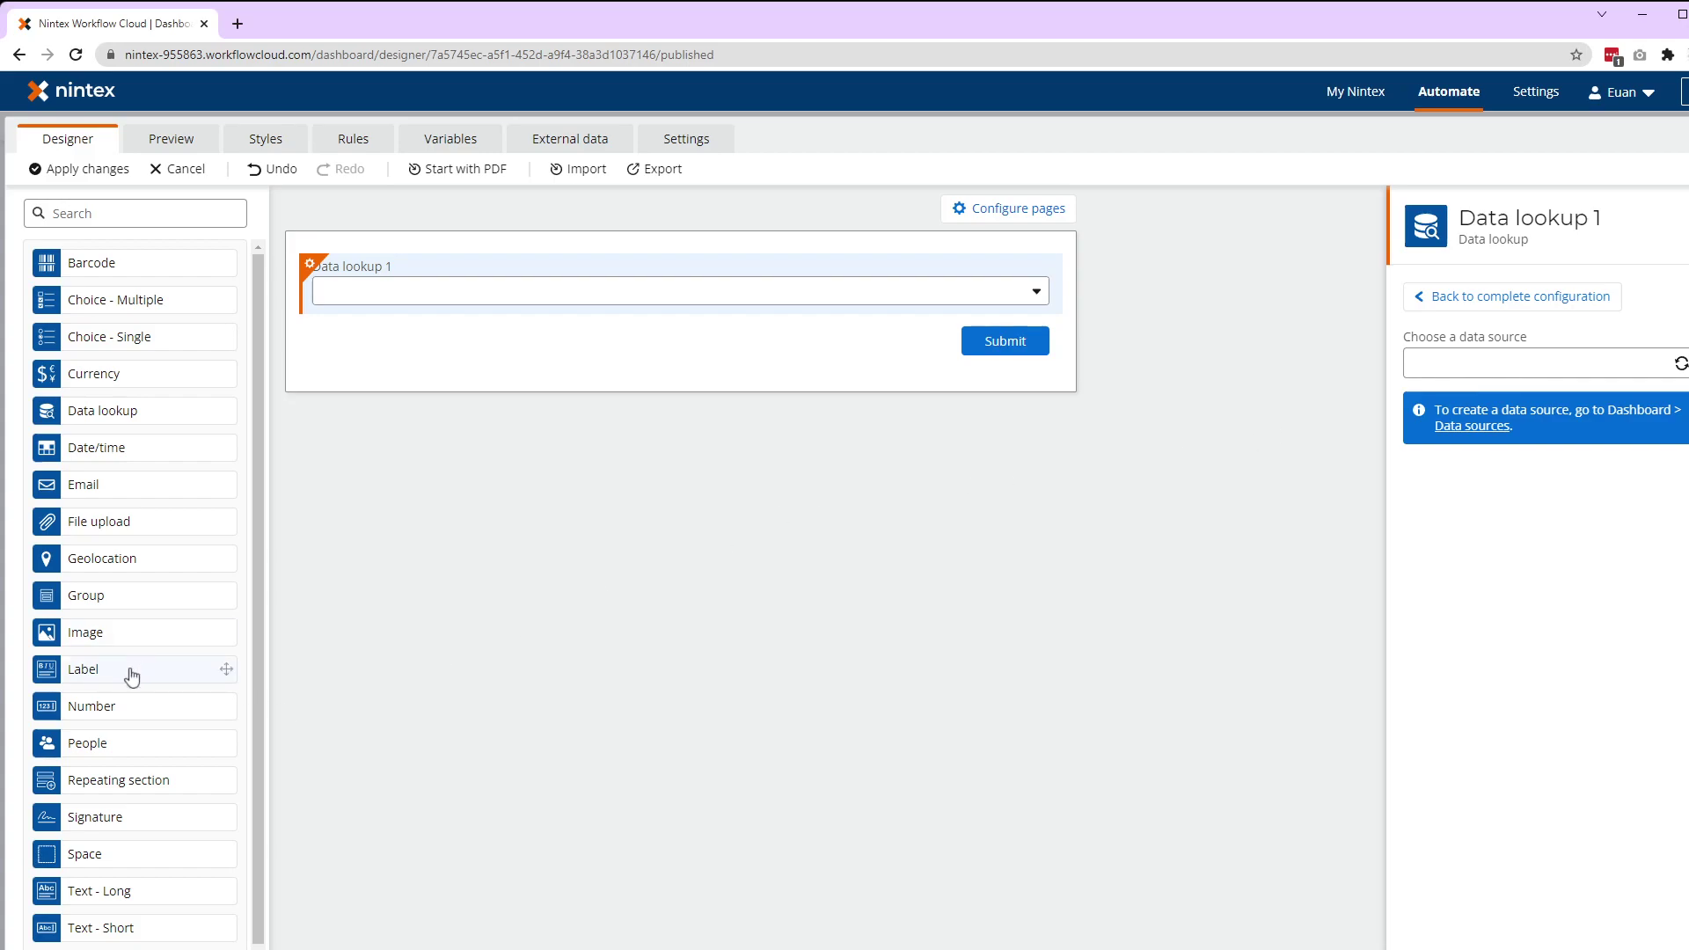
click(552, 346)
Step: Add a Label below the lookup and start a new data source variable from its External data insert list
drag(554, 346, 555, 346)
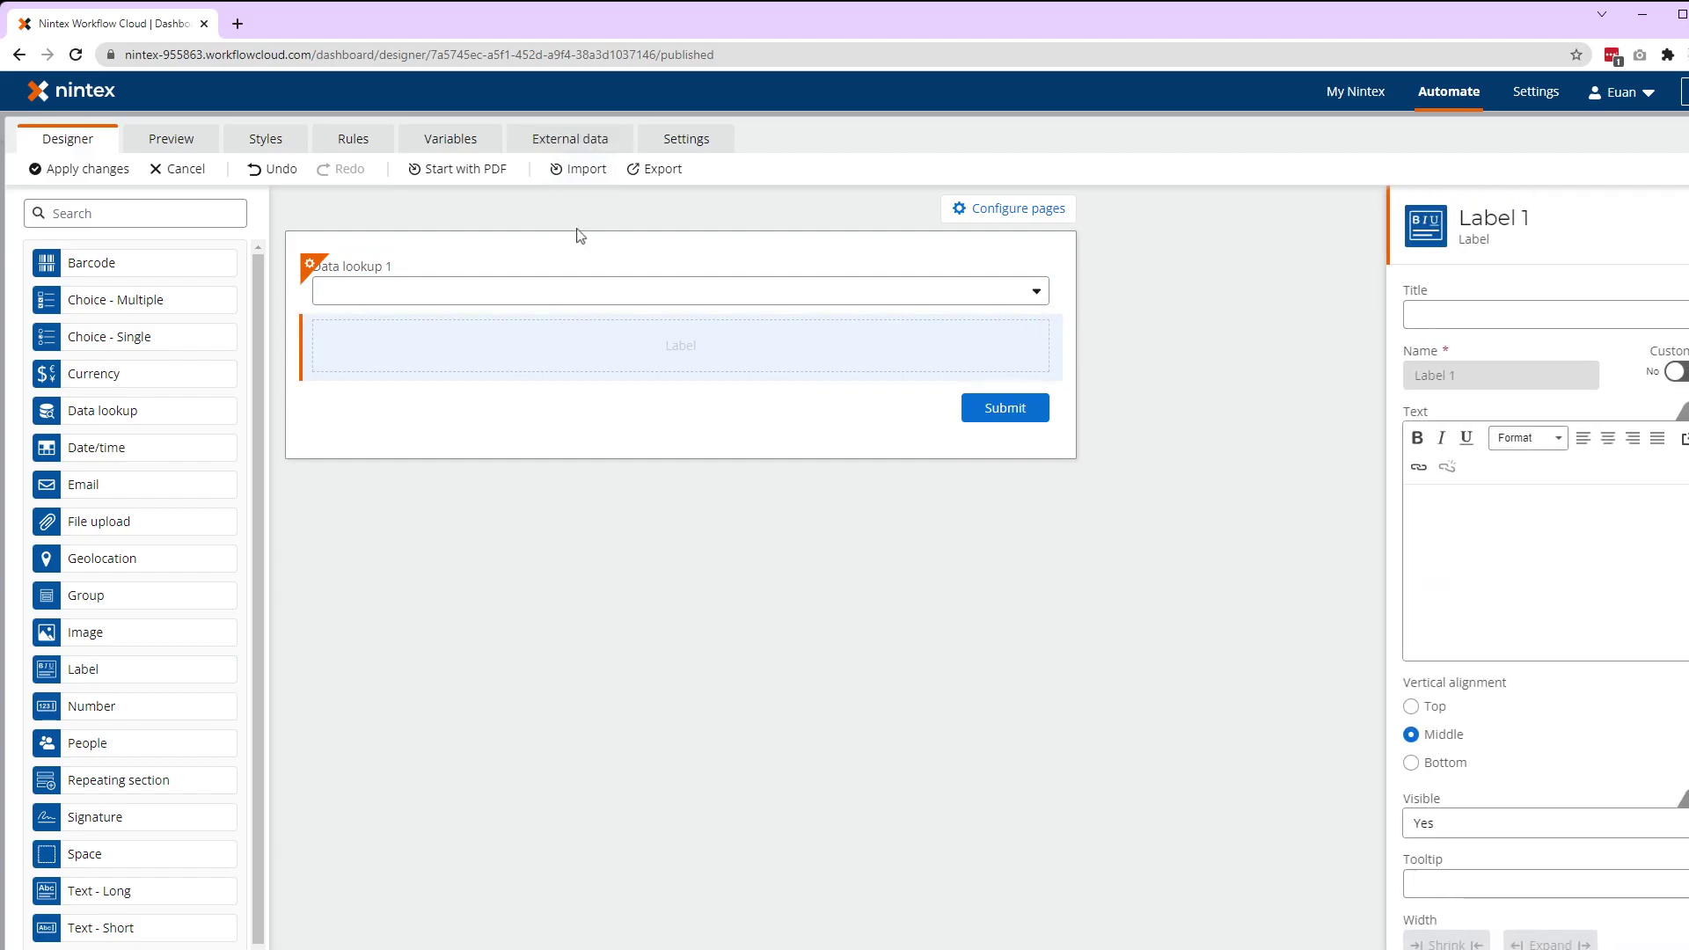
click(1457, 513)
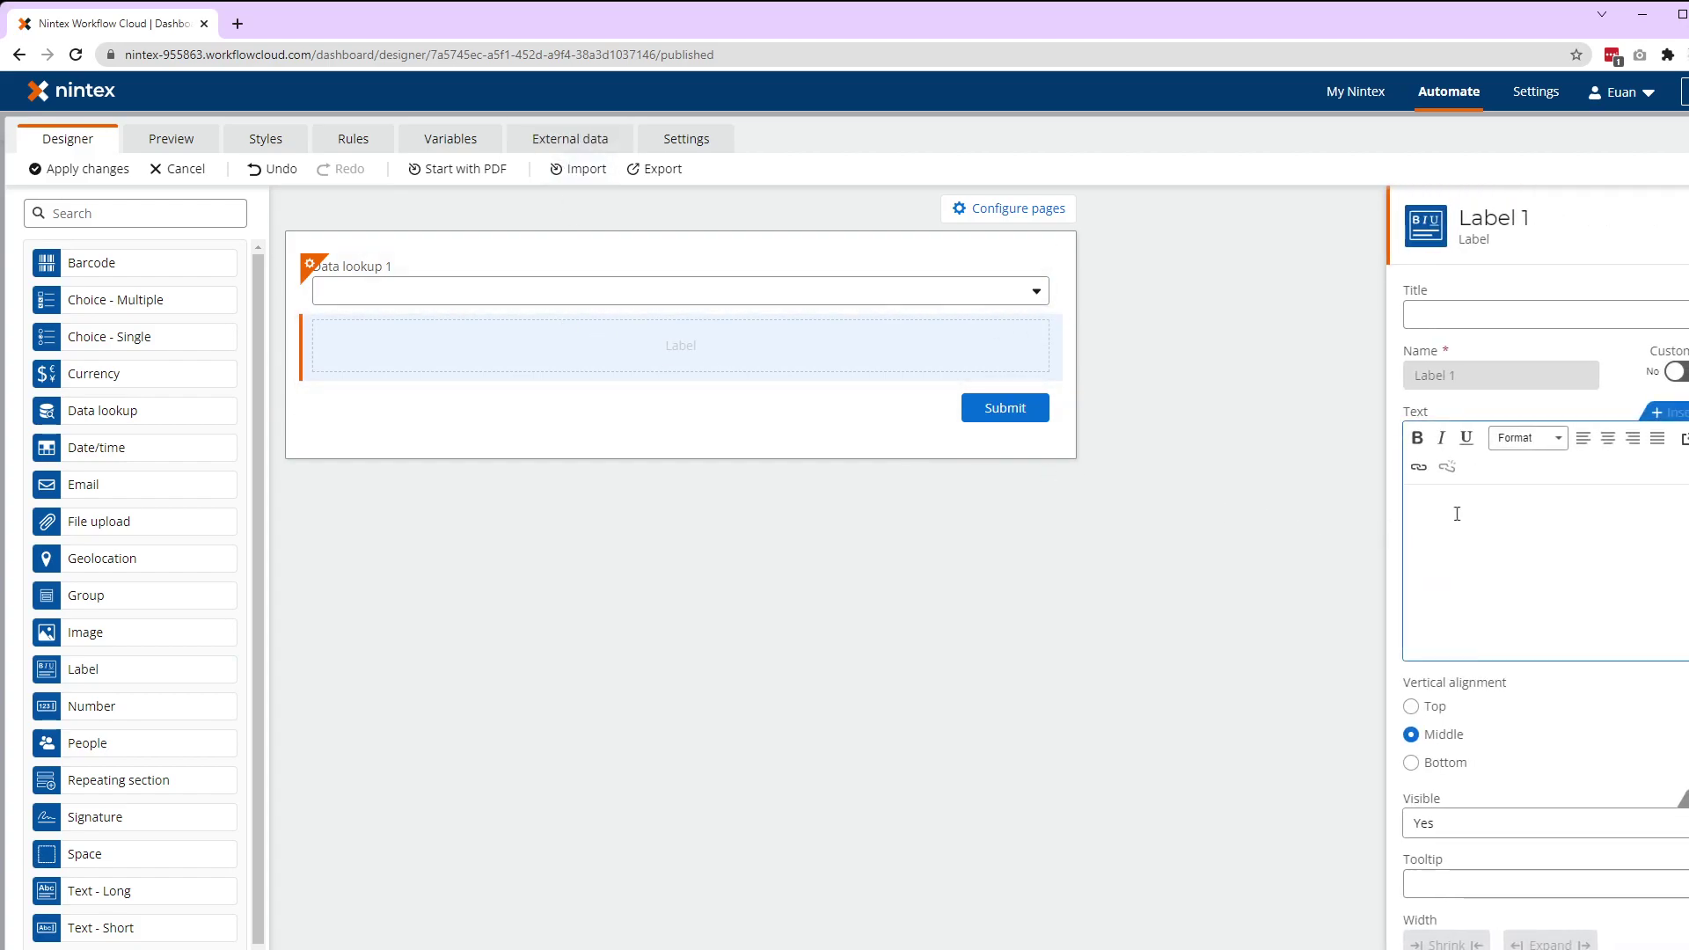
click(1668, 412)
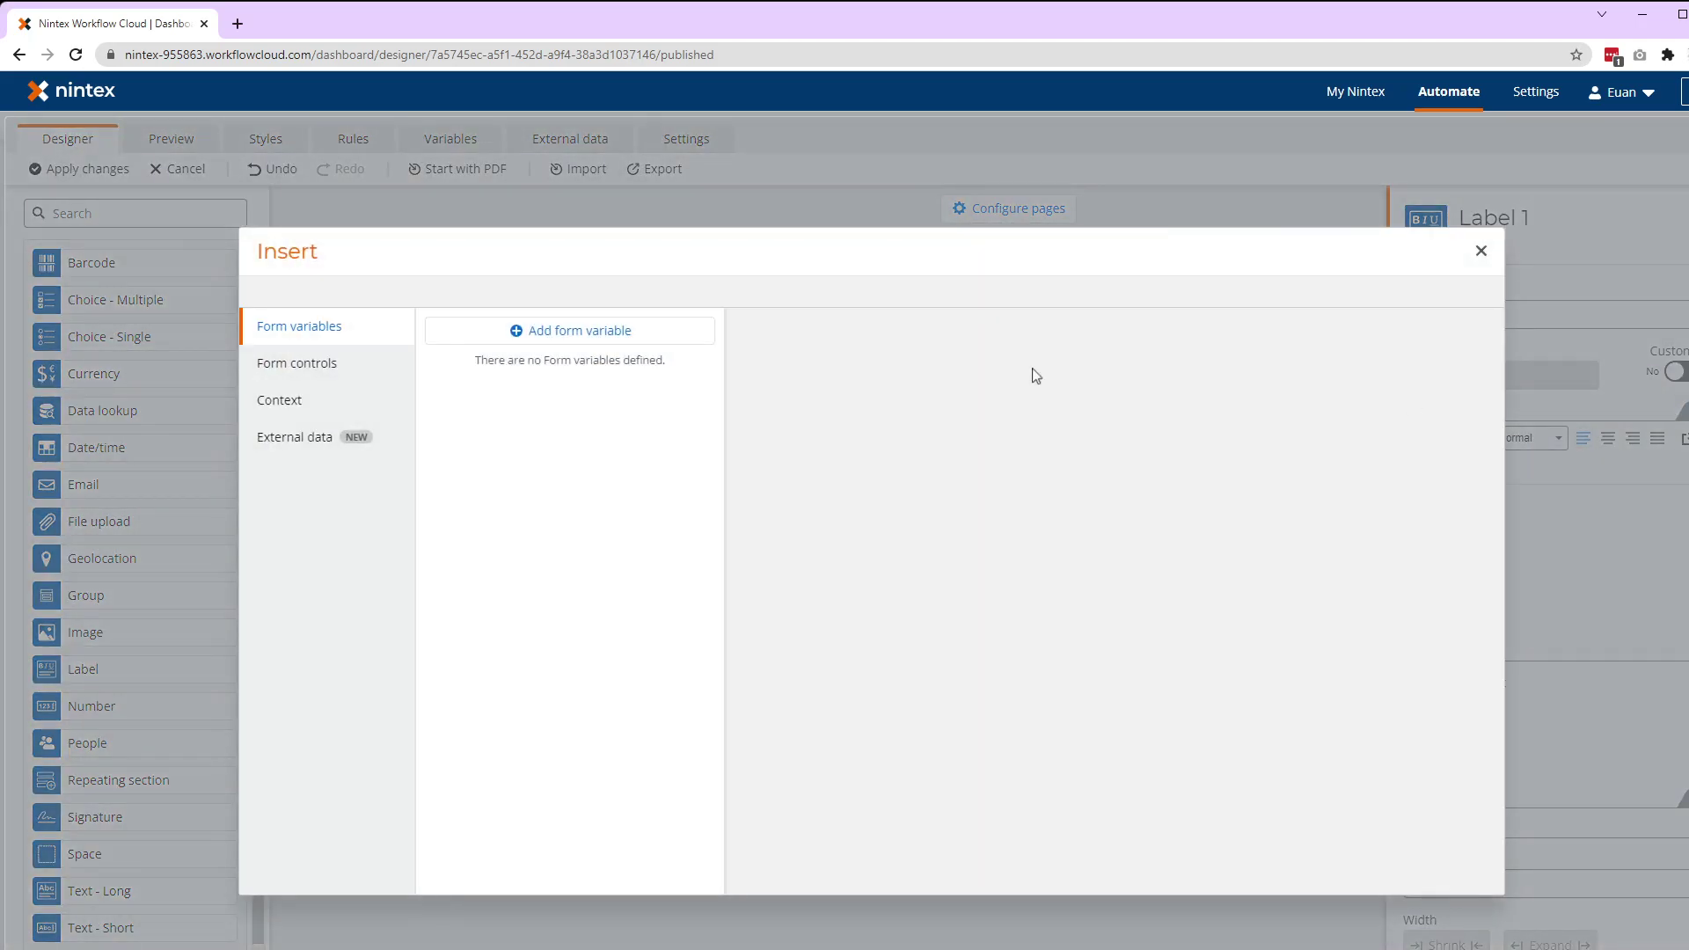
click(268, 441)
click(569, 331)
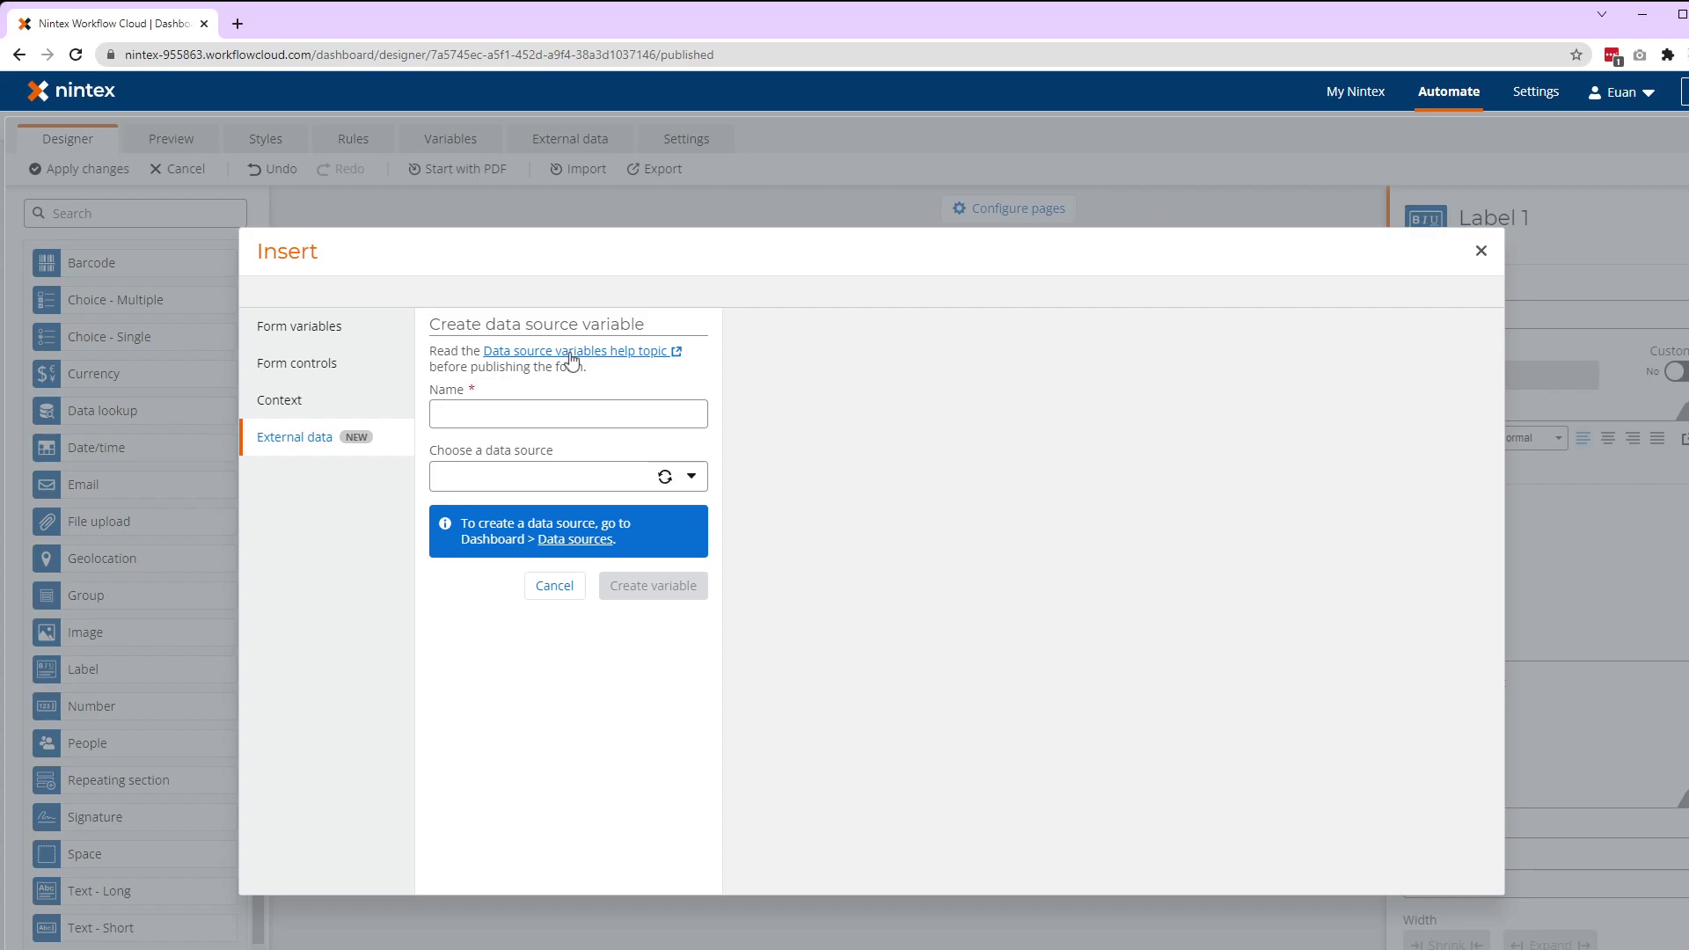
Step: Name the variable Test, with the SharePoint site as data source and an item limit of 1
click(573, 413)
text(Test)
click(566, 476)
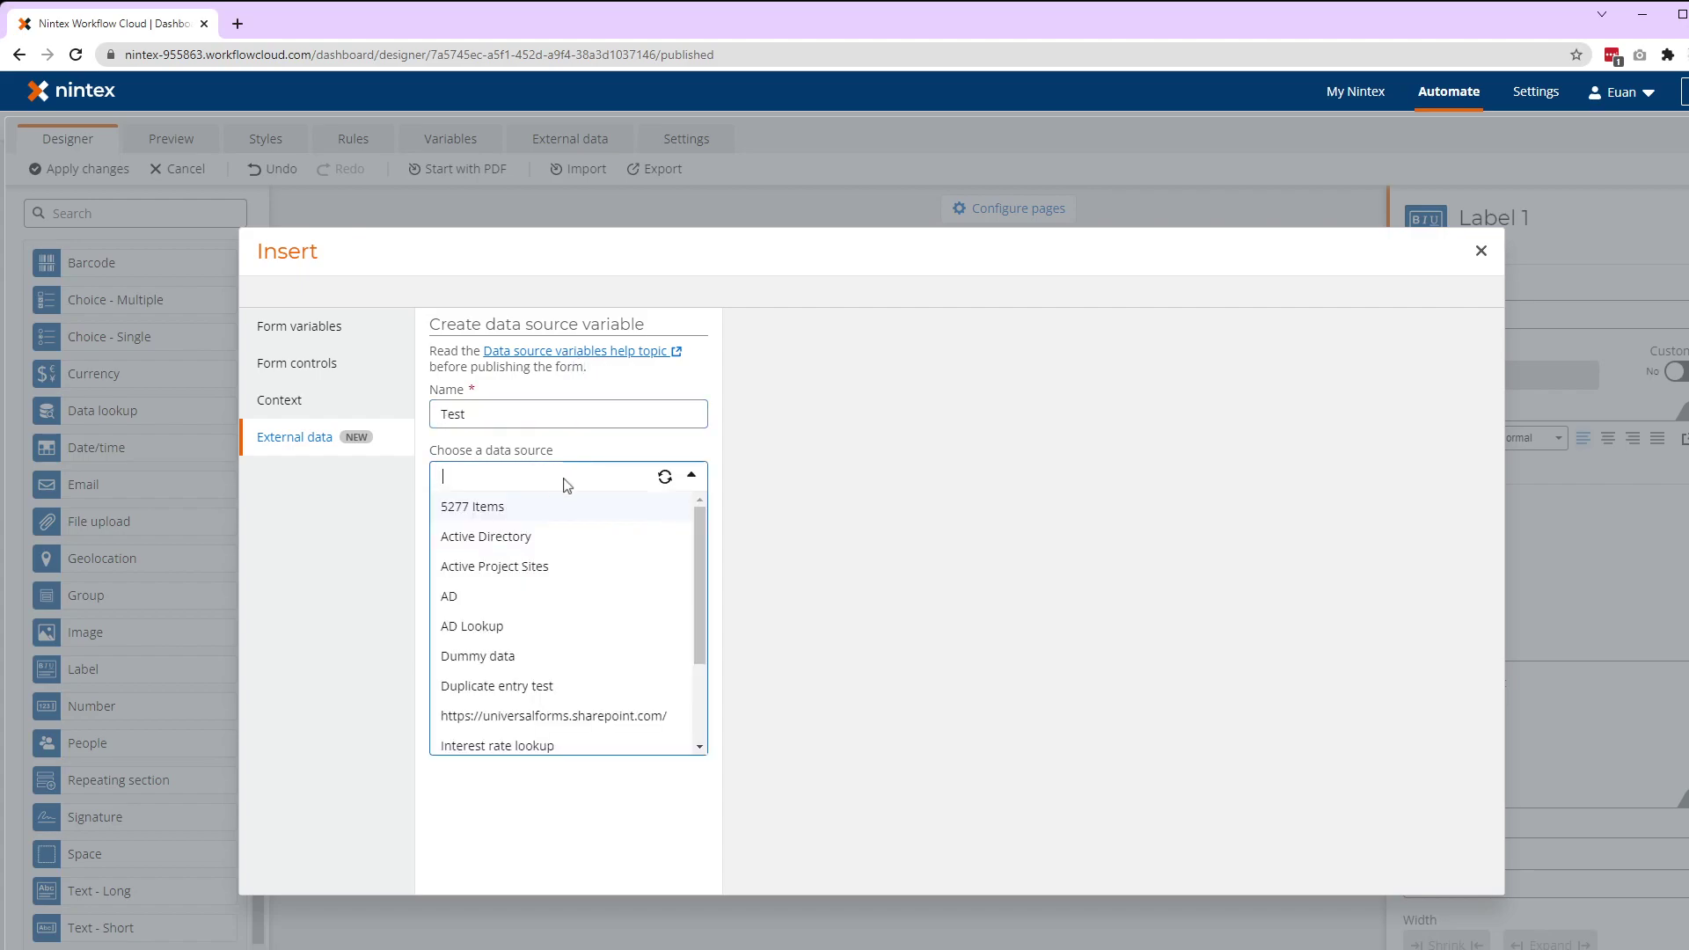
click(555, 716)
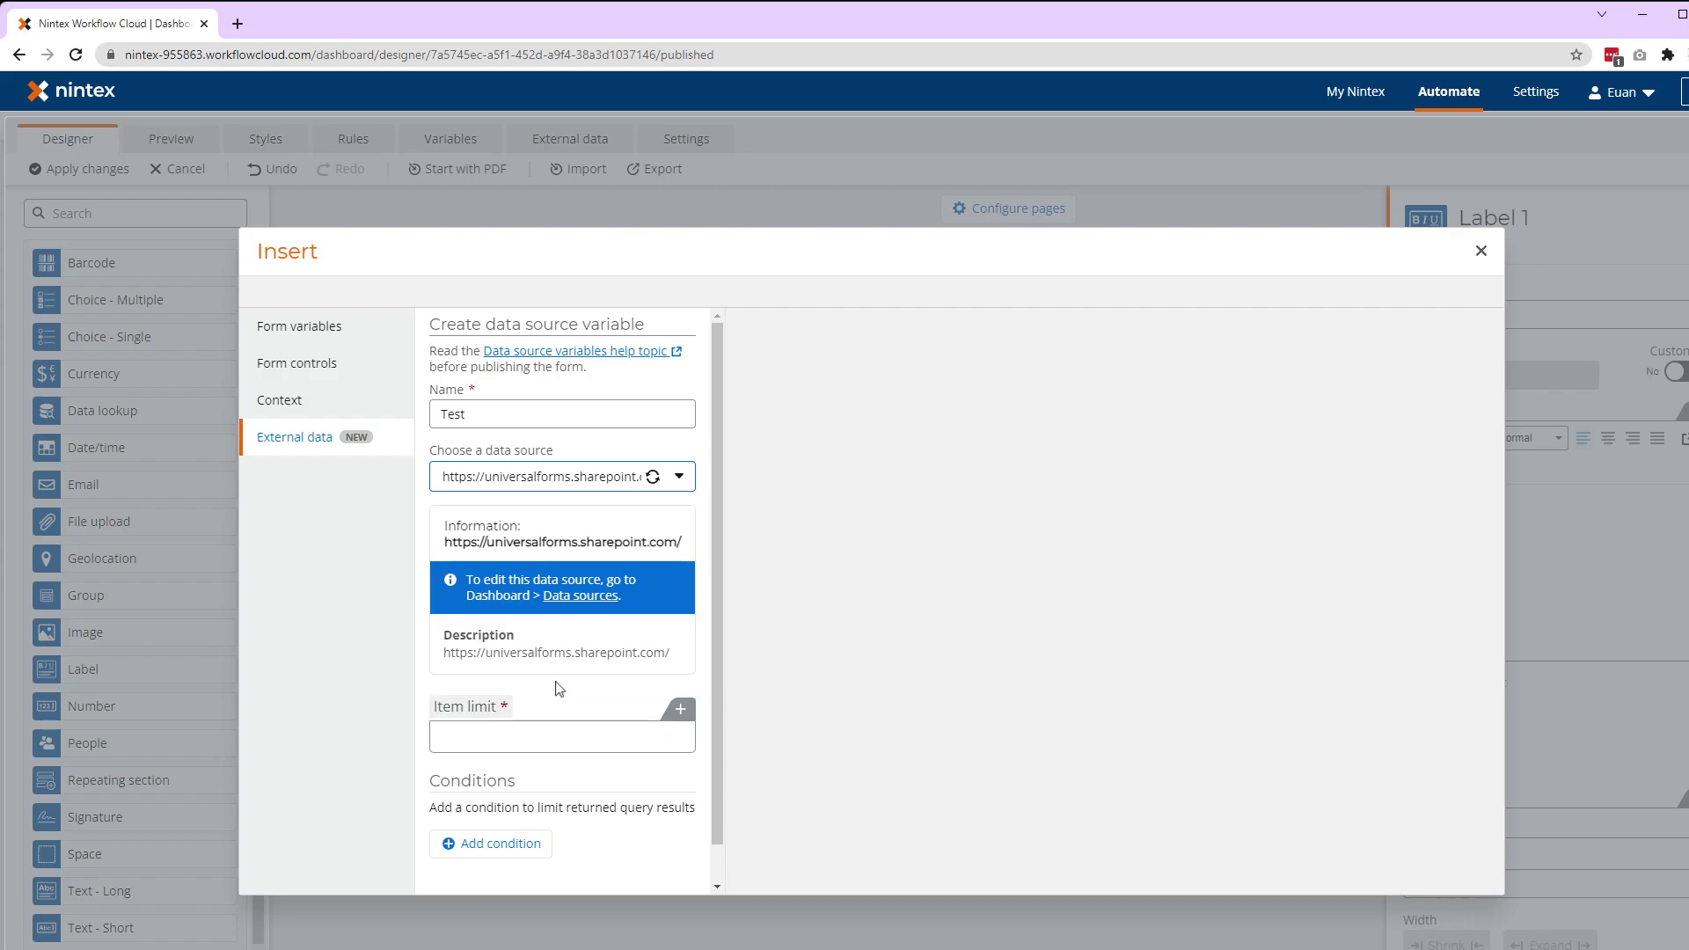
click(509, 843)
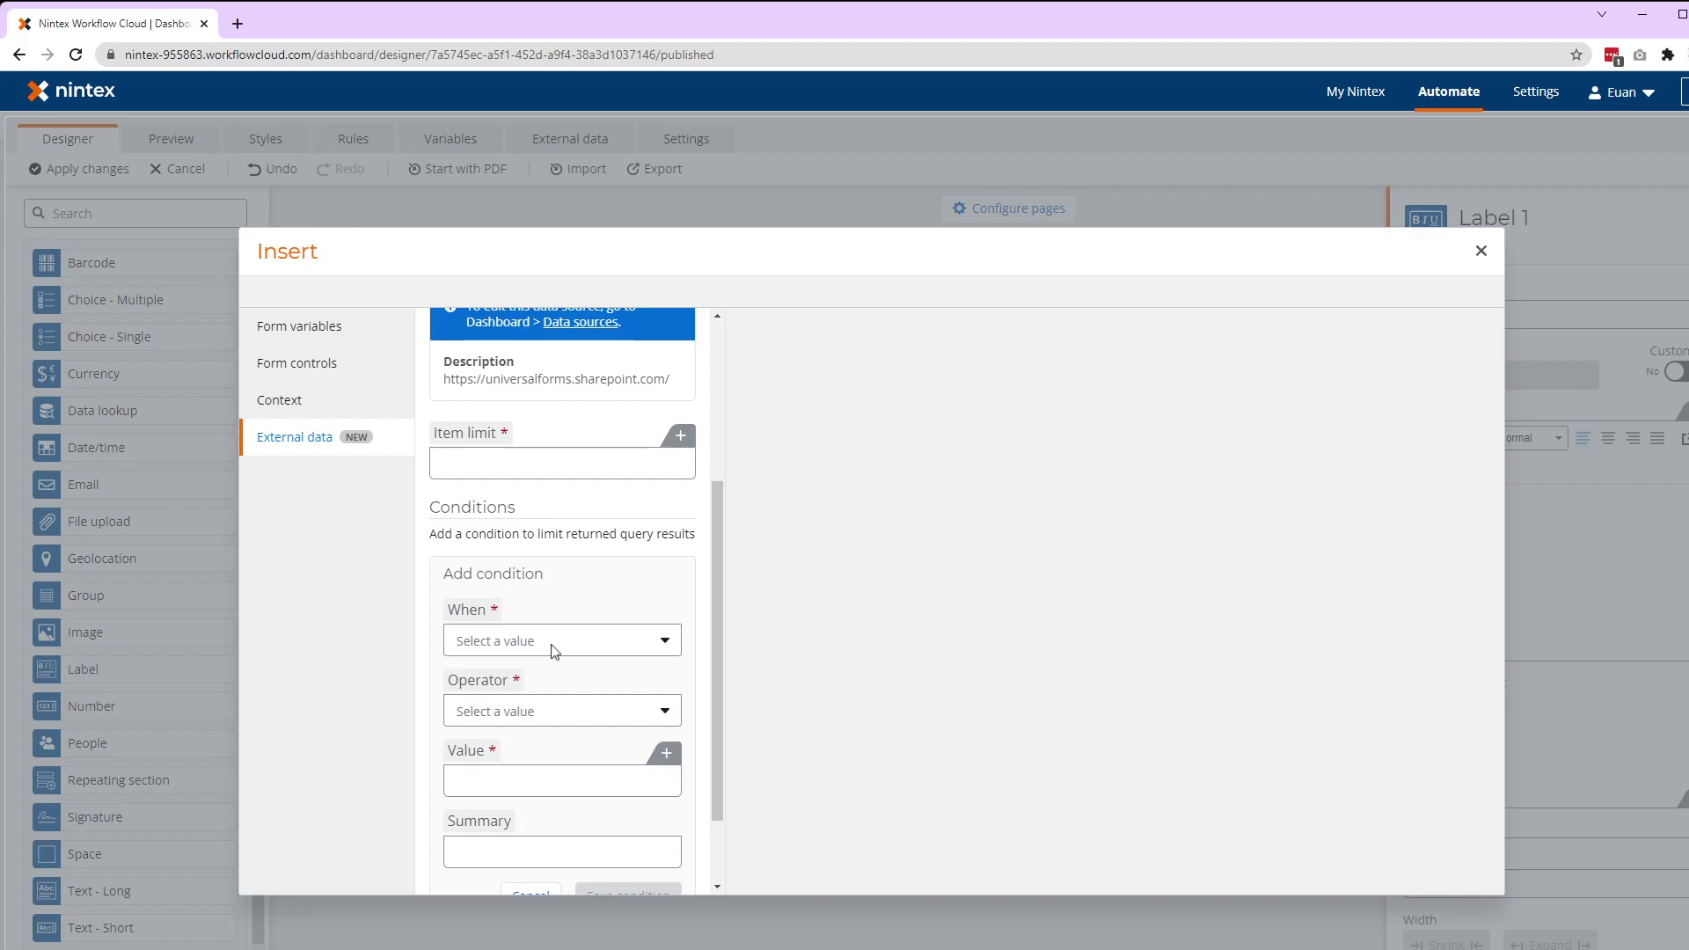
scroll(552, 650, up, 3)
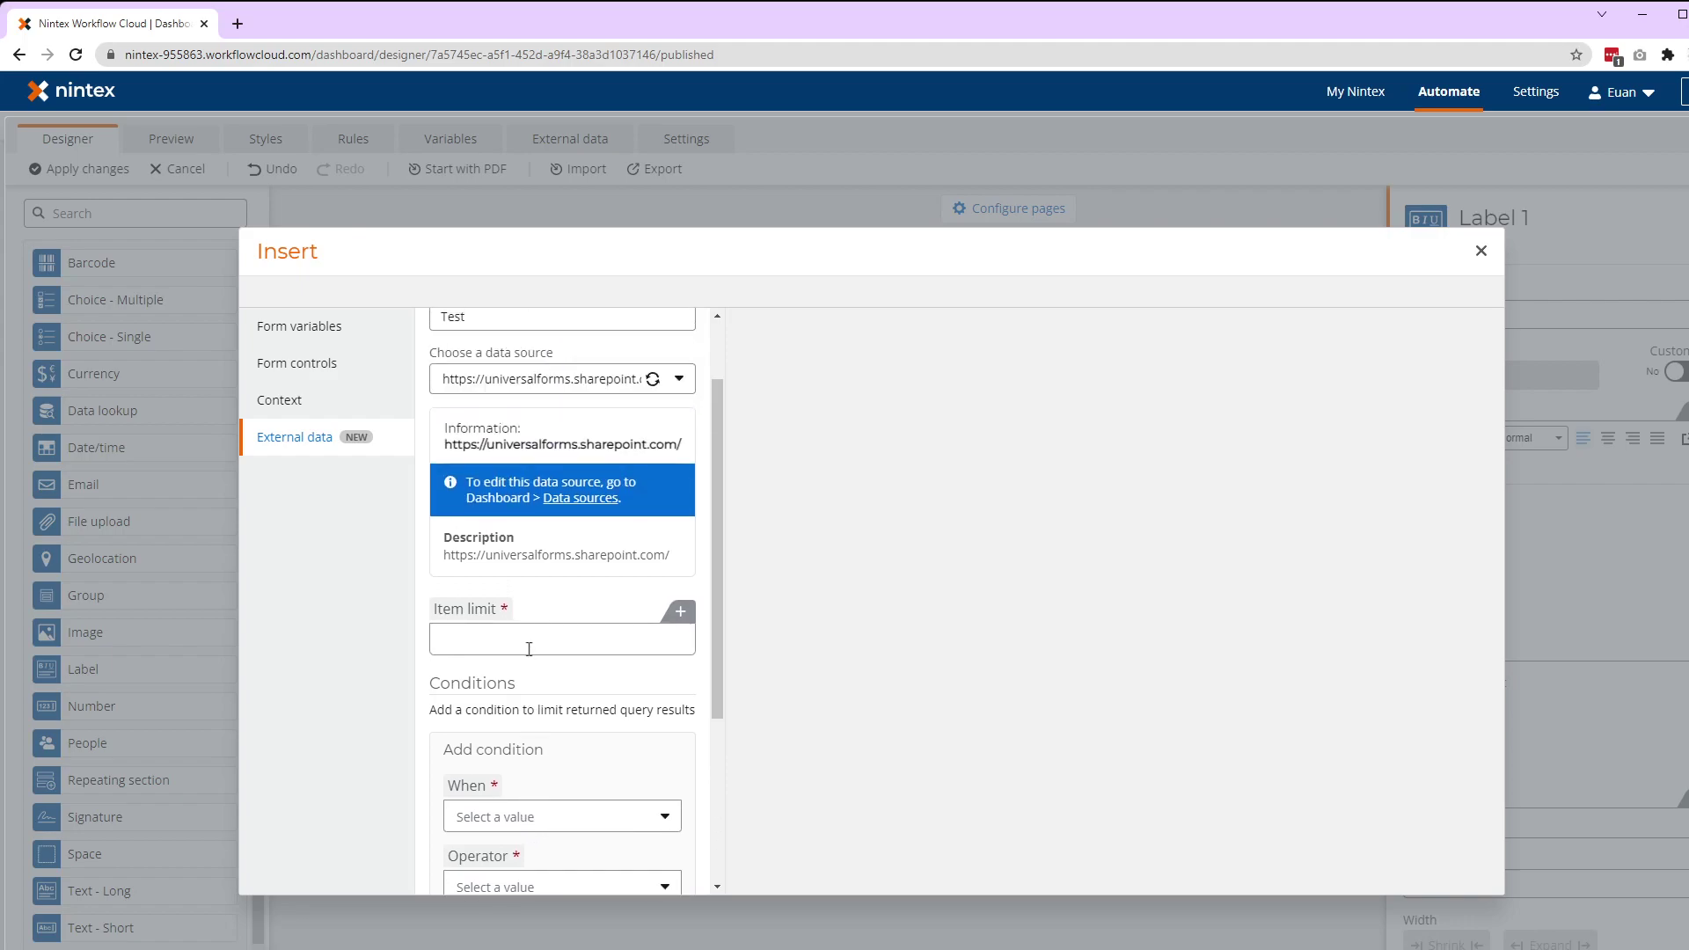
click(528, 643)
text(1)
scroll(577, 796, up, 1)
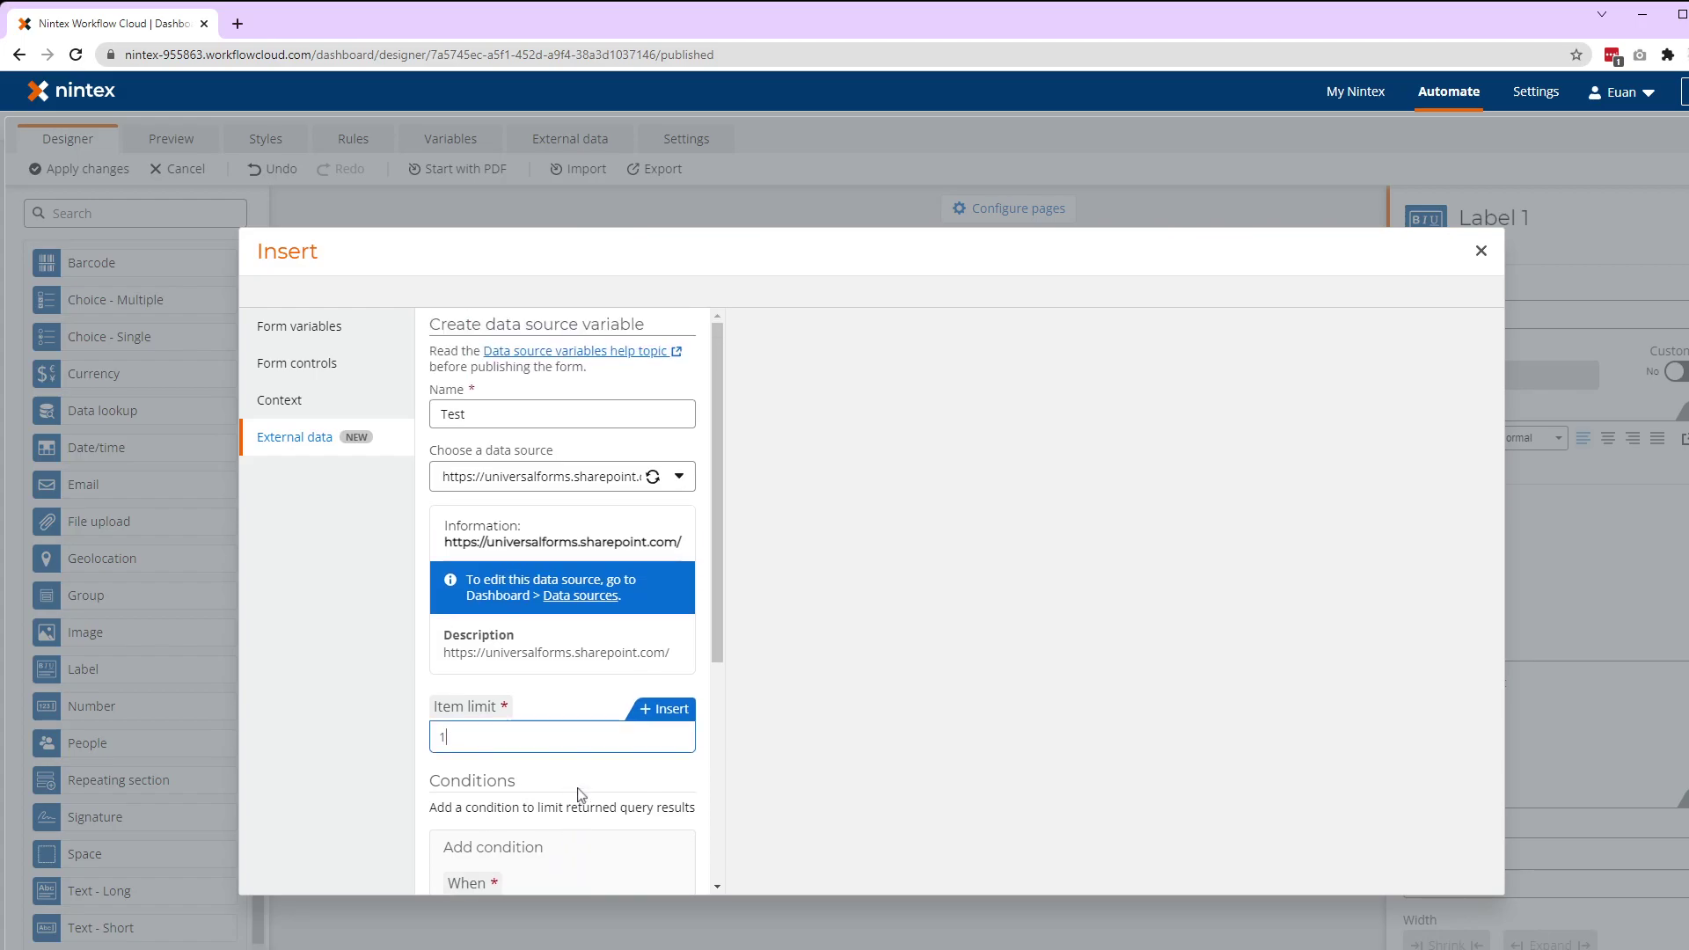
scroll(635, 788, down, 1)
scroll(634, 788, down, 3)
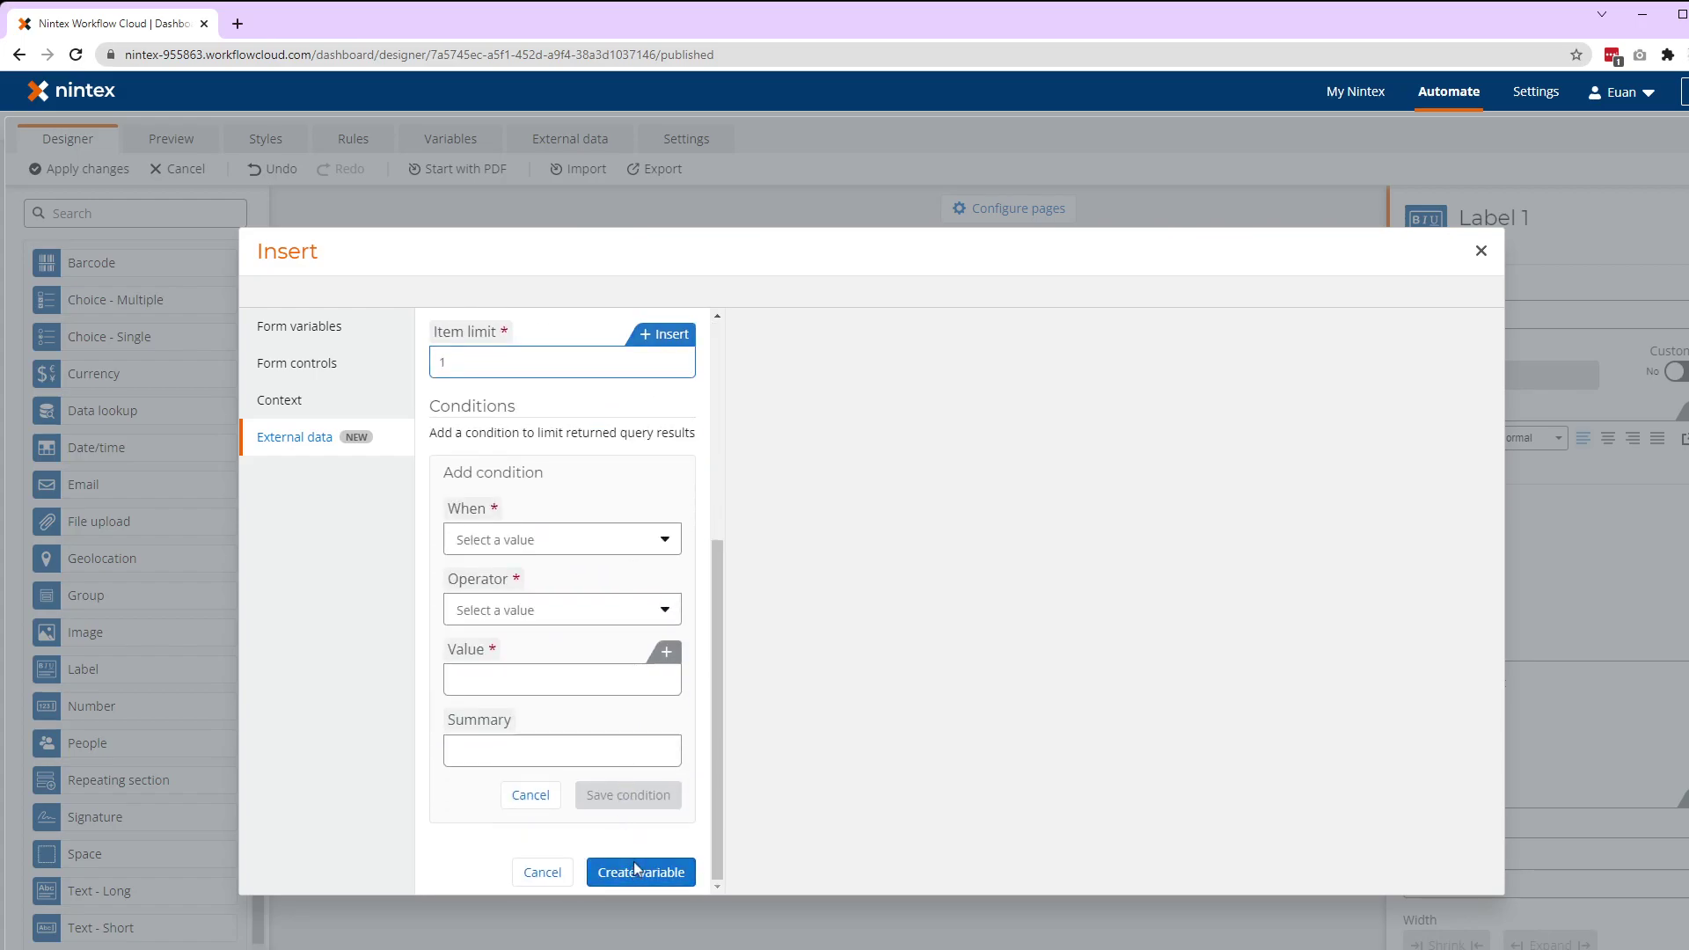
Step: Create the Test variable and insert its First Record Lookup field into the label
click(633, 865)
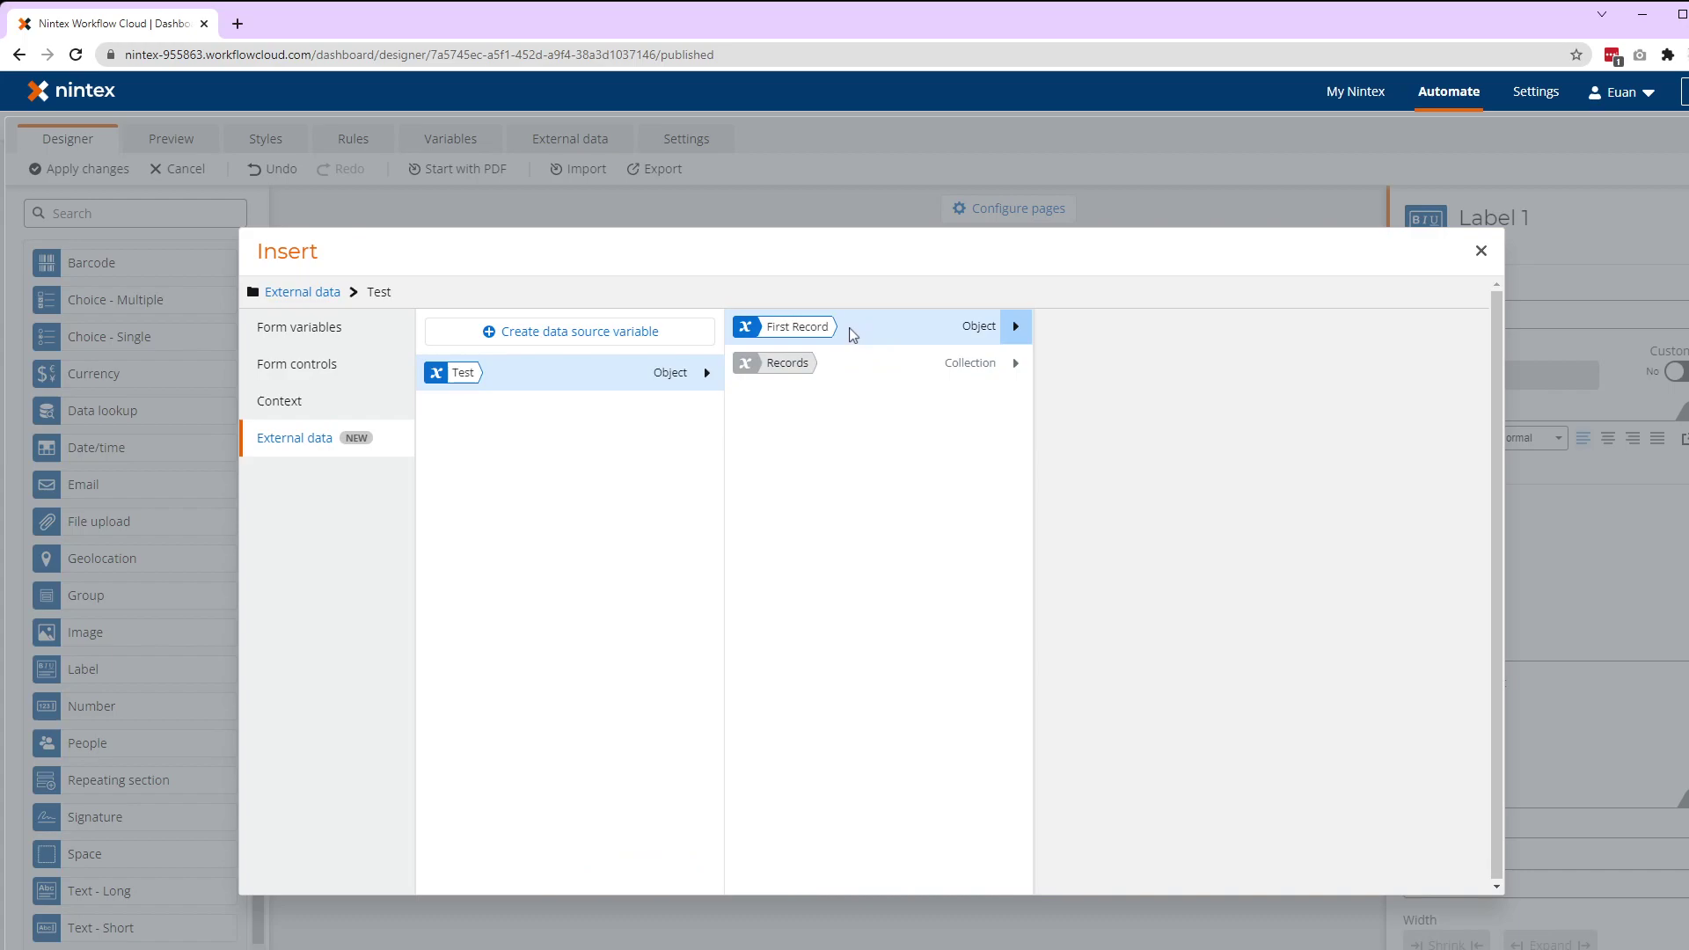
click(1015, 326)
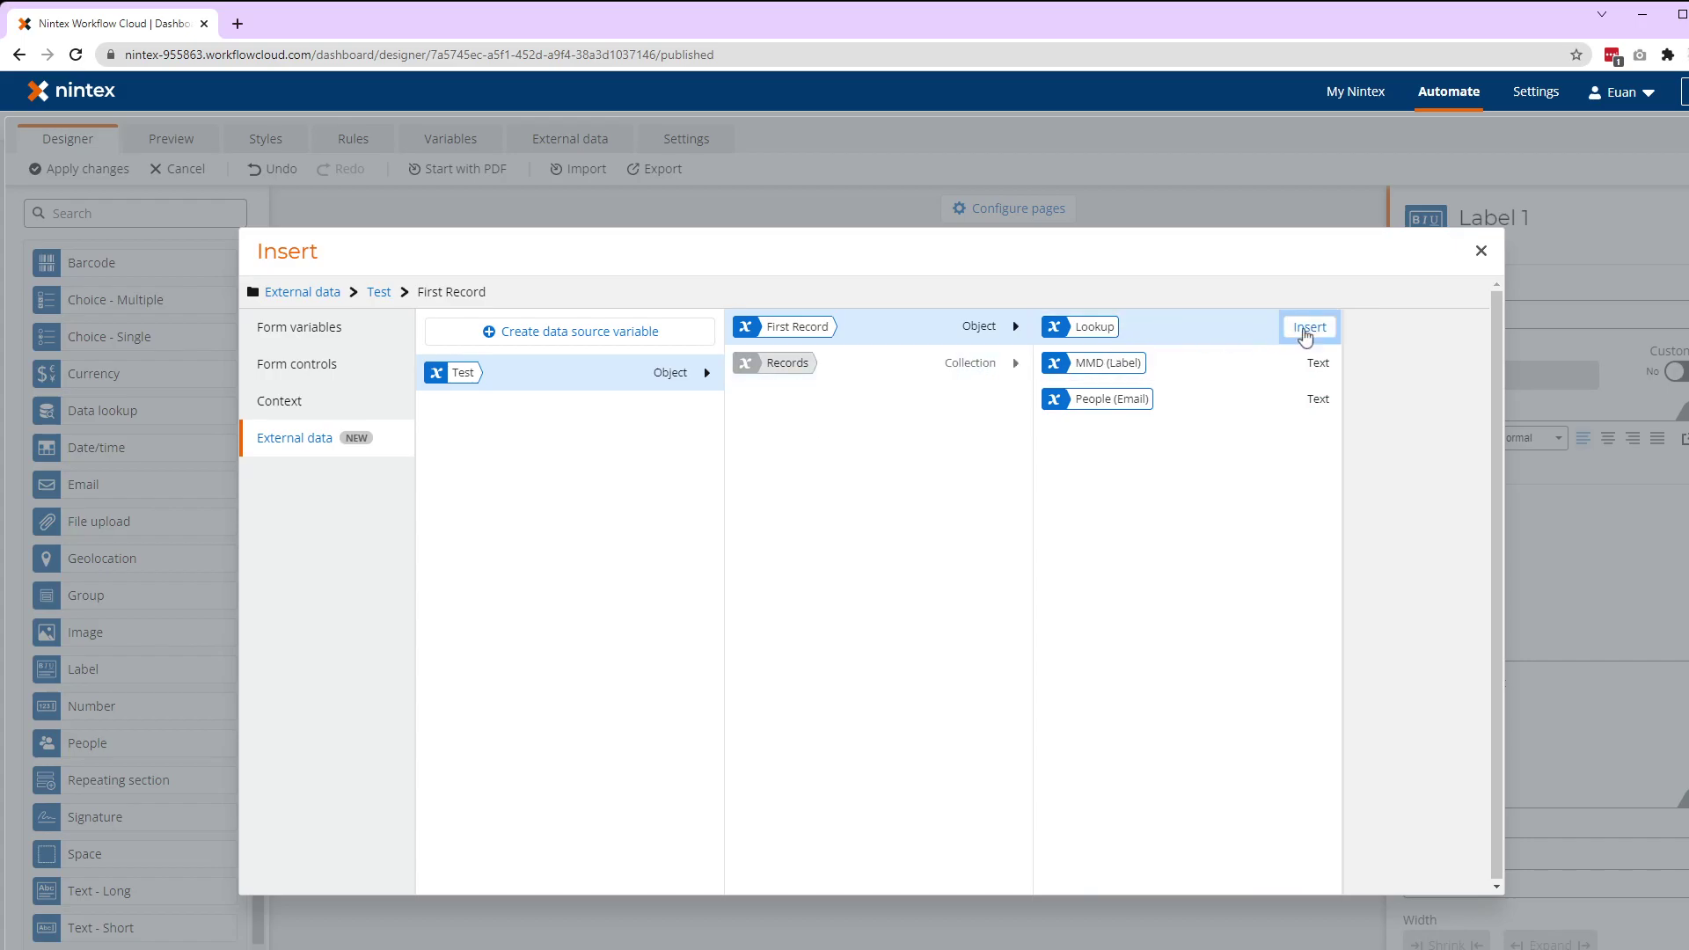
click(1306, 327)
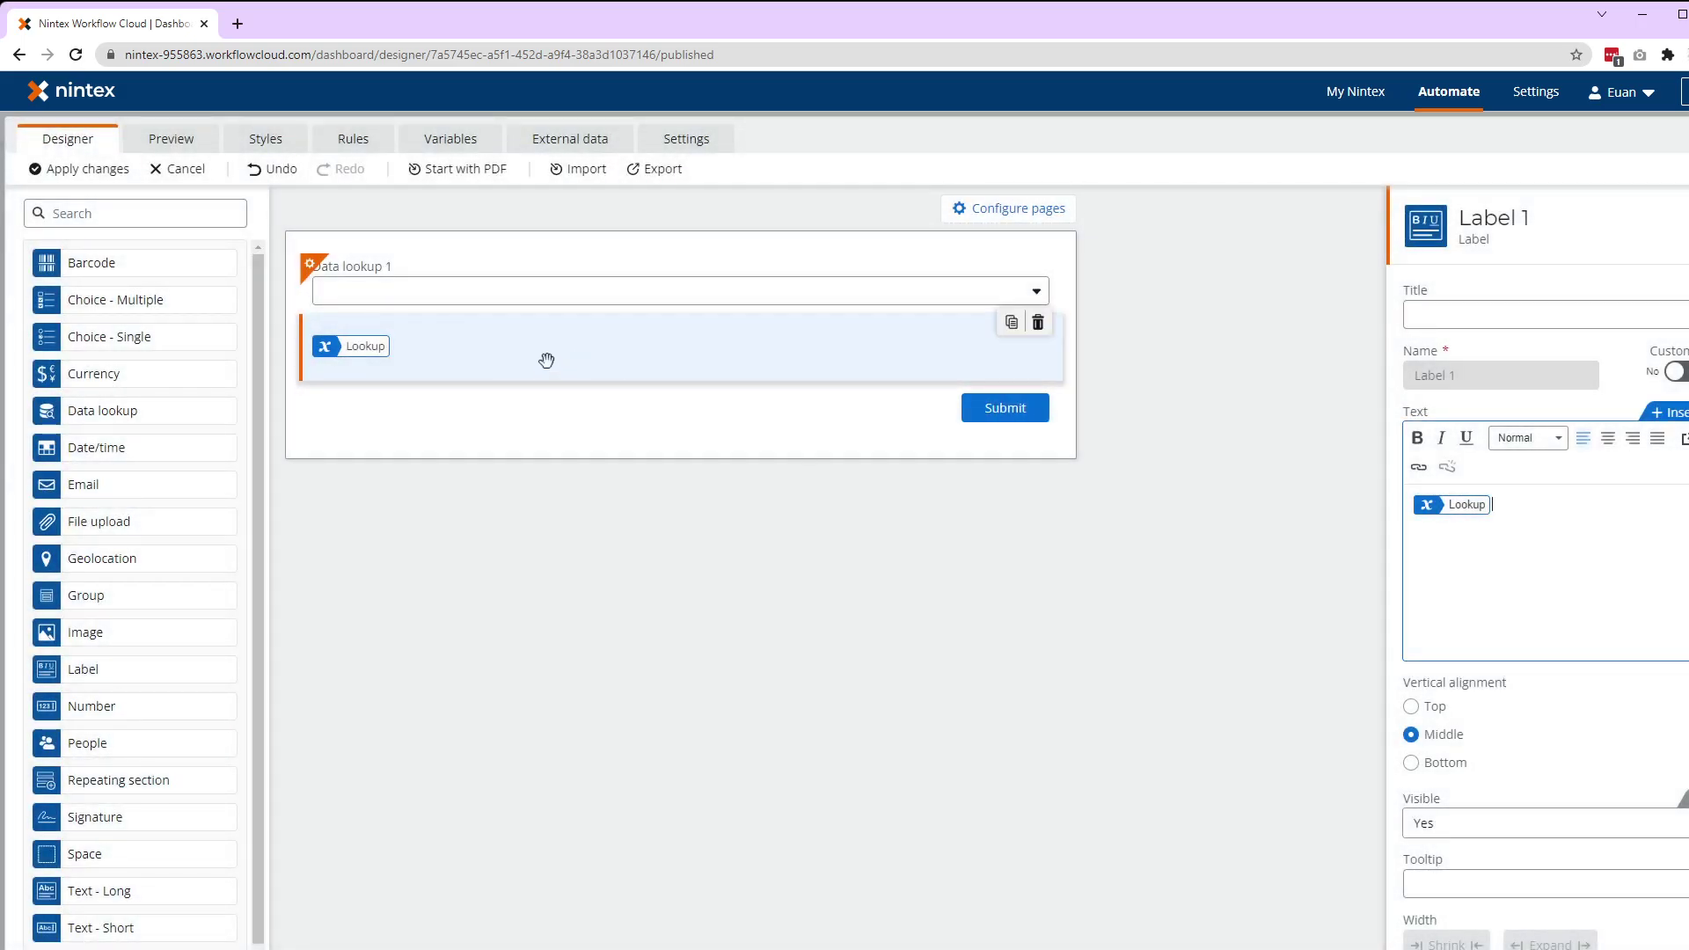
Step: Start a form rule targeting Label 1, then abandon it and return to the designer
click(353, 140)
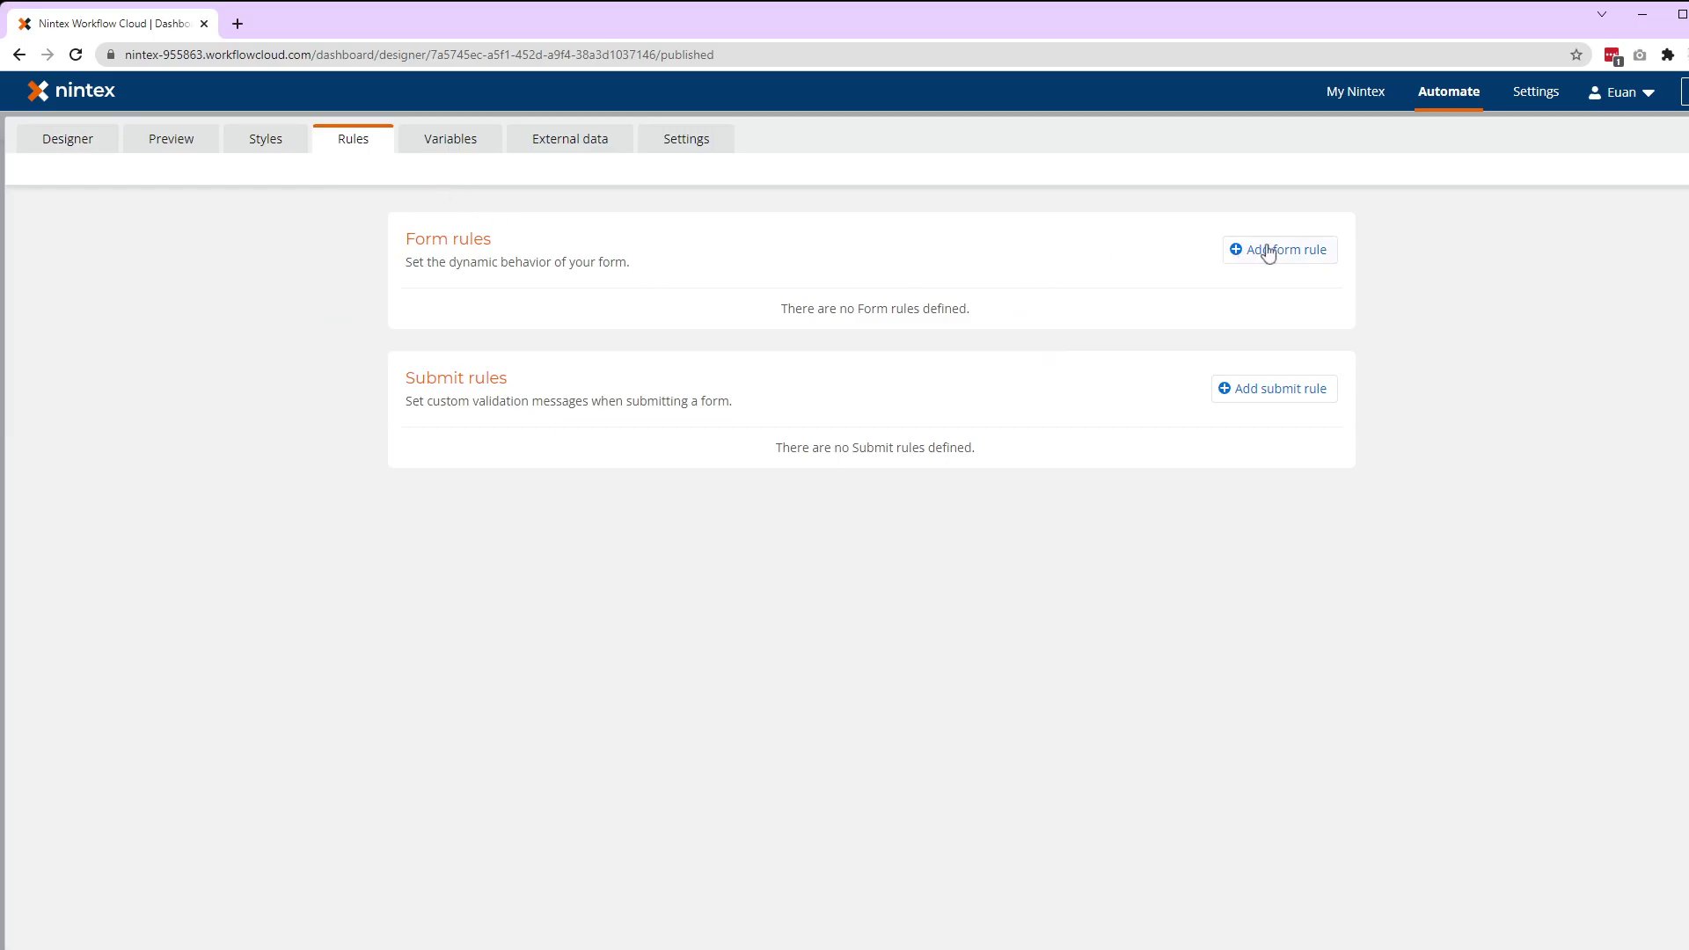
click(1268, 252)
click(581, 493)
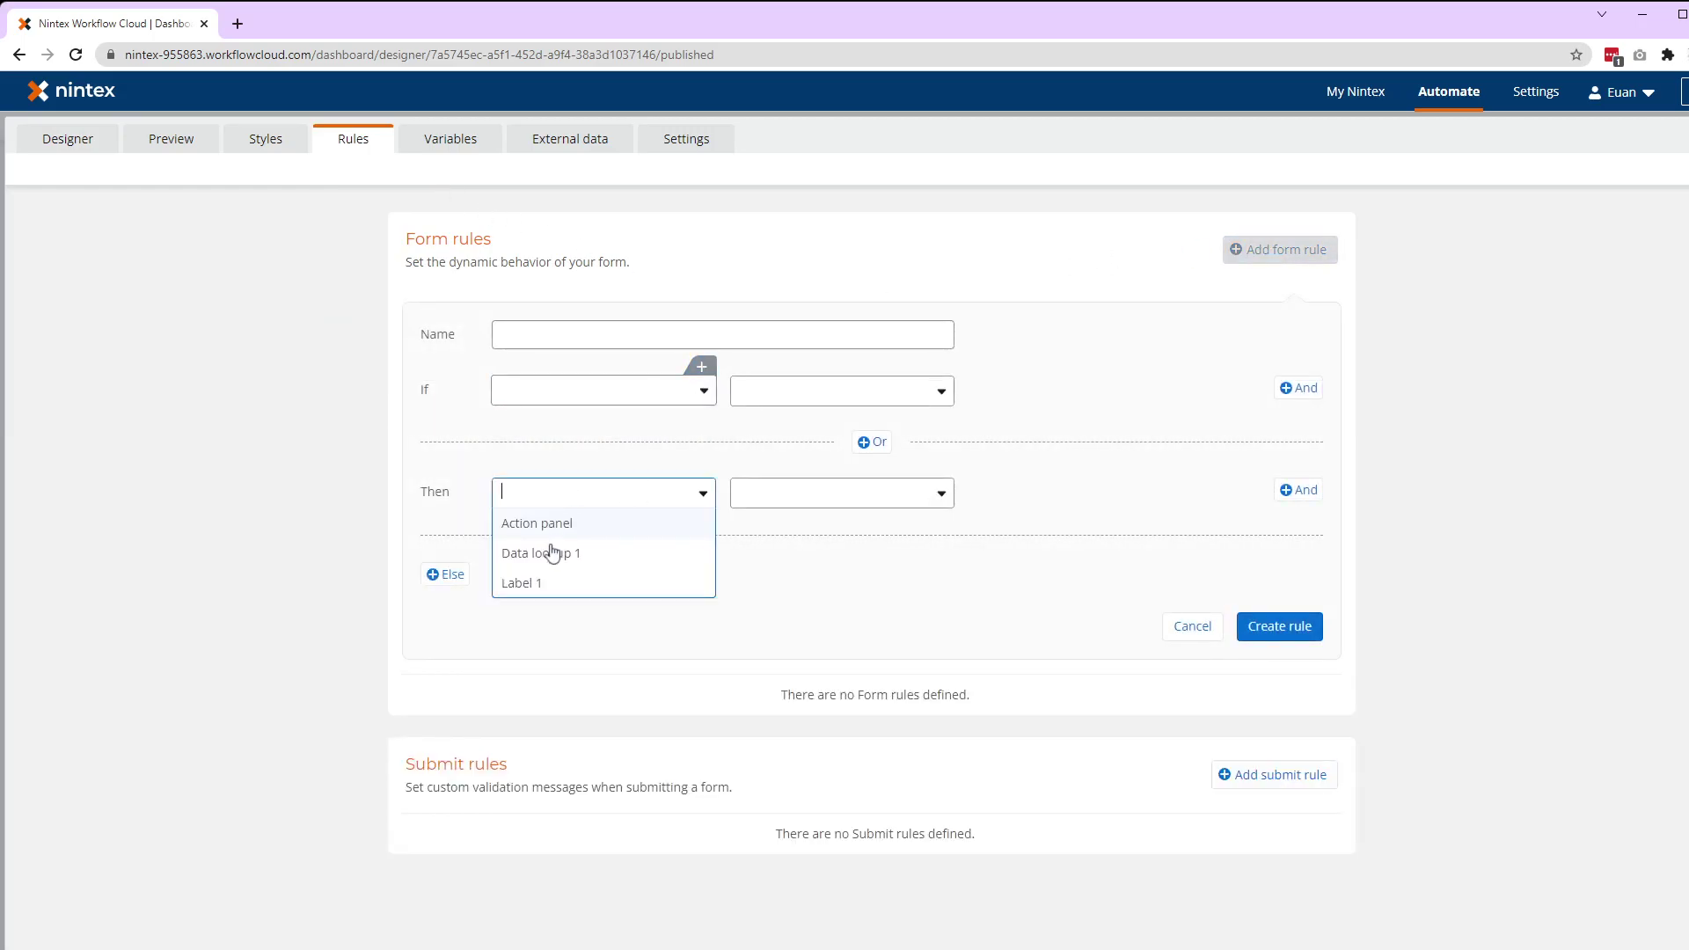
click(544, 583)
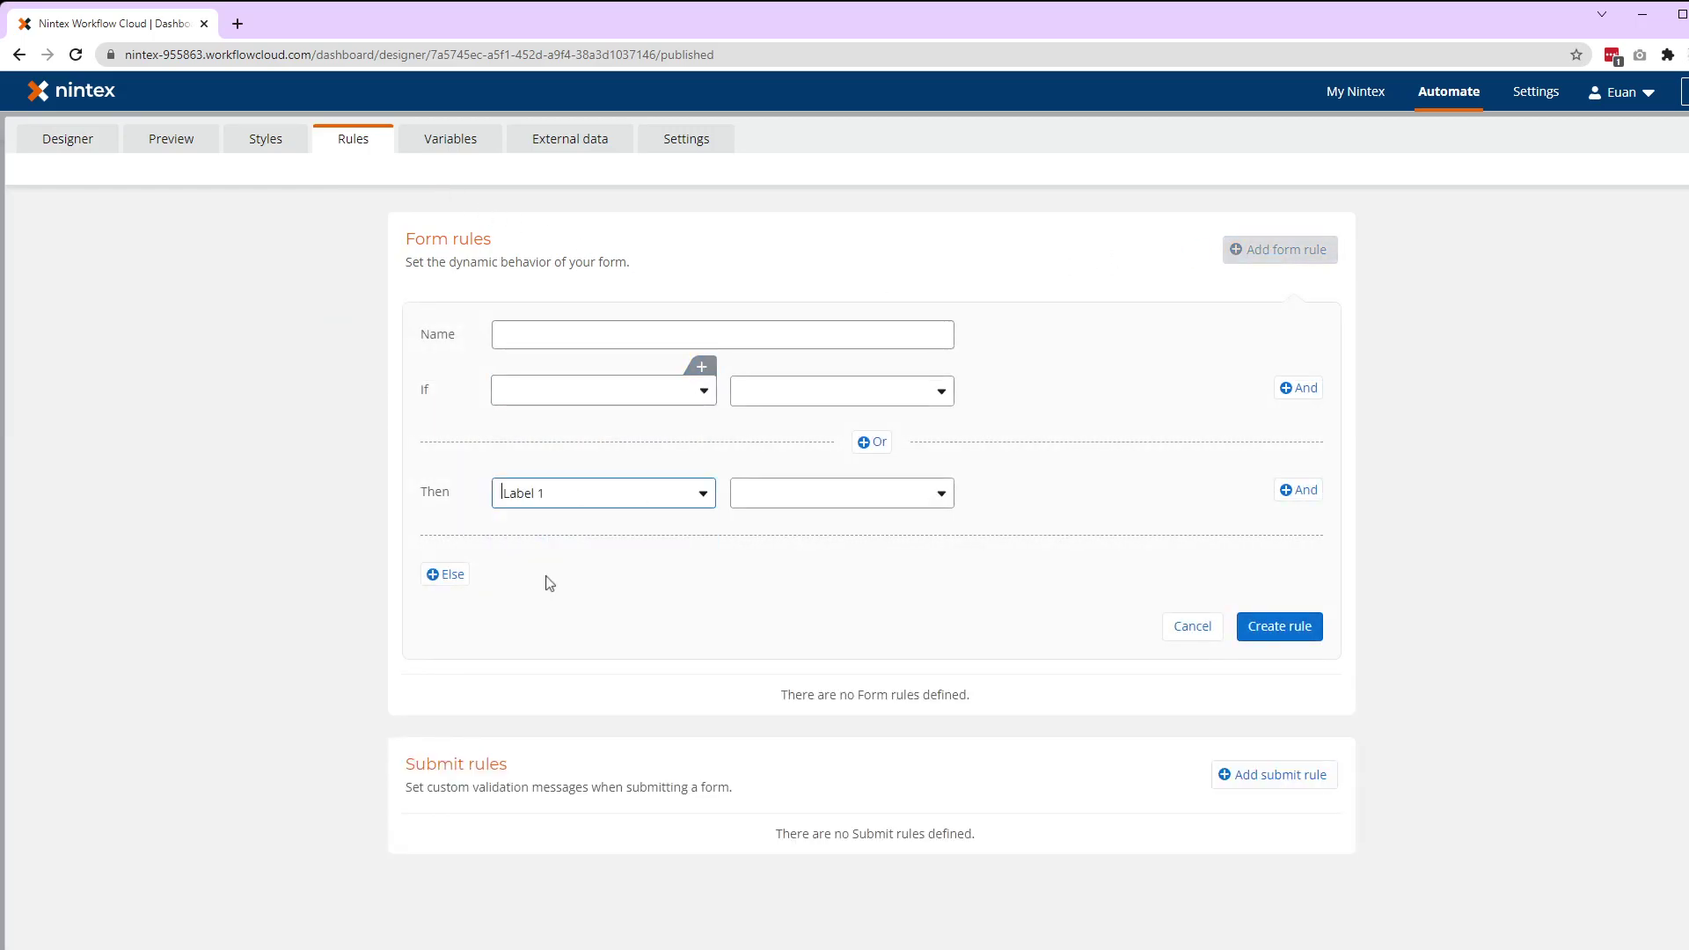
click(77, 144)
click(1025, 623)
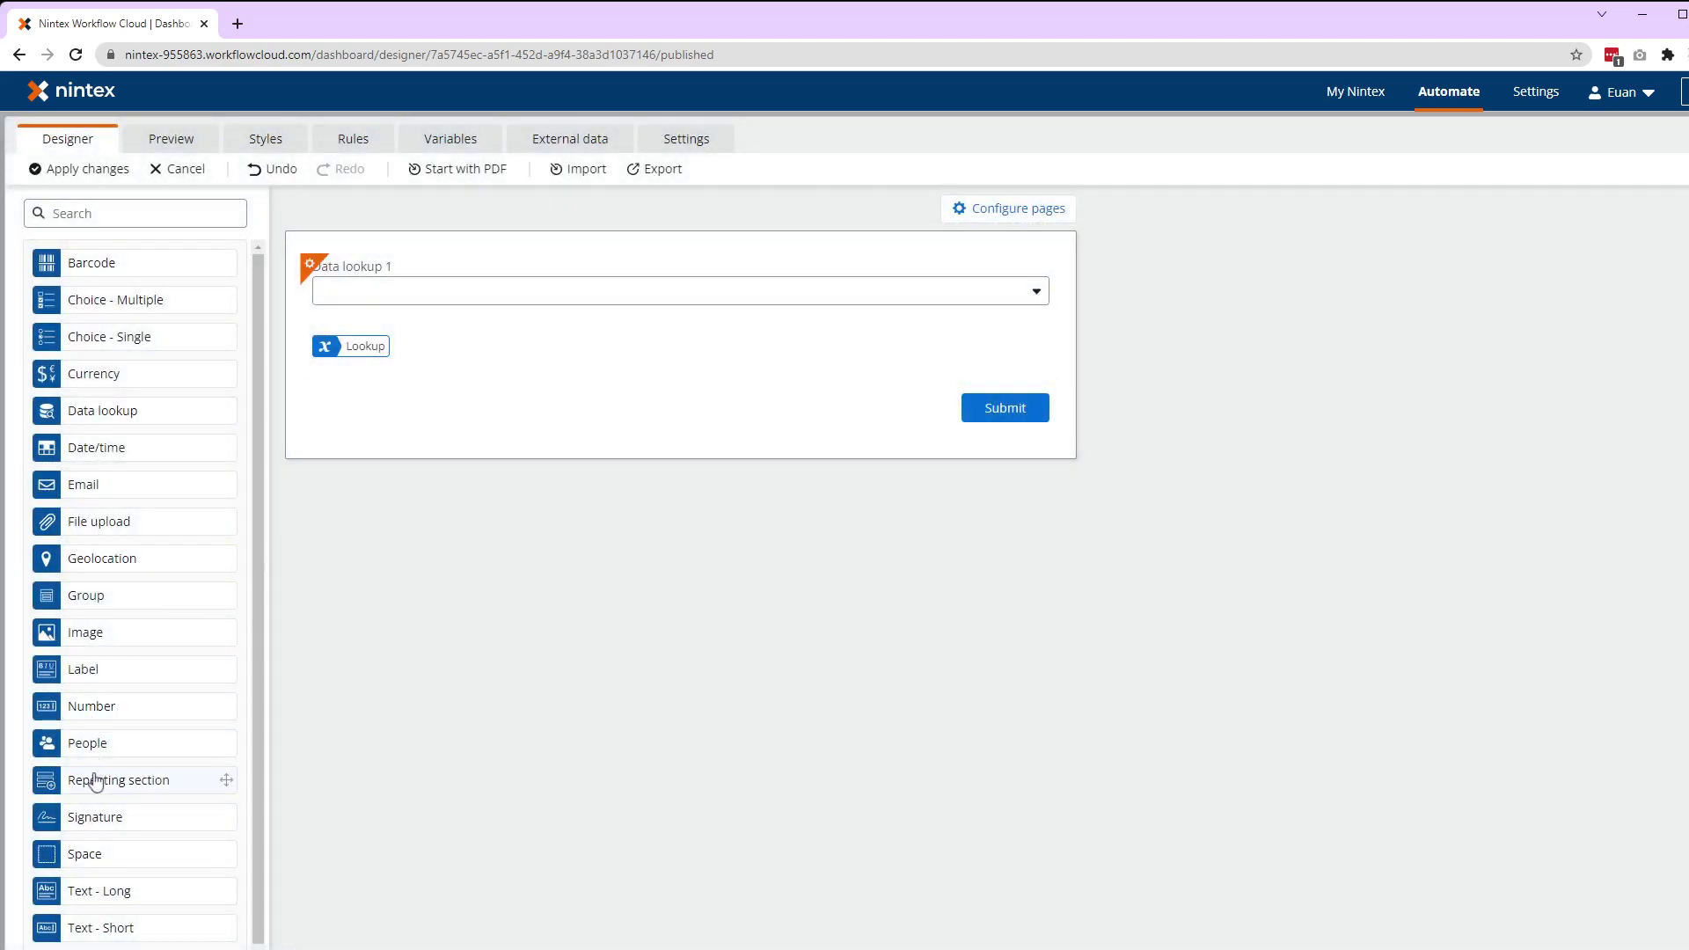
Step: Add a short text control and start a new form rule acting on Text short 1
mouse_move(109, 927)
mouse_down()
mouse_move(412, 439)
mouse_move(415, 336)
mouse_up()
click(372, 149)
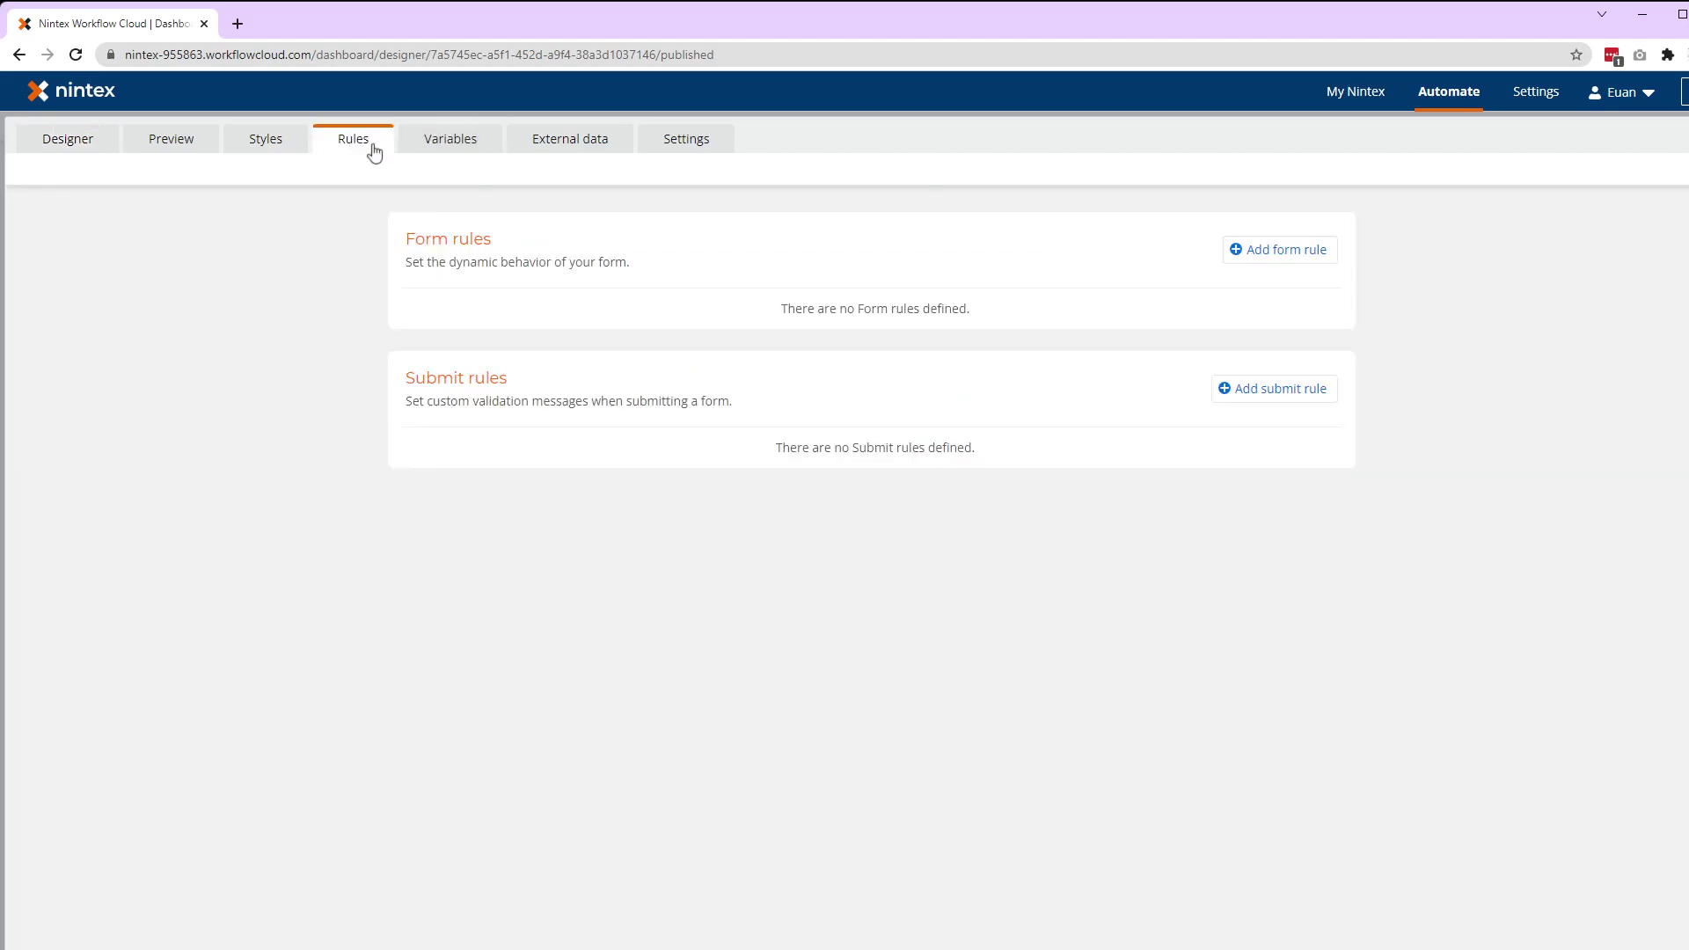
click(1253, 250)
click(593, 492)
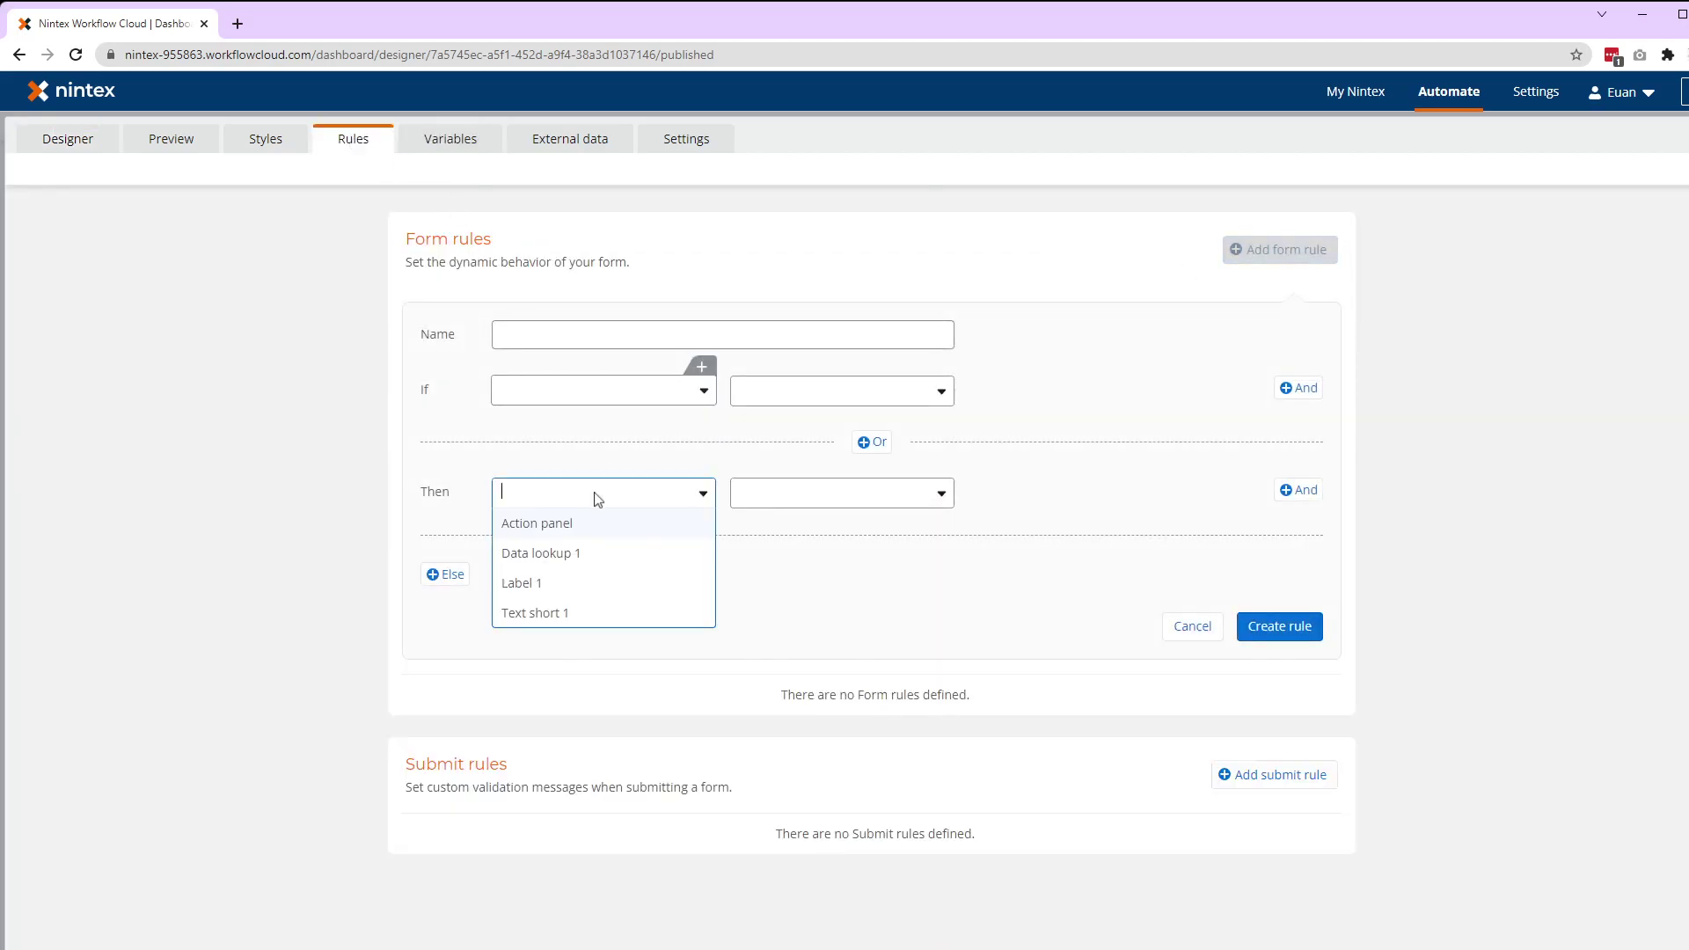
click(566, 614)
Step: Make the rule set the control's value, browse Test's First Record fields, then close the picker
click(795, 506)
scroll(783, 692, down, 3)
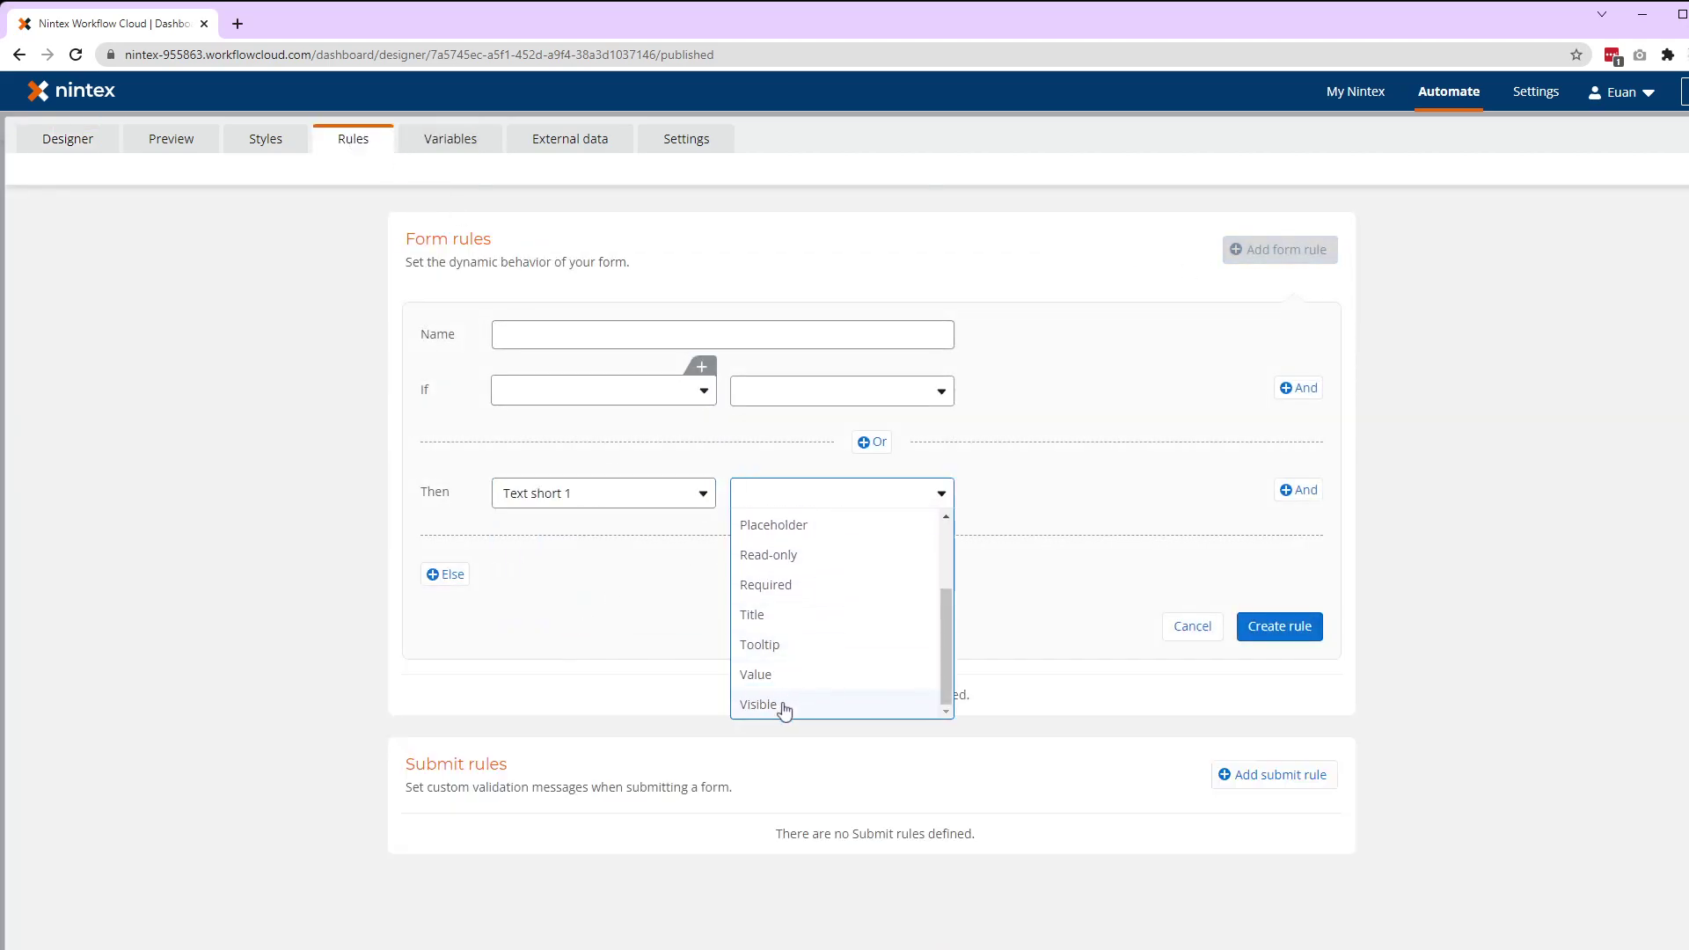
click(780, 675)
click(1168, 470)
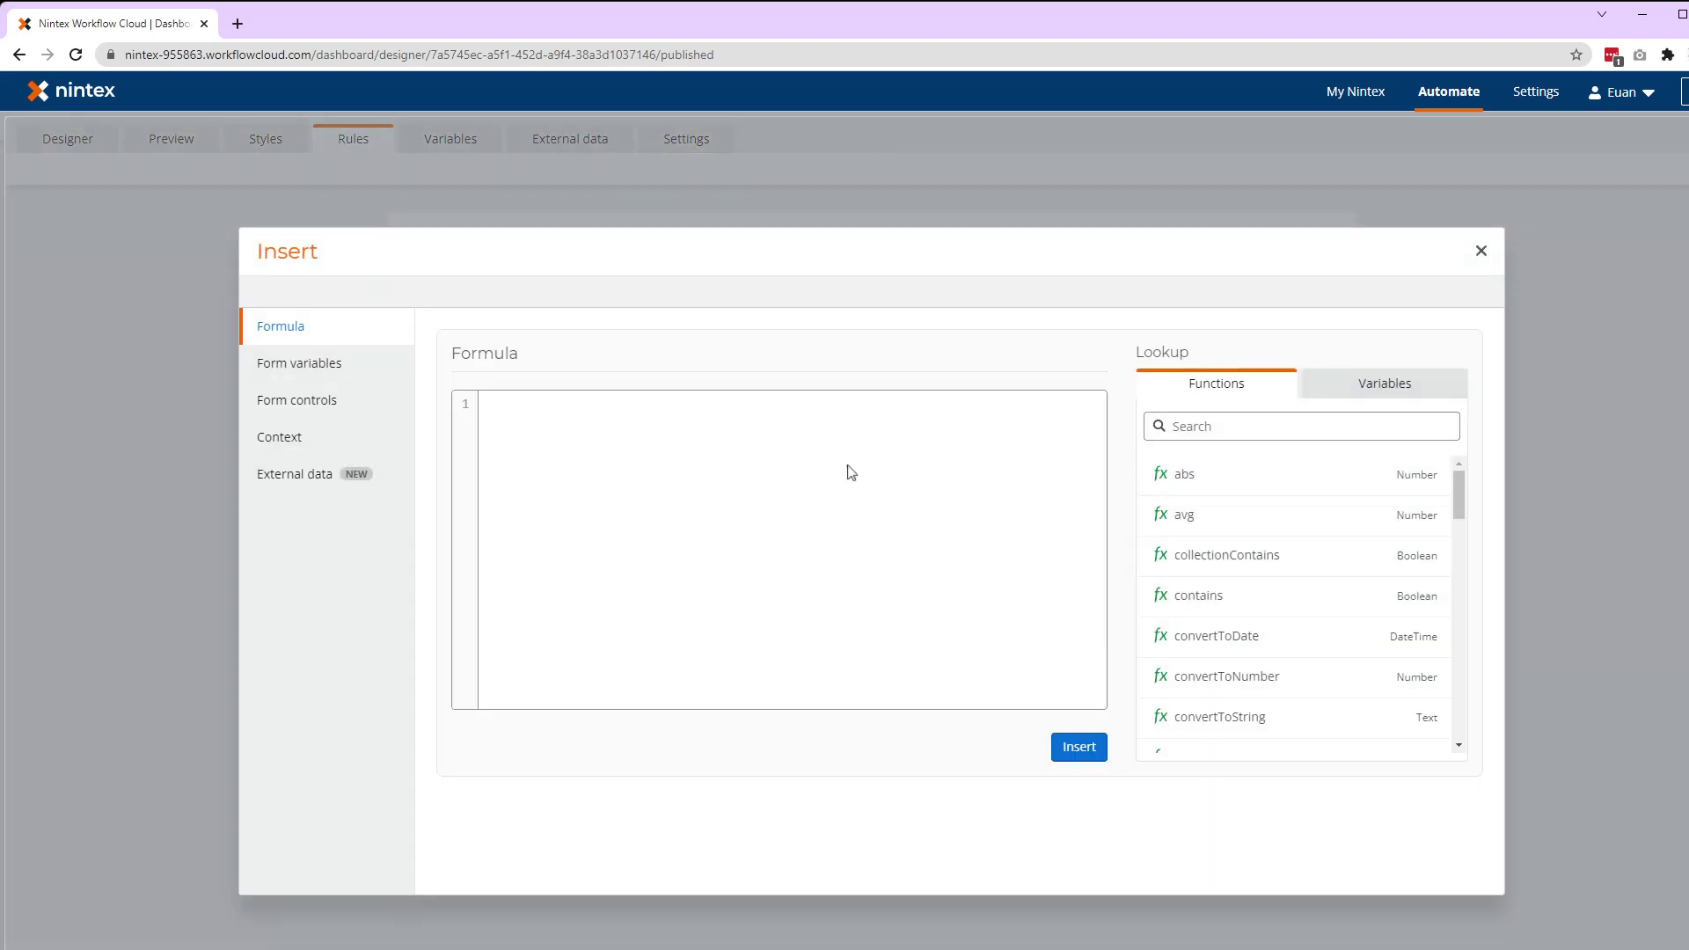
click(289, 474)
click(706, 373)
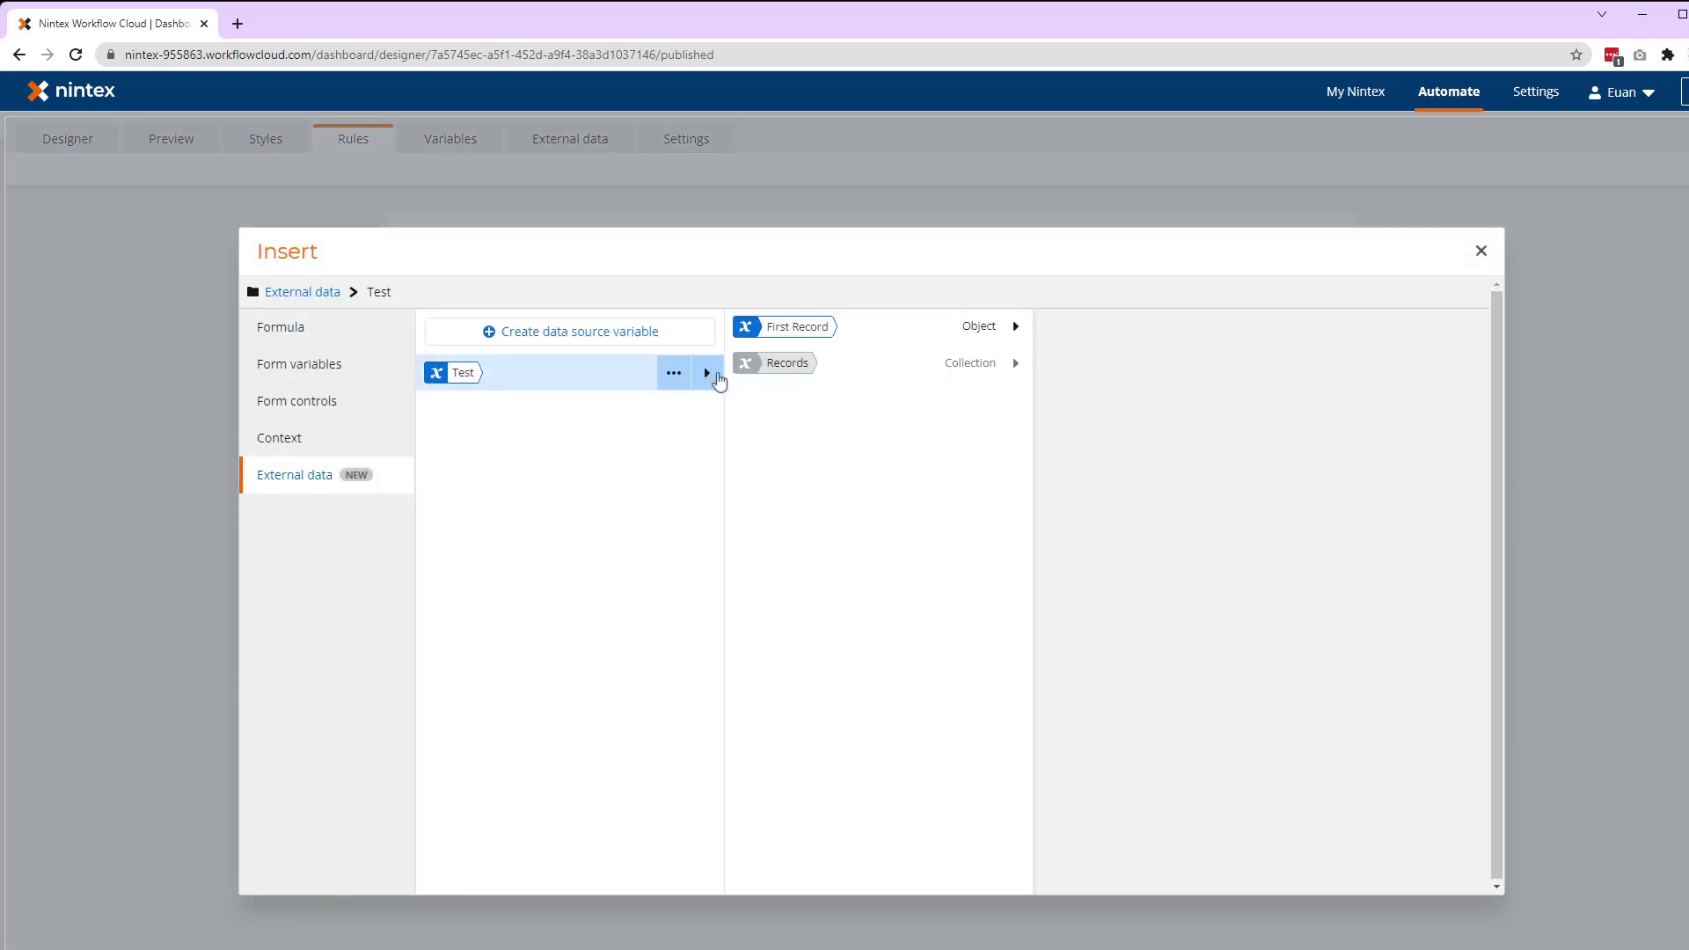
click(1013, 327)
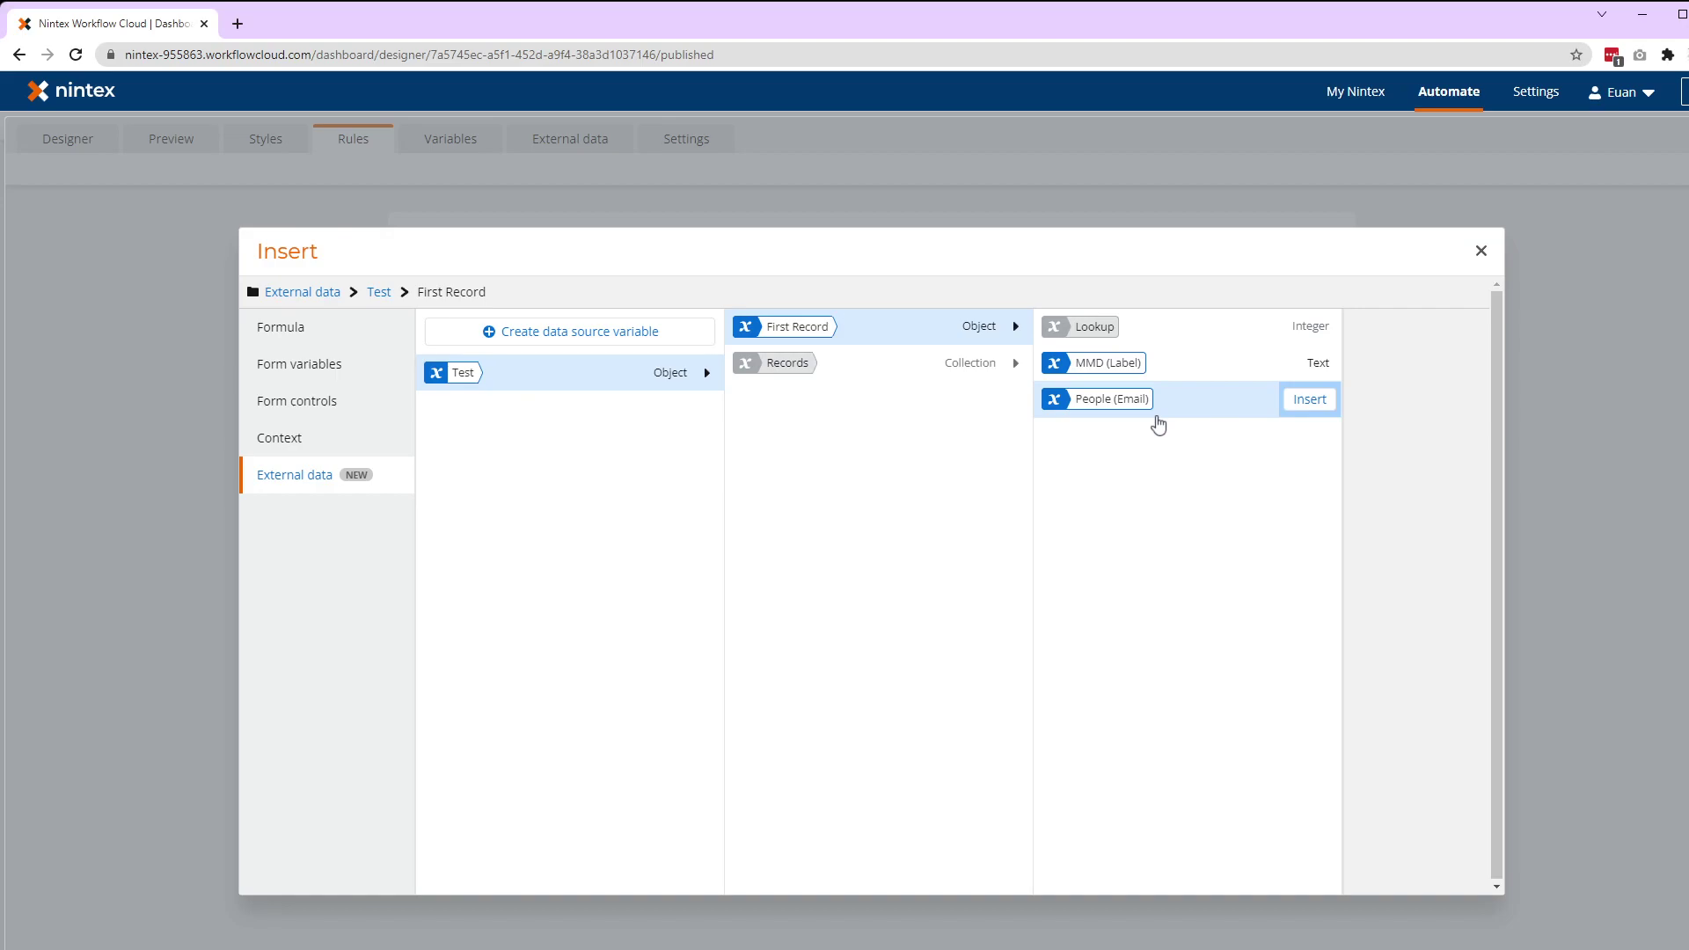
click(1480, 251)
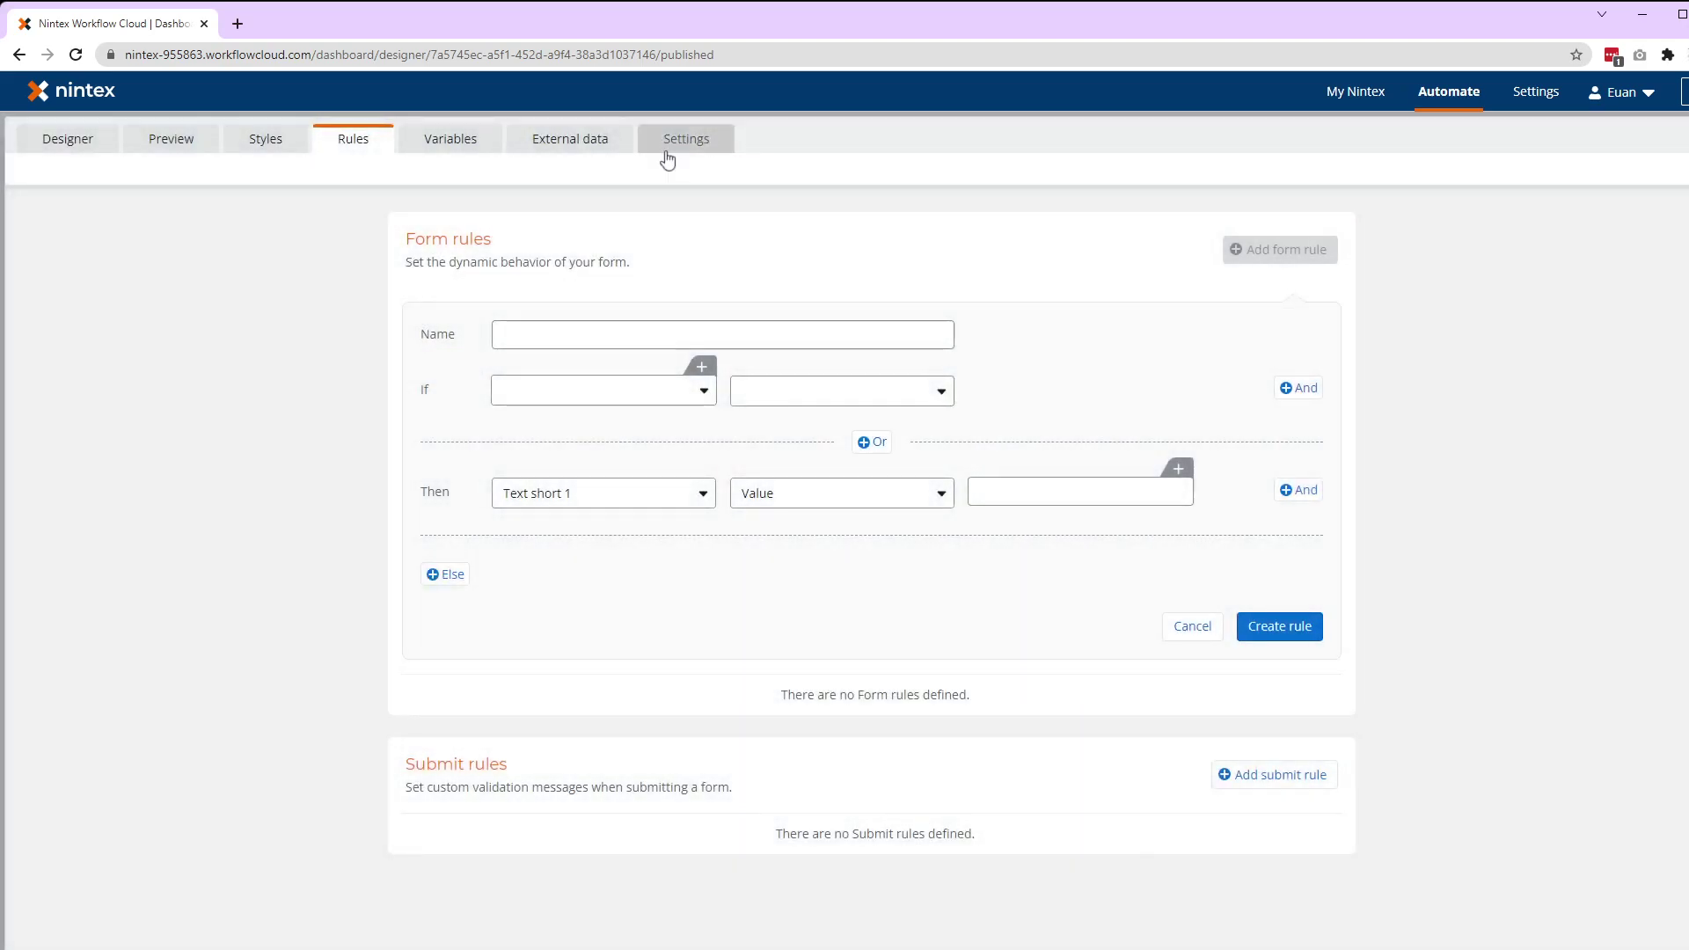
Step: Expand the Test variable's First Record and Records fields on the External data page
click(567, 146)
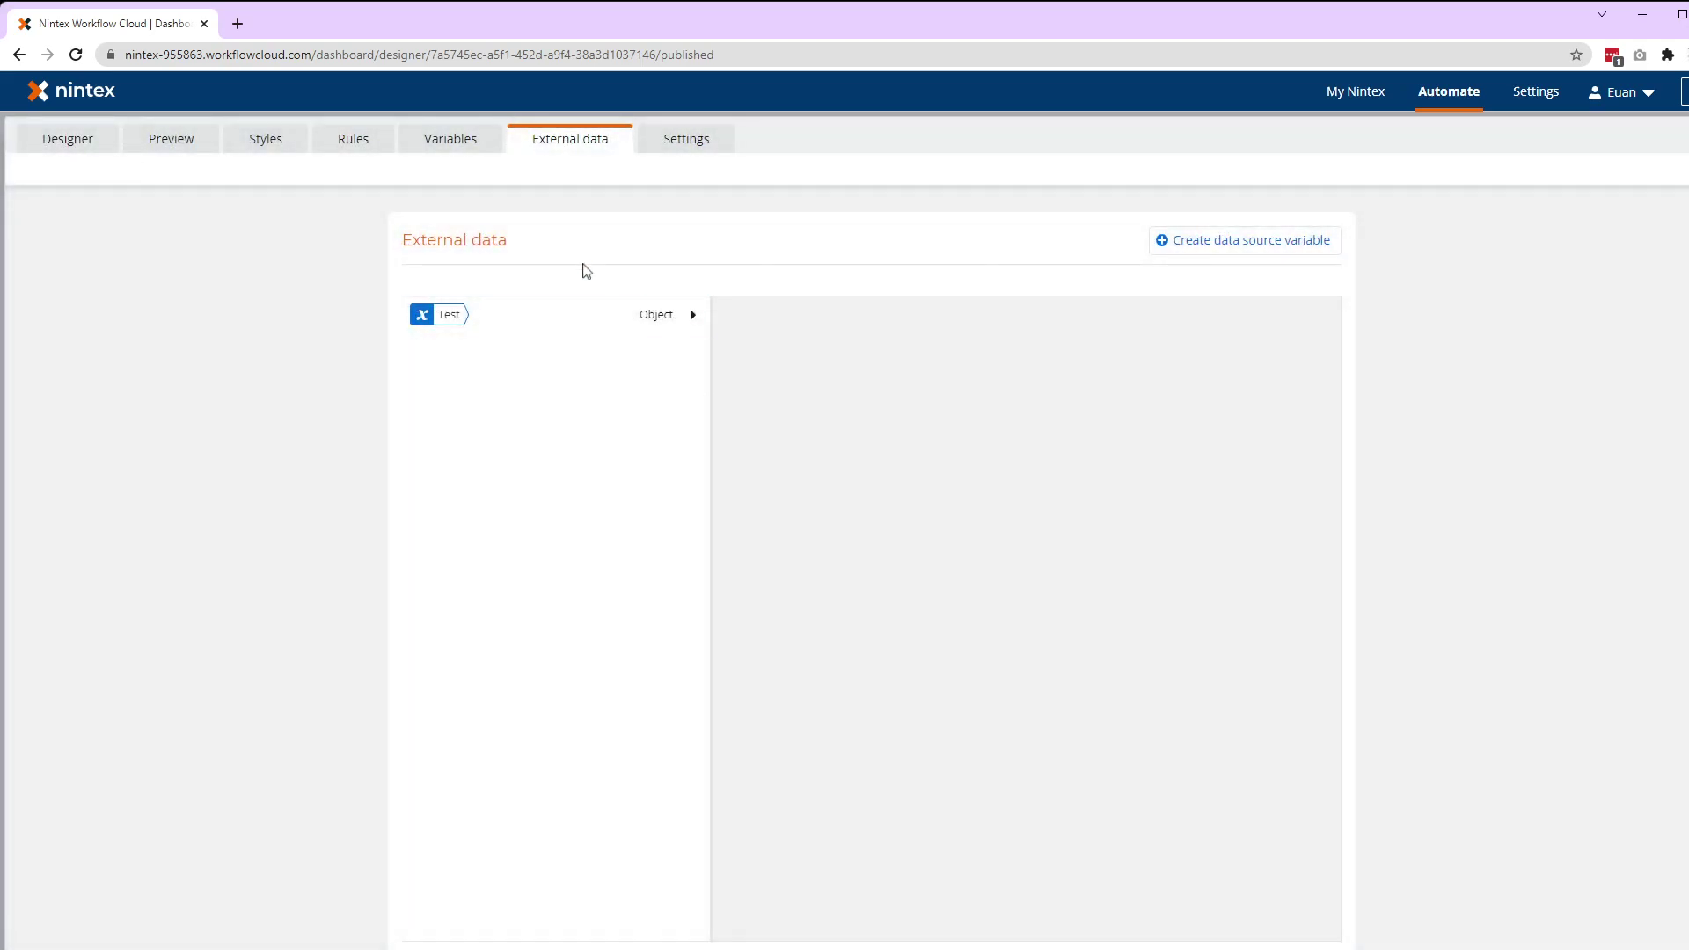
mouse_move(554, 315)
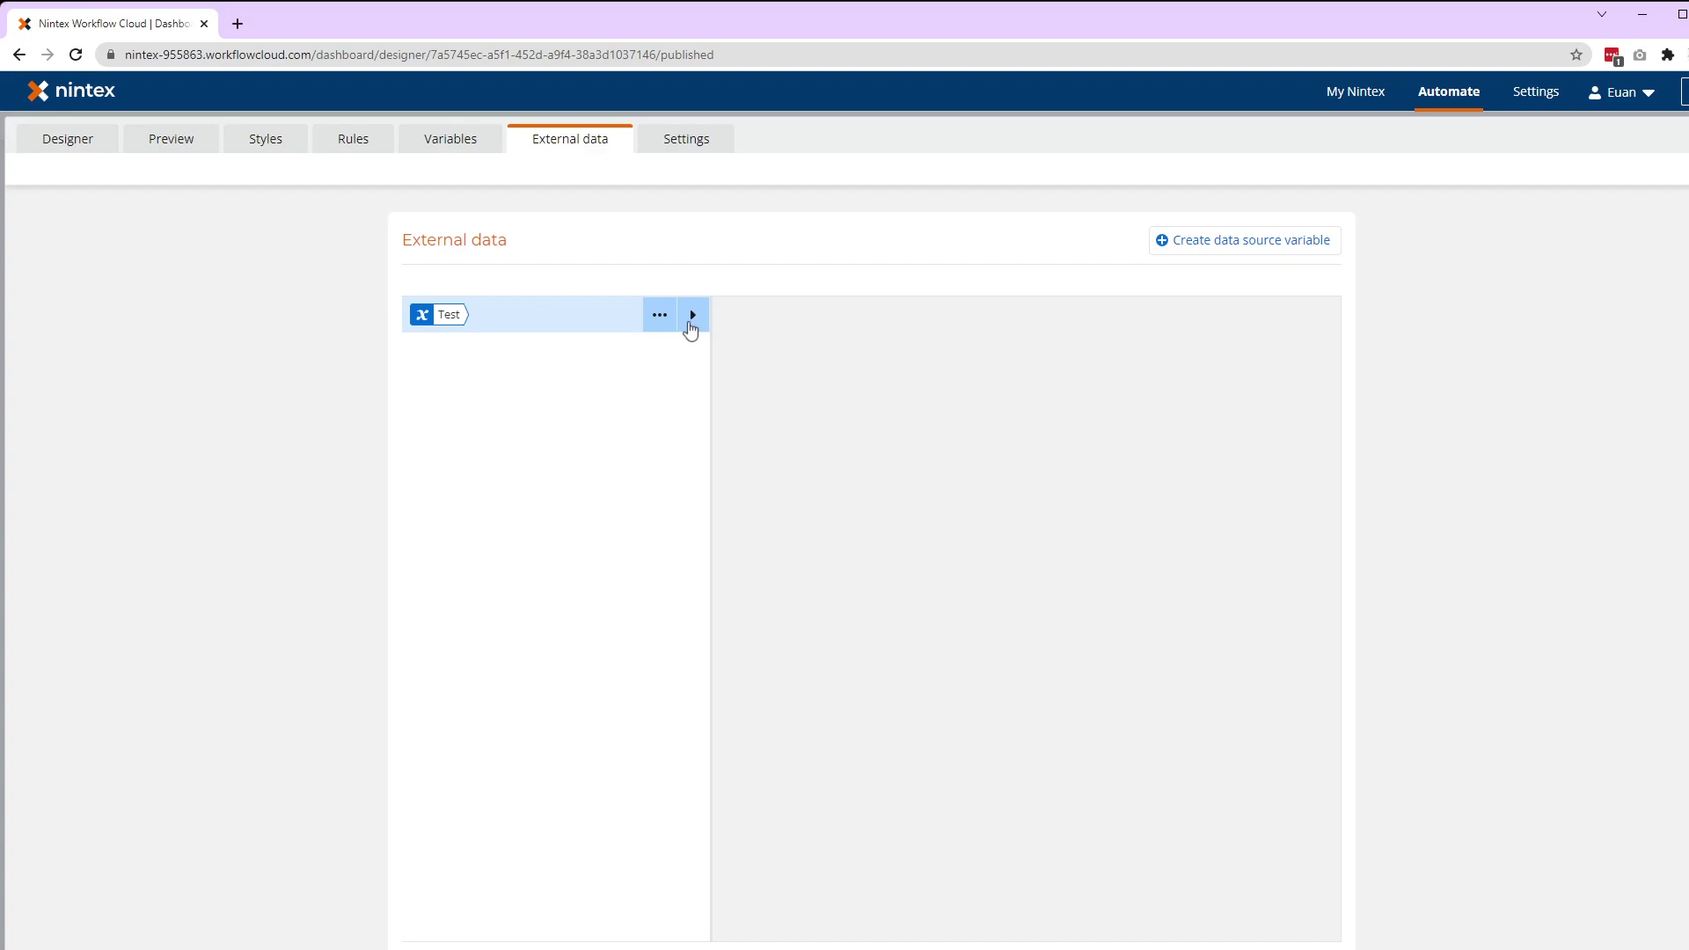
click(690, 323)
click(1000, 315)
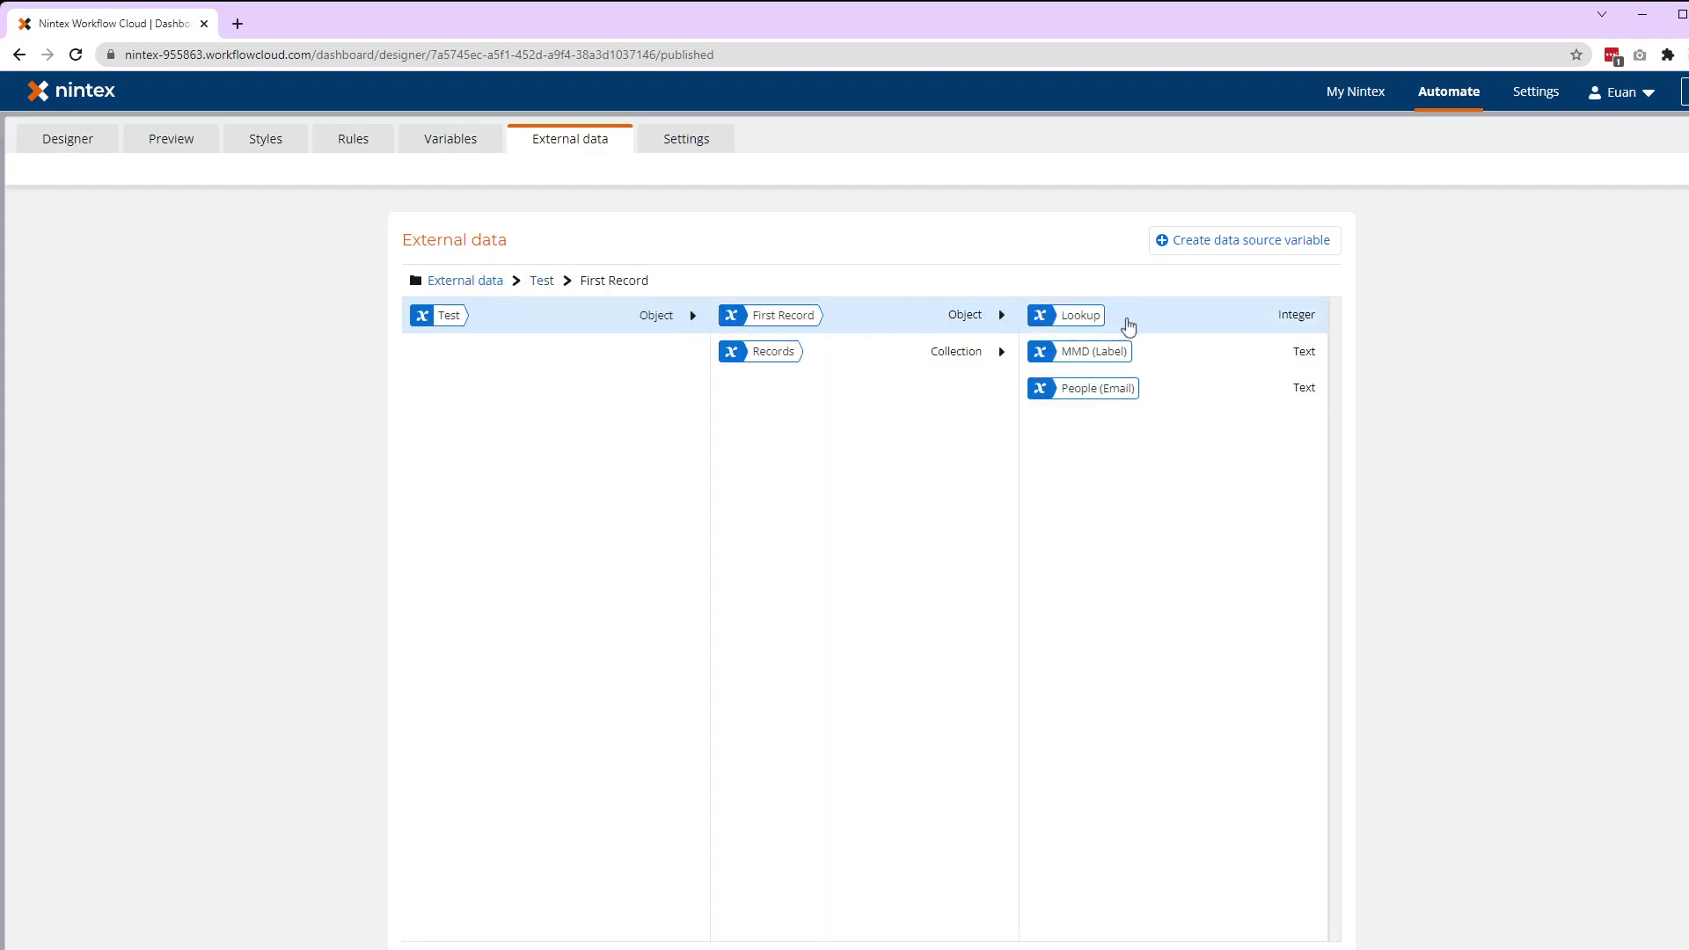
click(1001, 353)
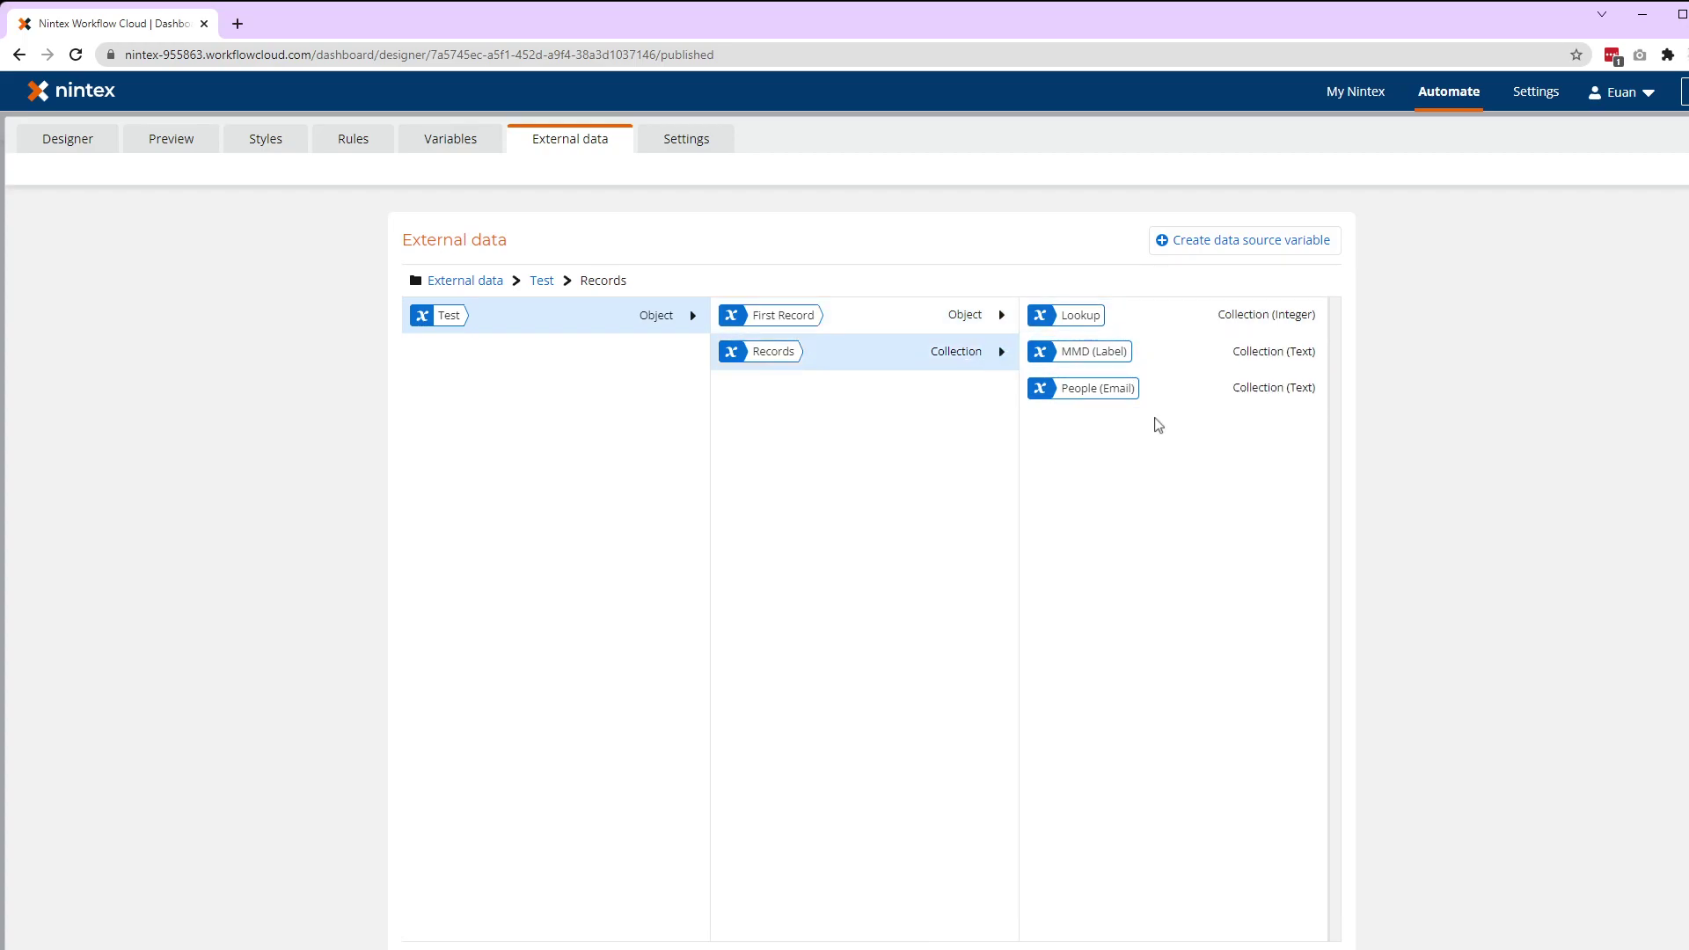
Step: Show the Test variable's details, open its edit form, and cancel without changes
click(655, 317)
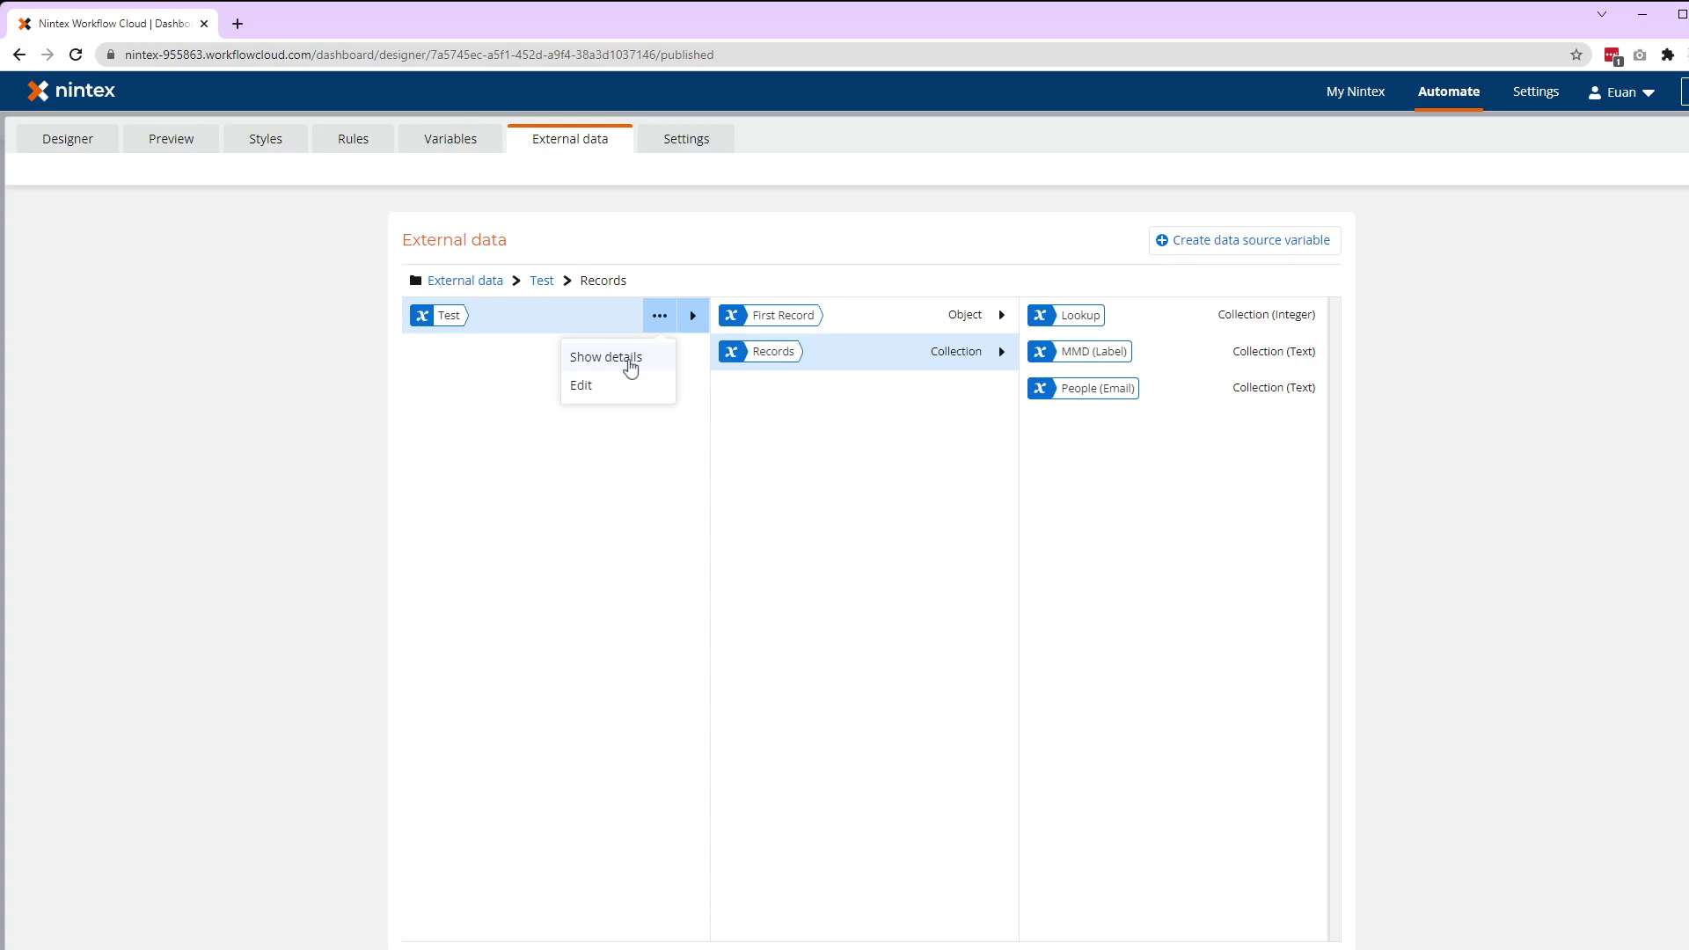
click(631, 357)
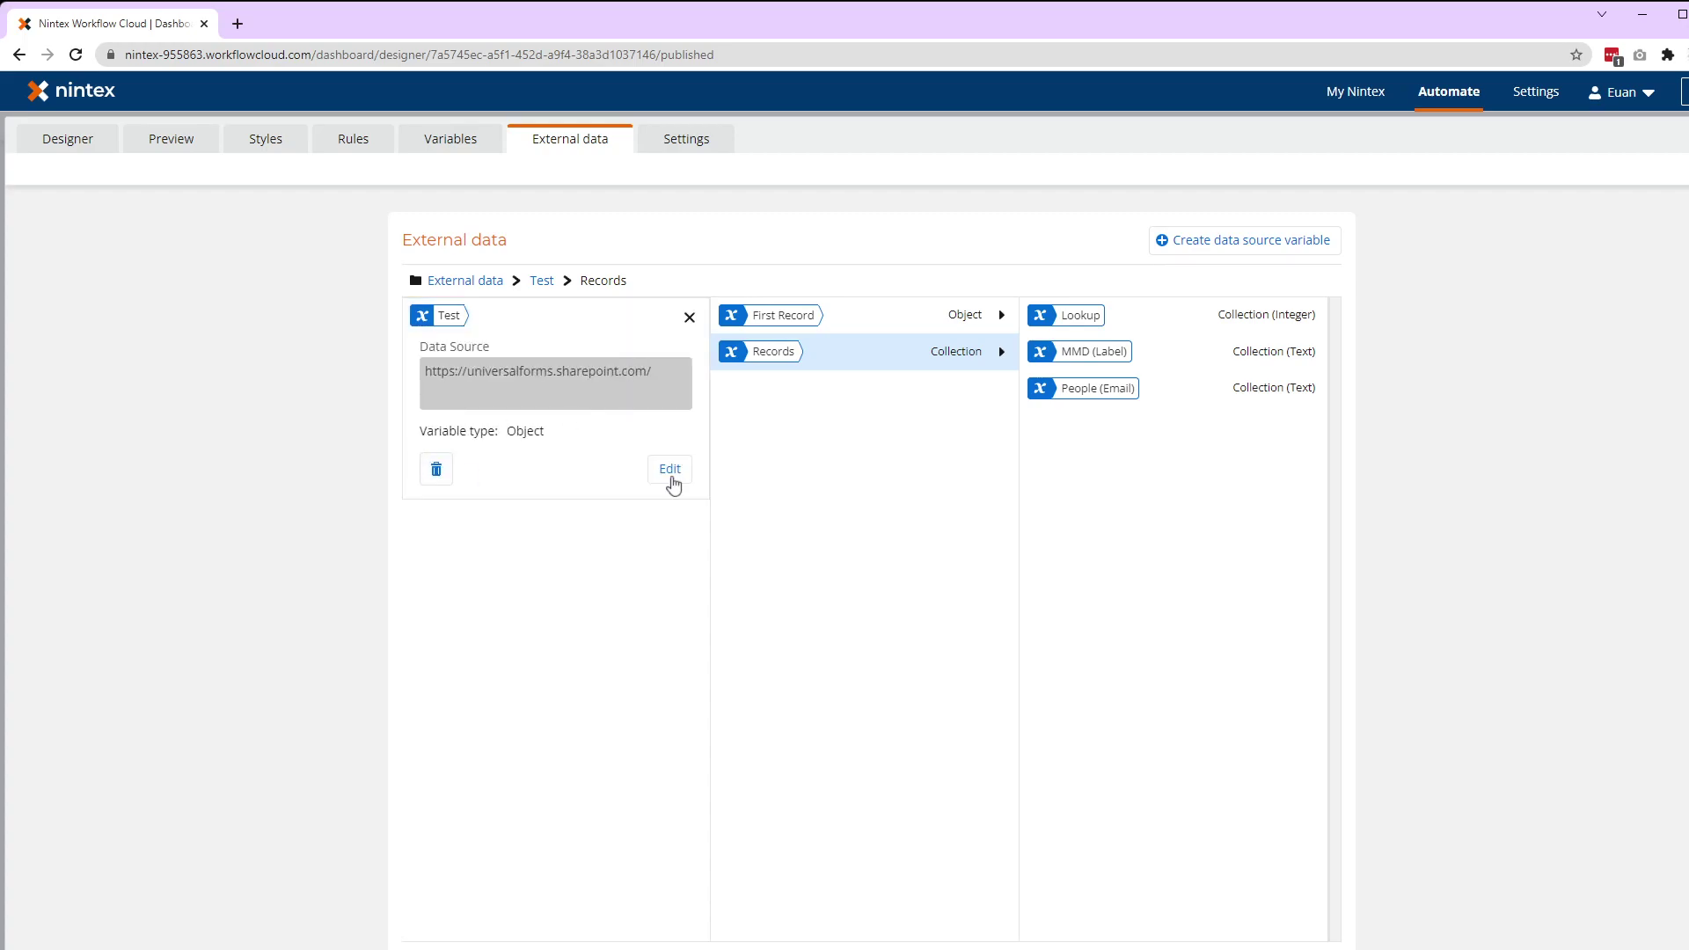
click(672, 483)
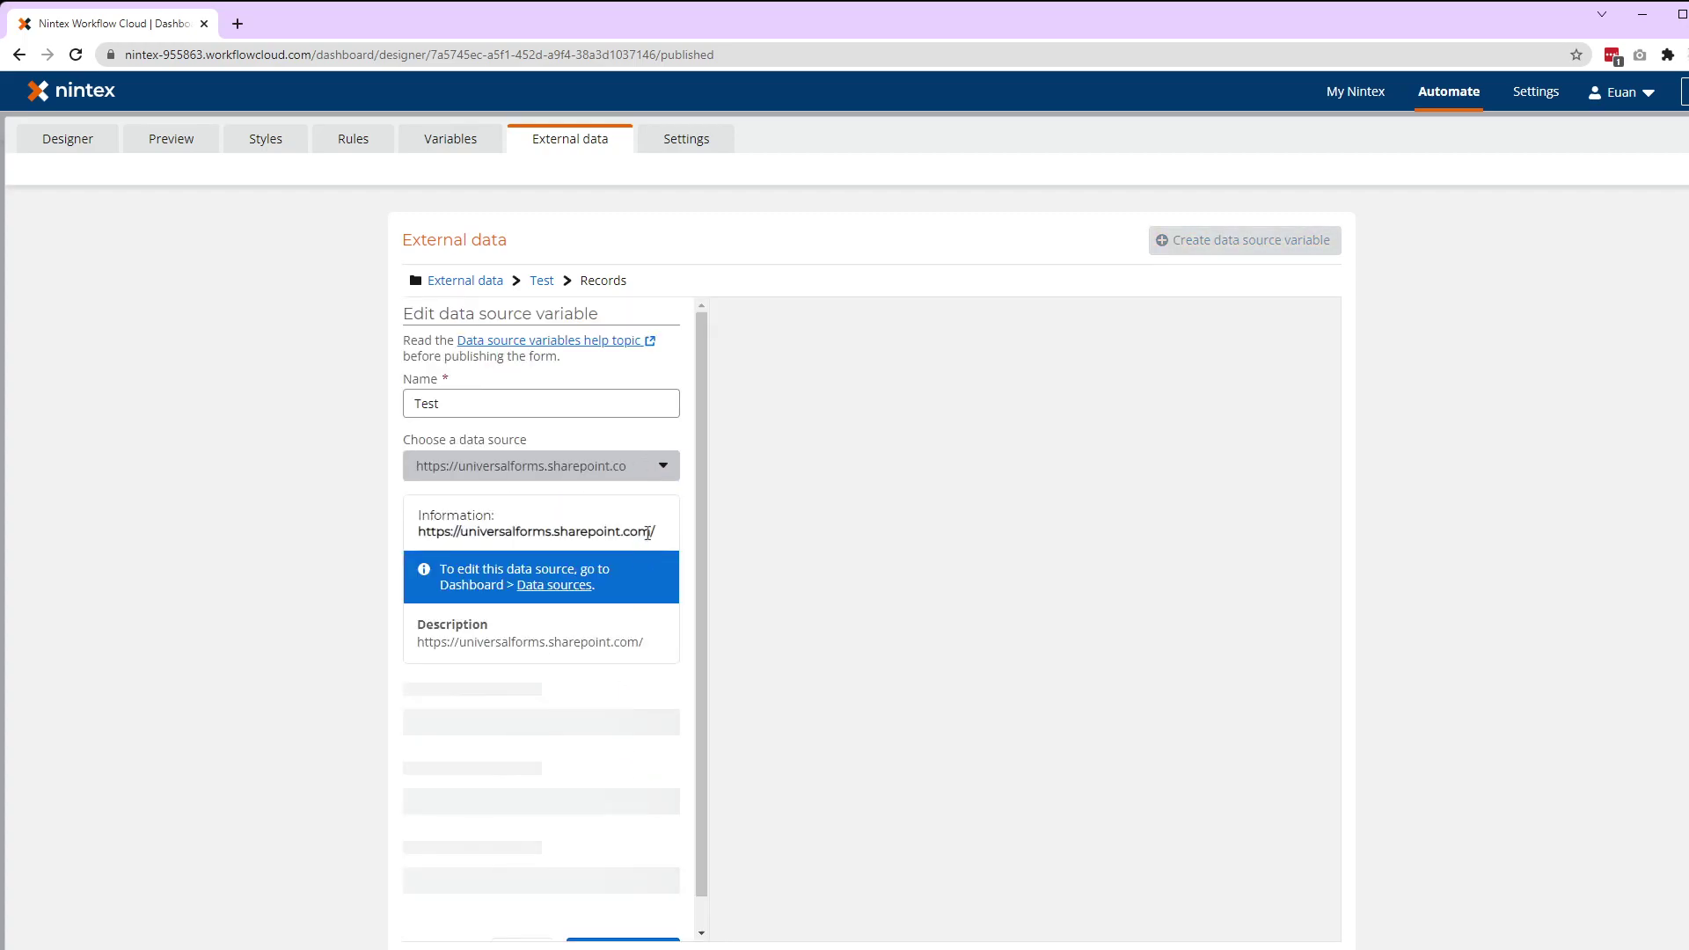
click(536, 904)
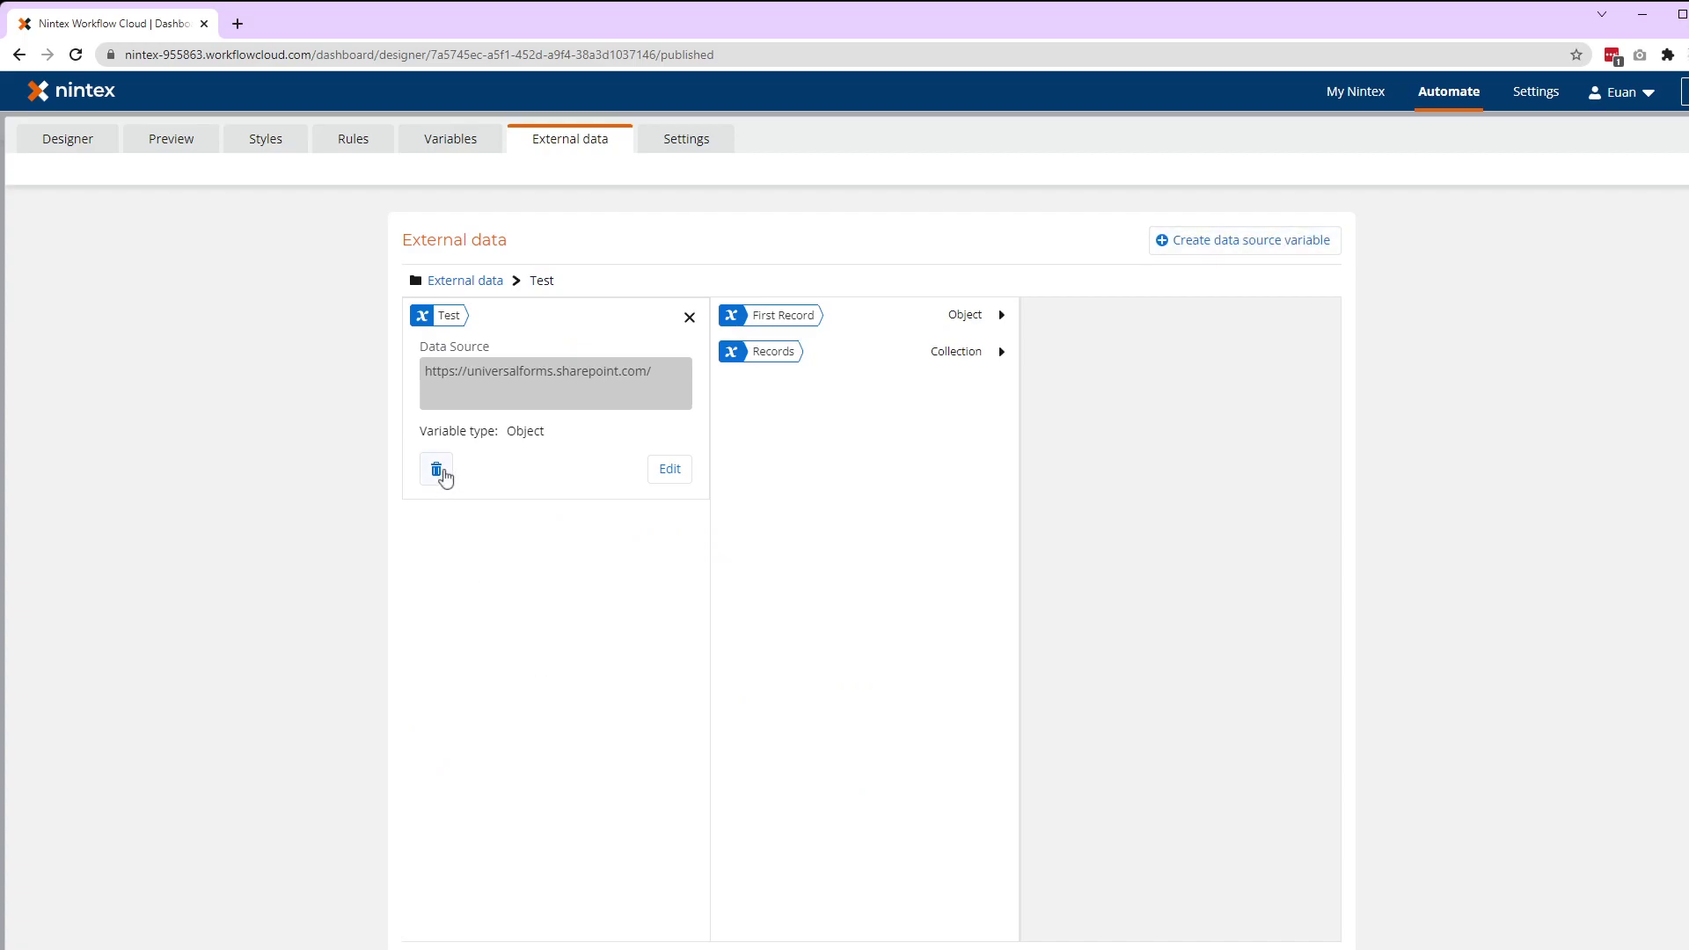
Step: In the form's general settings, select the title and description fields, then paste and clear a favicon URL
click(686, 144)
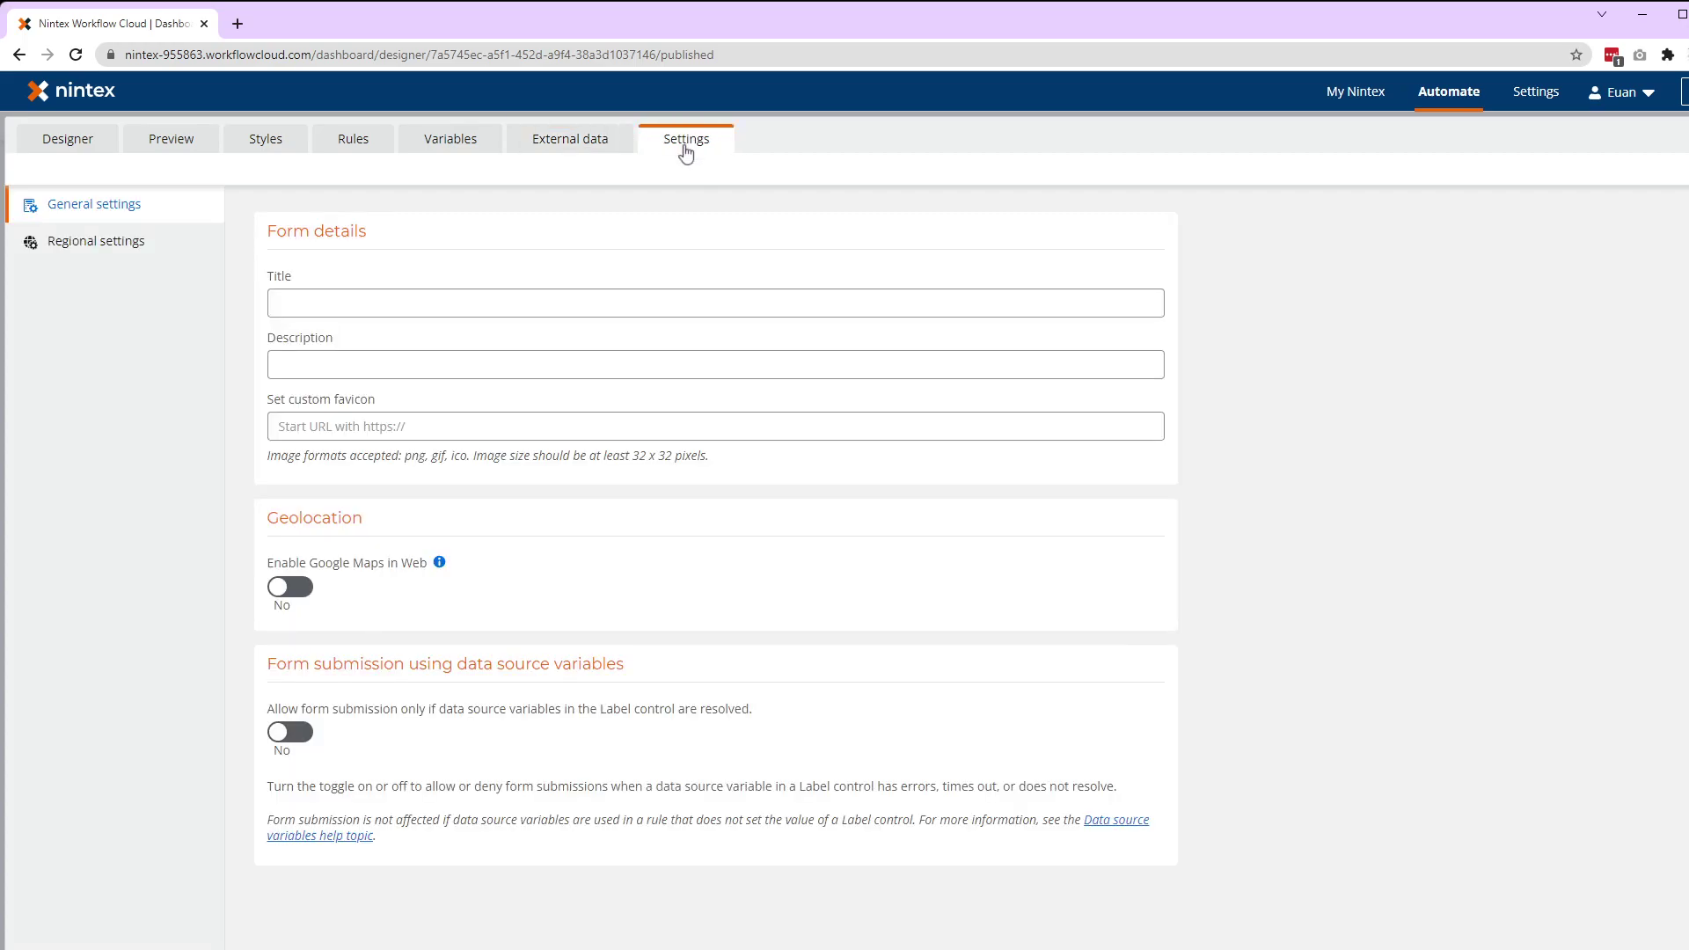
click(450, 301)
click(422, 370)
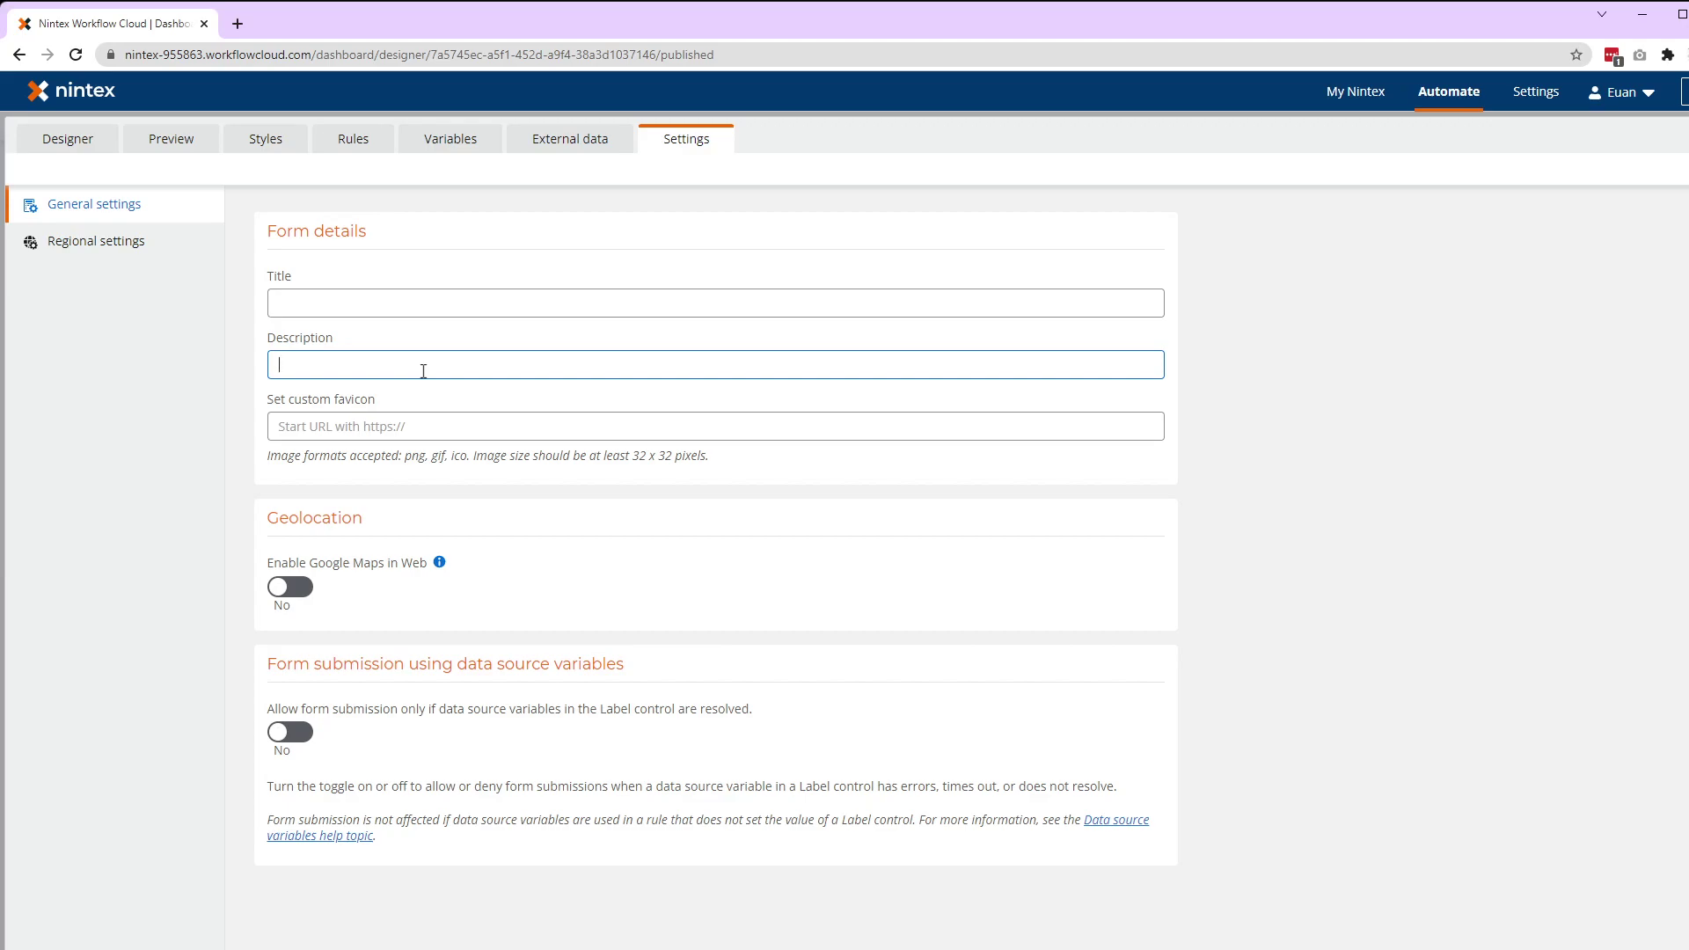
click(401, 427)
text(https://www.favicon.cc/logo3d/407864.png)
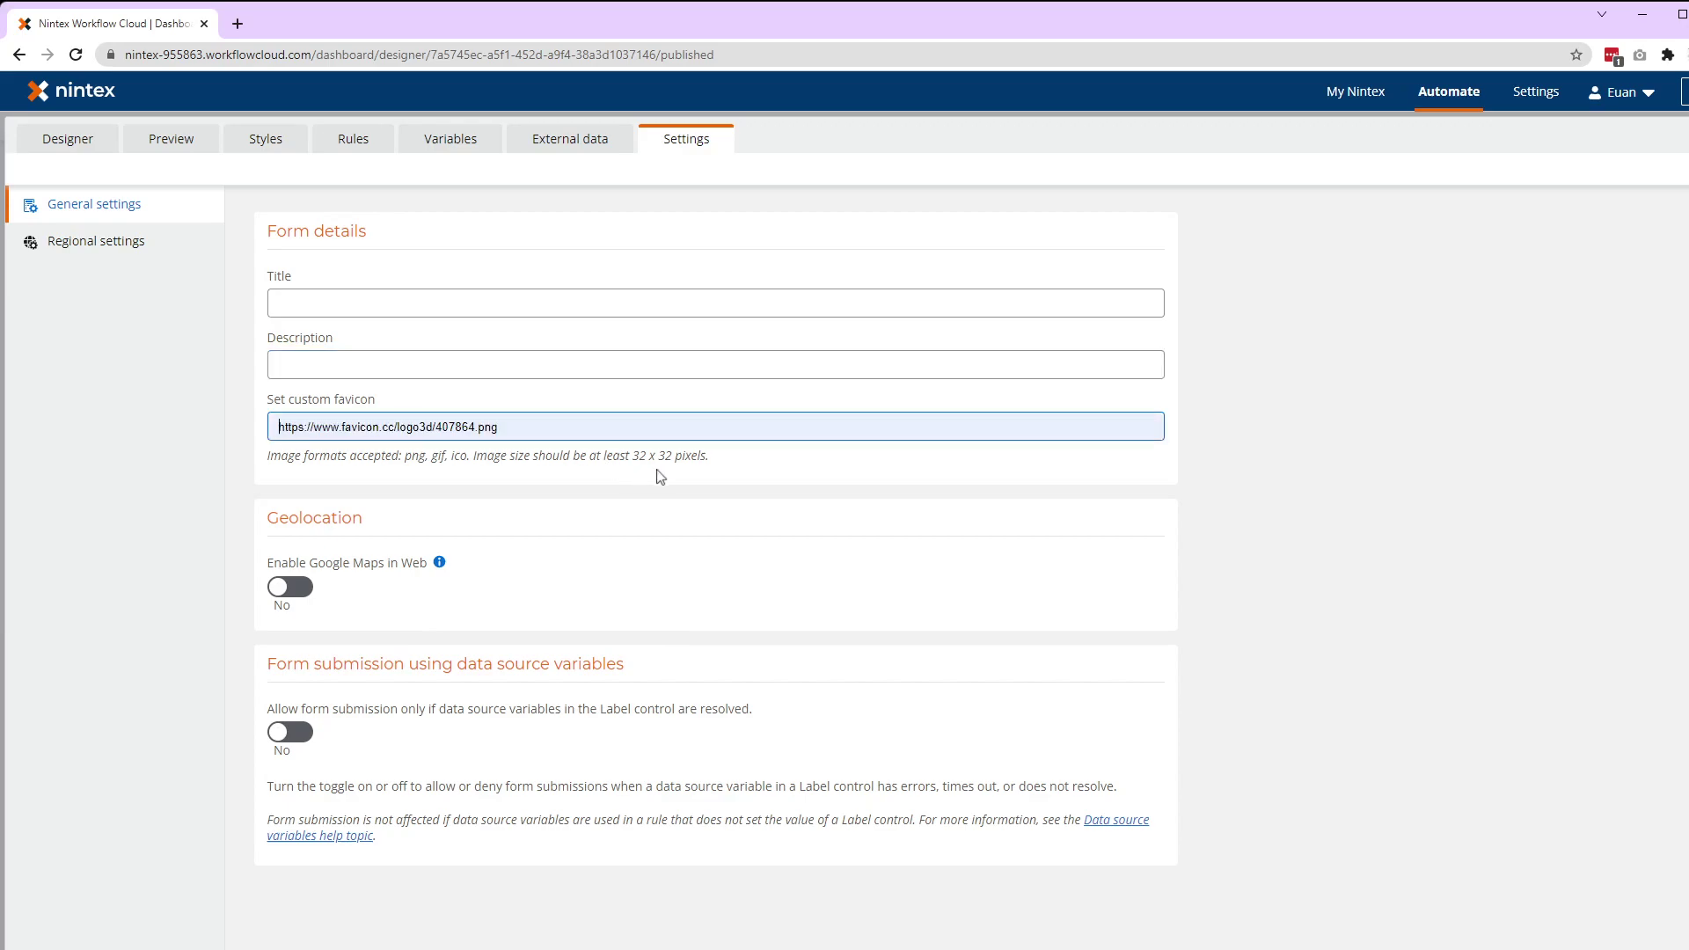
key(BackSpace)
click(1435, 871)
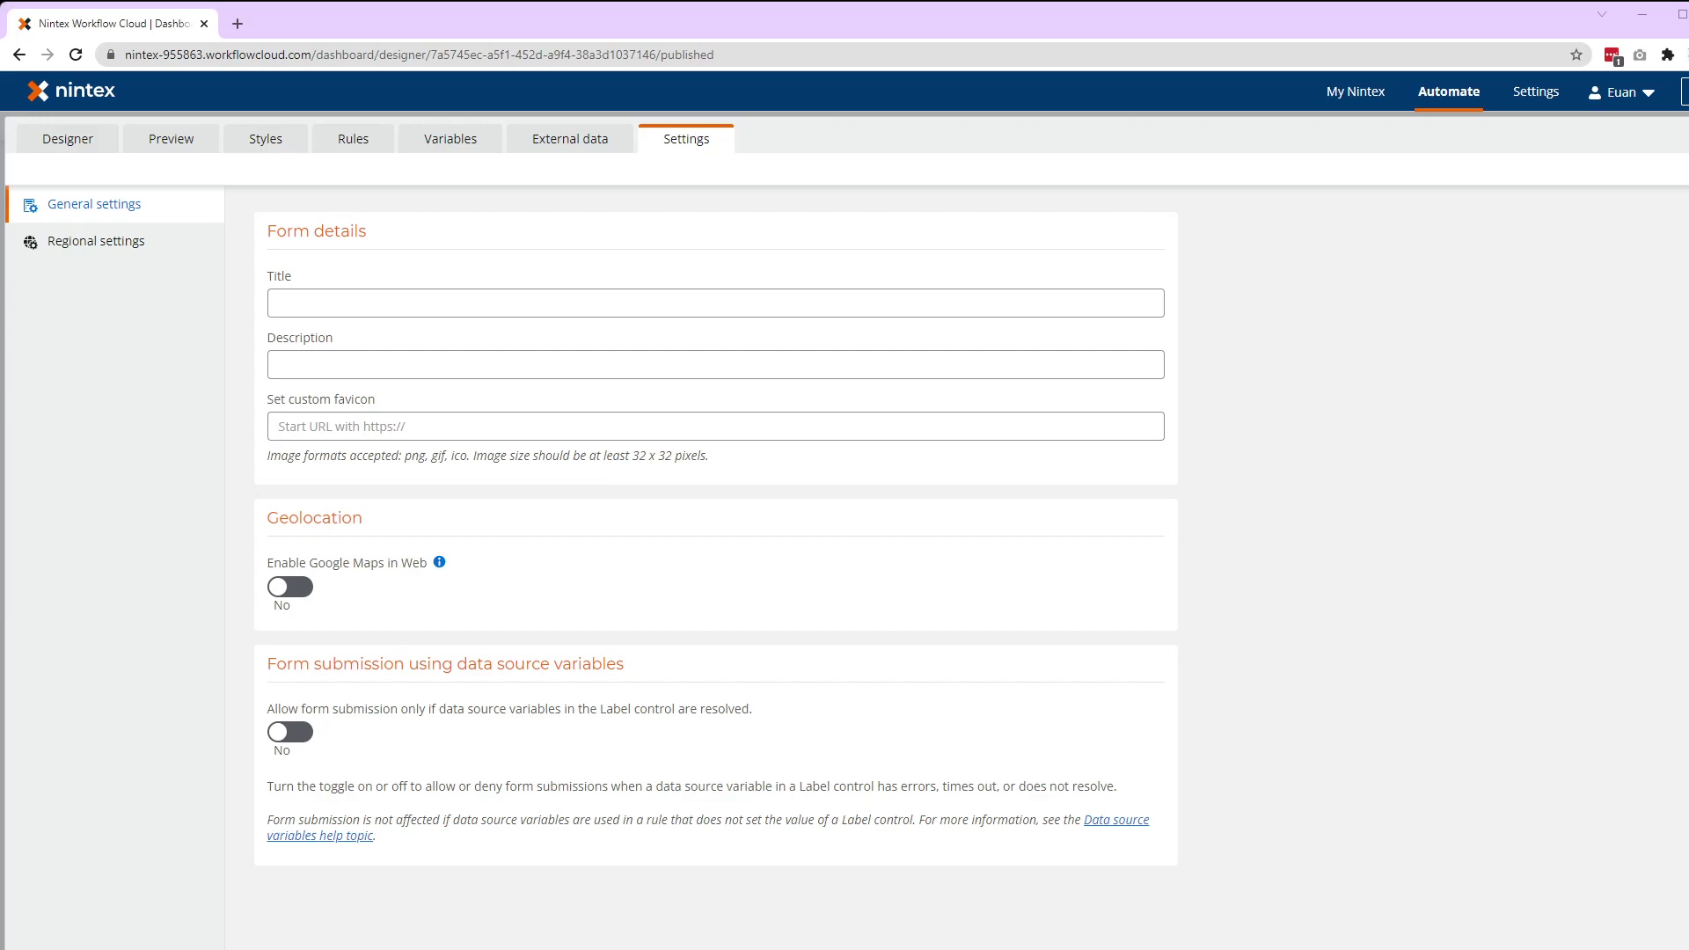
Step: Paste the favicon URL again, then delete it and select the whole form title
click(477, 427)
text(https://www.favicon.cc/logo3d/407864.png)
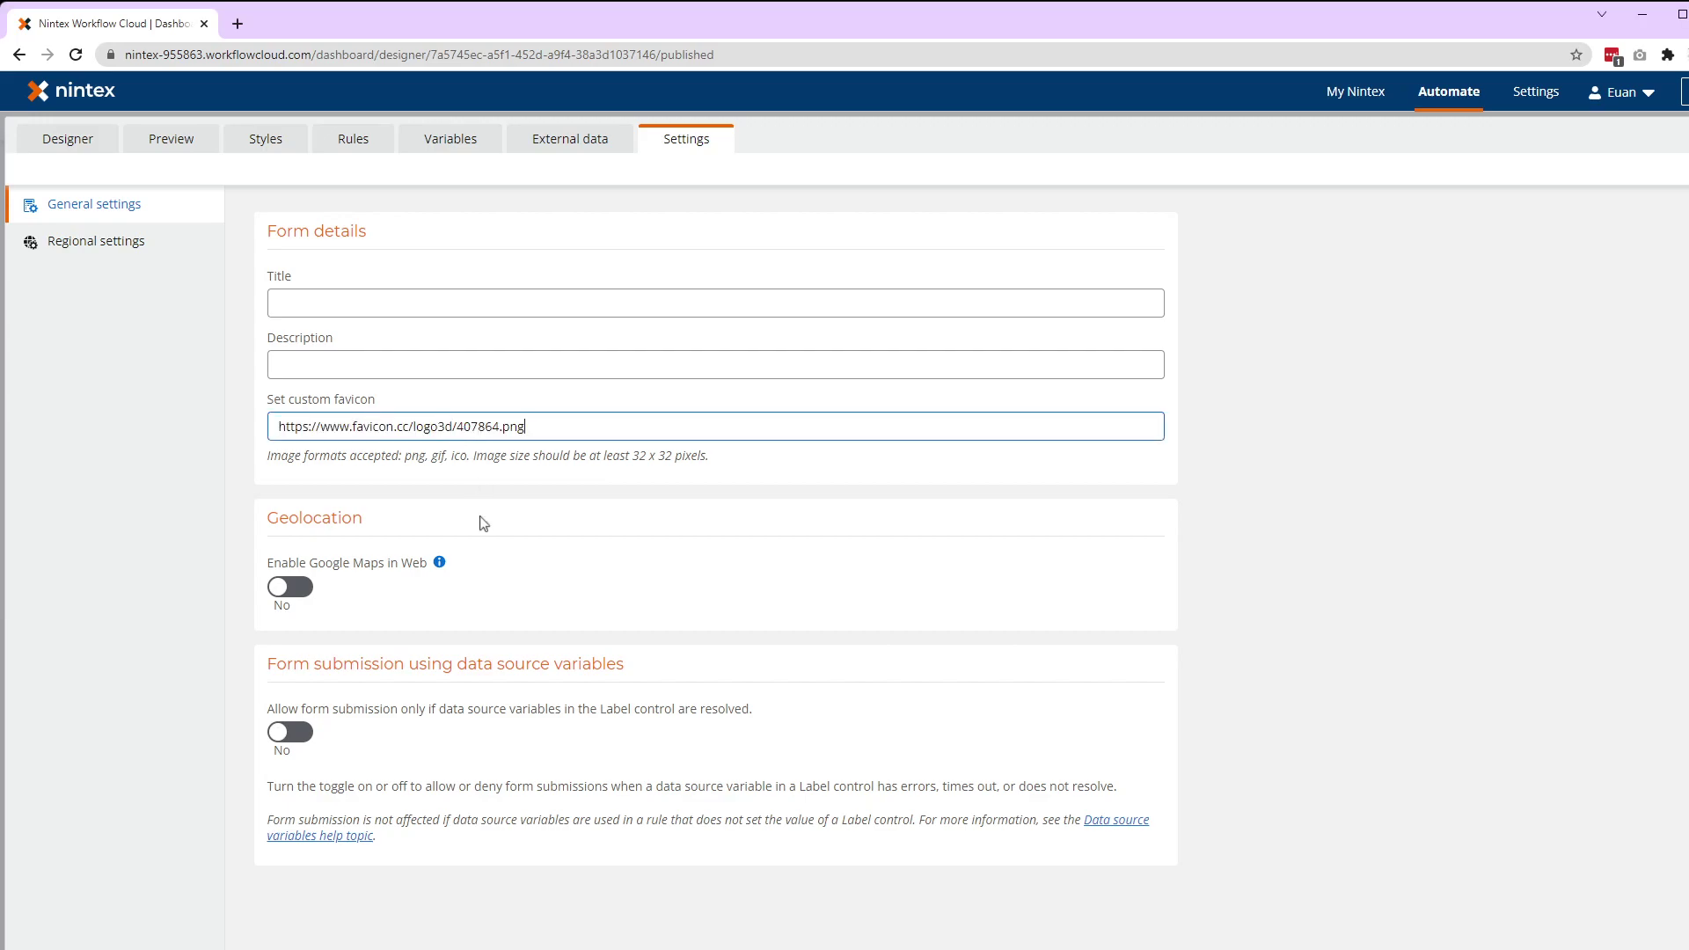
click(340, 302)
text(E)
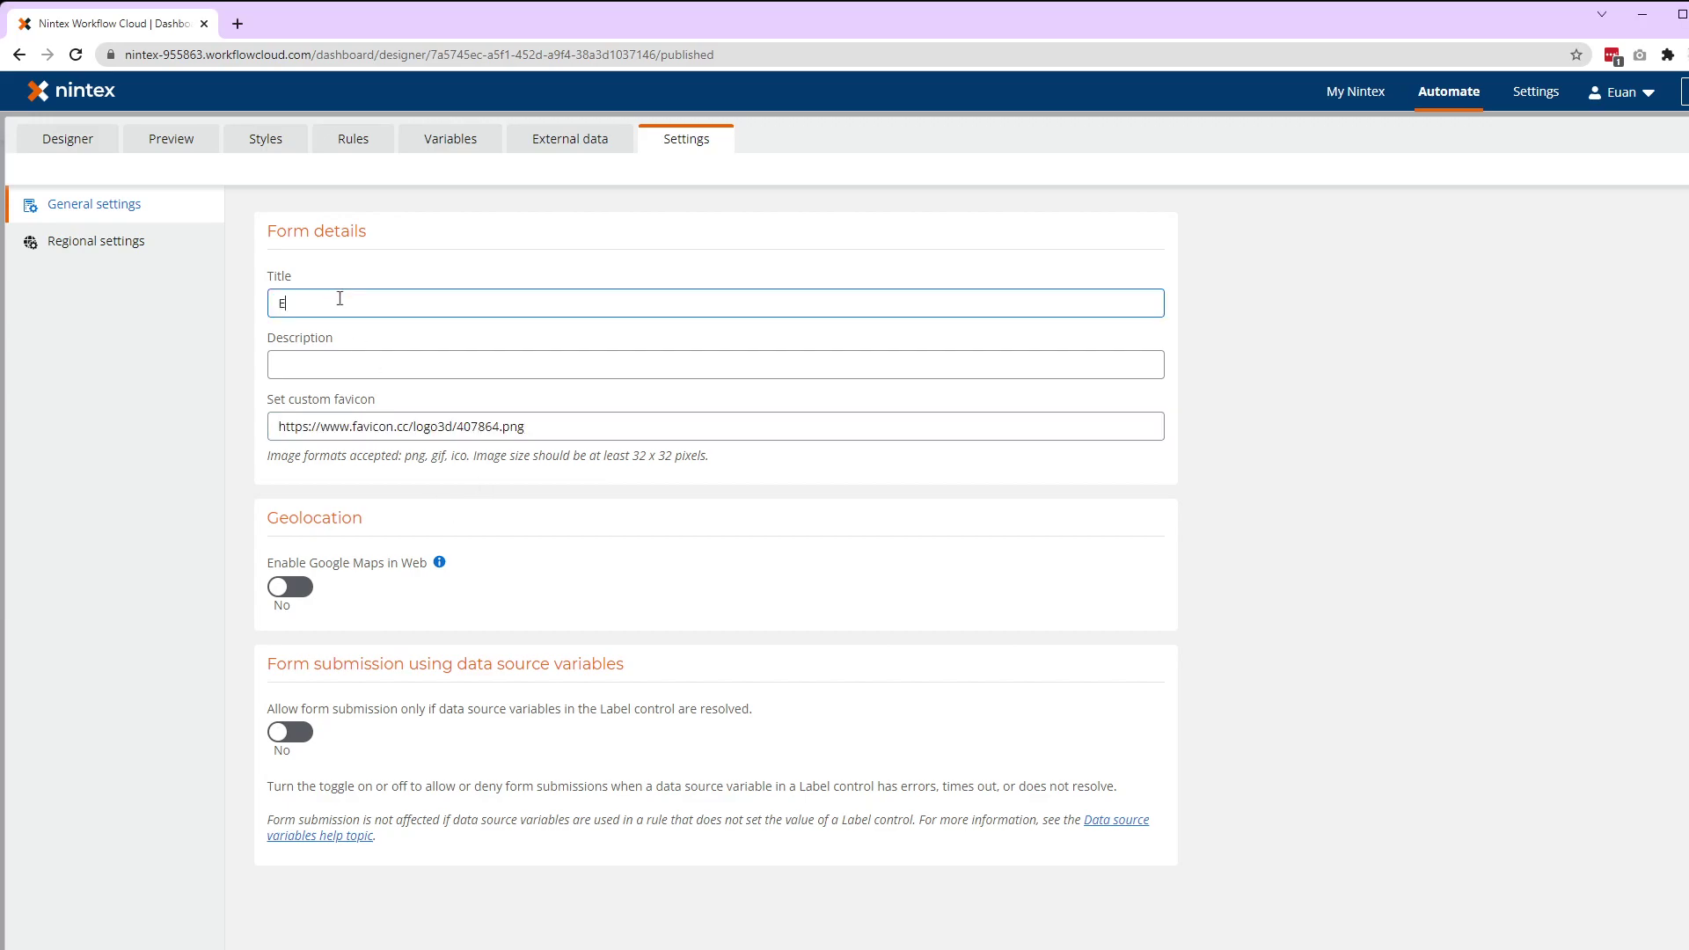
text(uan Form)
drag(525, 427, 277, 427)
key(BackSpace)
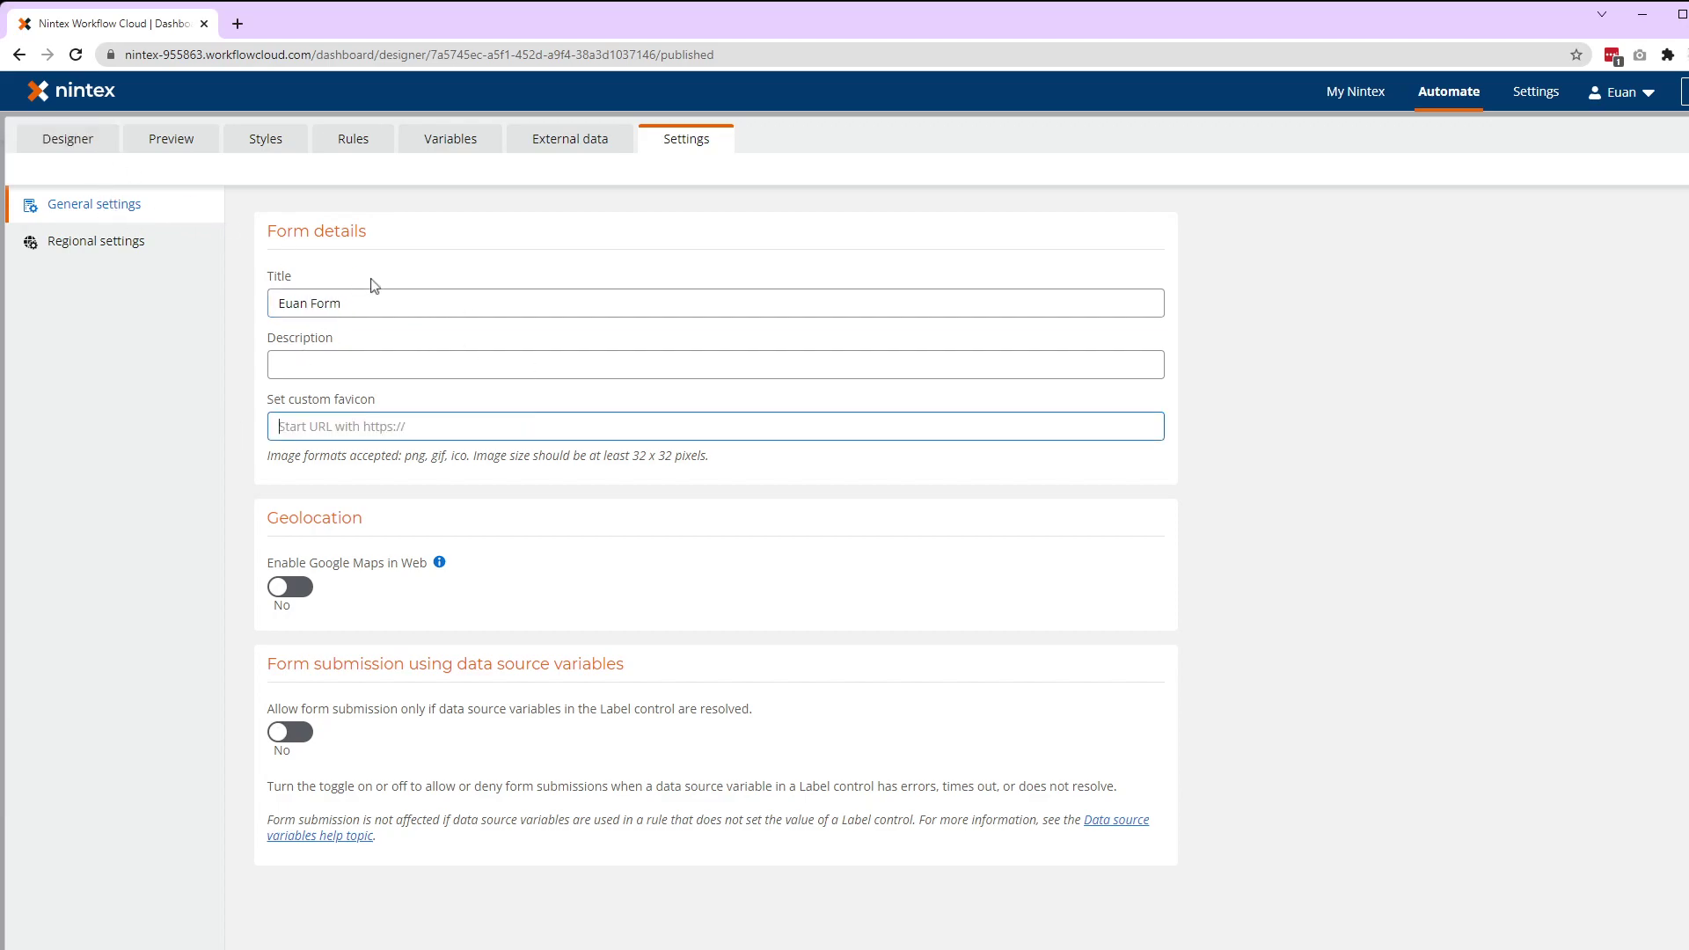
drag(373, 302, 97, 228)
Step: Delete the Data lookup control after the invalid-form error and save the form
click(67, 139)
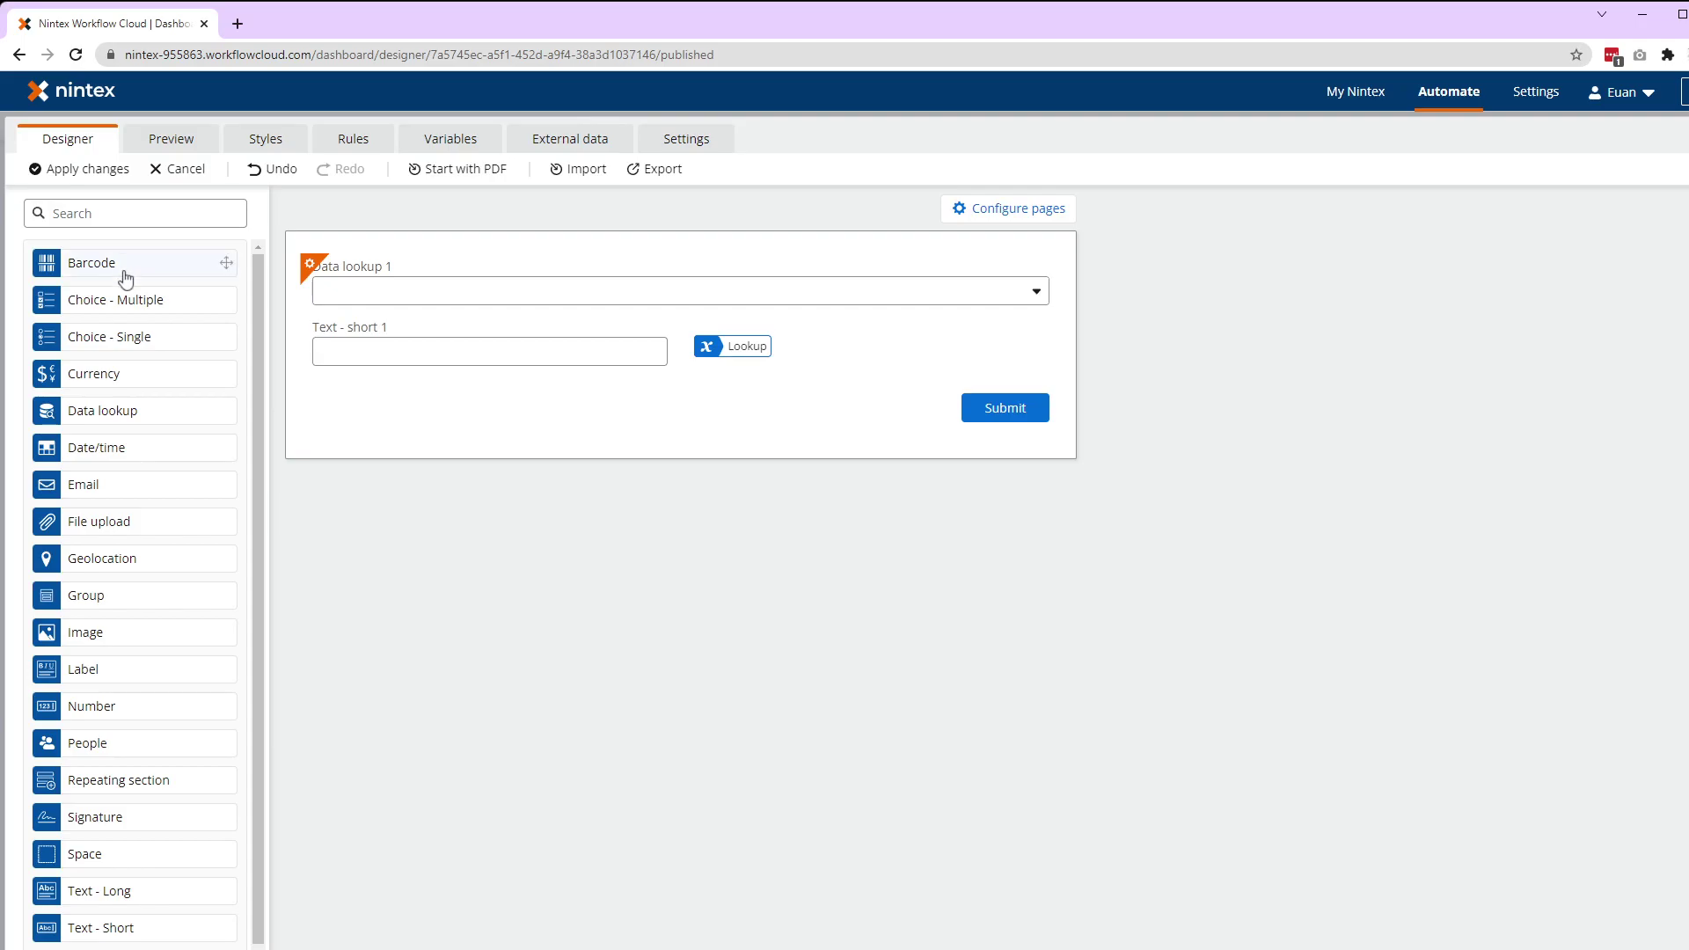
click(80, 169)
click(1042, 647)
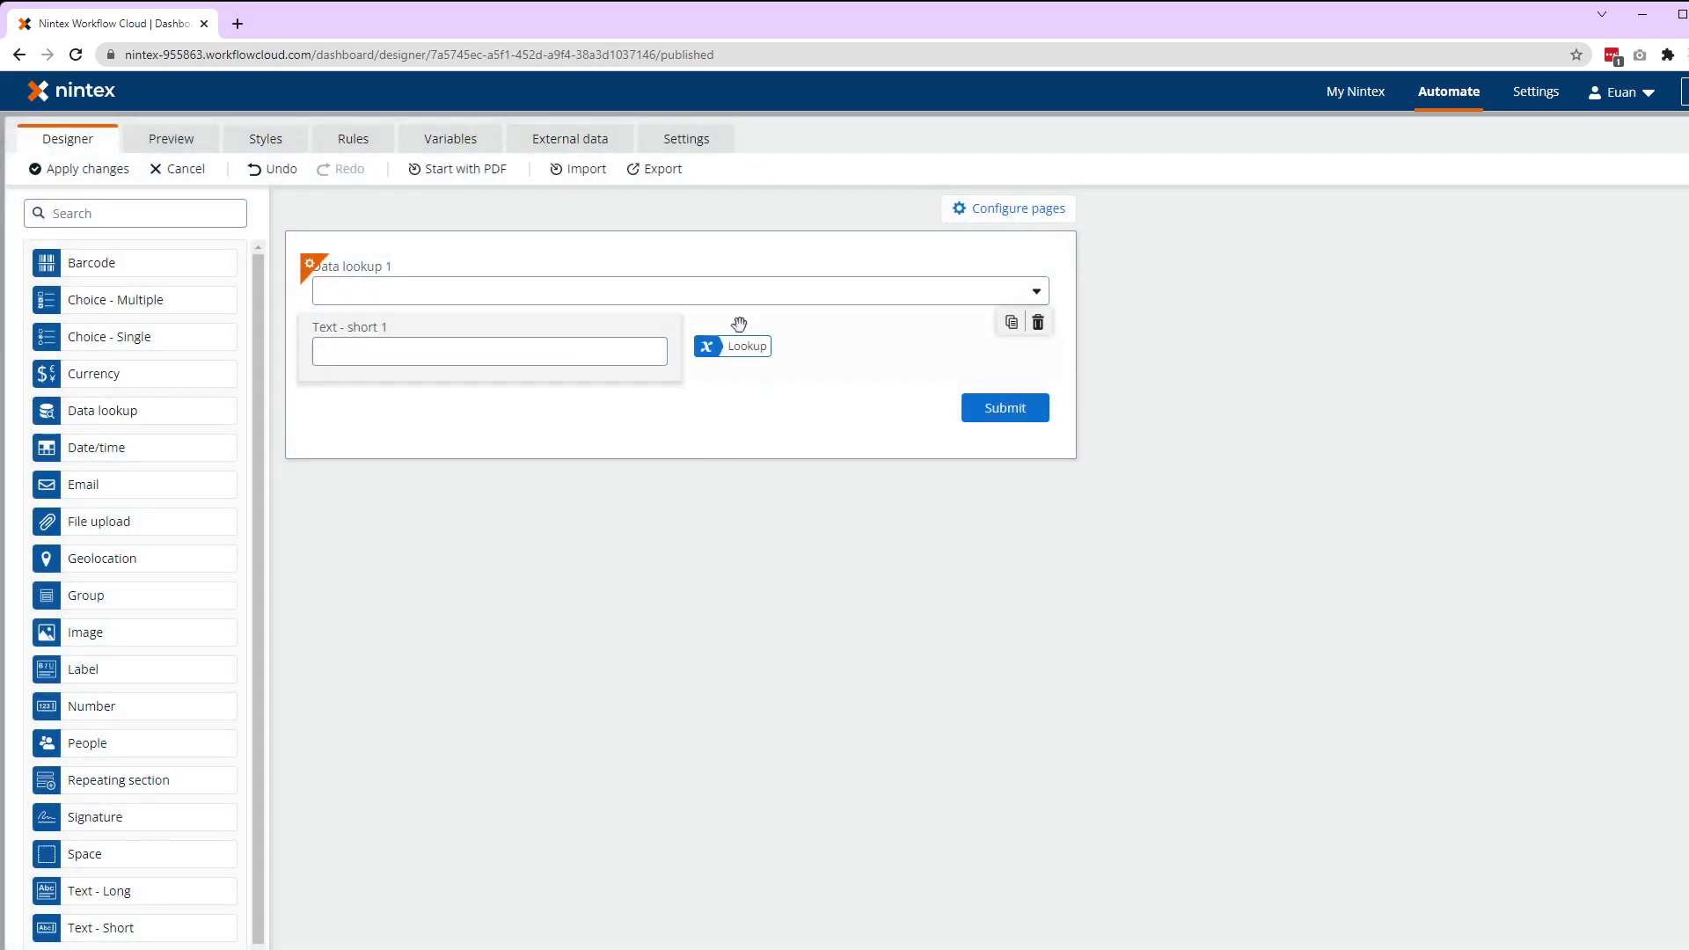
click(1037, 263)
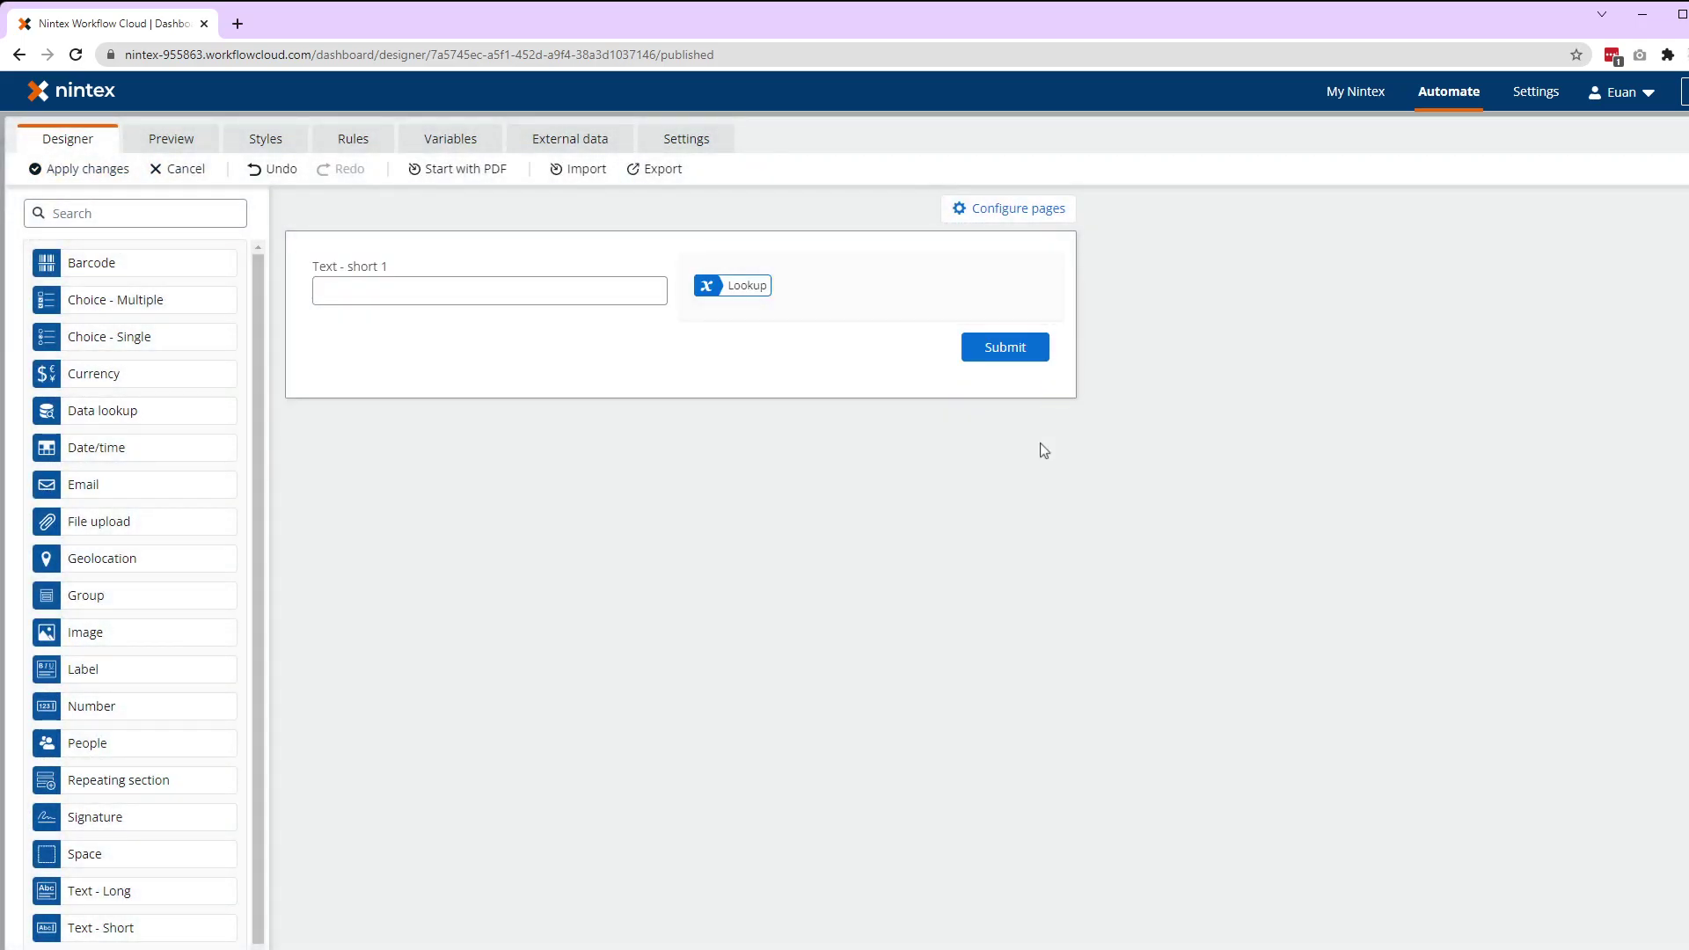
click(79, 169)
Step: Publish the October release workflow
click(605, 404)
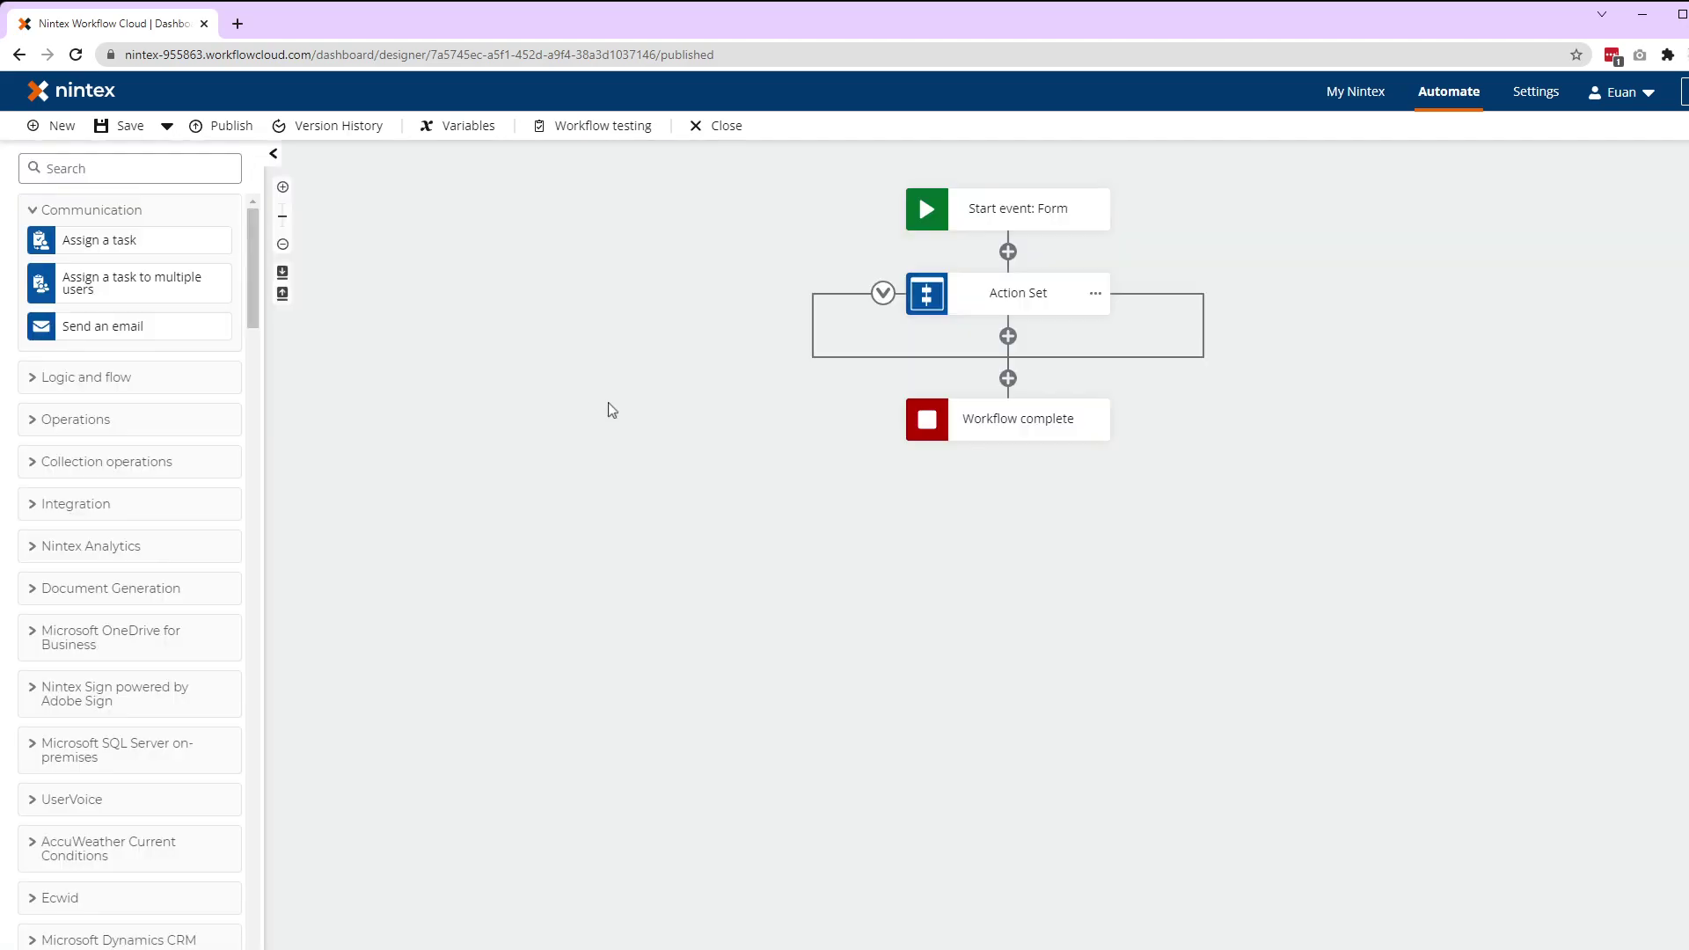
click(252, 128)
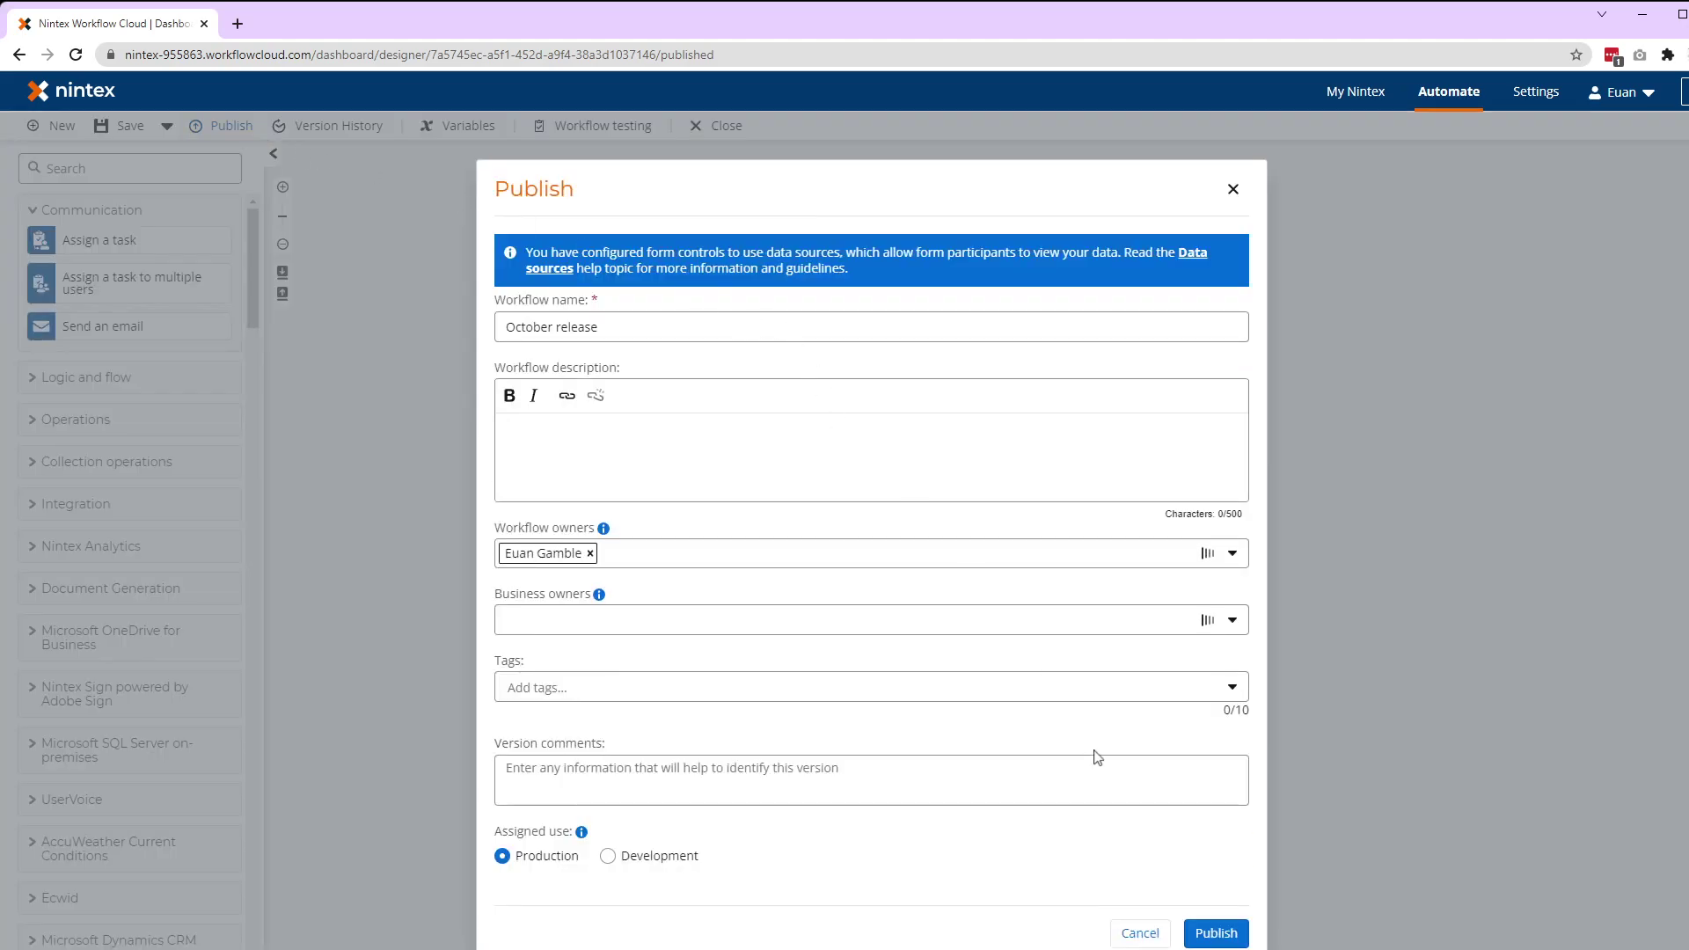
click(1205, 934)
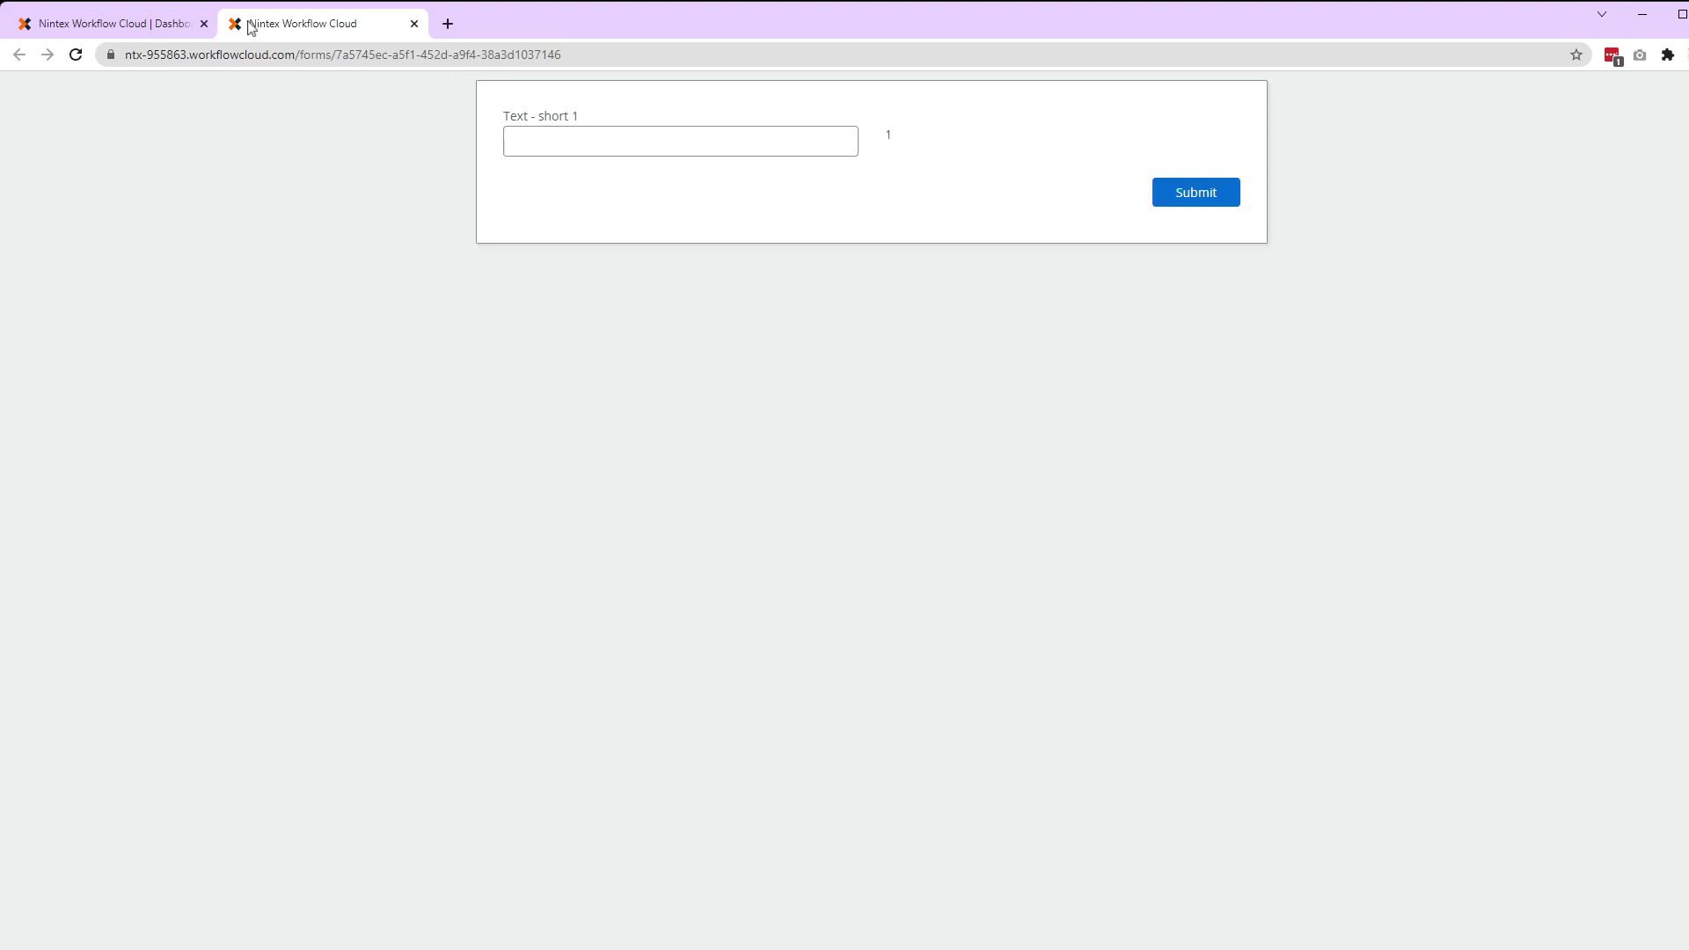
Step: Switch back to the workflow designer tab after viewing the published form
click(181, 29)
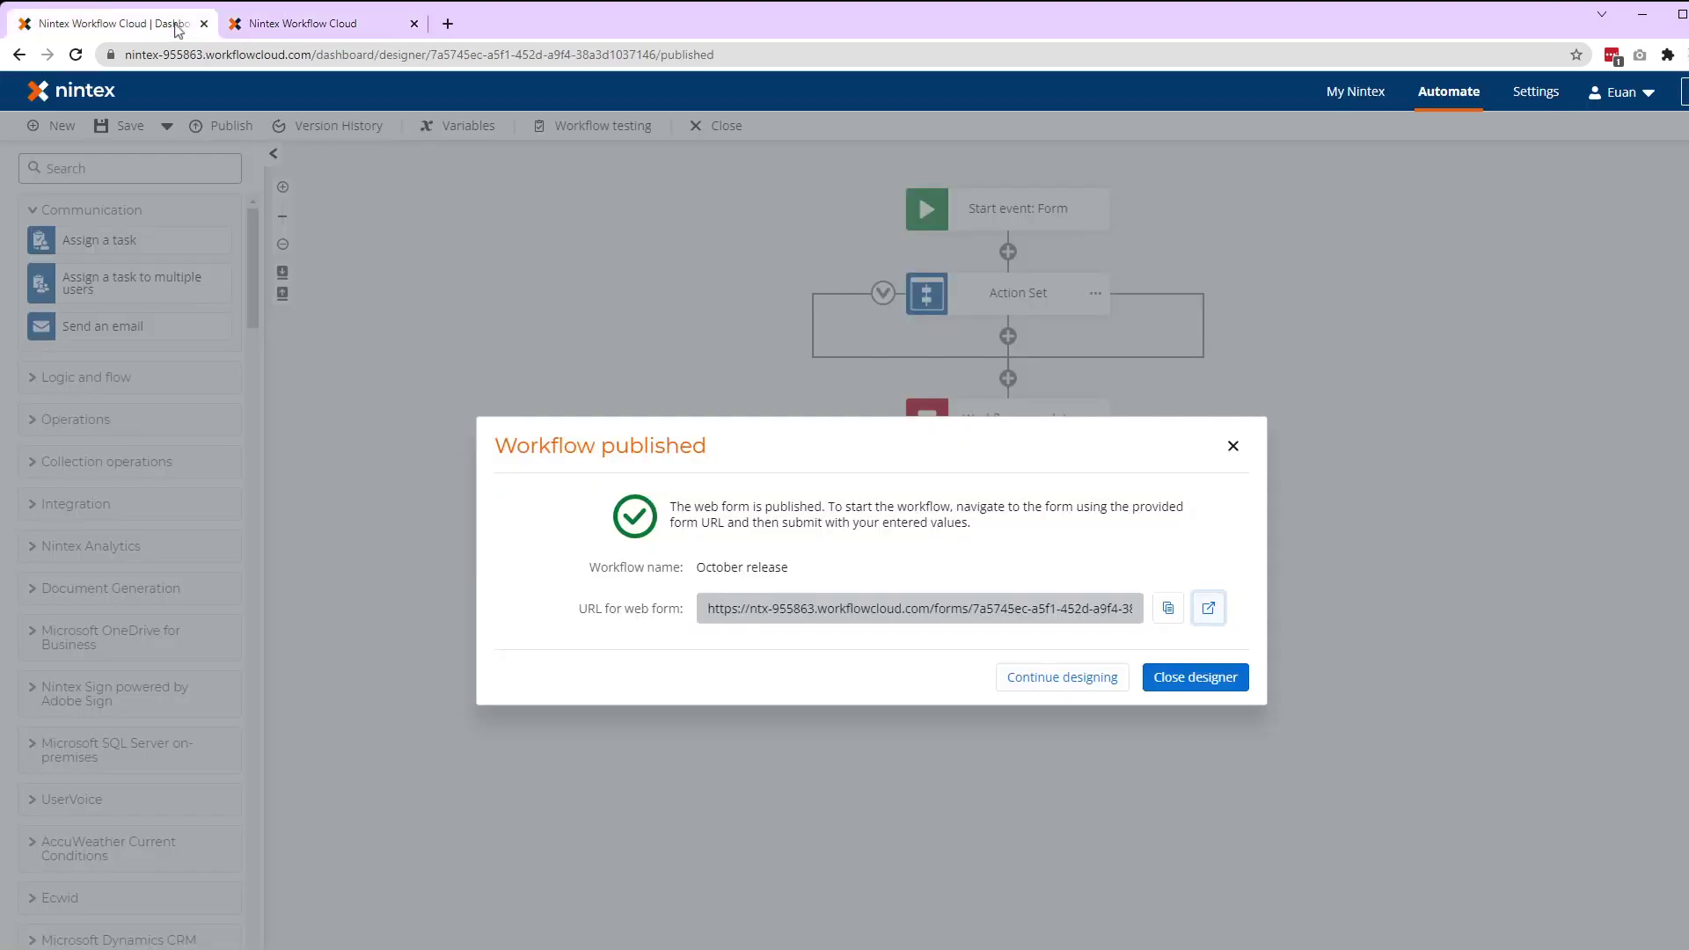
Step: Dismiss the published notice and reopen the start event form's general settings
click(1080, 681)
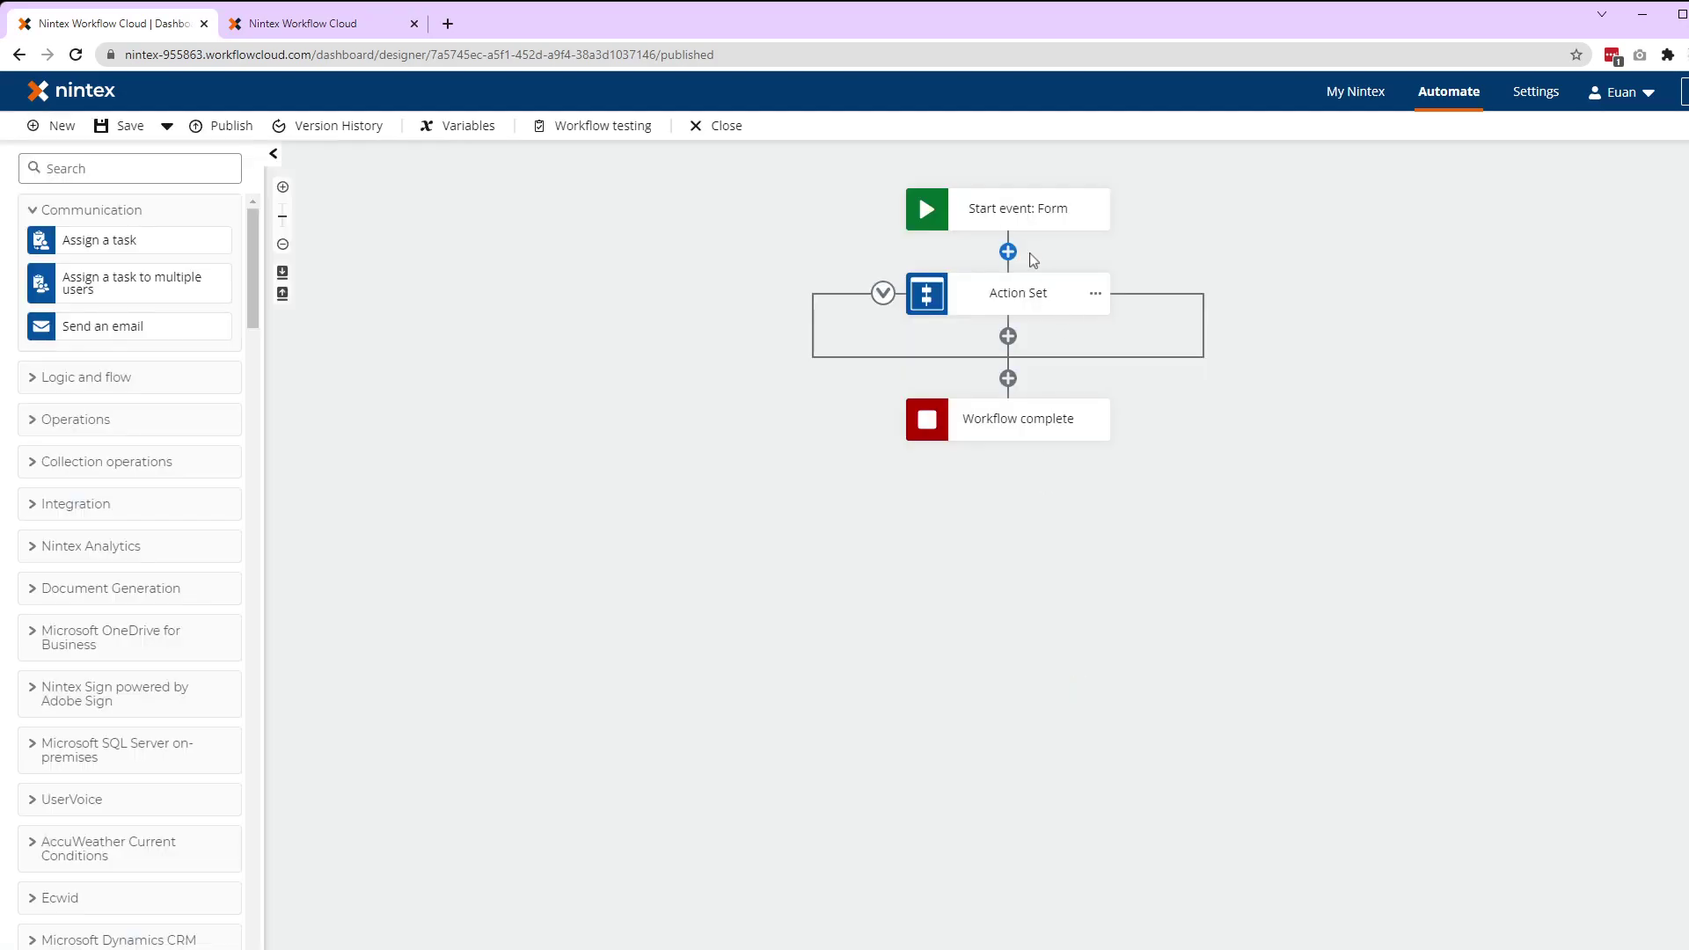
click(1020, 225)
click(1458, 326)
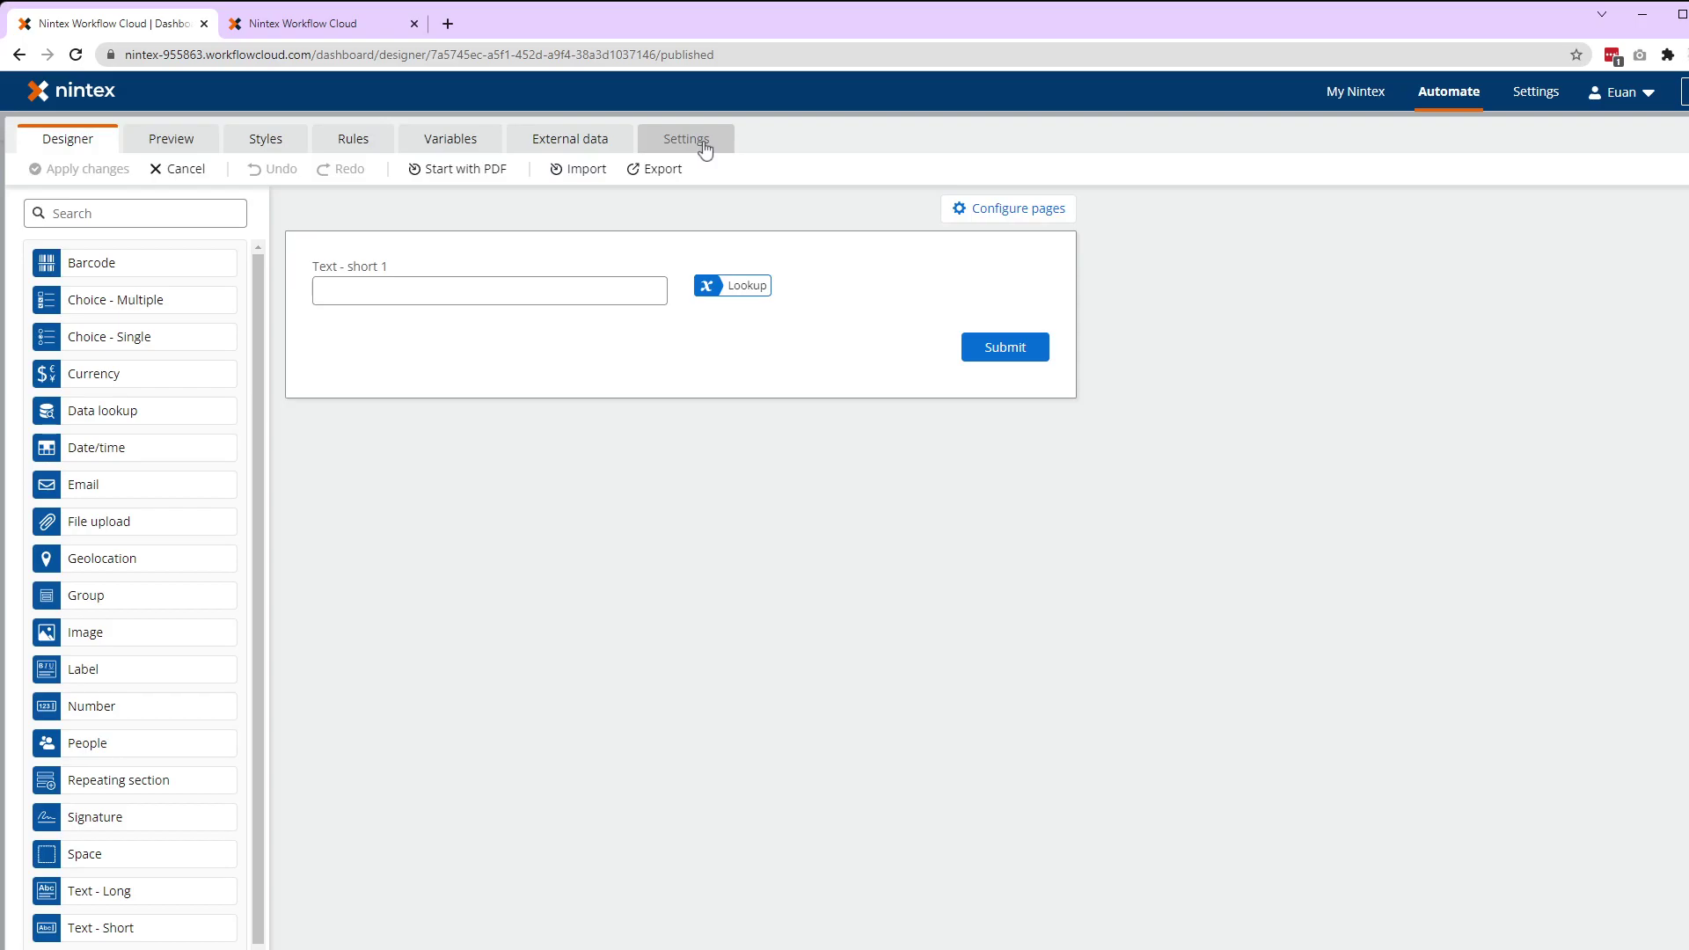
click(696, 142)
Step: Title the form Euans Form, add the favicon URL, close the form designer, and start publishing
click(443, 305)
text(Euan)
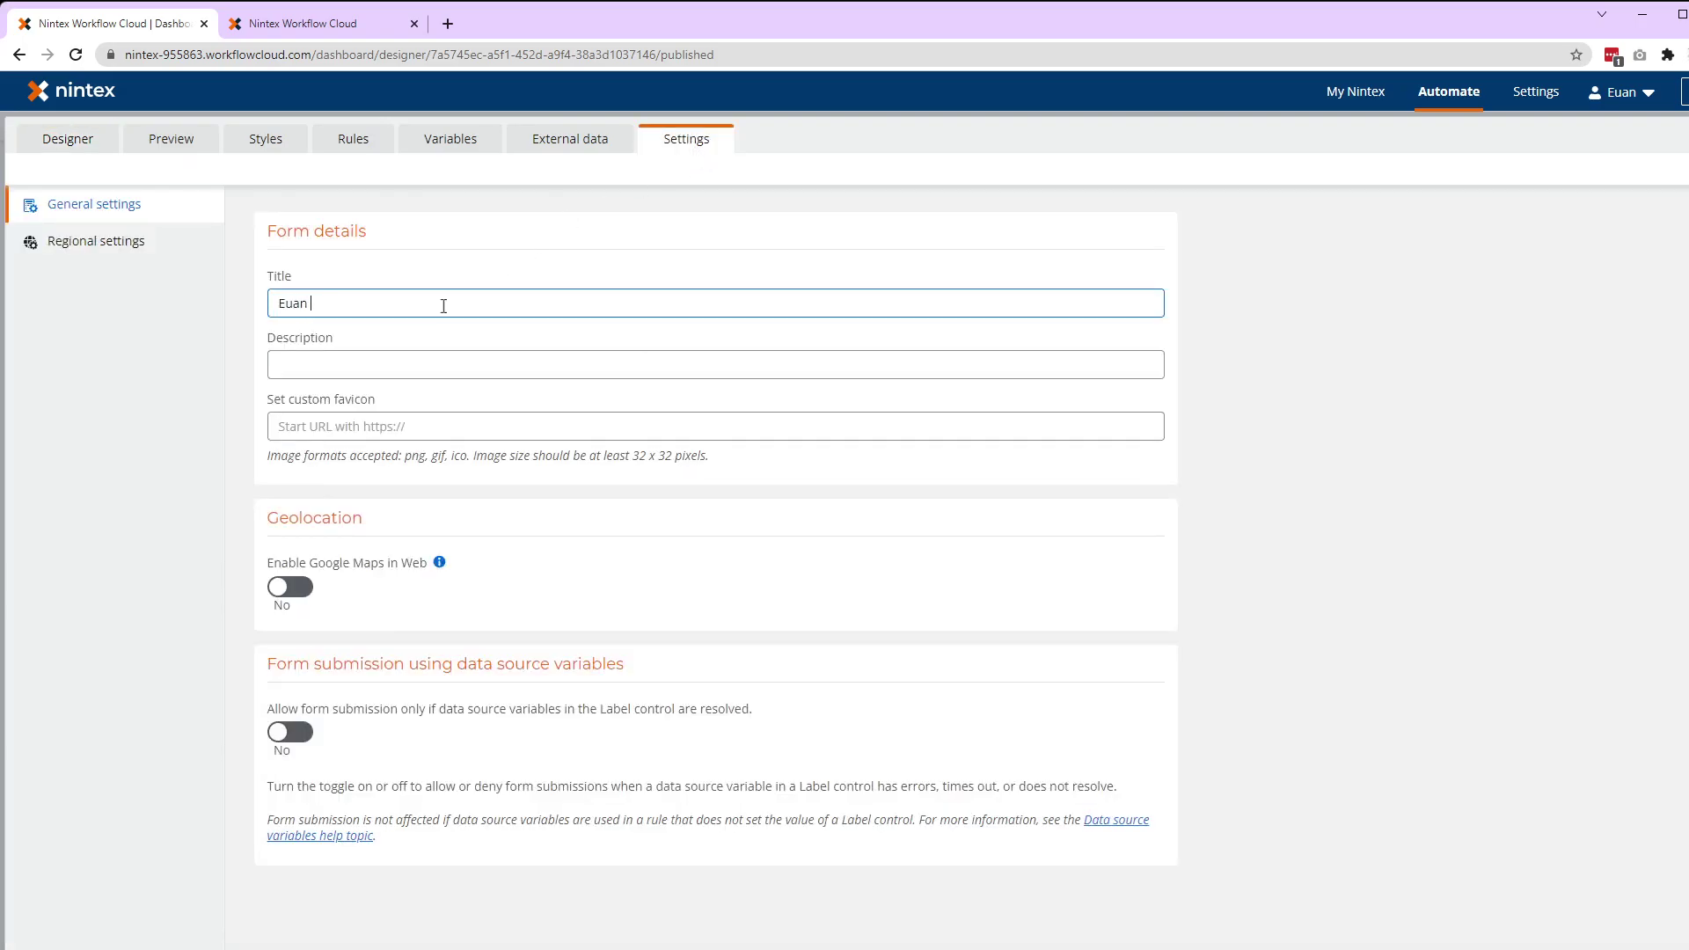
text(s Form)
click(402, 428)
text(https://www.favicon.cc/logo3d/407864.png)
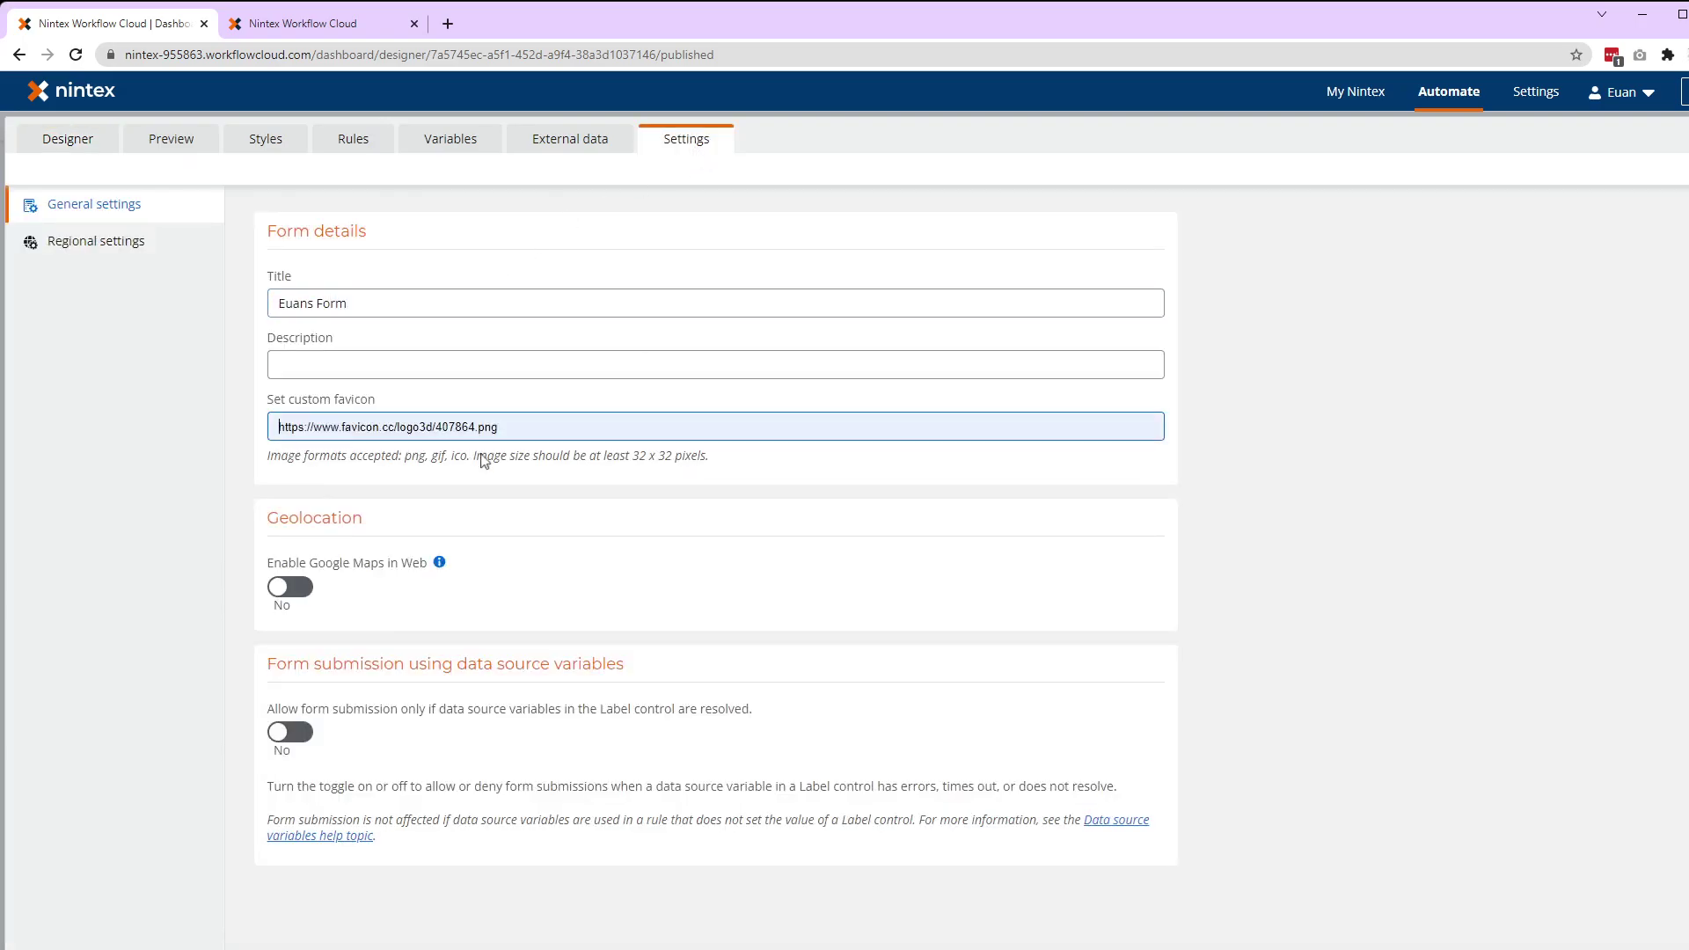
click(88, 148)
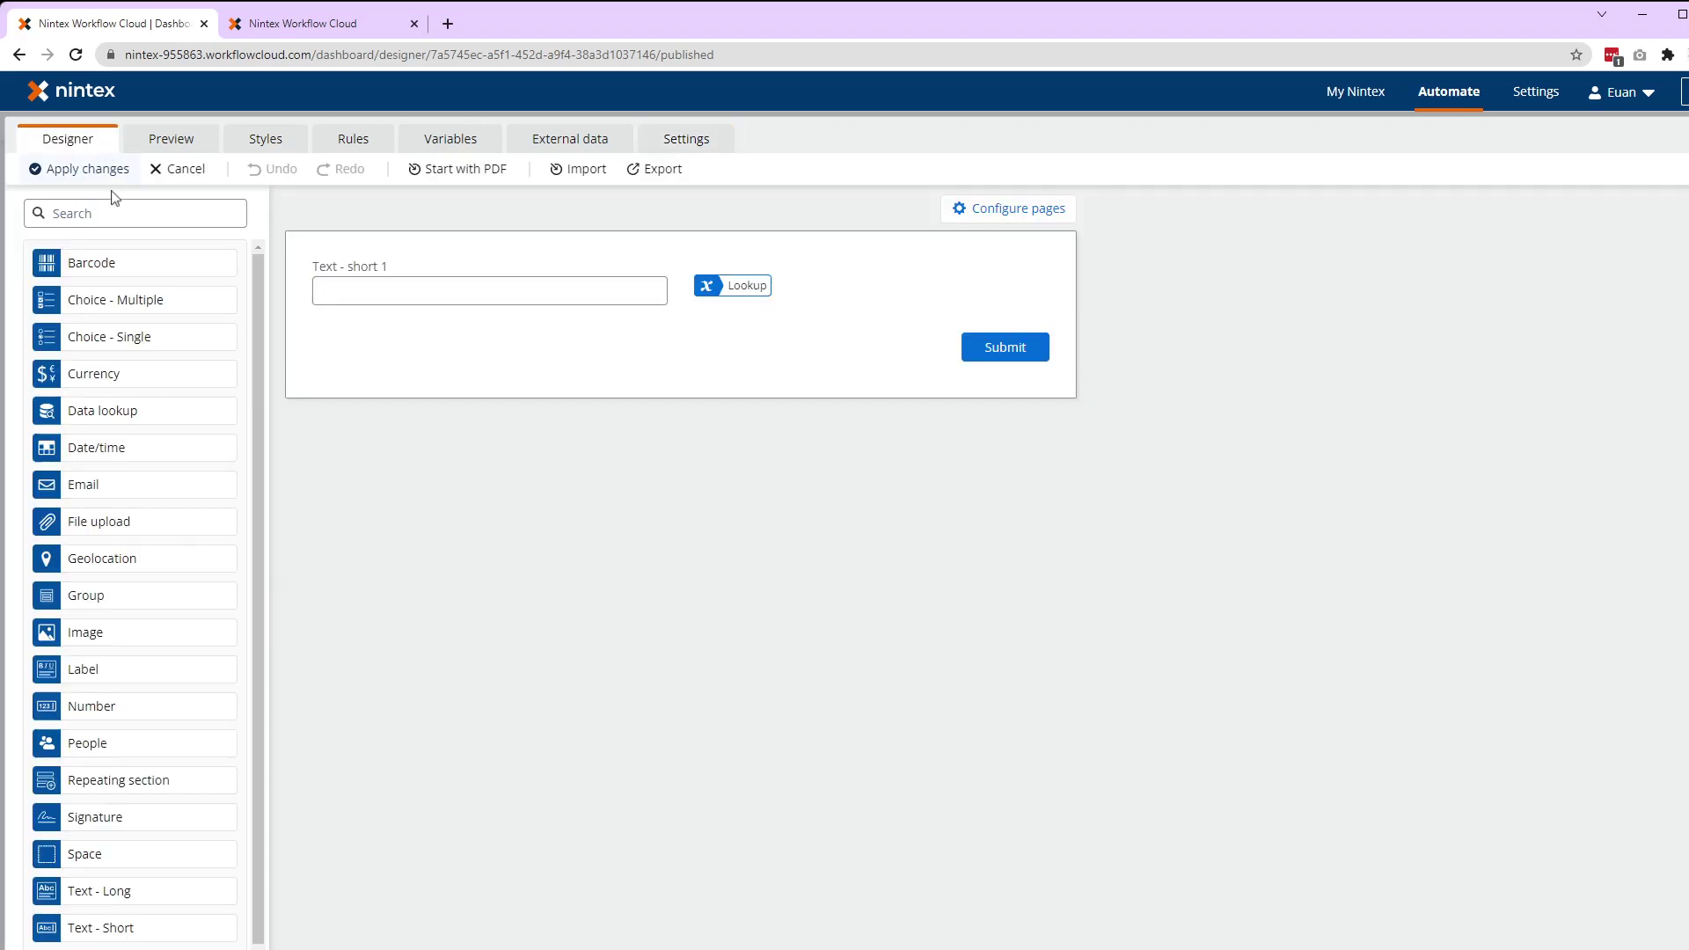
click(96, 177)
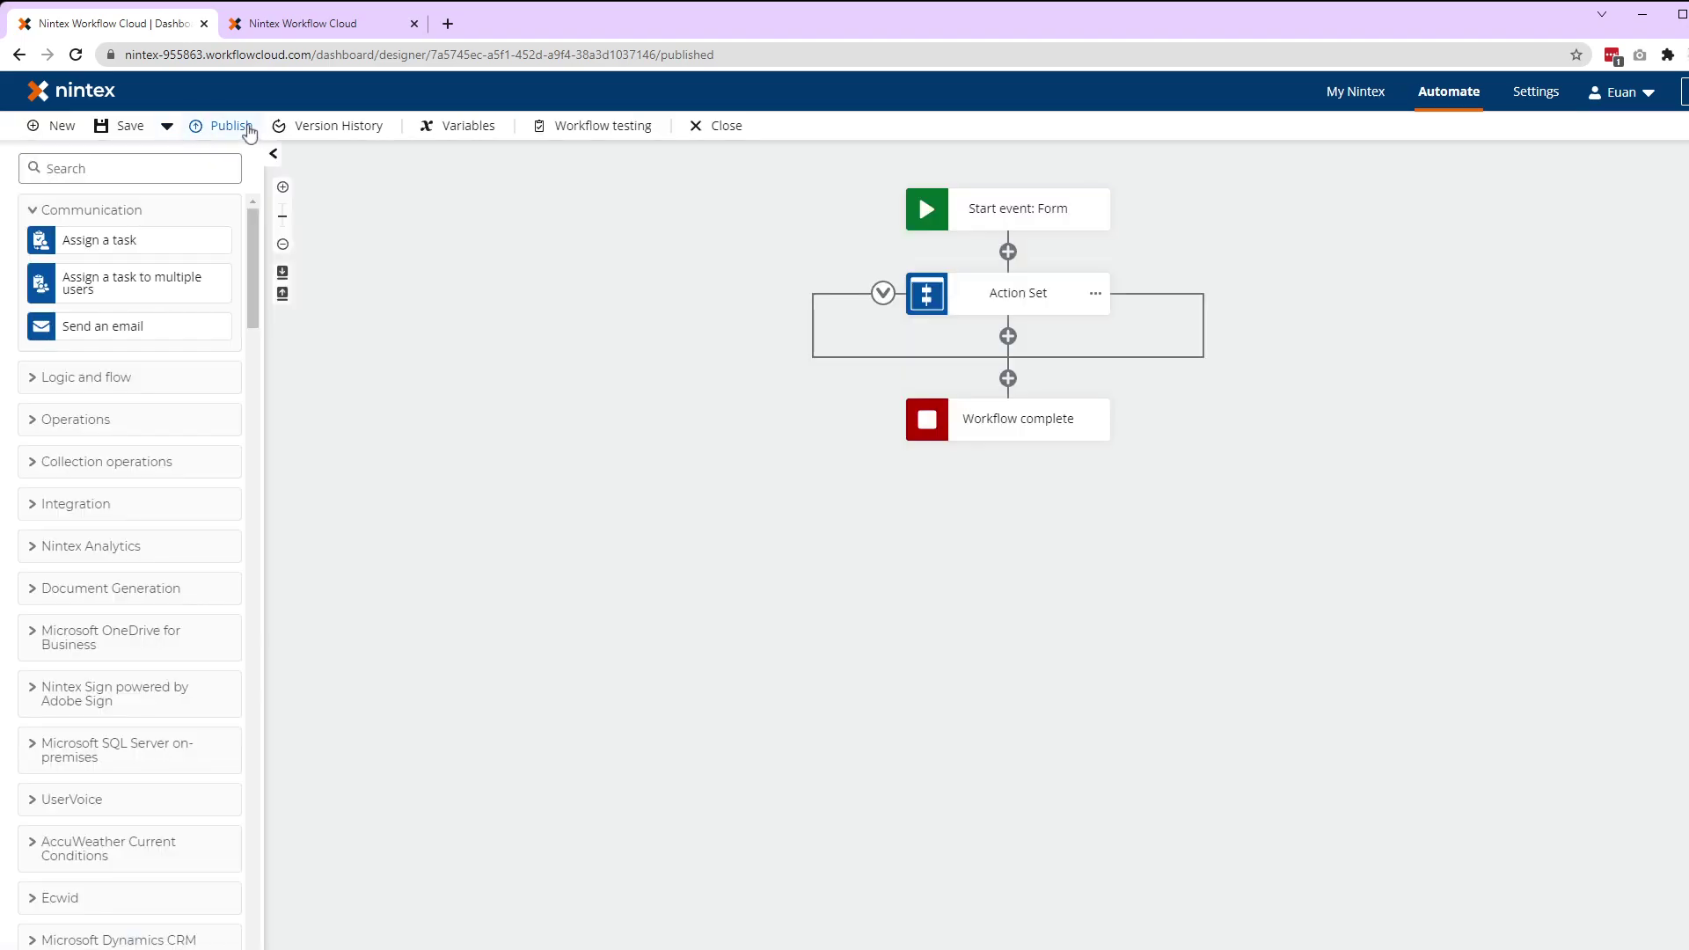
click(247, 129)
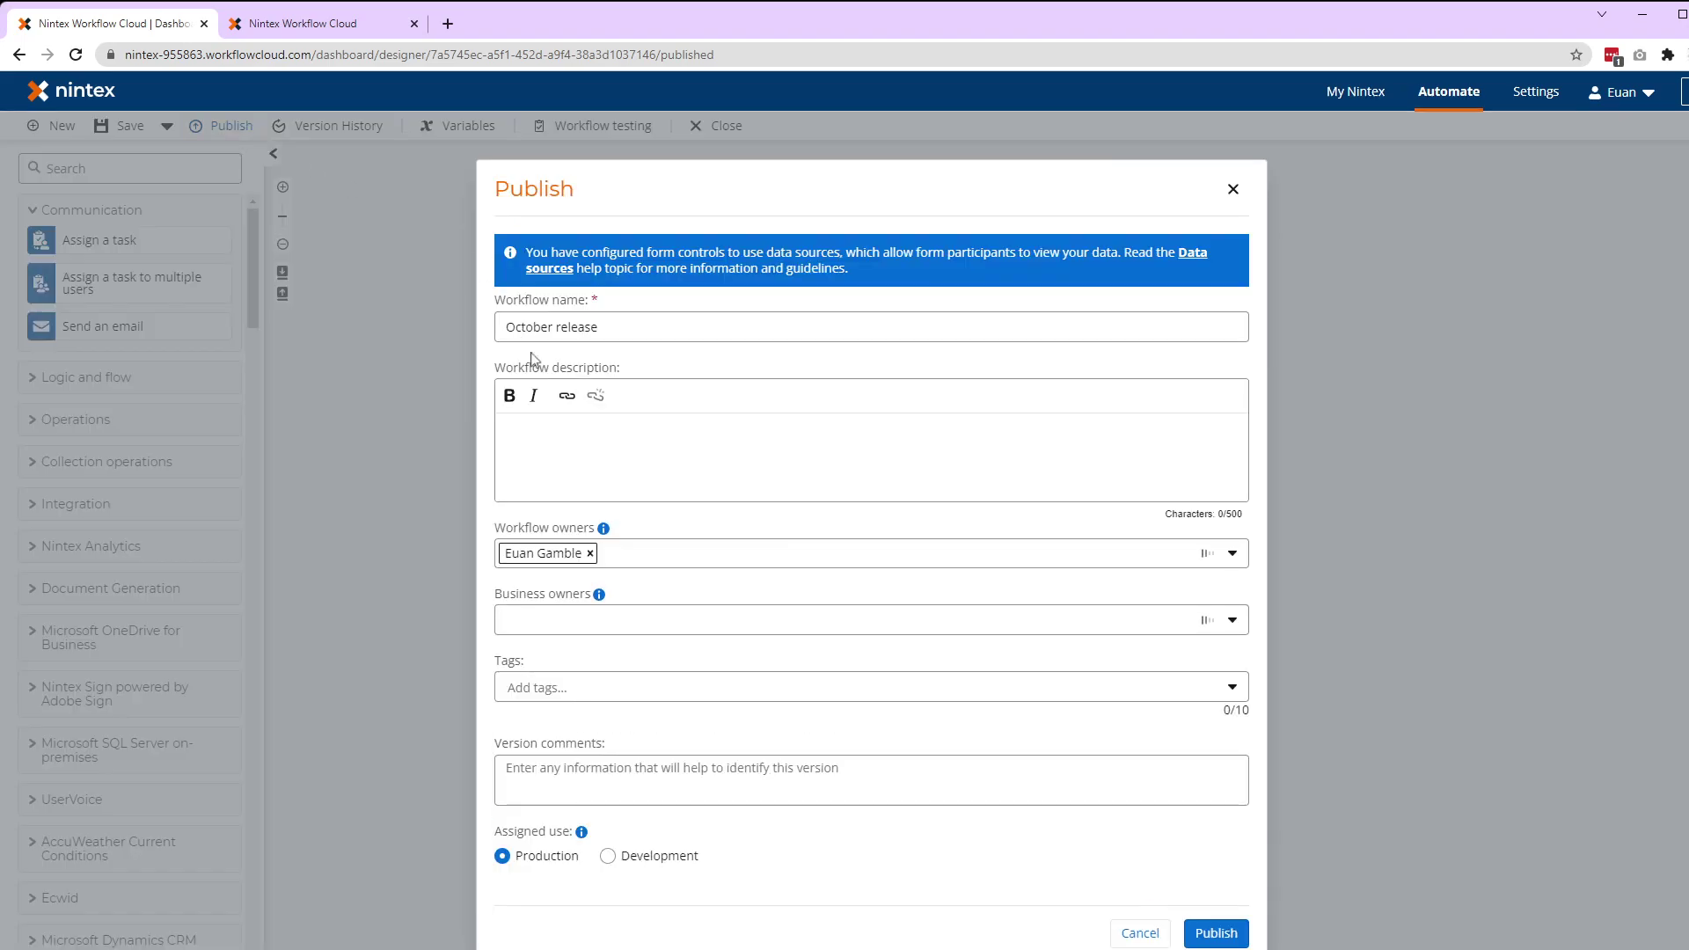
Step: Publish October release, then reload the live form tab and check its address and value 1
click(1215, 931)
click(307, 26)
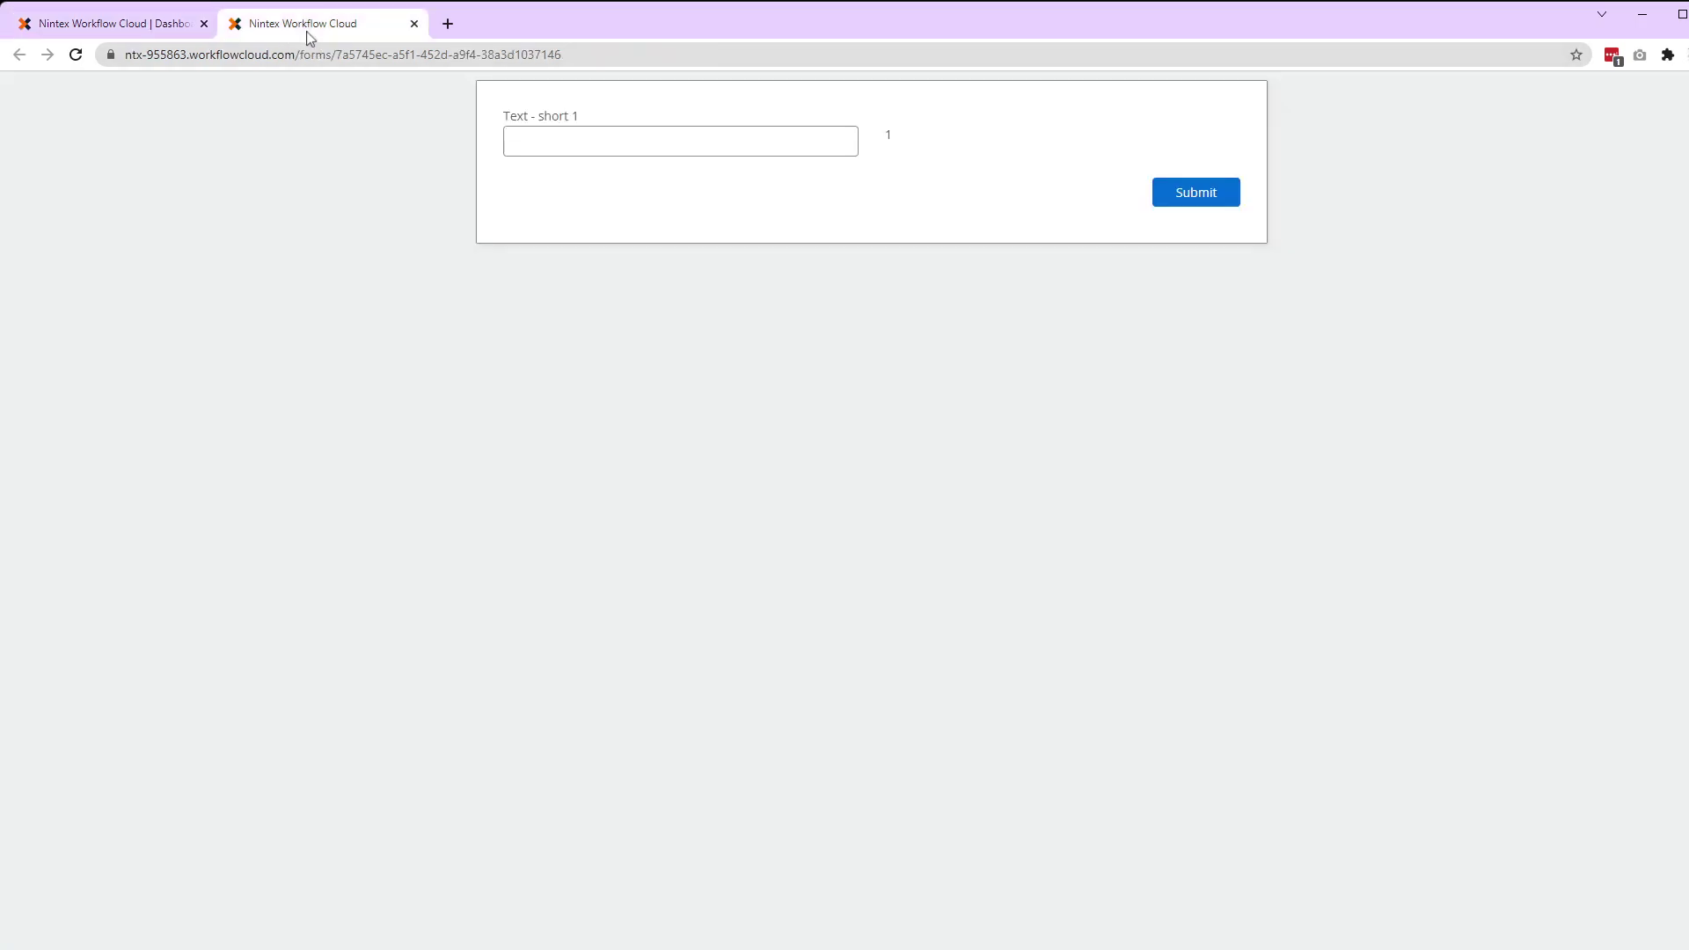
key(F5)
click(324, 59)
double_click(887, 134)
Step: Dismiss the Workflow published confirmation and reopen the start event's form in the designer
click(156, 30)
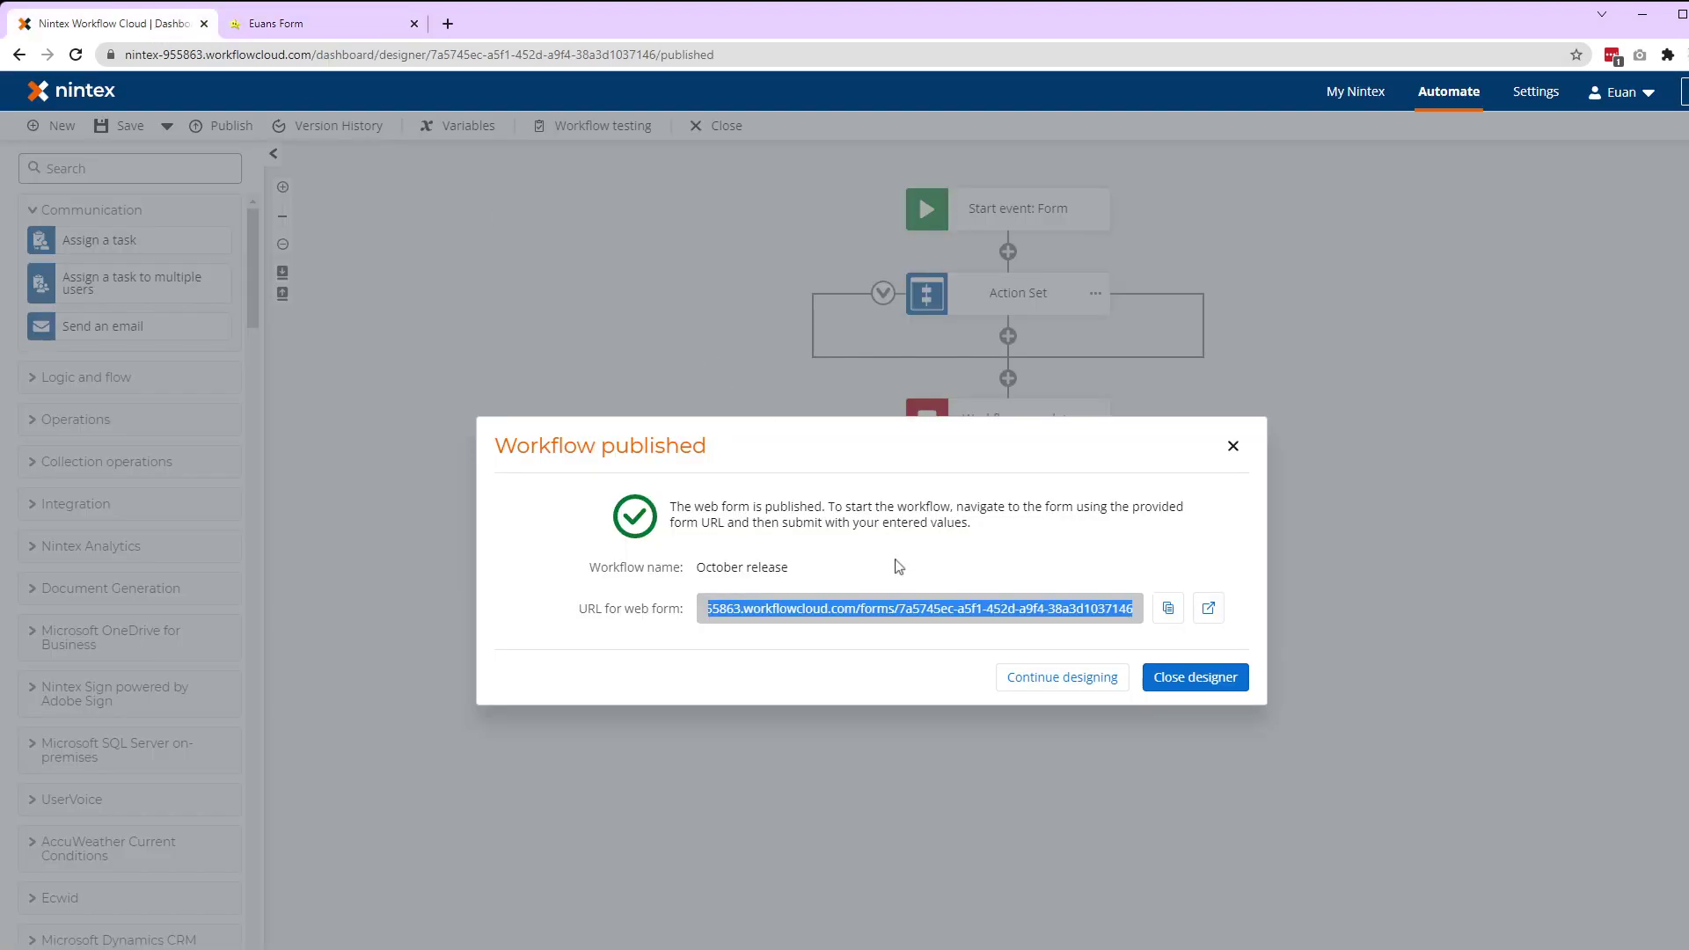
click(1232, 446)
click(1011, 208)
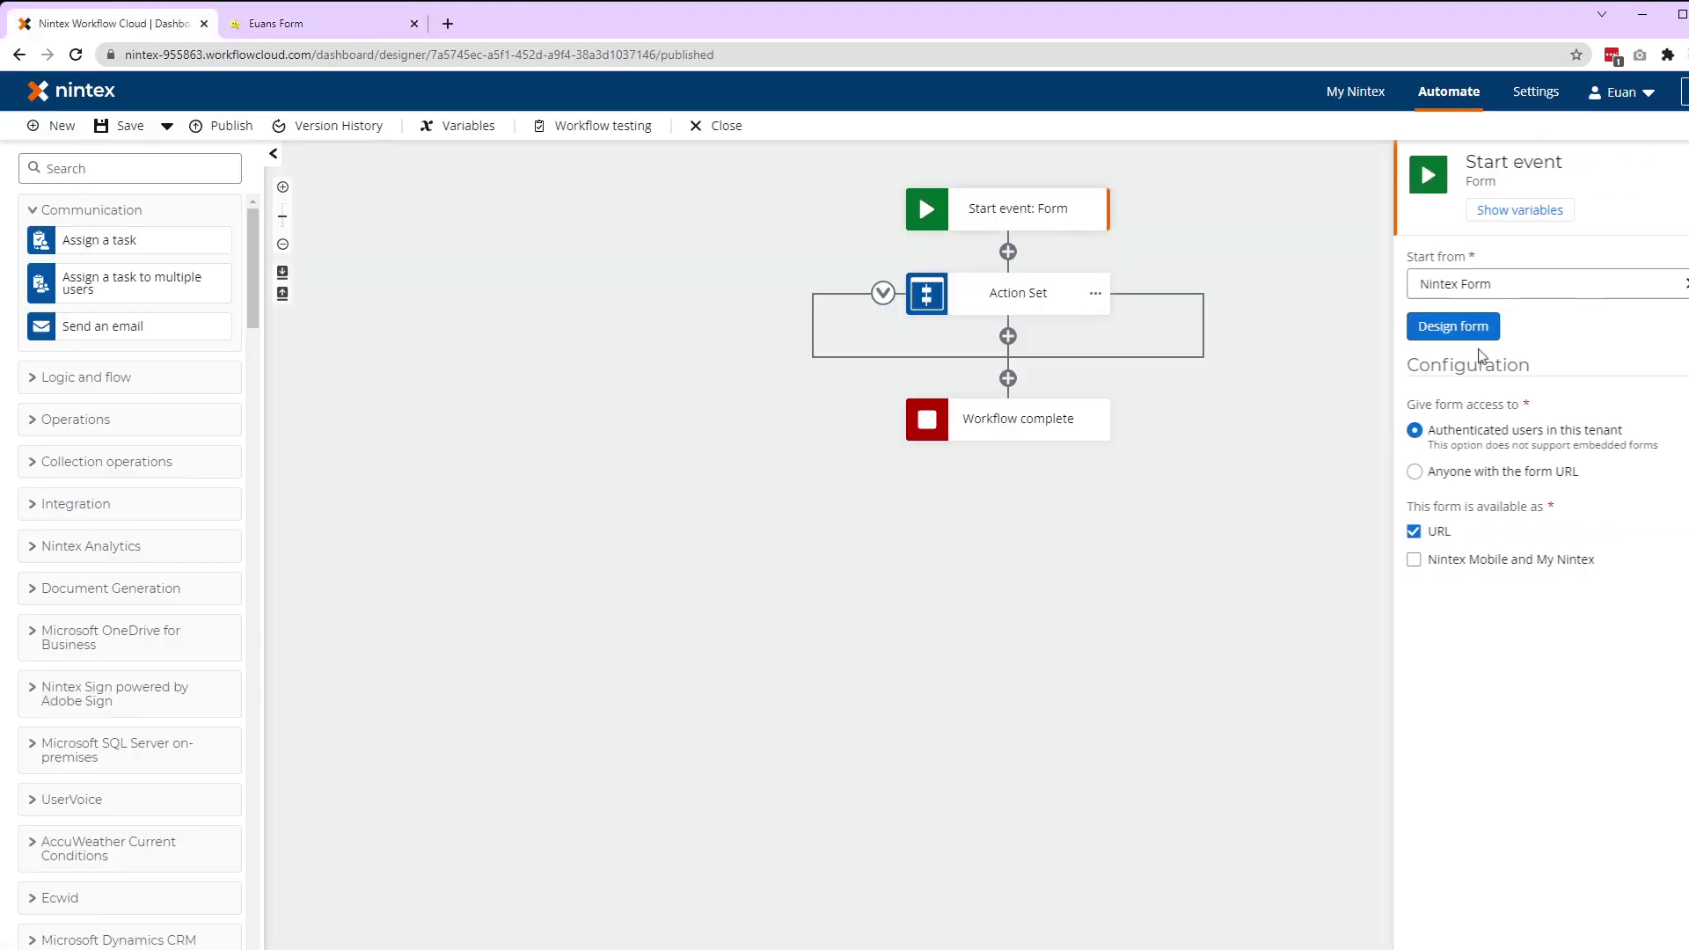
click(1465, 328)
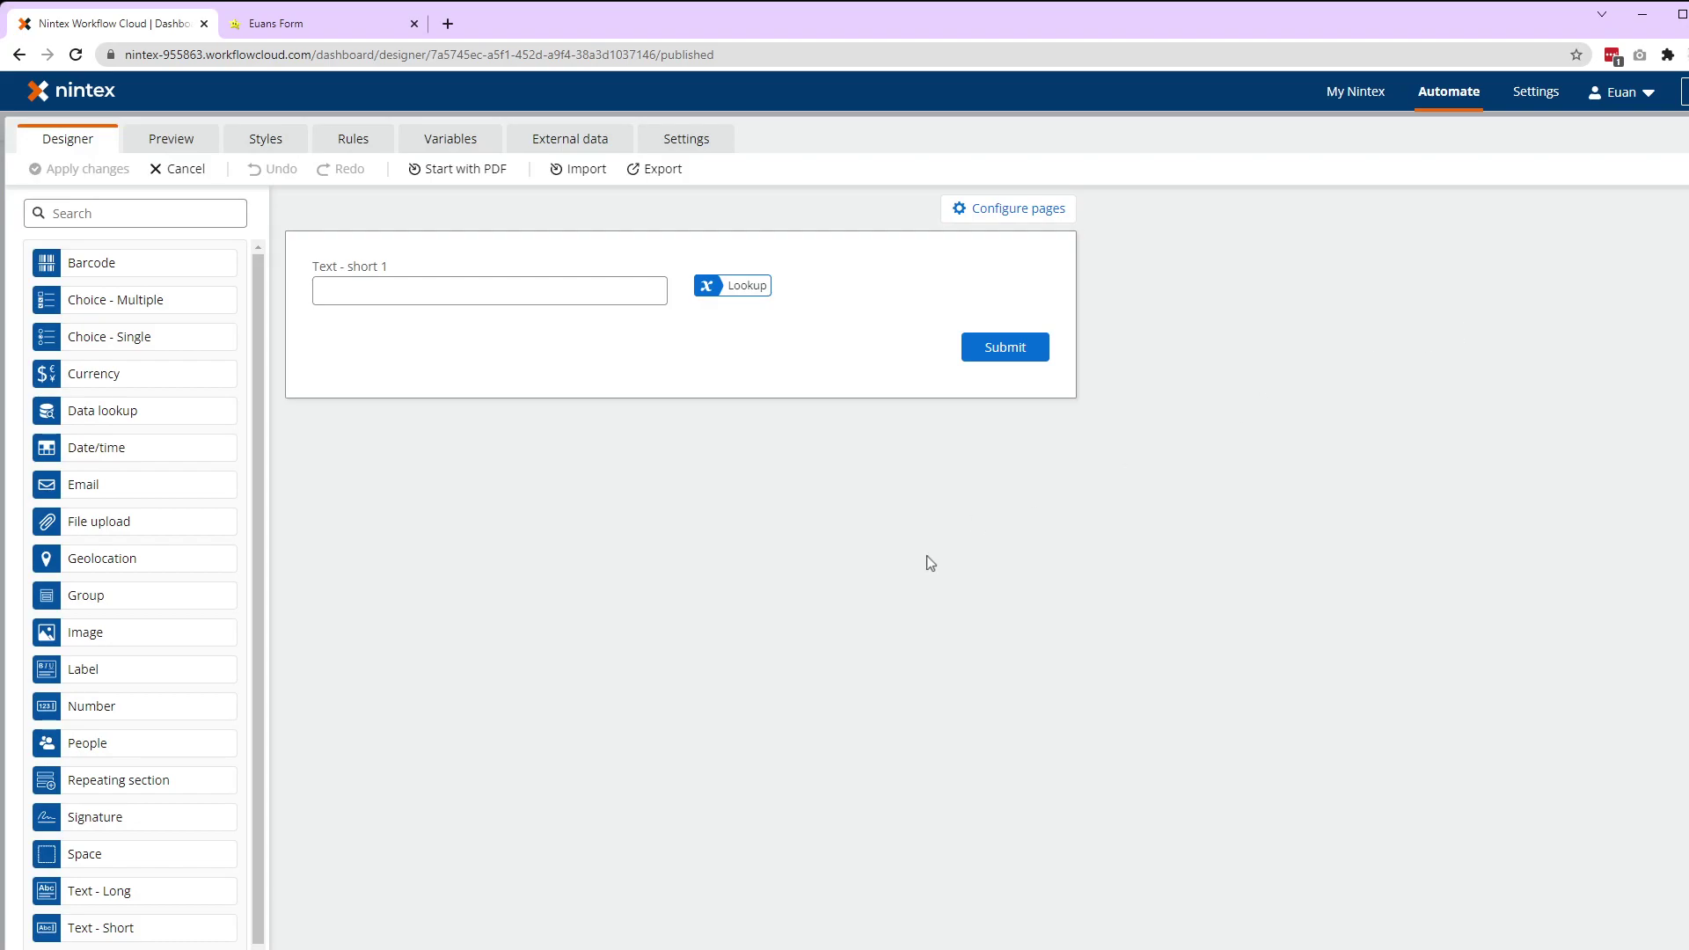
Step: Add a People 1 field below Text - short 1 and toggle Allow multiple selections
drag(124, 749, 565, 342)
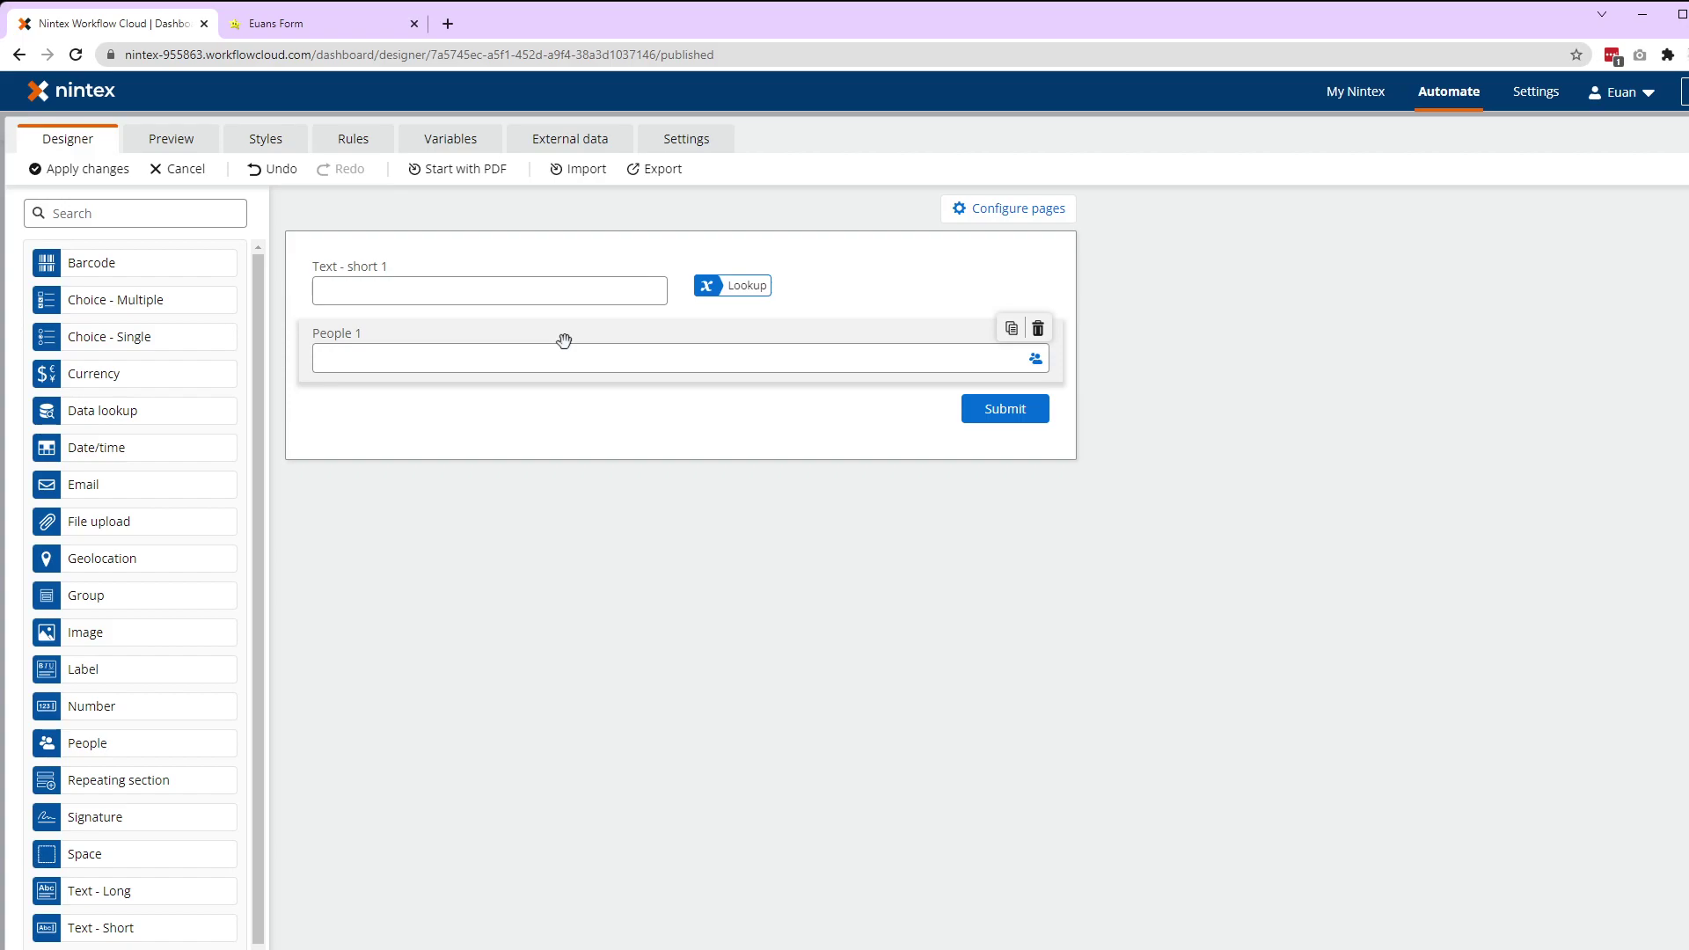
click(564, 340)
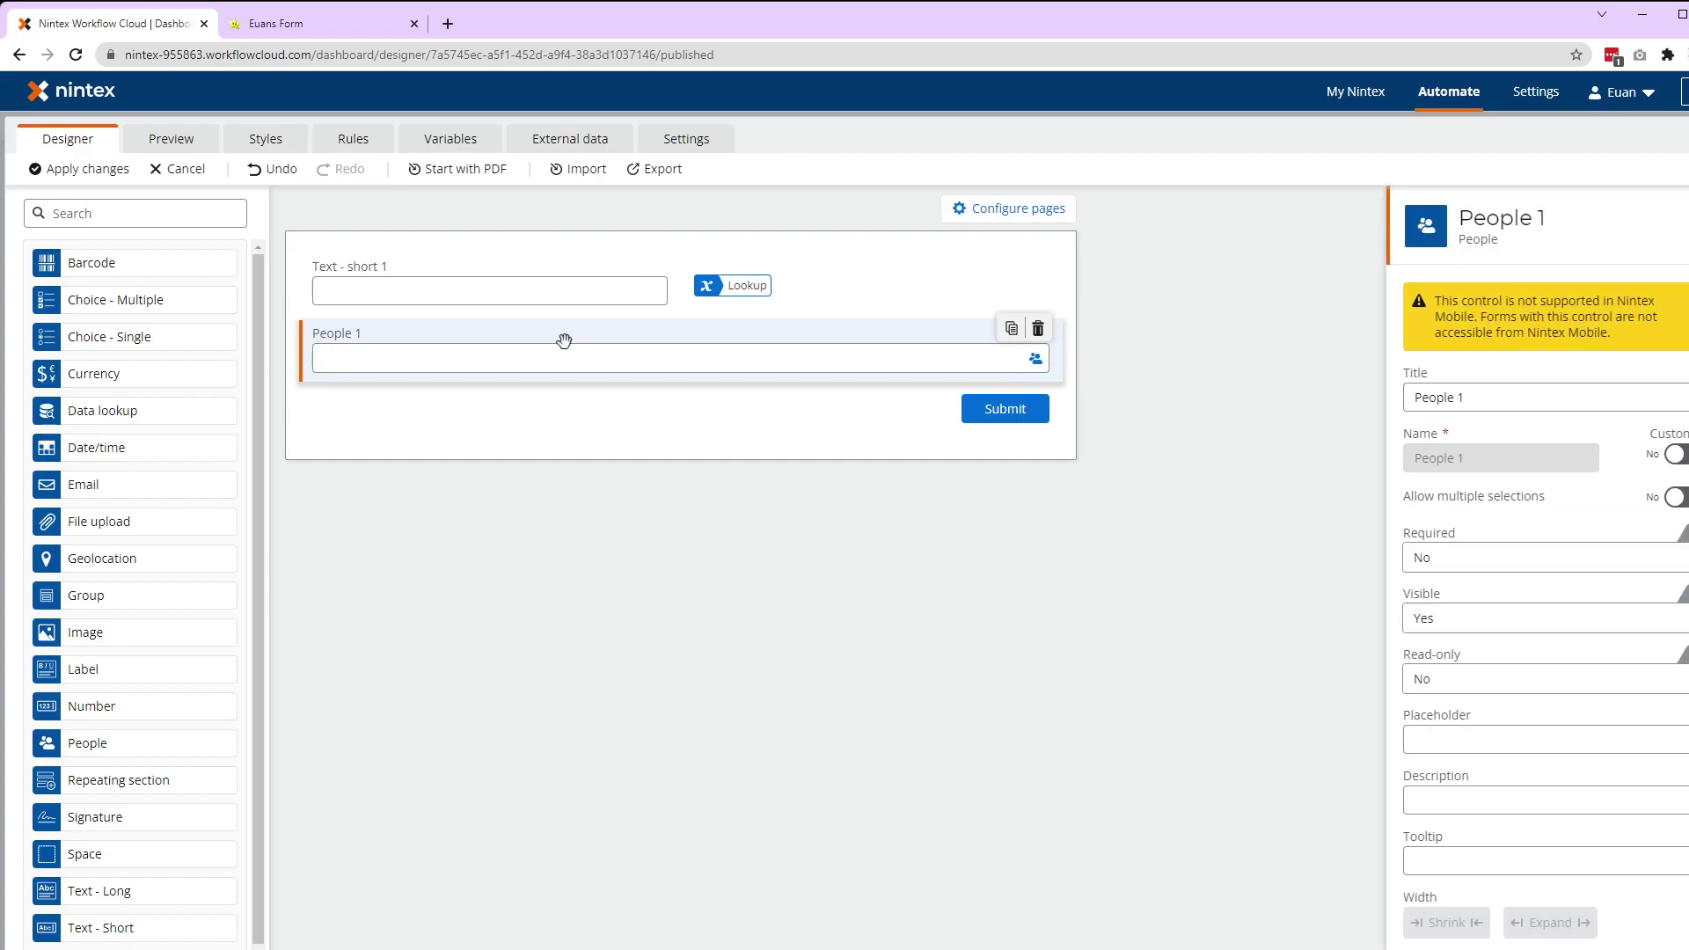
click(1675, 497)
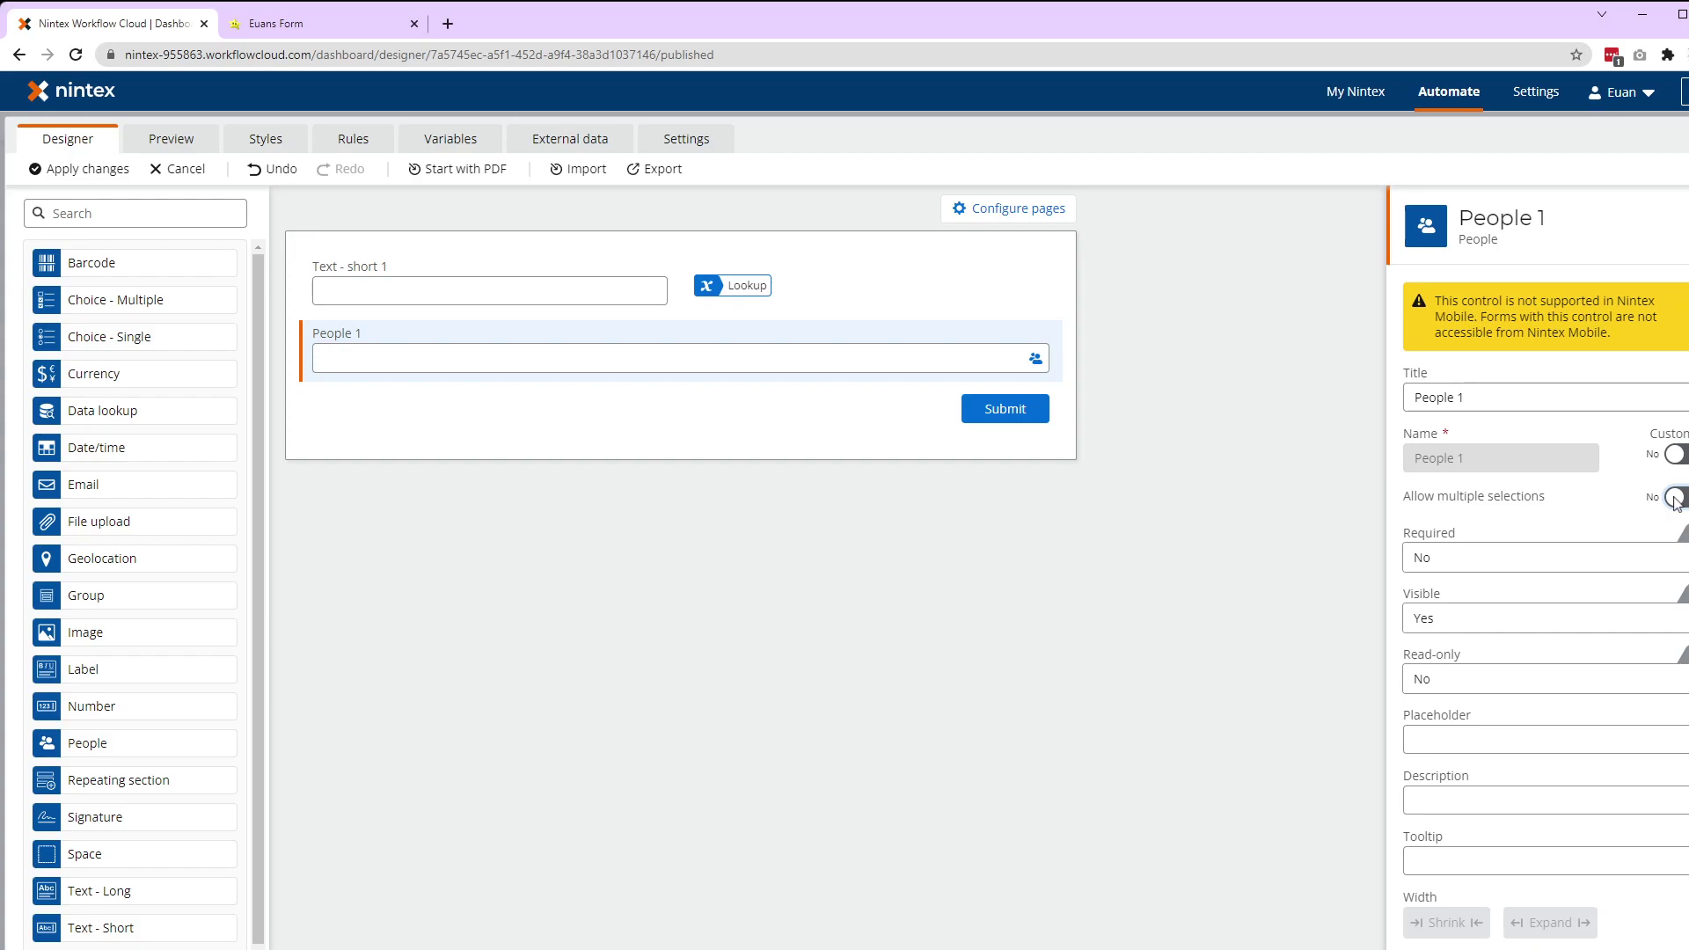
click(170, 139)
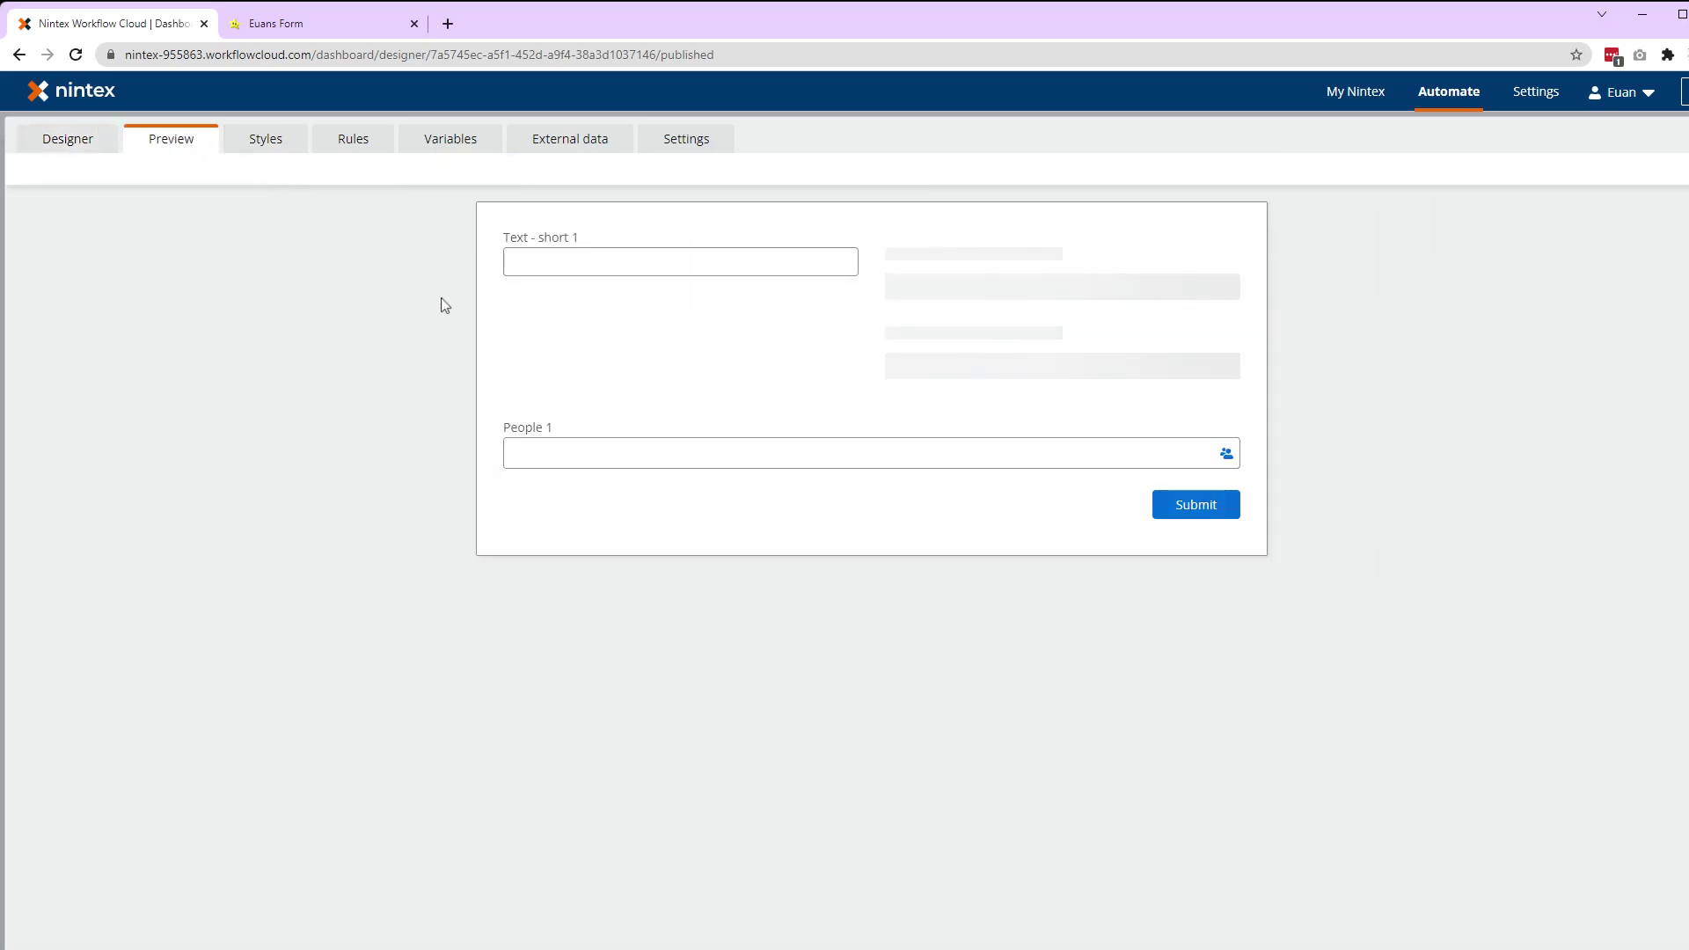
click(594, 454)
text(euan)
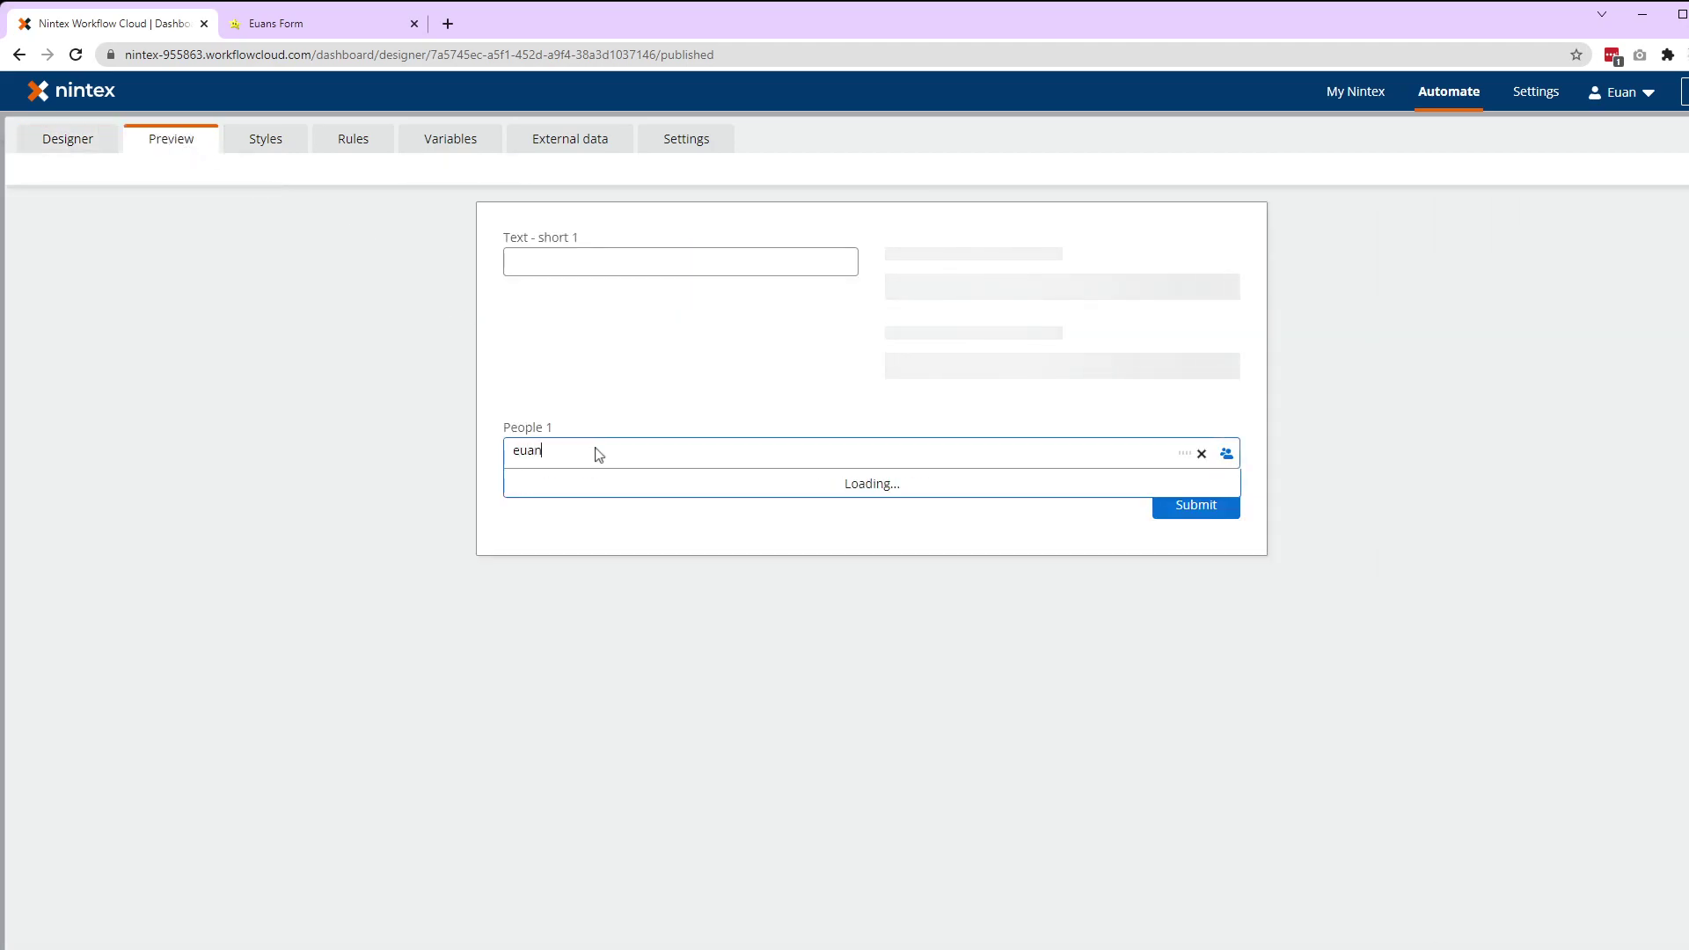
click(668, 502)
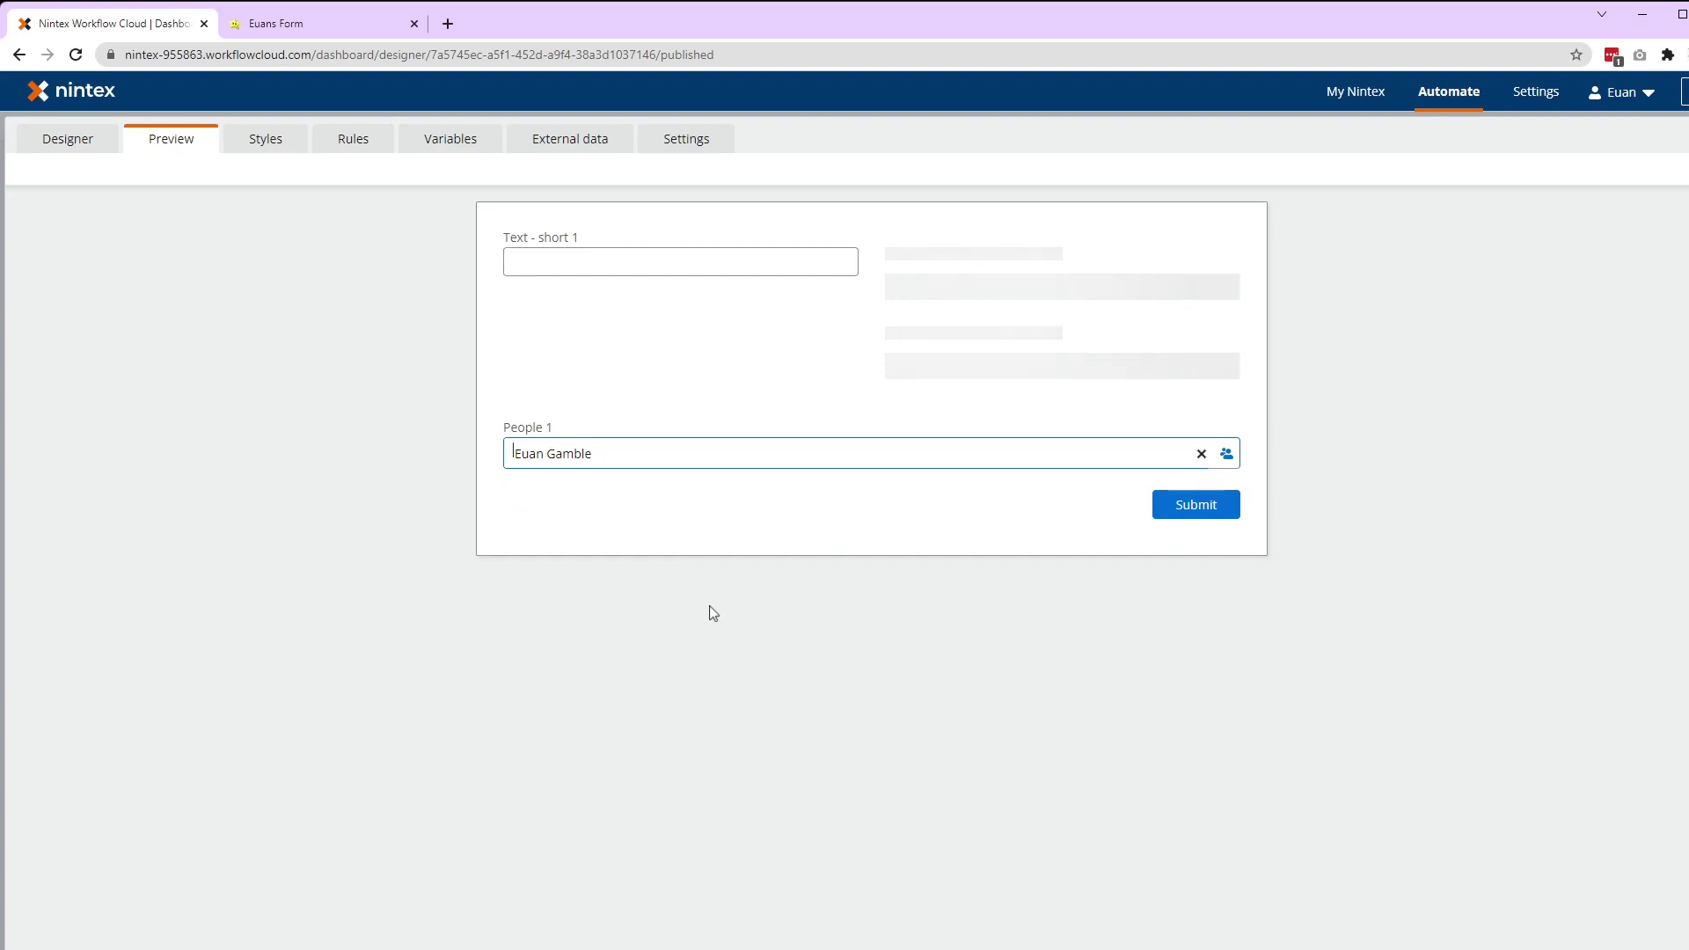
click(664, 453)
text(eu)
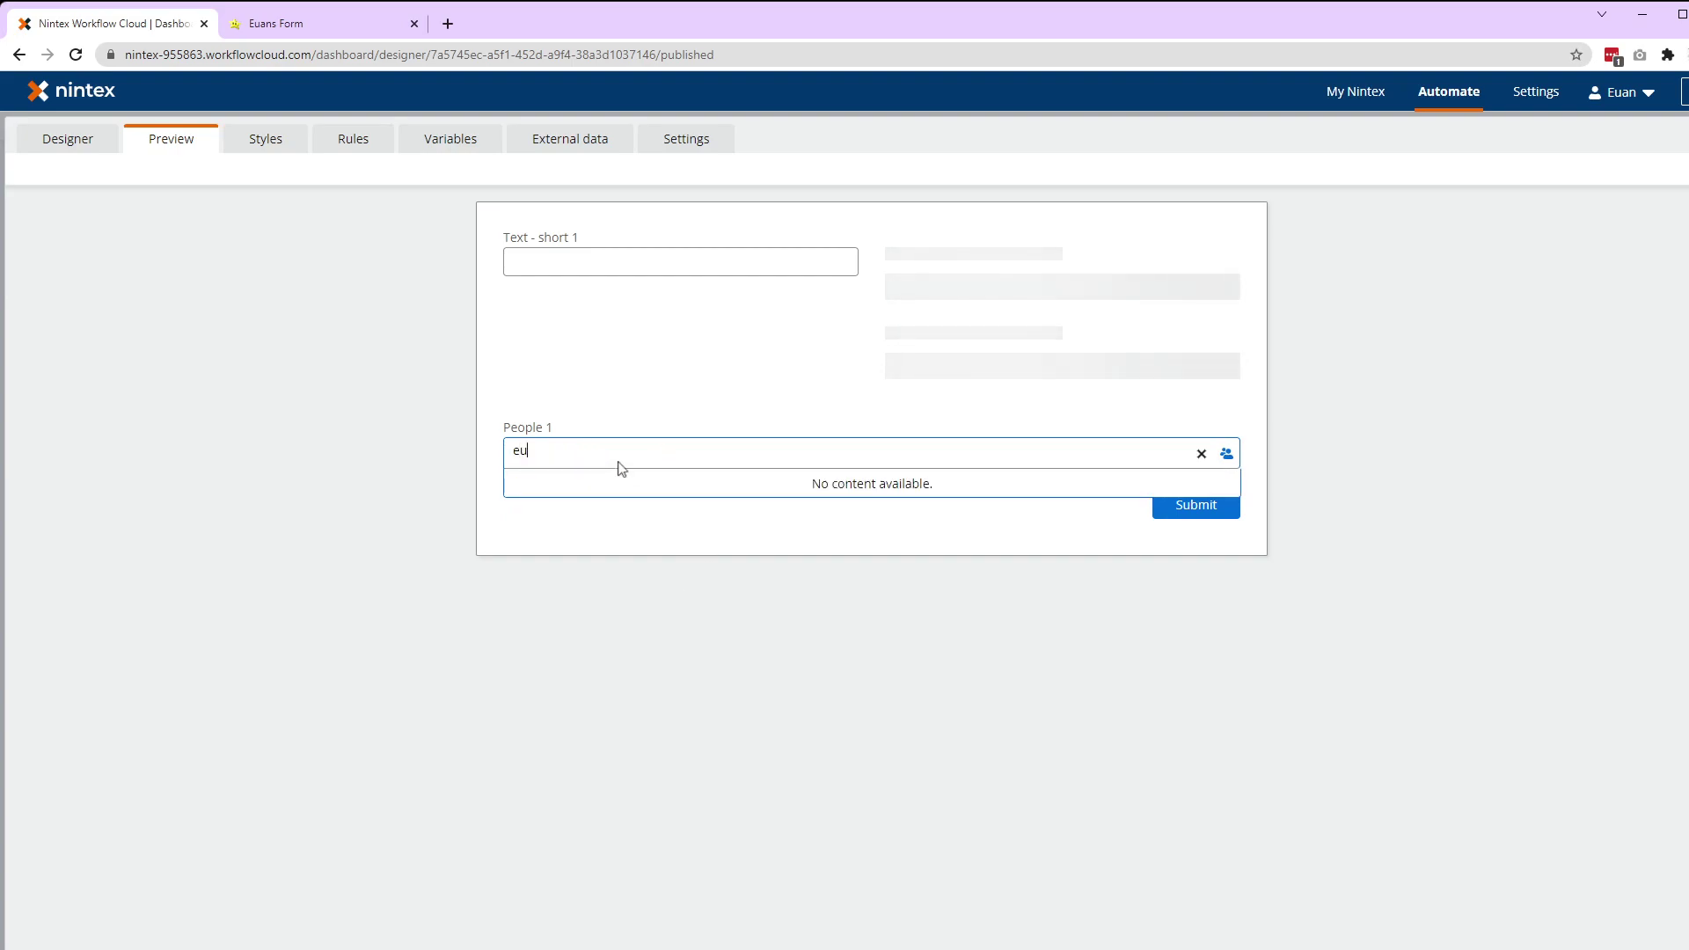
text(an)
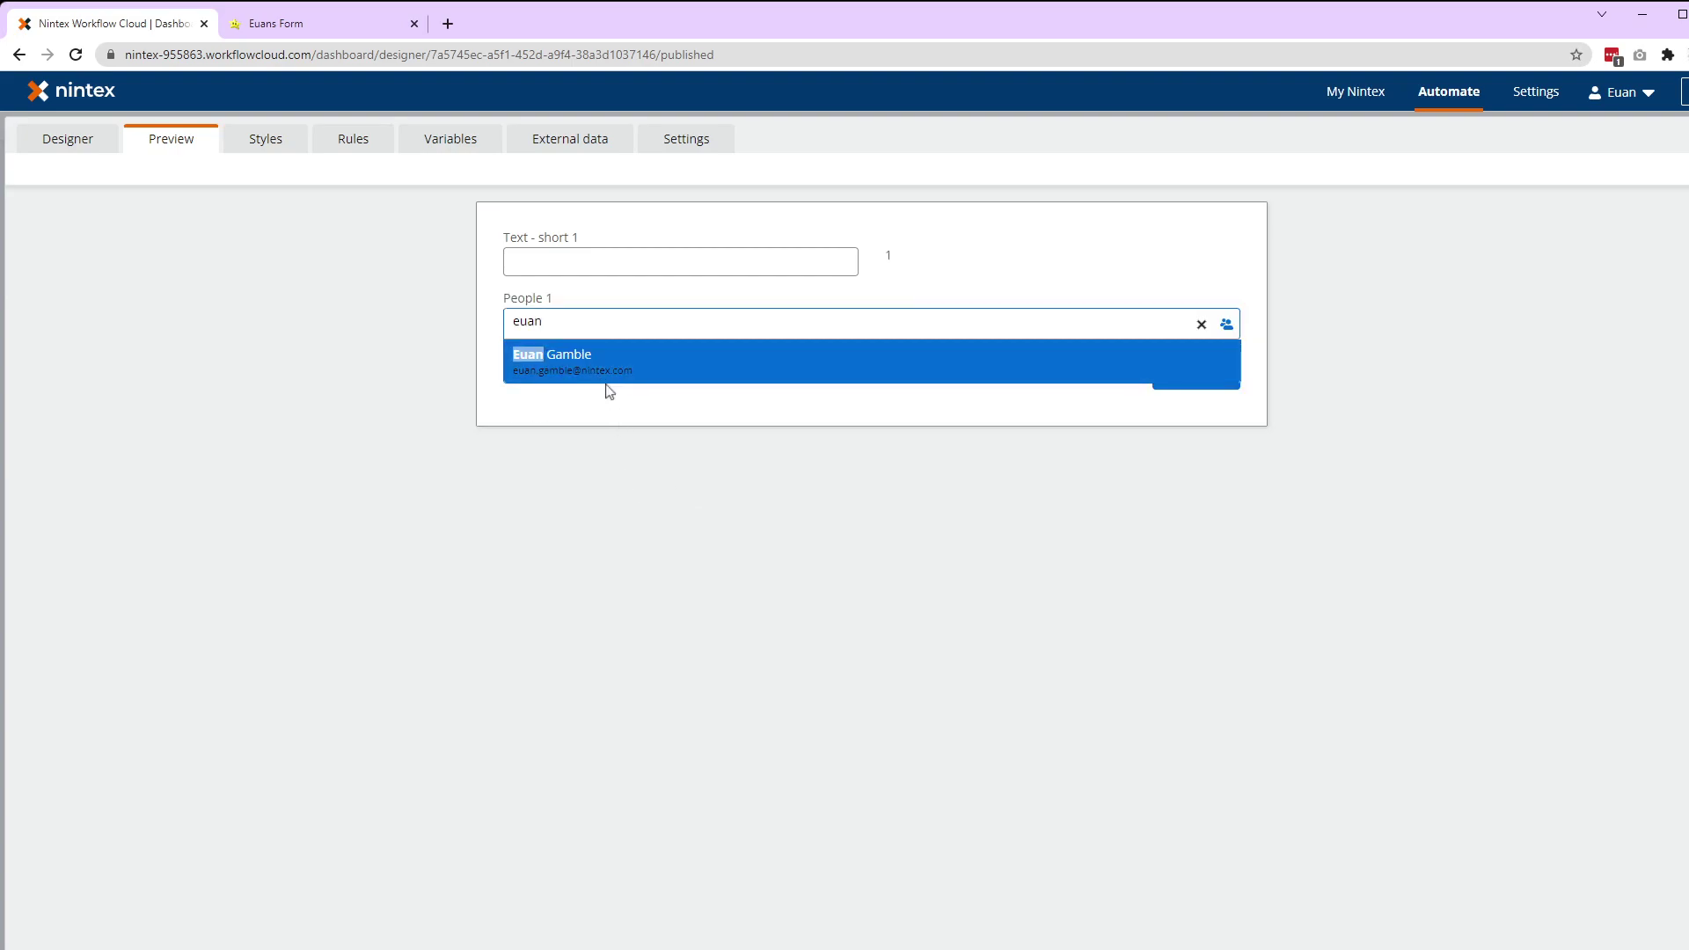
click(611, 375)
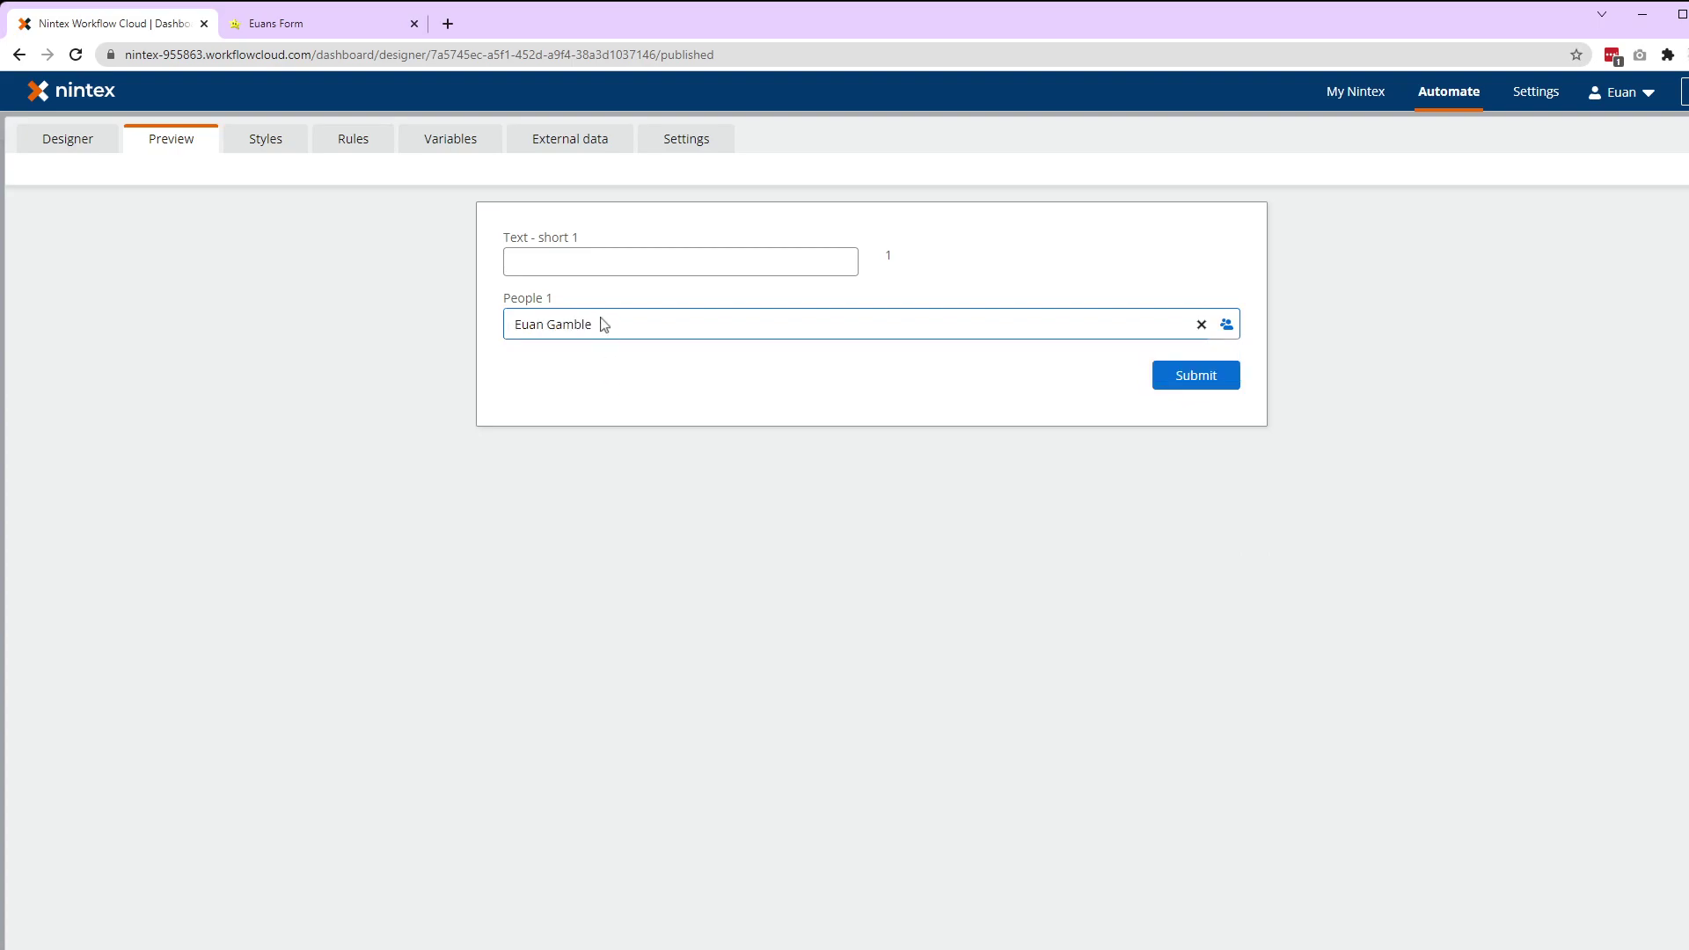
Step: Move the Lookup label below People 1 and delete the Text - short 1 field
click(92, 148)
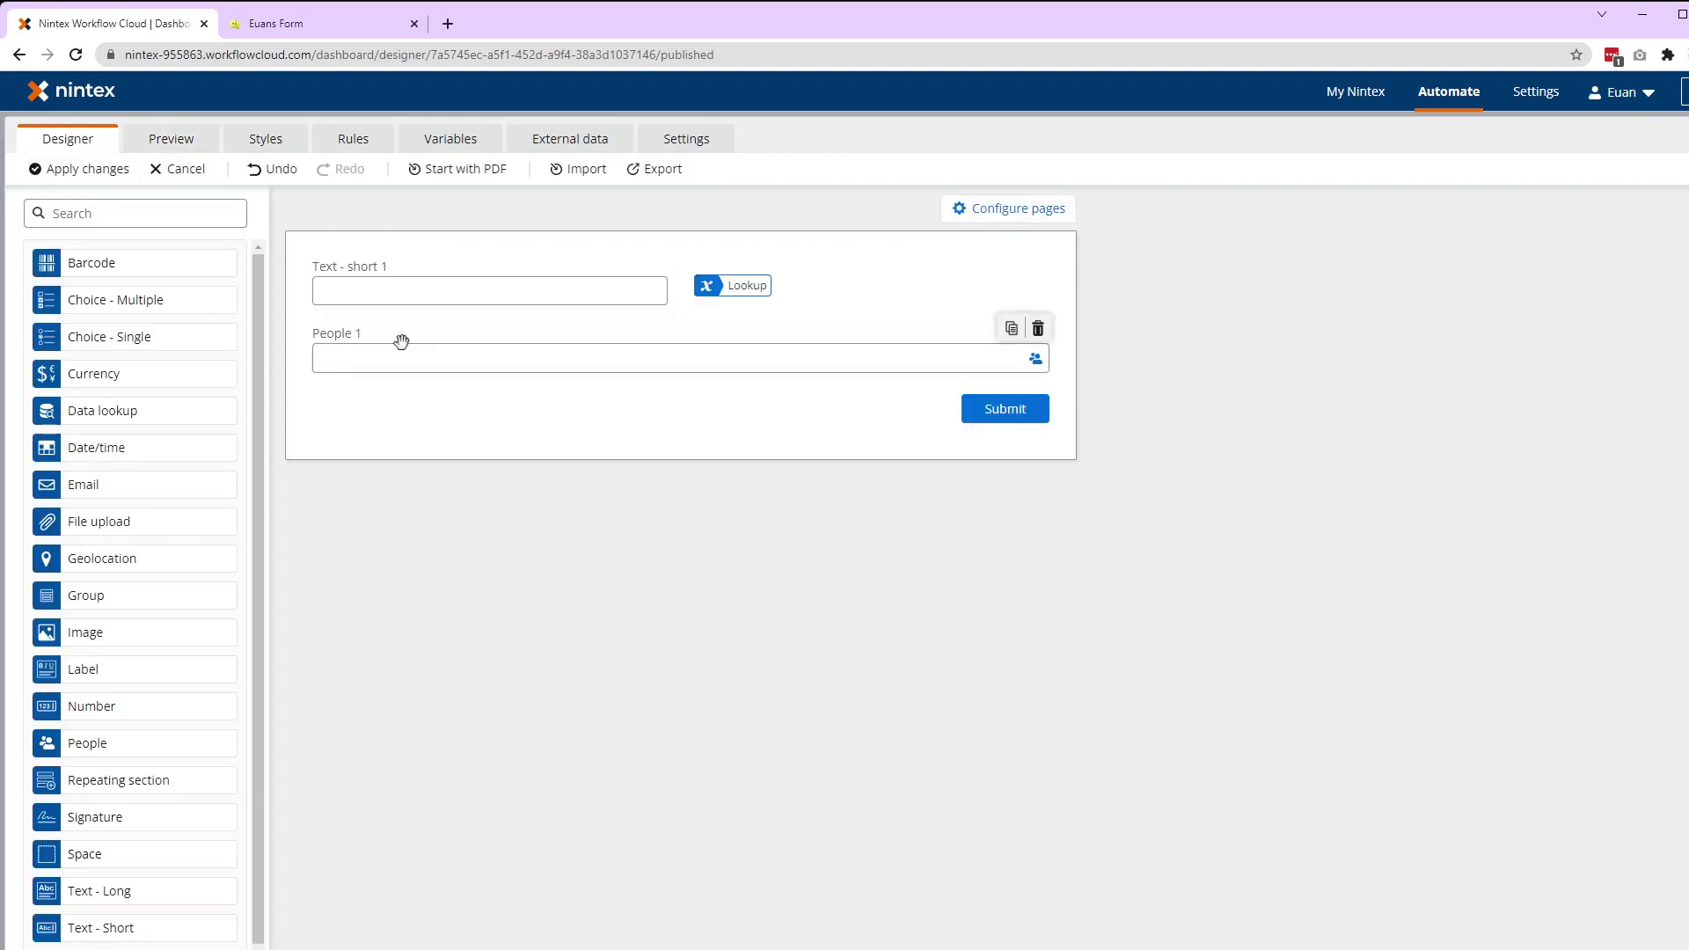
click(766, 286)
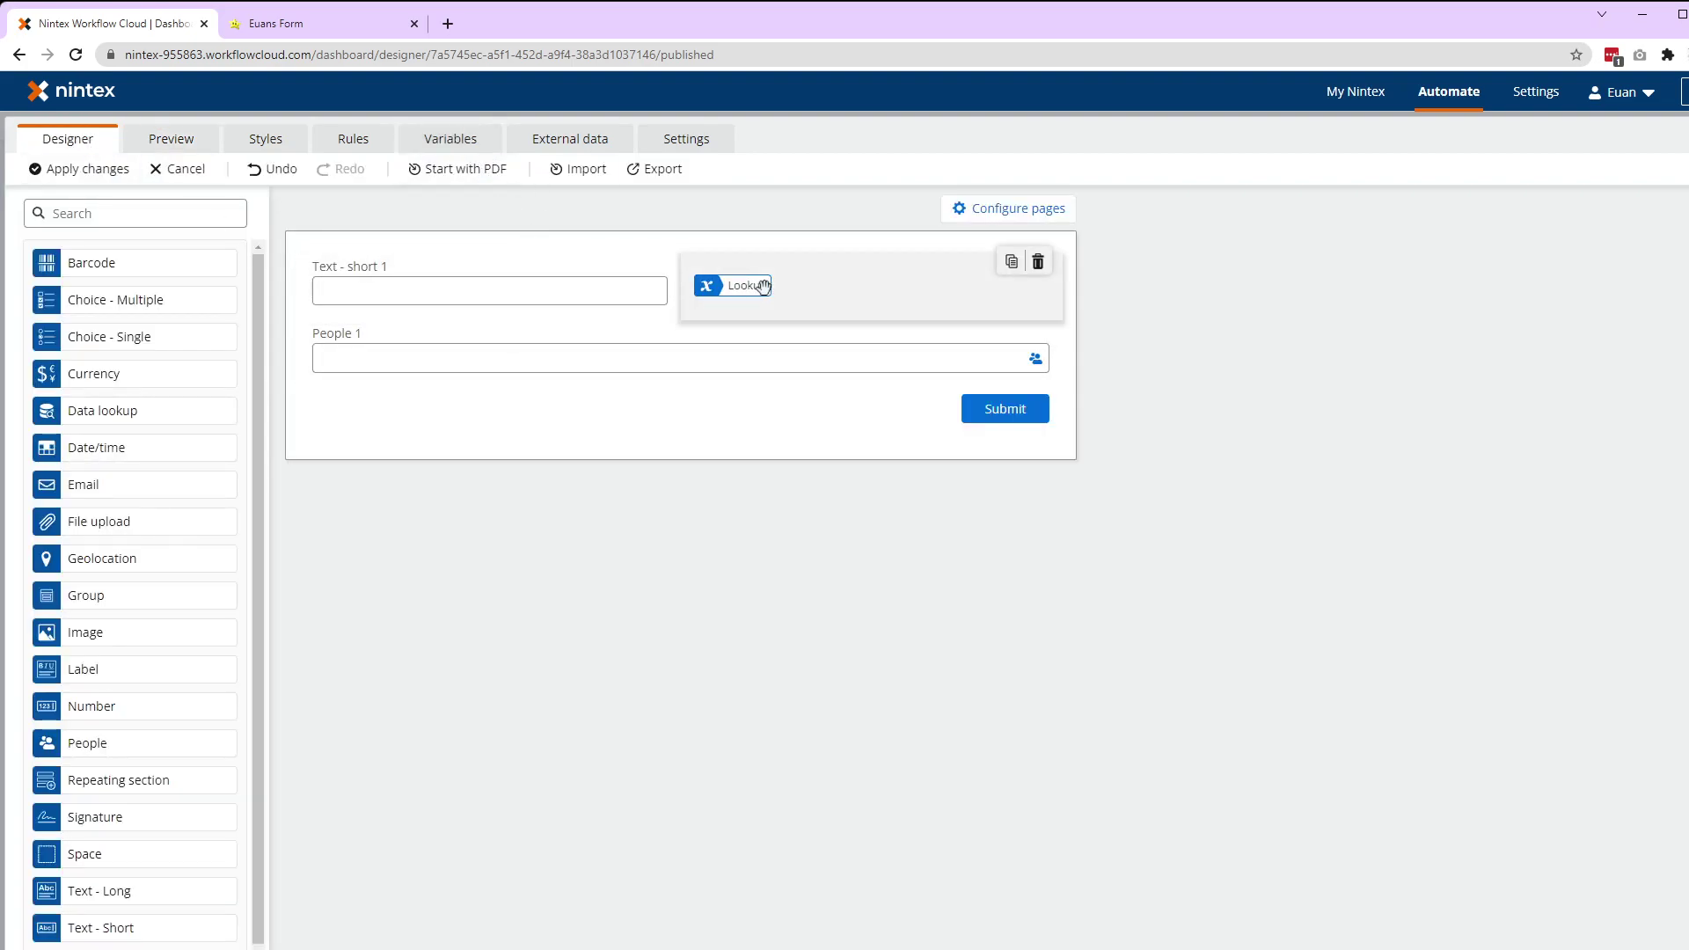
mouse_move(819, 282)
mouse_down()
mouse_move(779, 403)
mouse_move(739, 389)
mouse_up()
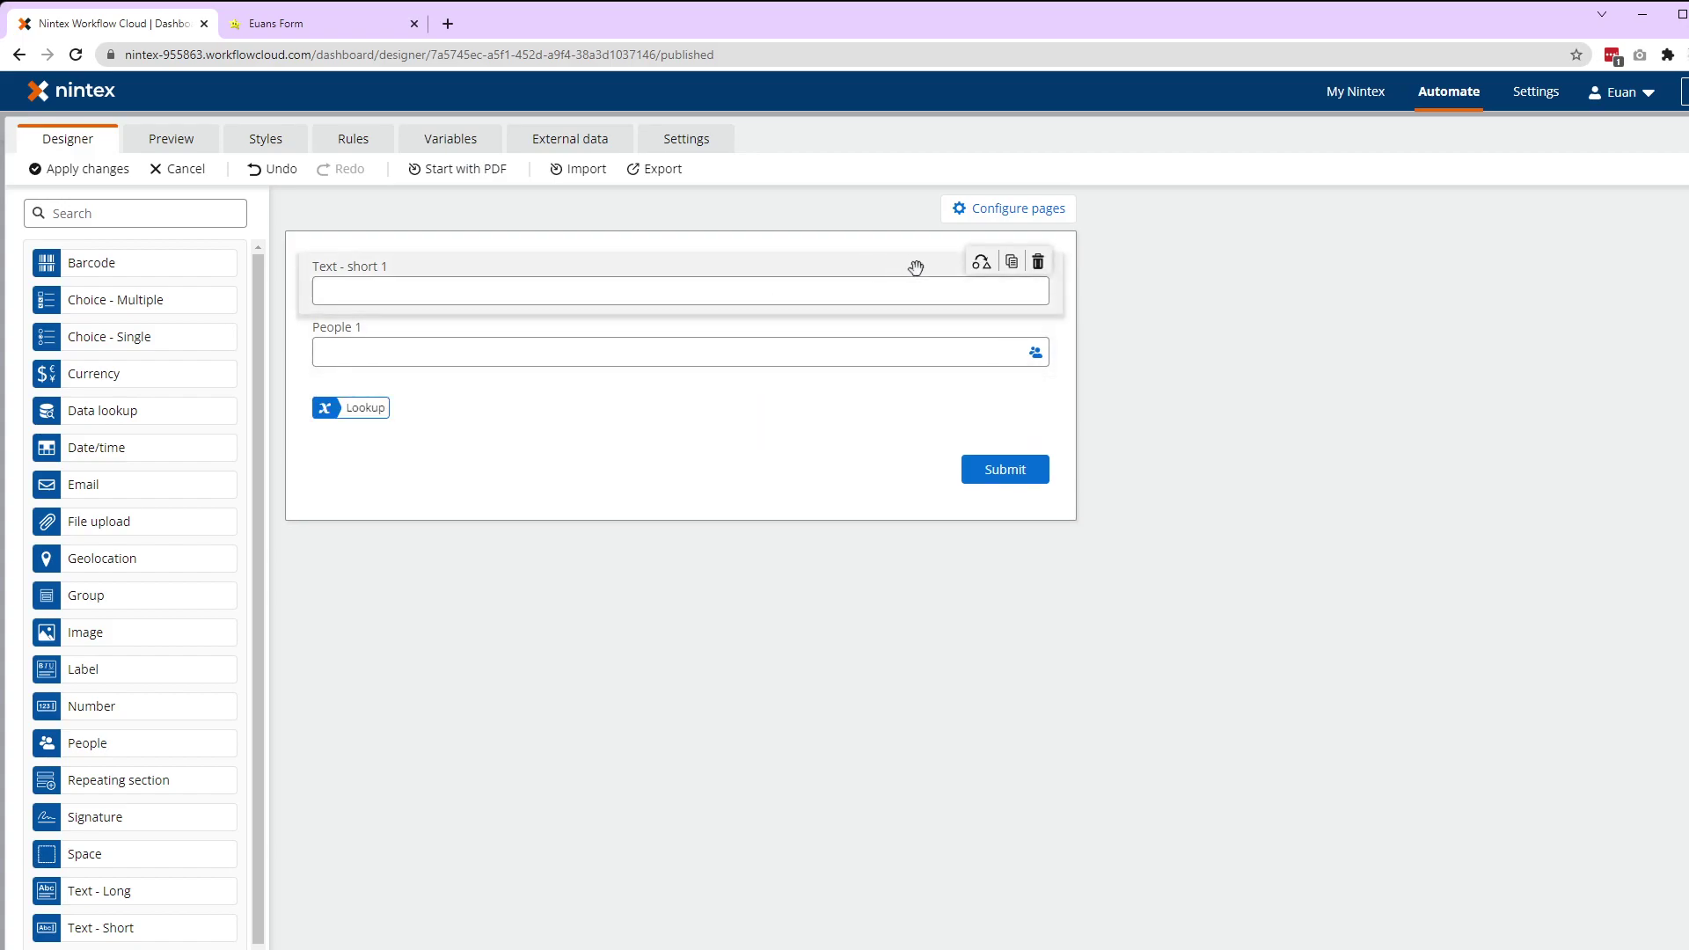
click(1037, 264)
Step: Remove the Lookup token from the label text and bring up variable insertion
click(668, 361)
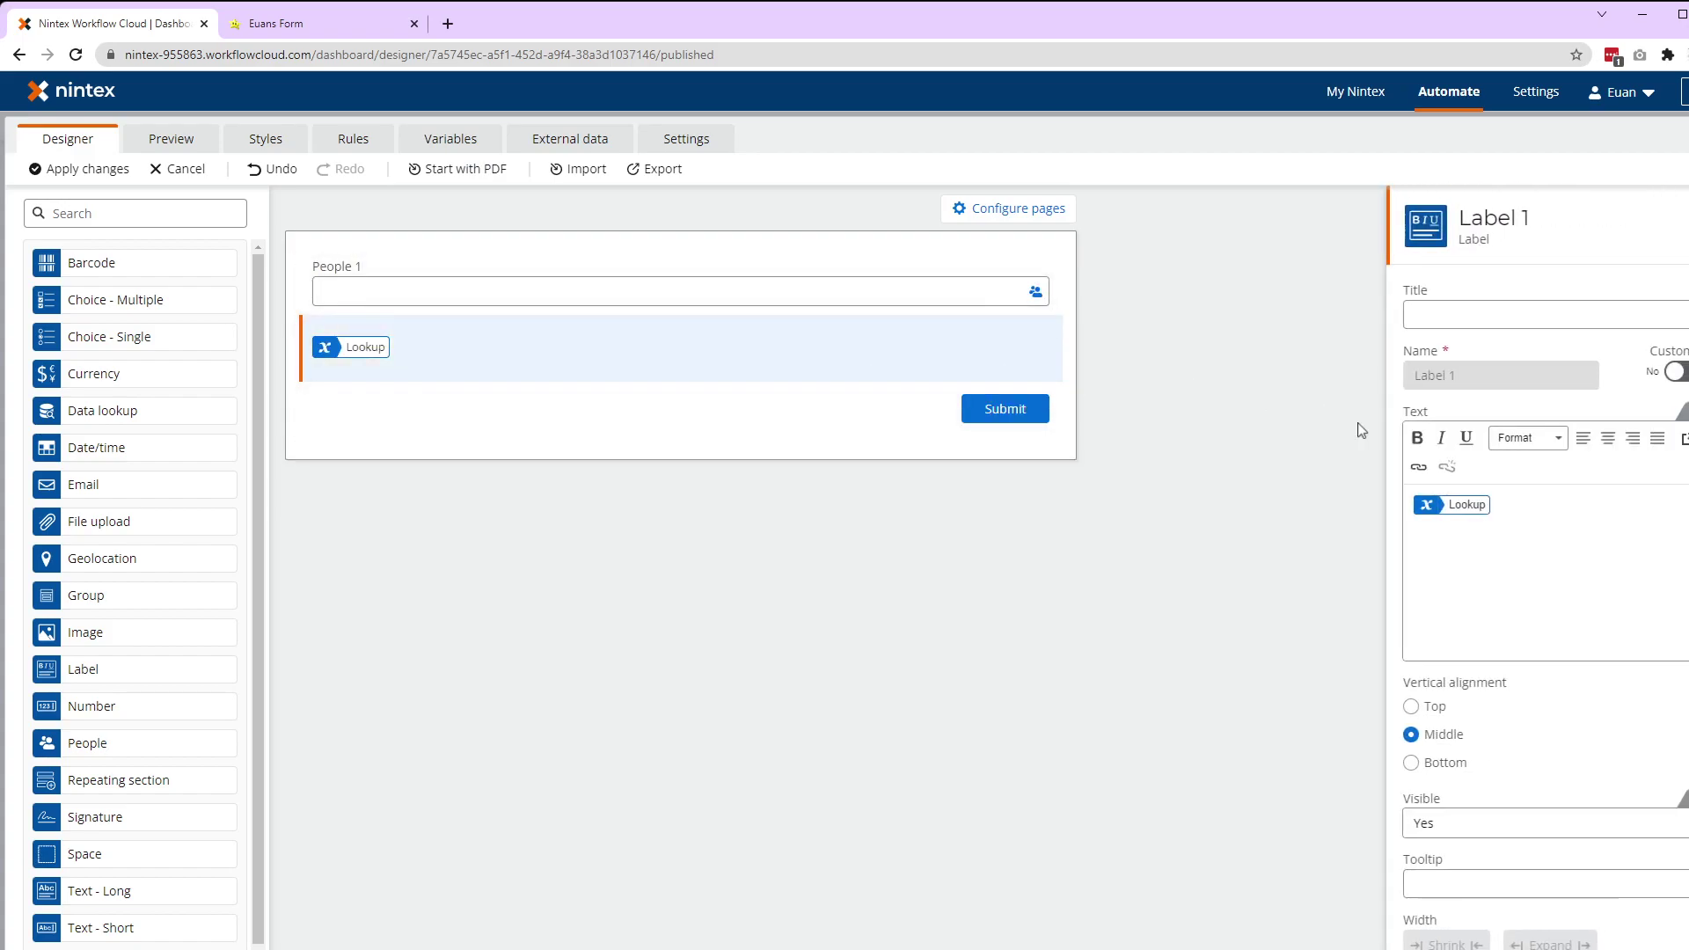
key(BackSpace)
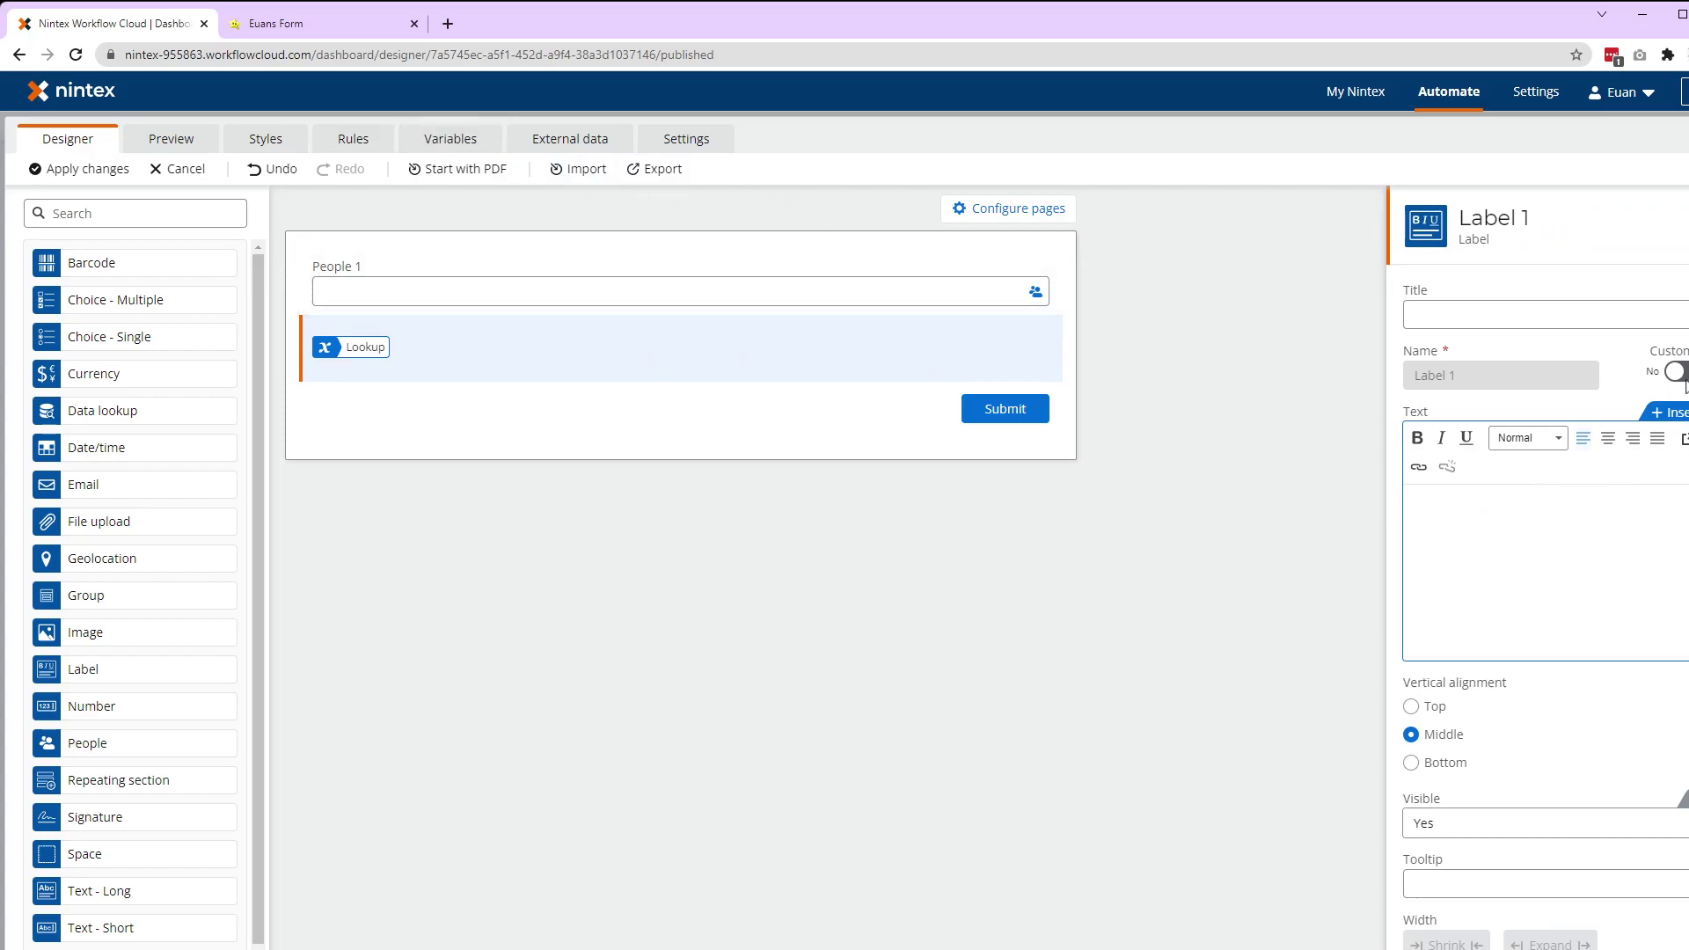
click(1676, 418)
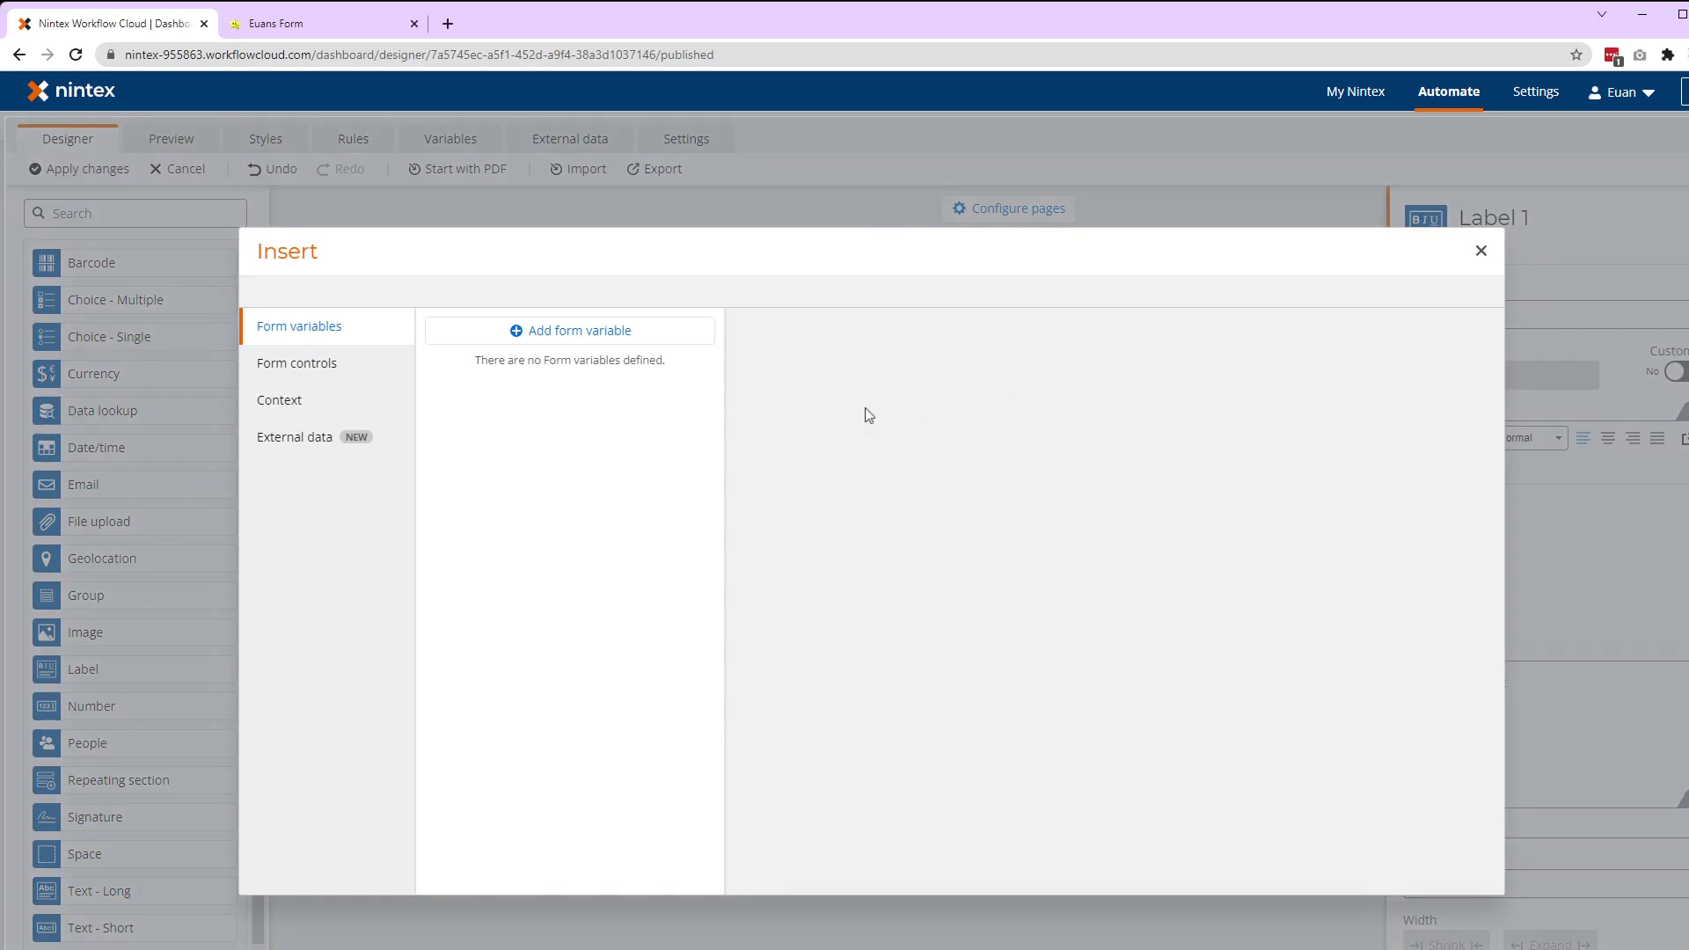
Step: Create a text form variable named First with value first(Form.People 1.Email)
click(520, 339)
click(669, 429)
text(irst)
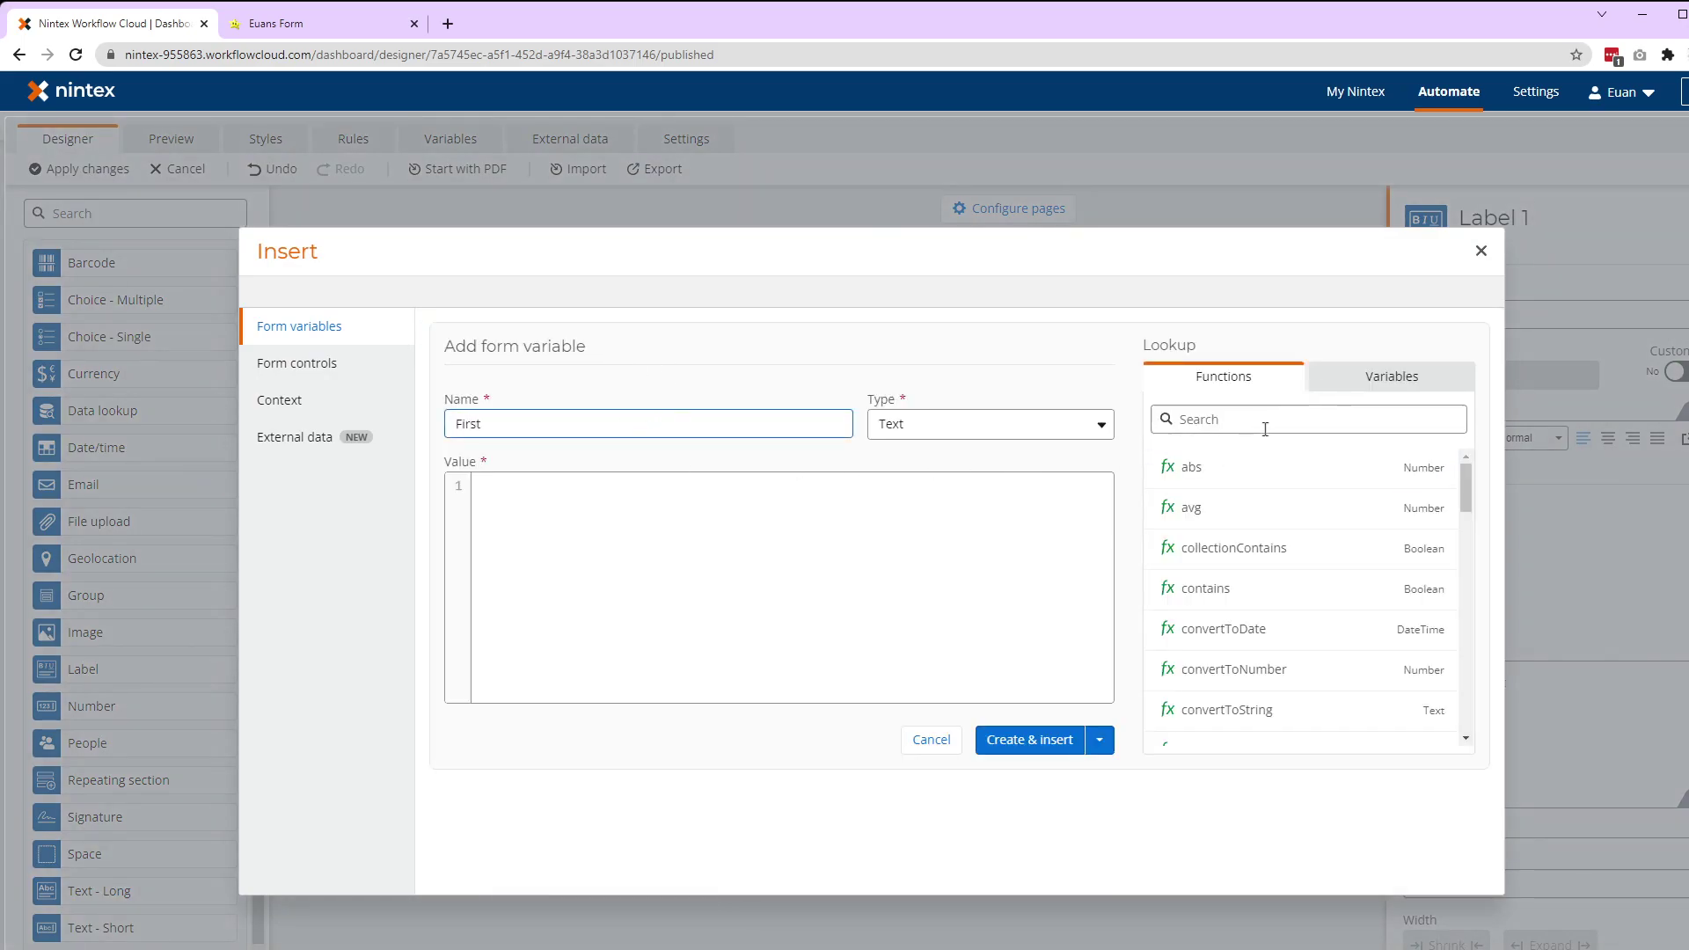
click(1264, 419)
text(firs)
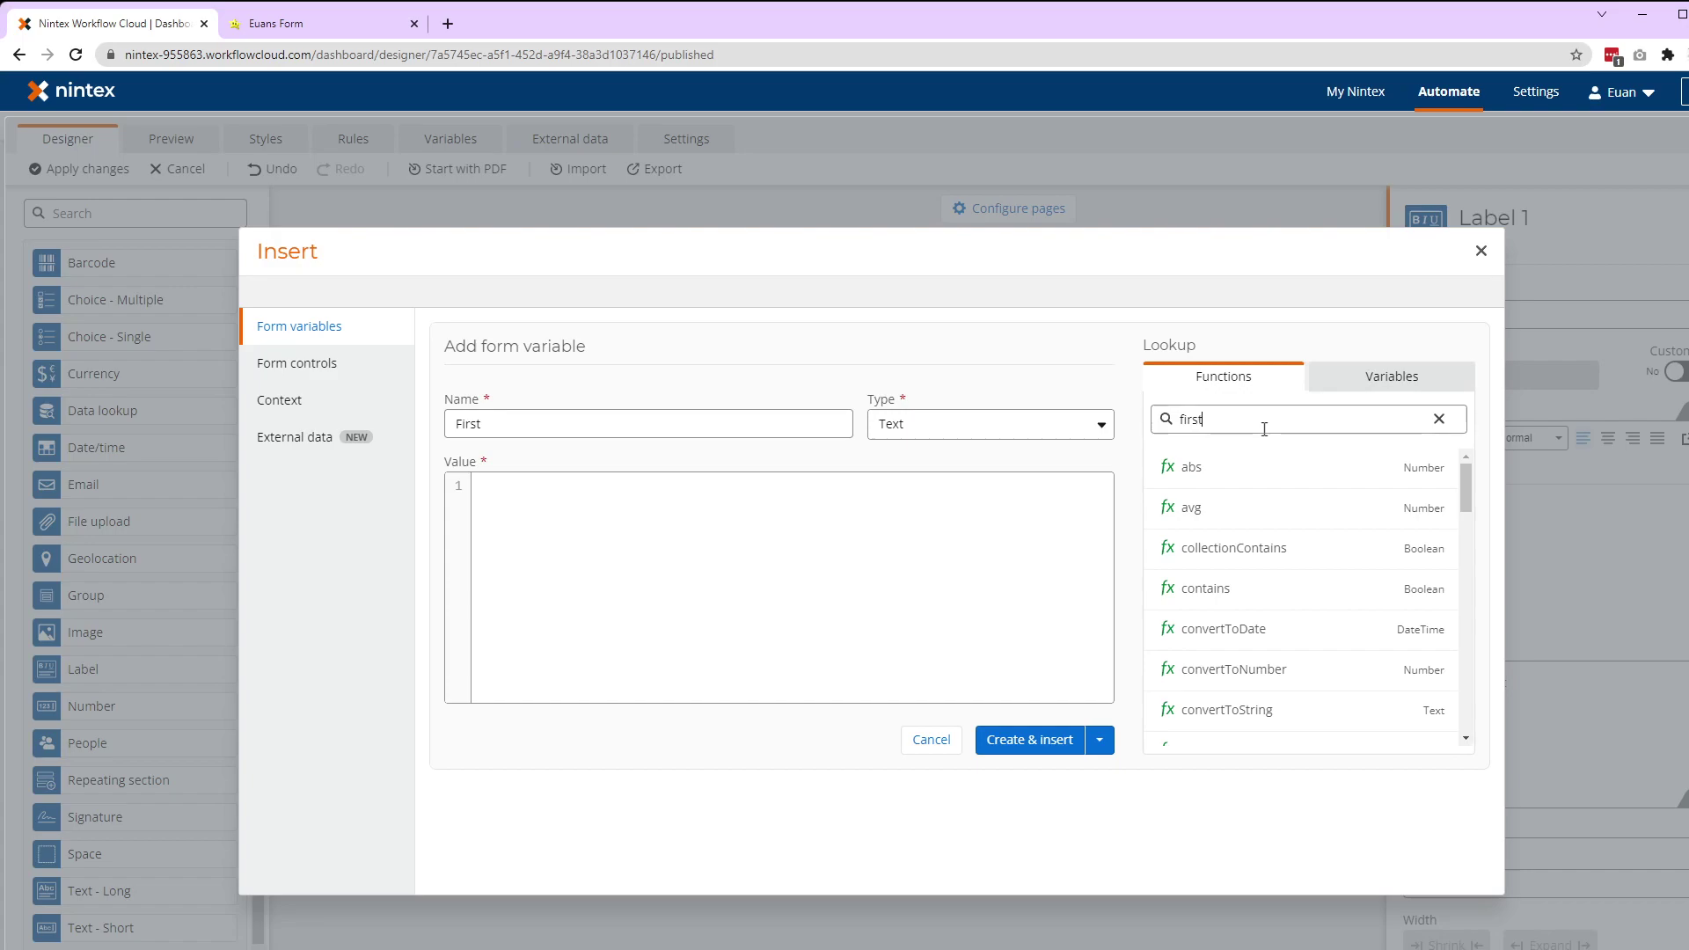
text(t)
click(1255, 475)
click(604, 528)
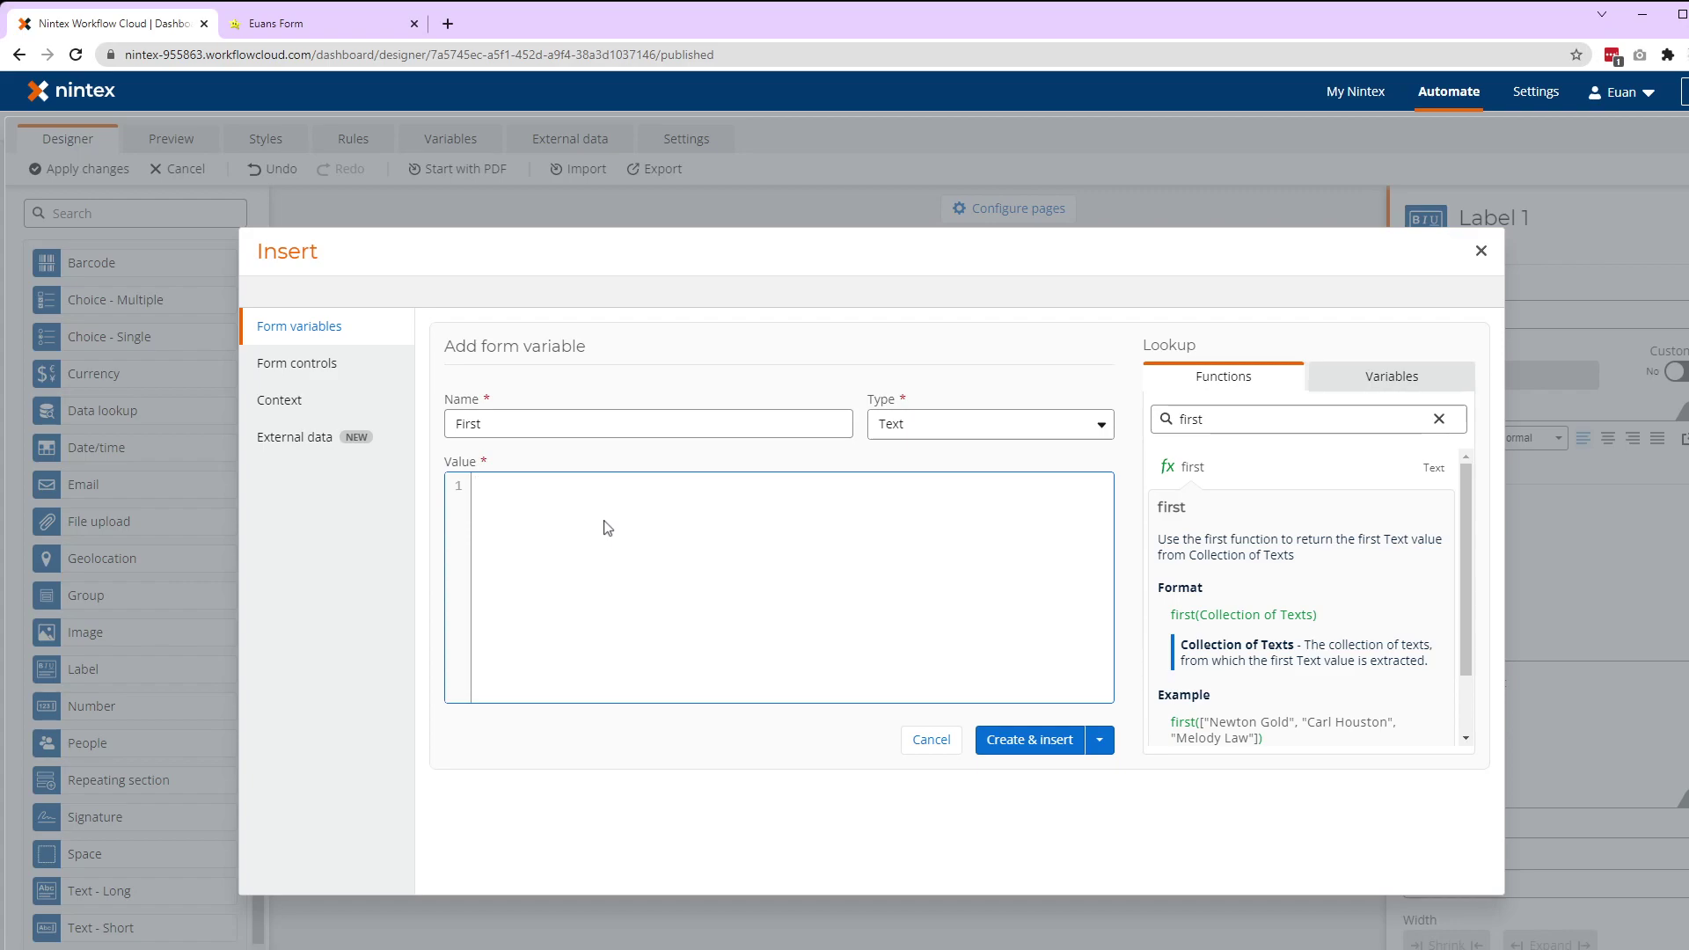
text(first)
key(Return)
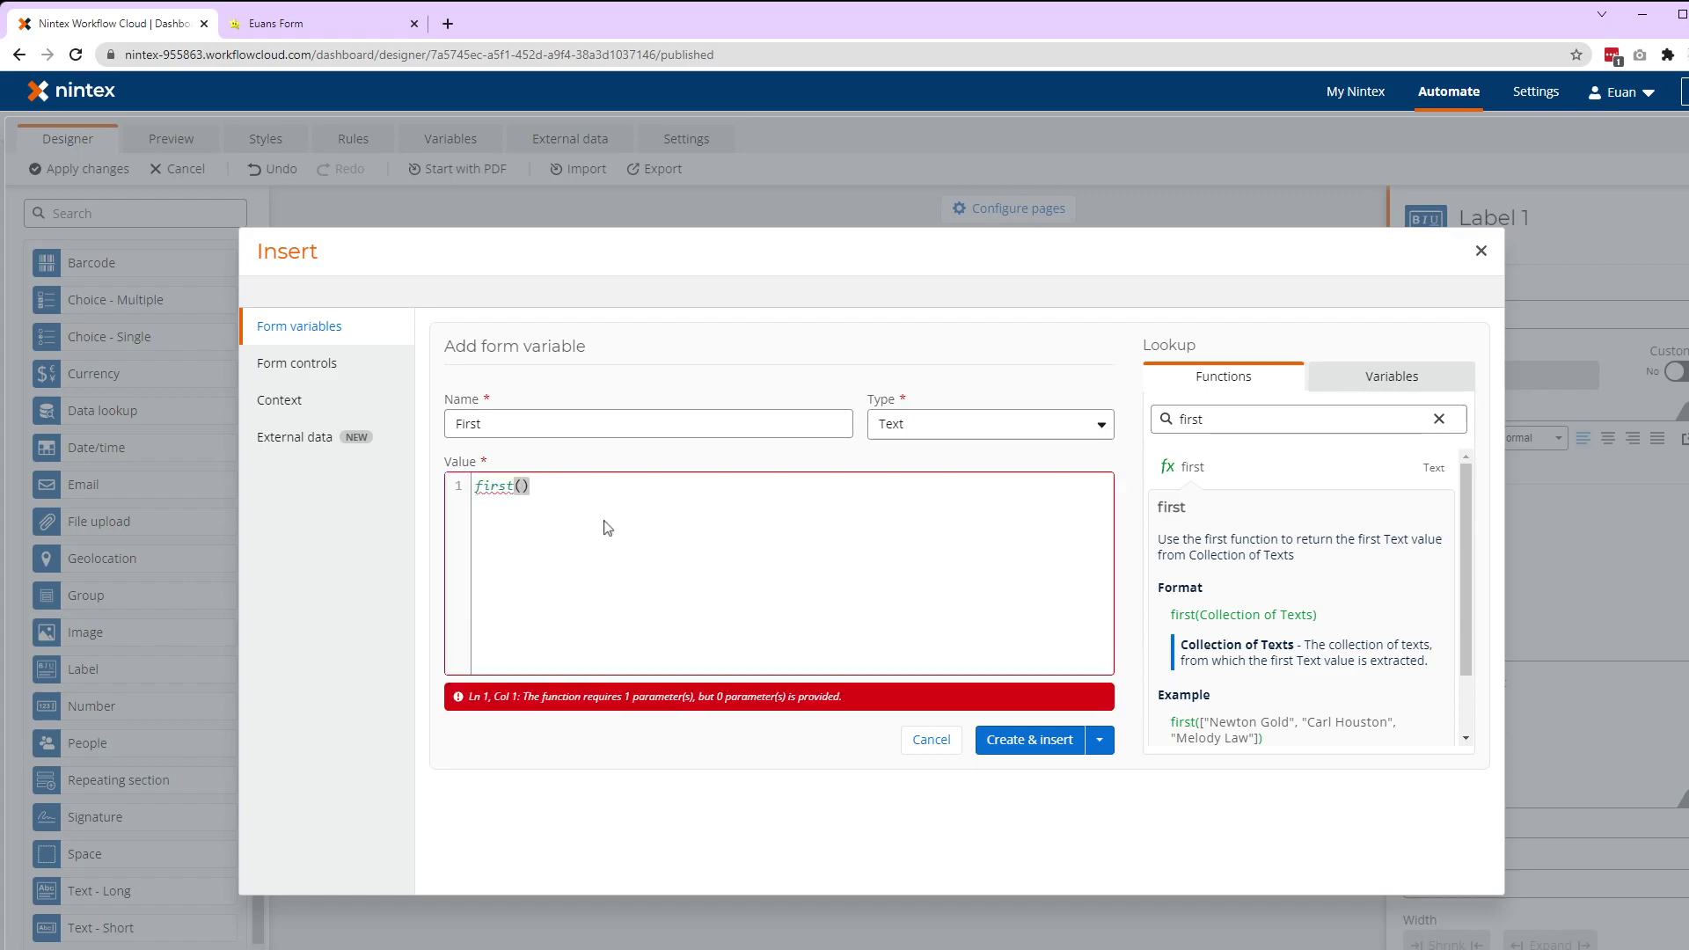
text(peop)
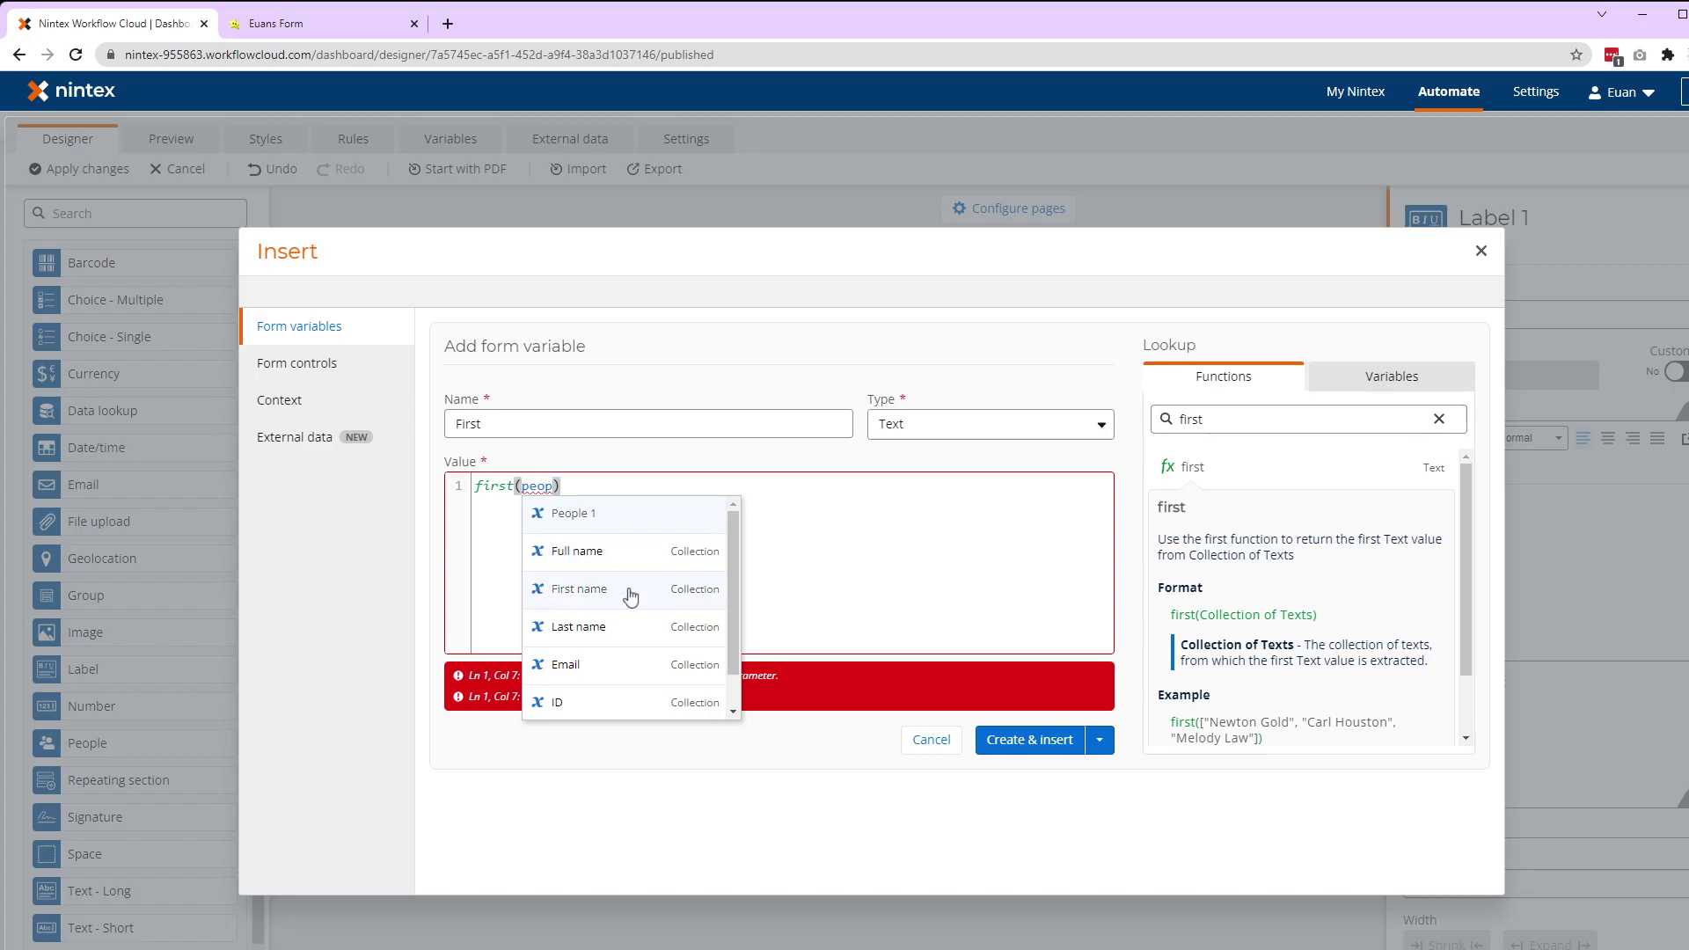
click(626, 674)
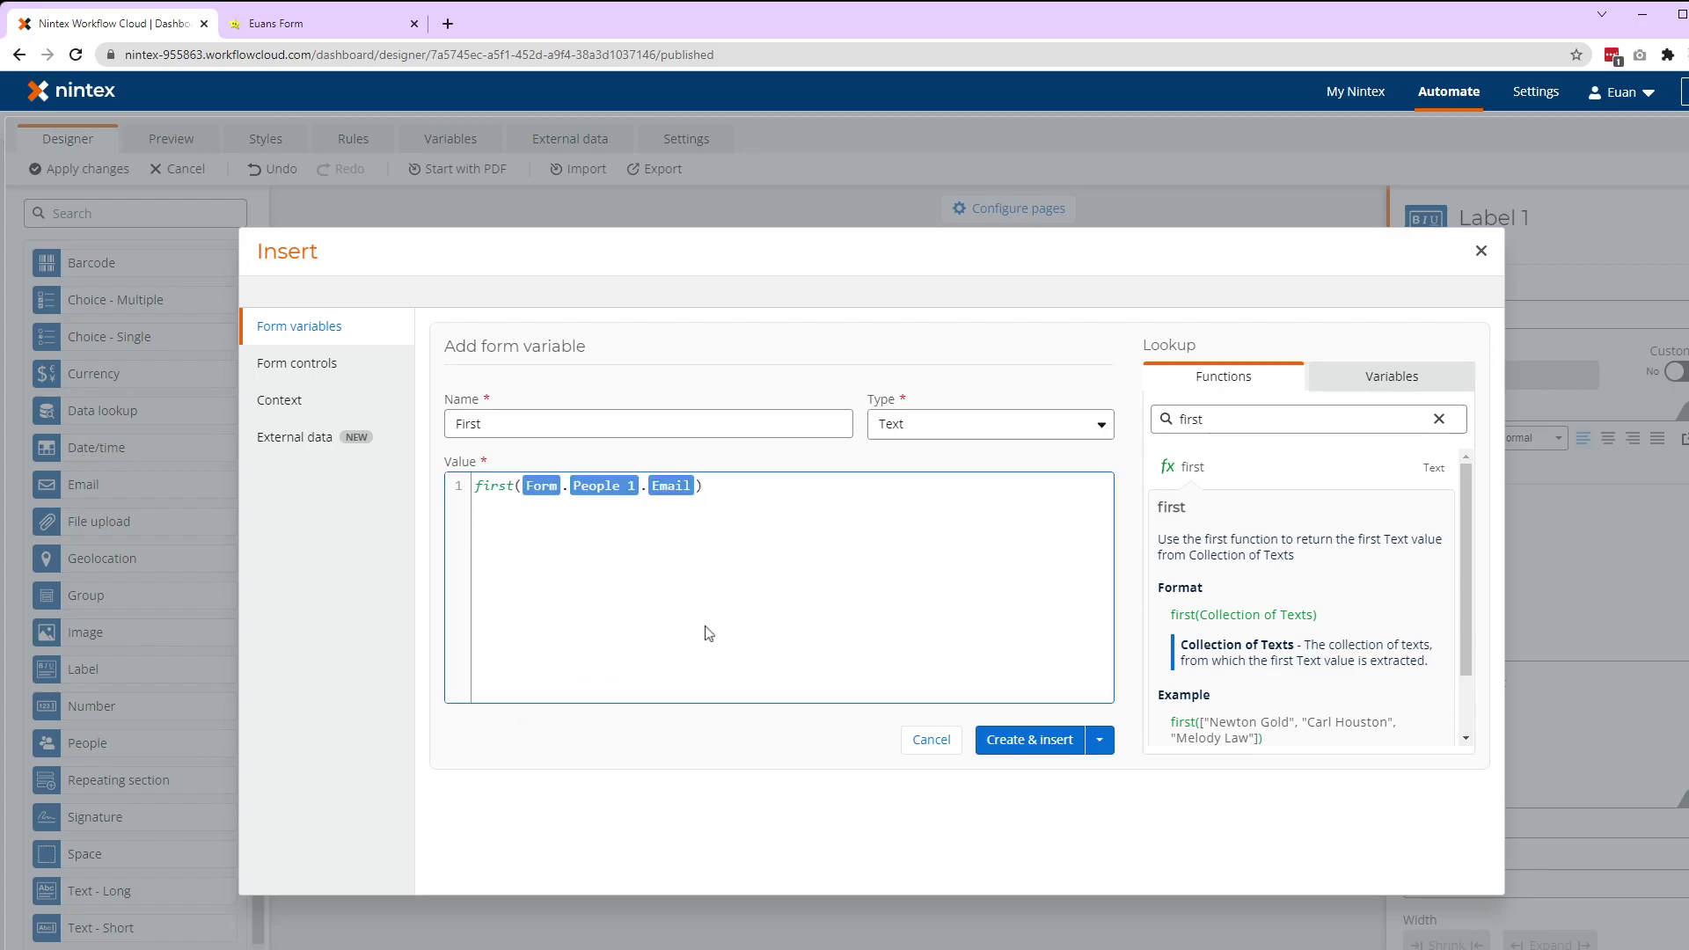
click(1019, 742)
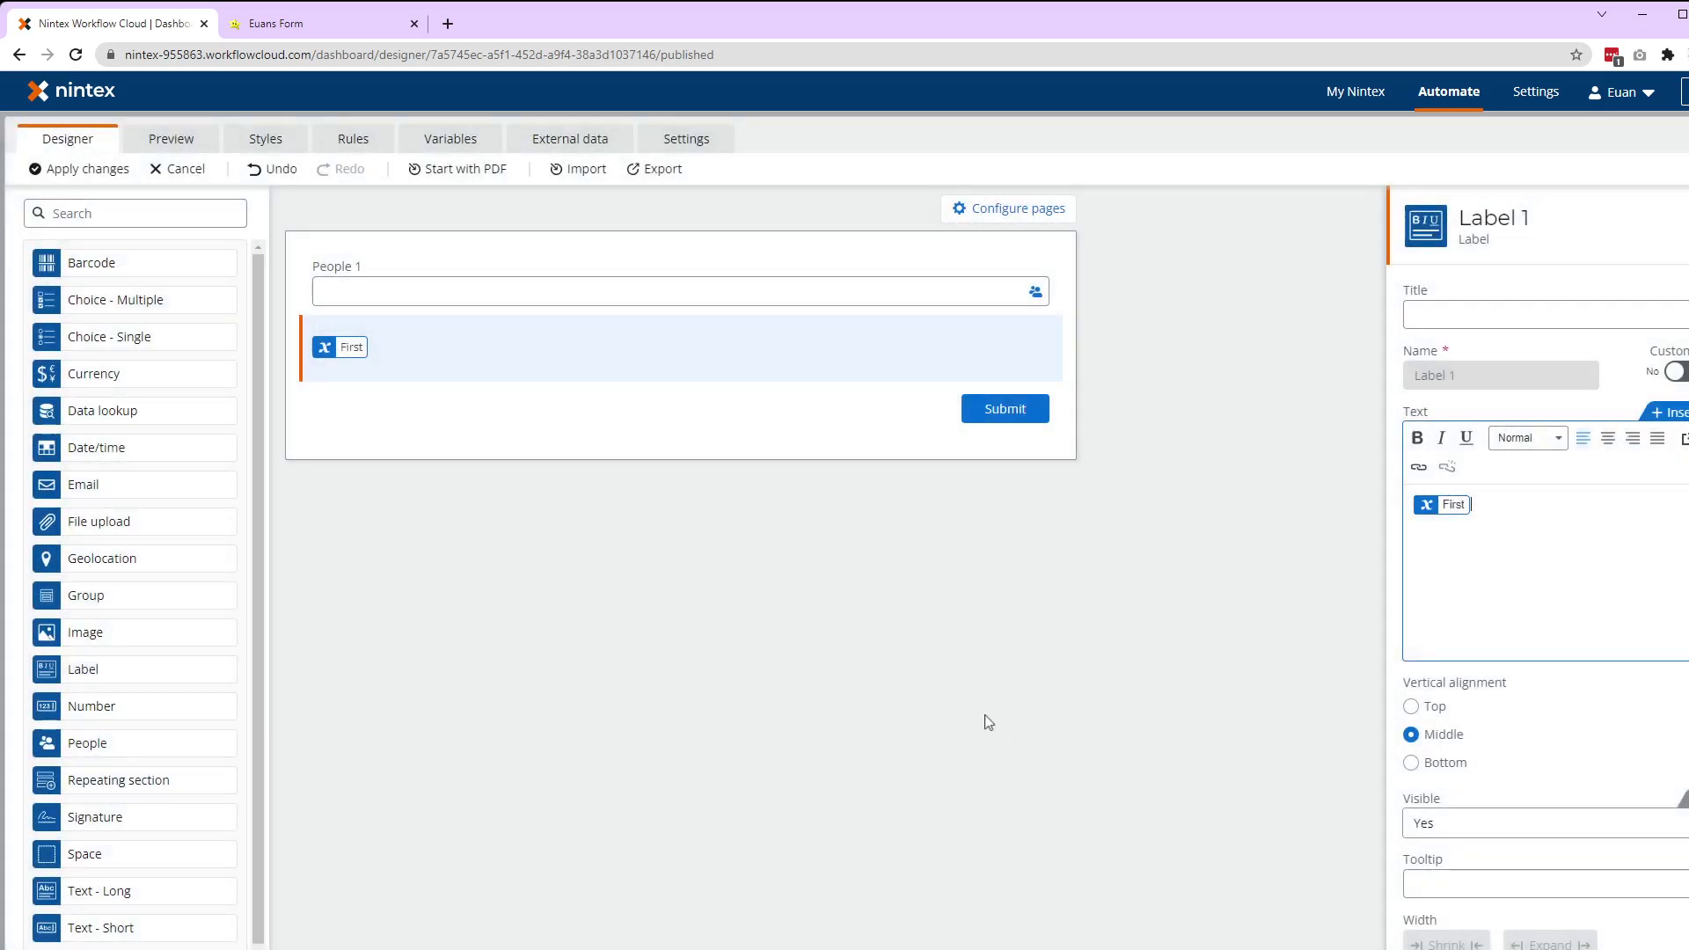
click(171, 139)
click(608, 268)
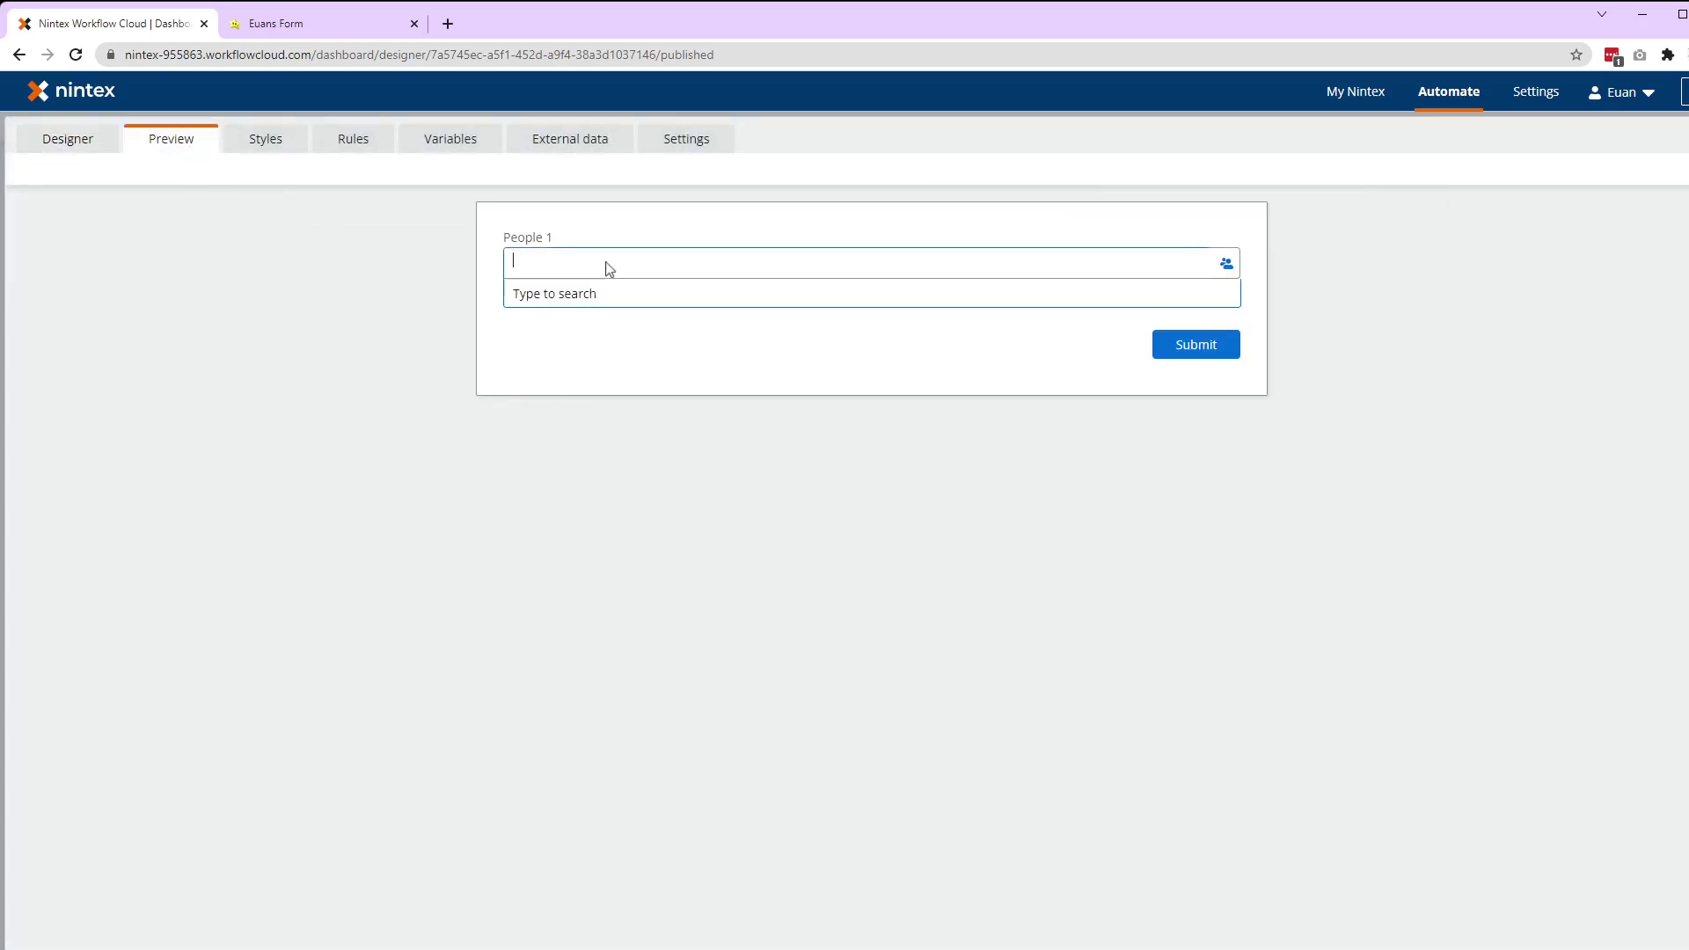
text(euan)
click(614, 309)
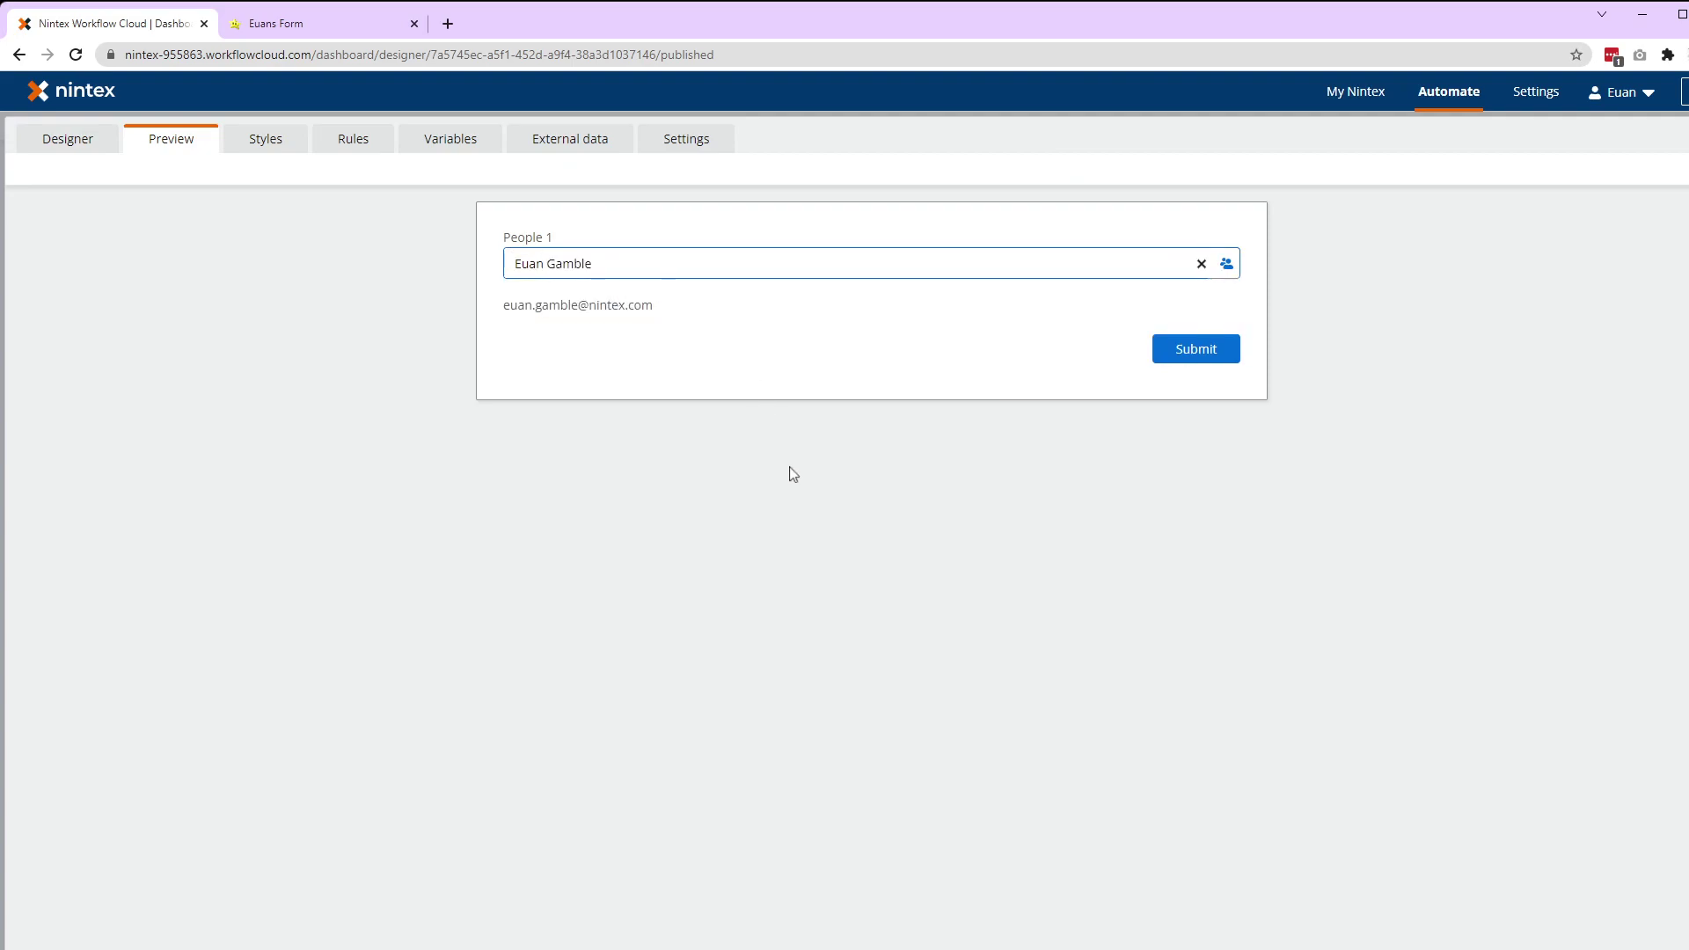
Step: Switch People 1's Allow multiple selections to Yes and check it in Preview
click(90, 153)
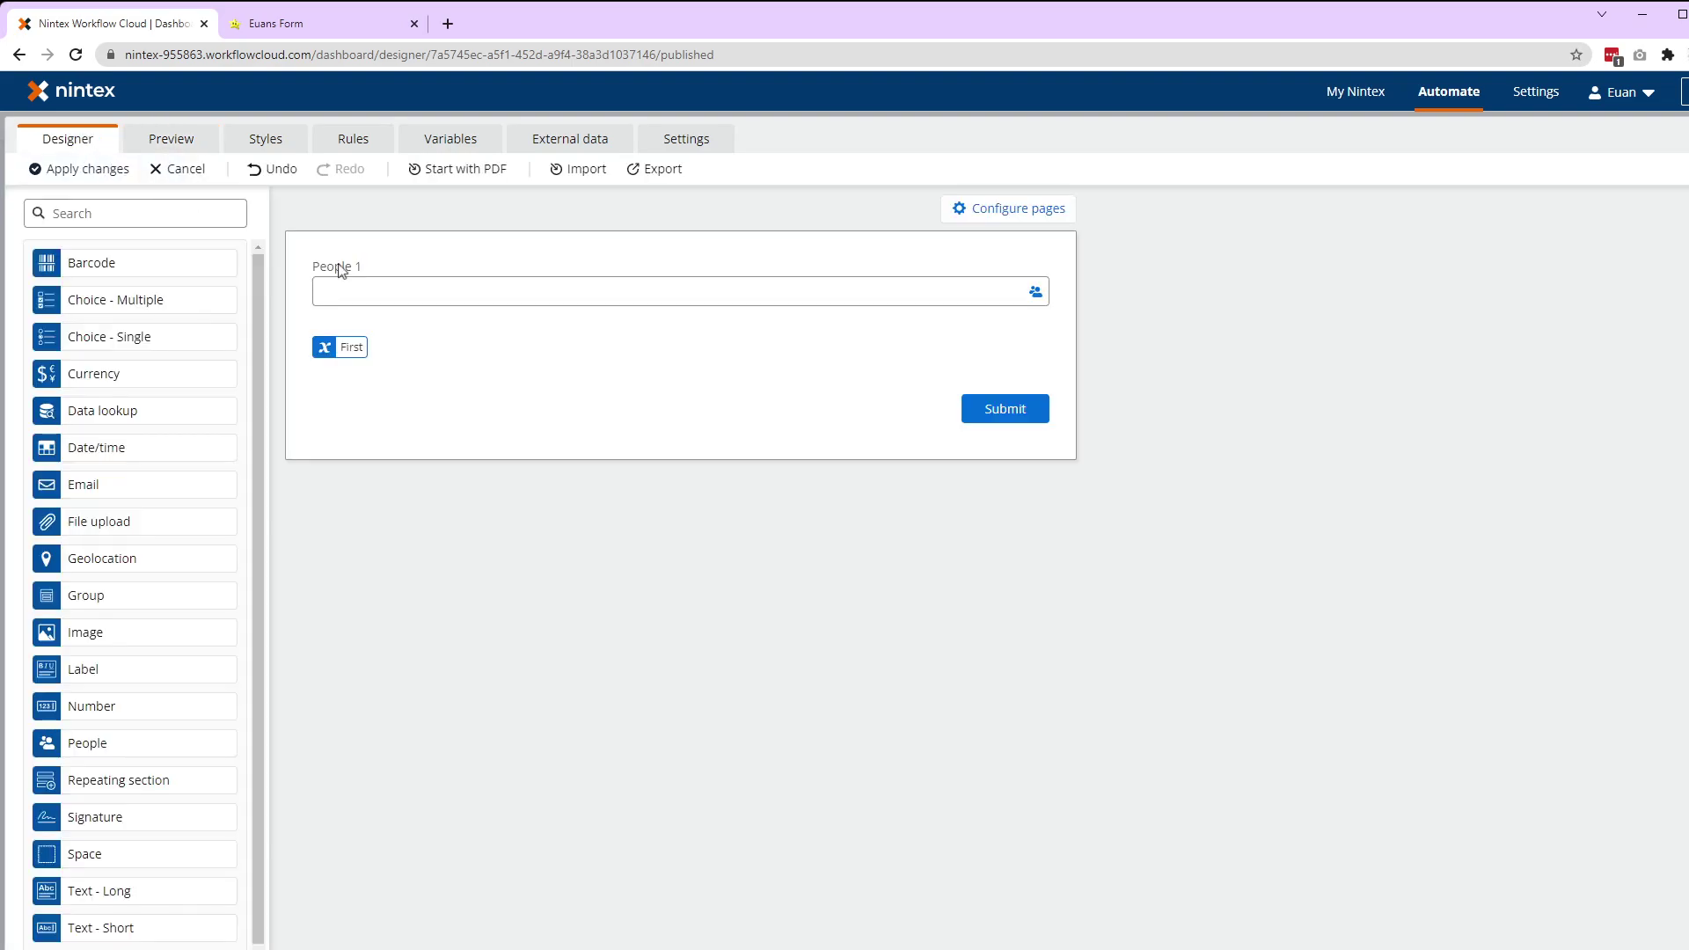
click(471, 277)
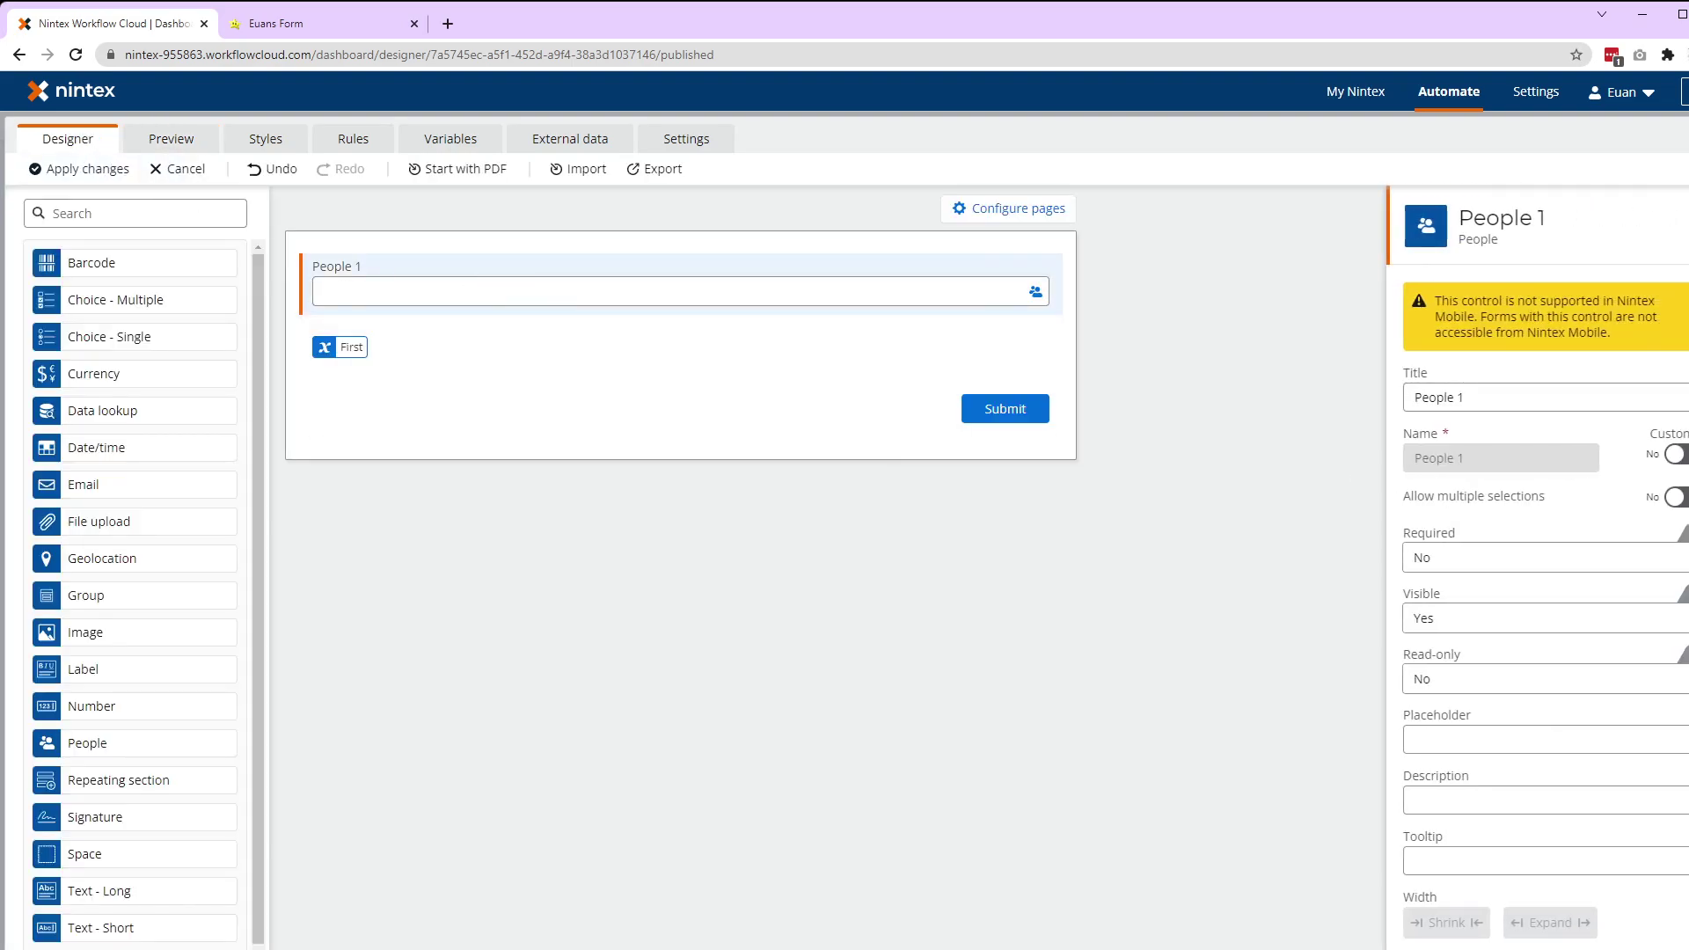
click(1677, 496)
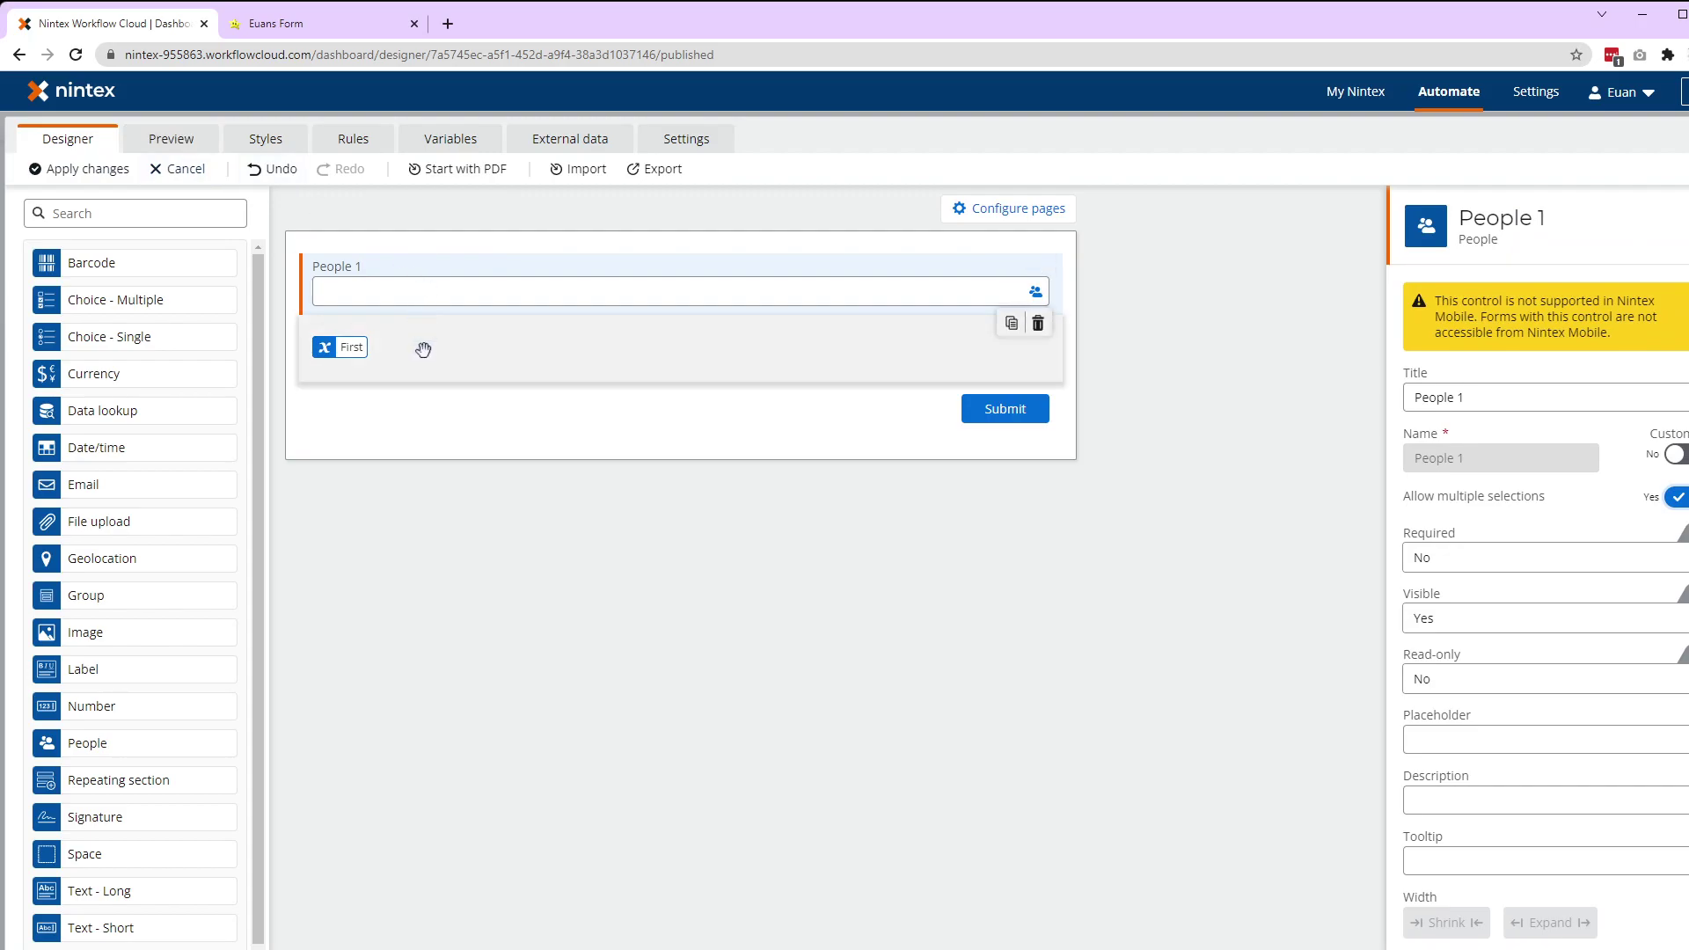
click(172, 138)
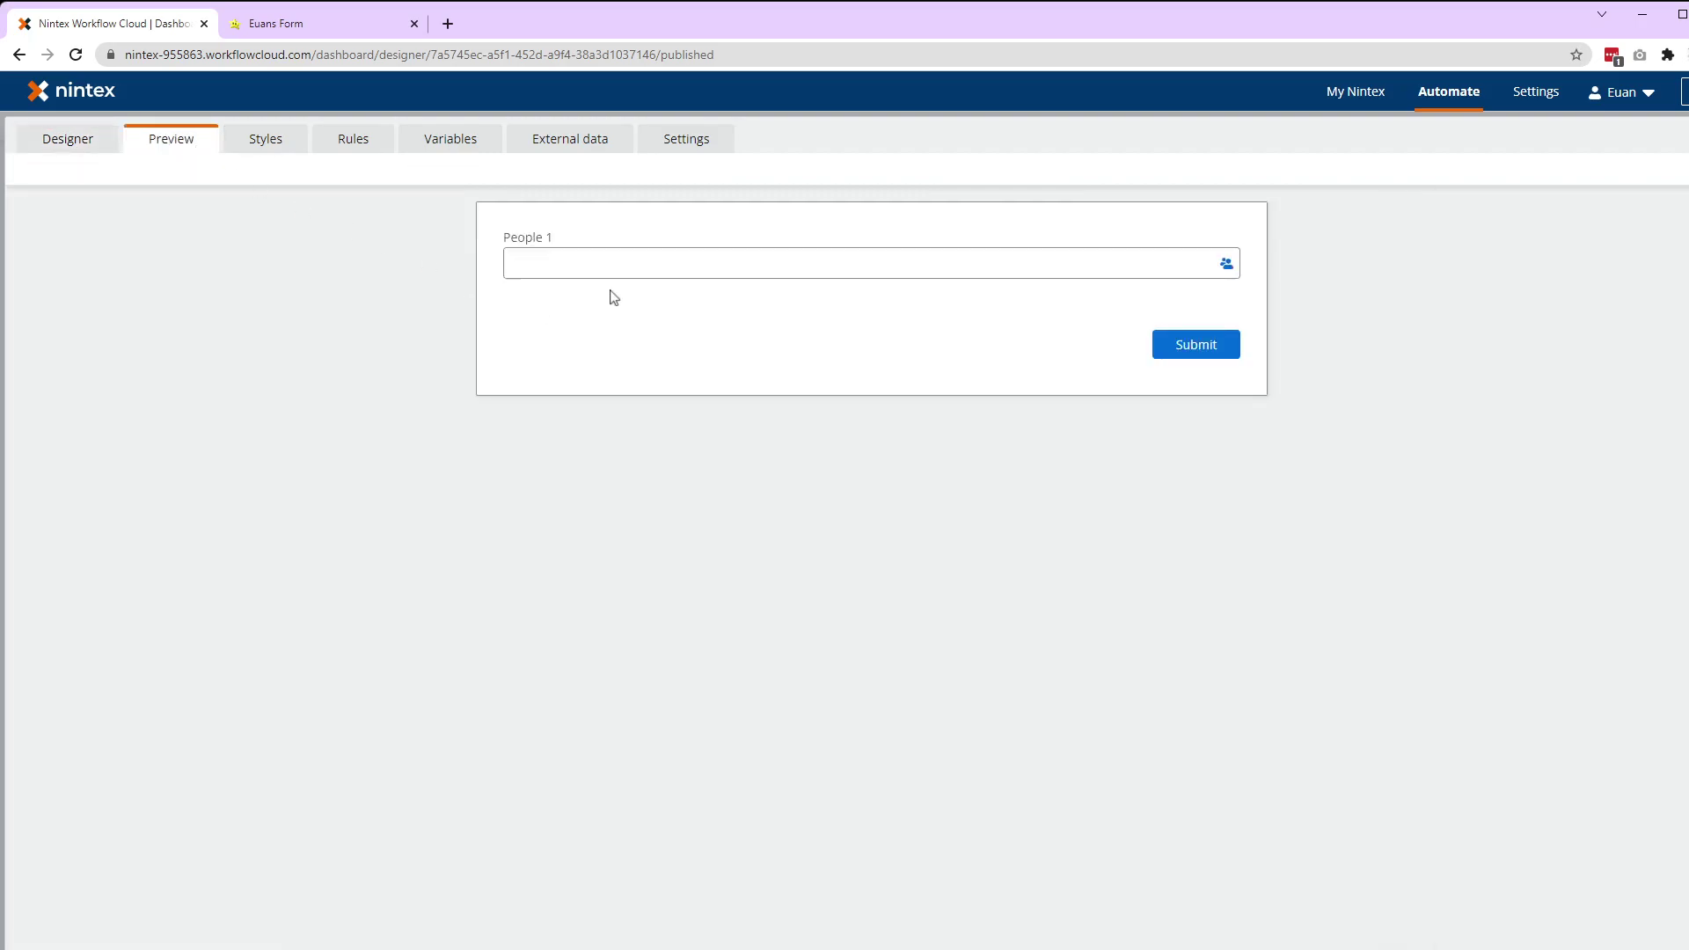
click(116, 138)
click(528, 290)
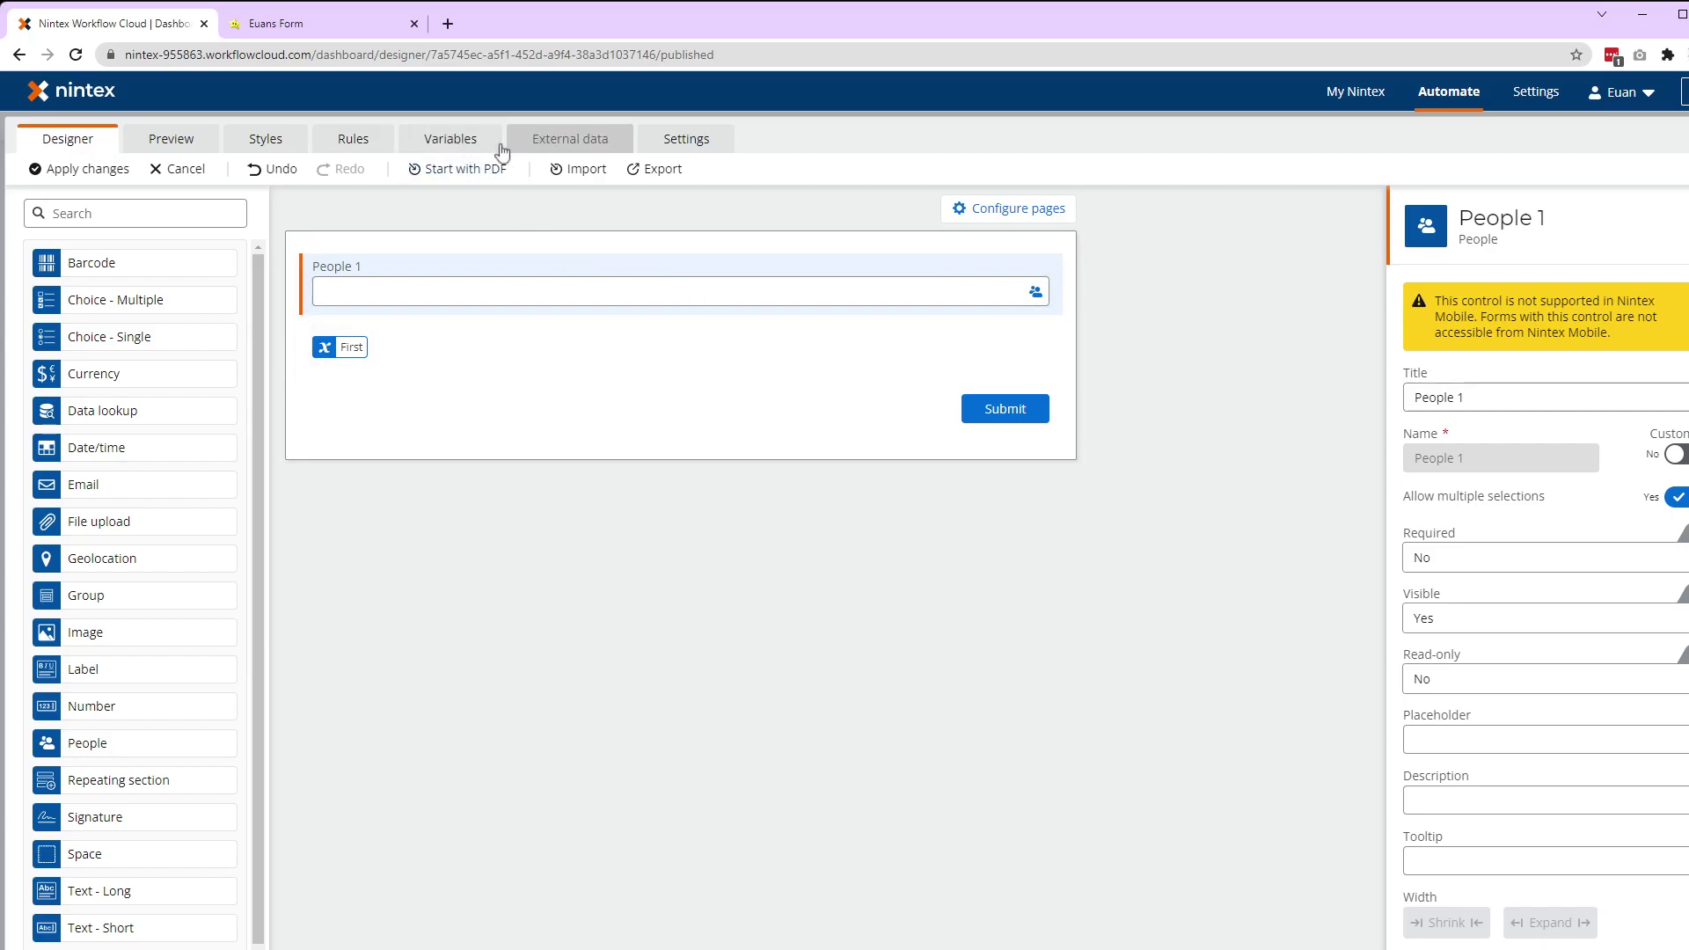
Step: Update the First variable's formula to first(Form.People 1.First name)
click(458, 142)
click(1280, 320)
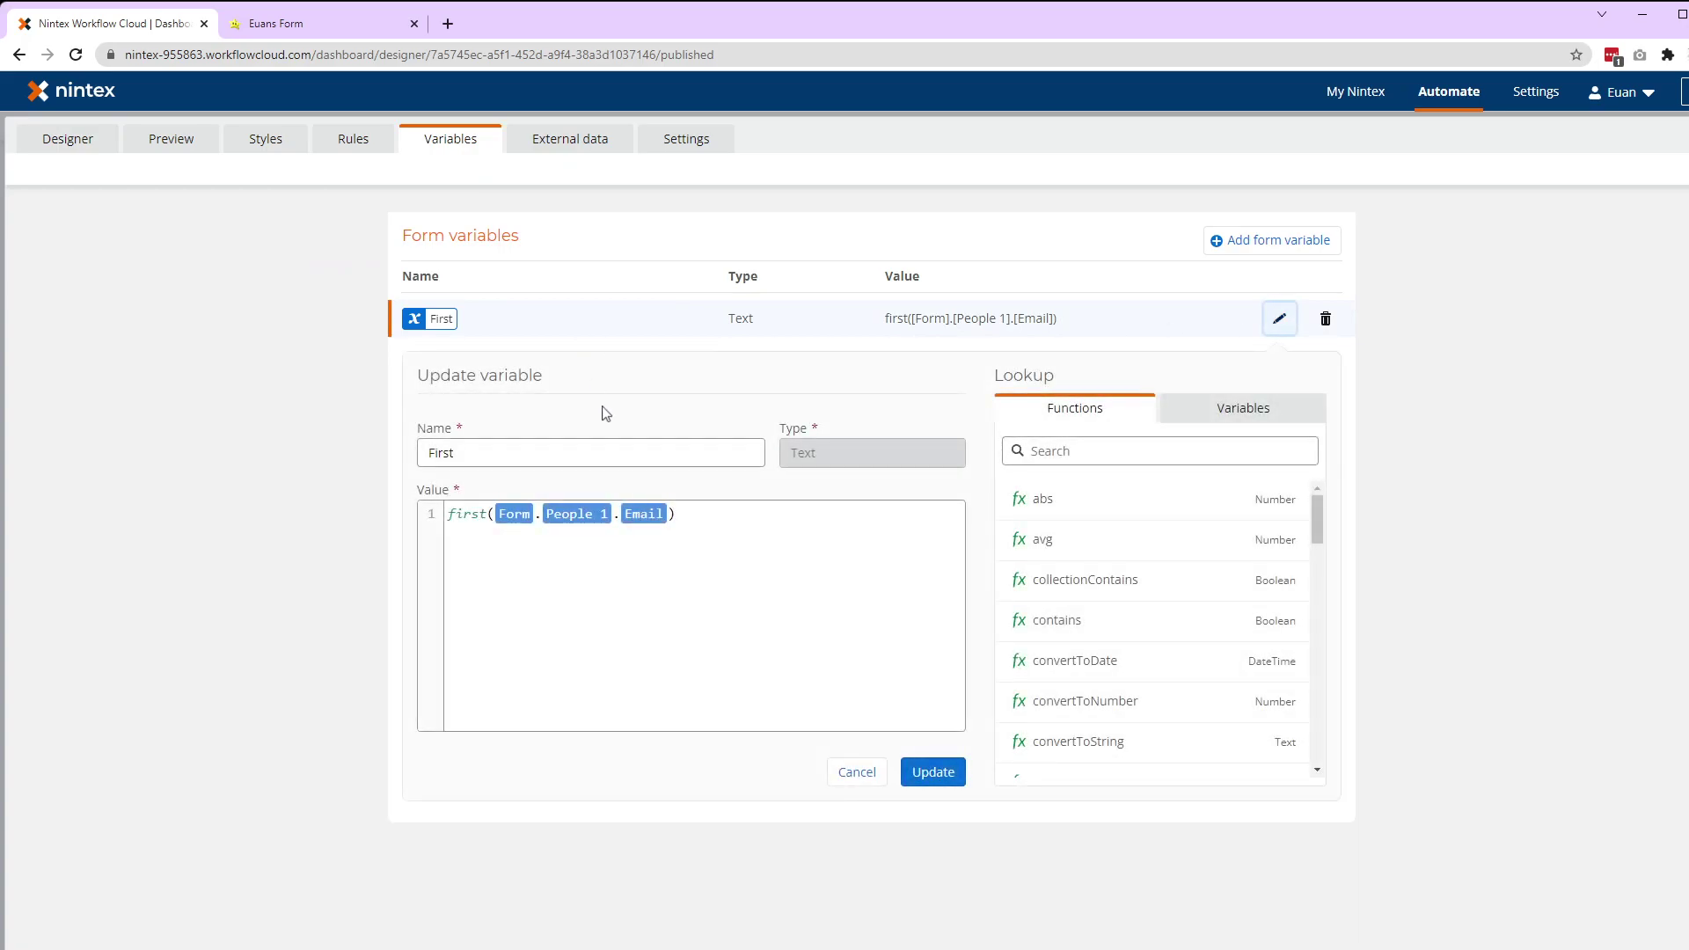
click(684, 517)
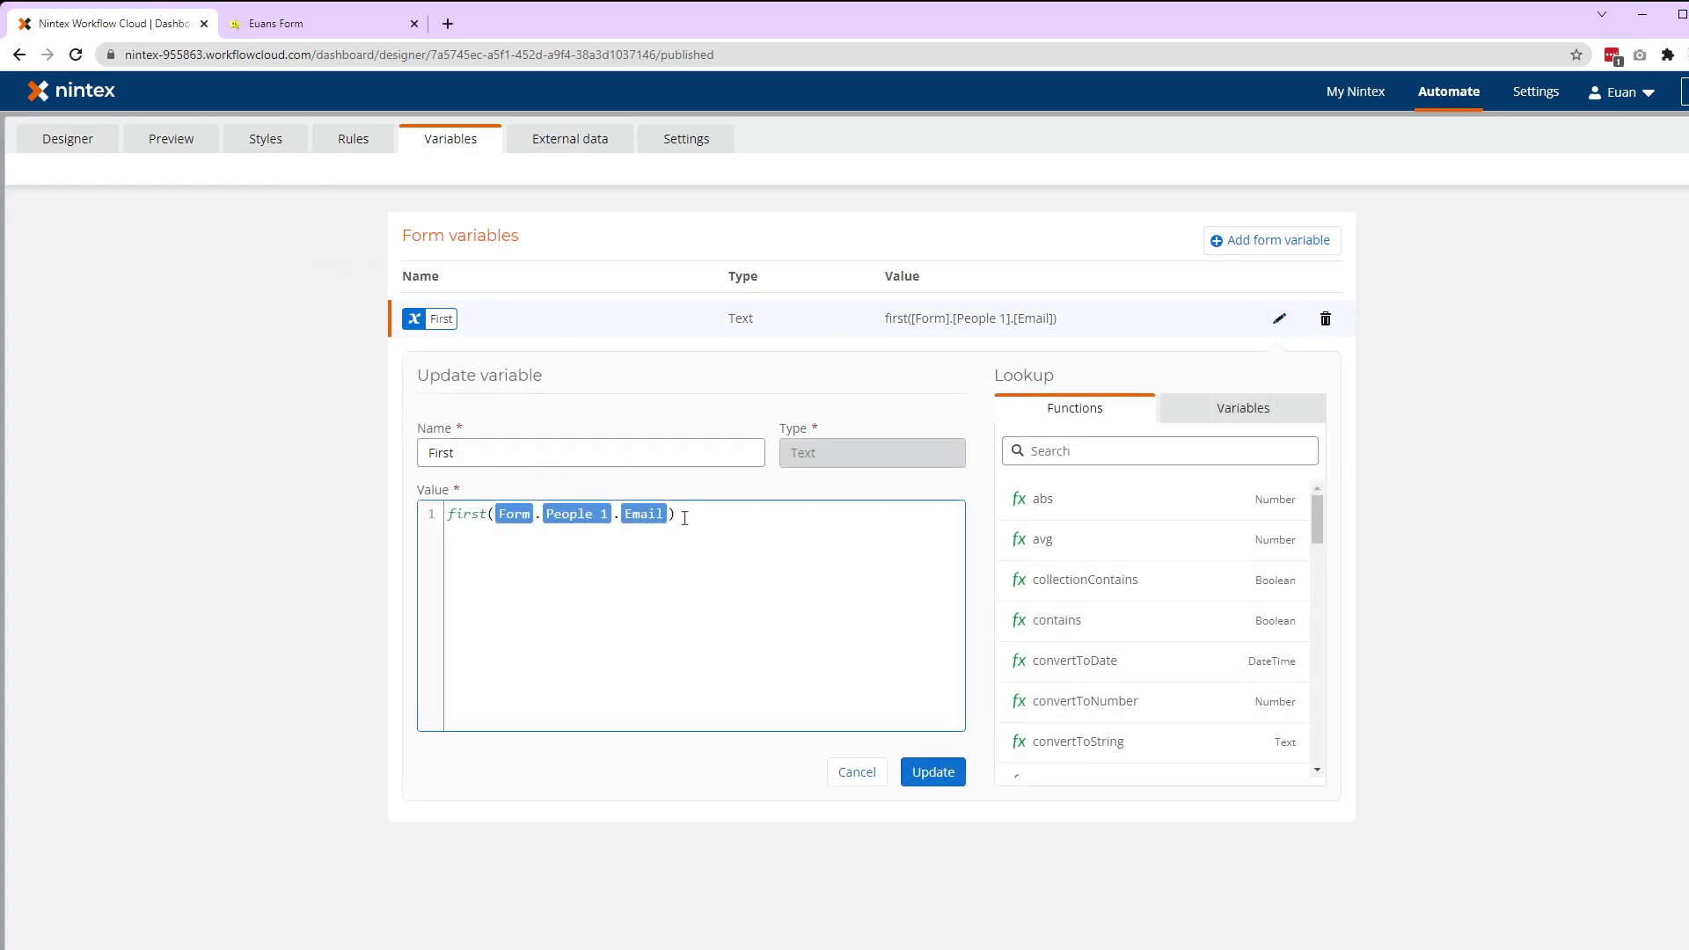
key(BackSpace)
text(first)
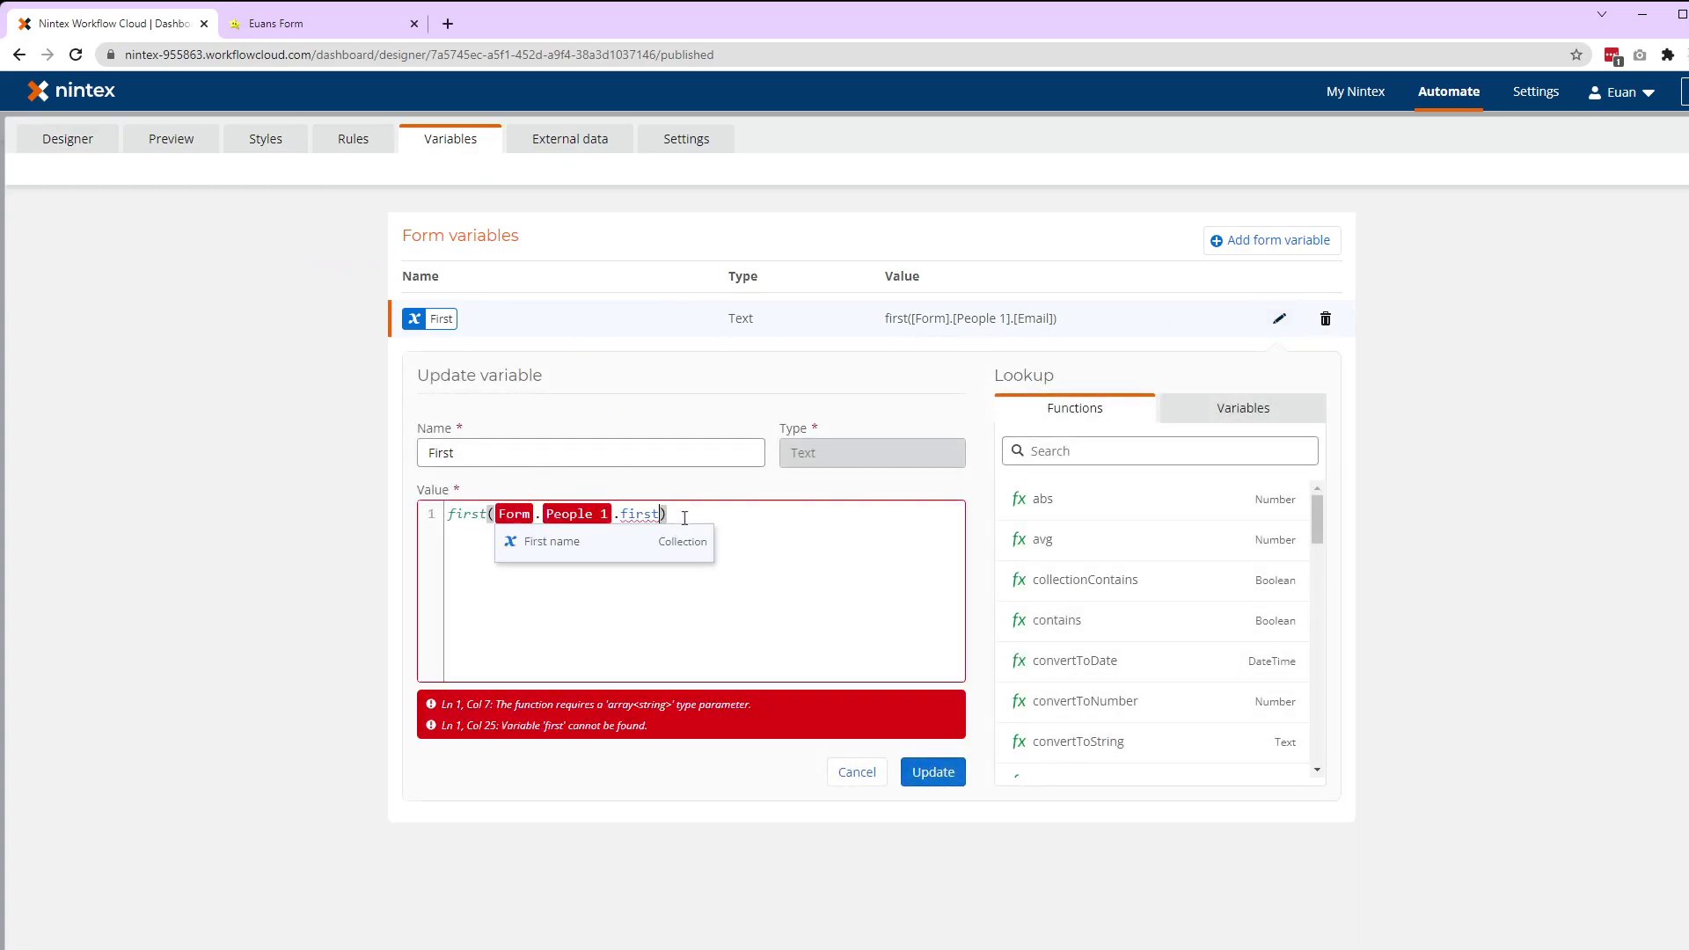
key(Return)
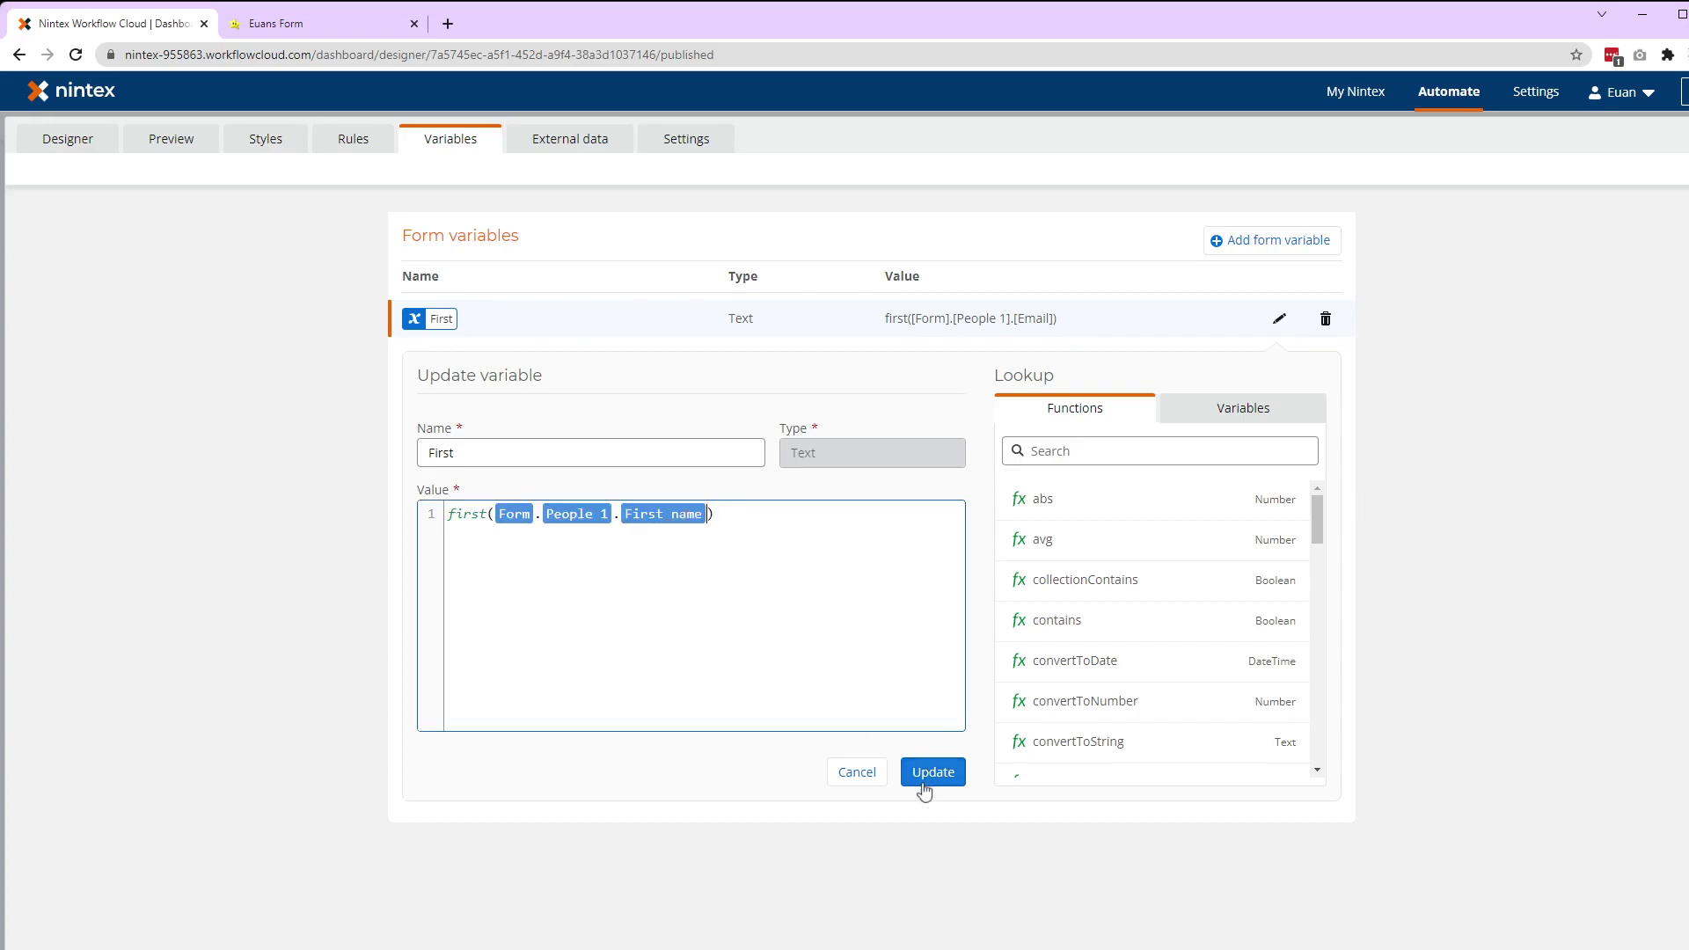
click(927, 778)
click(169, 141)
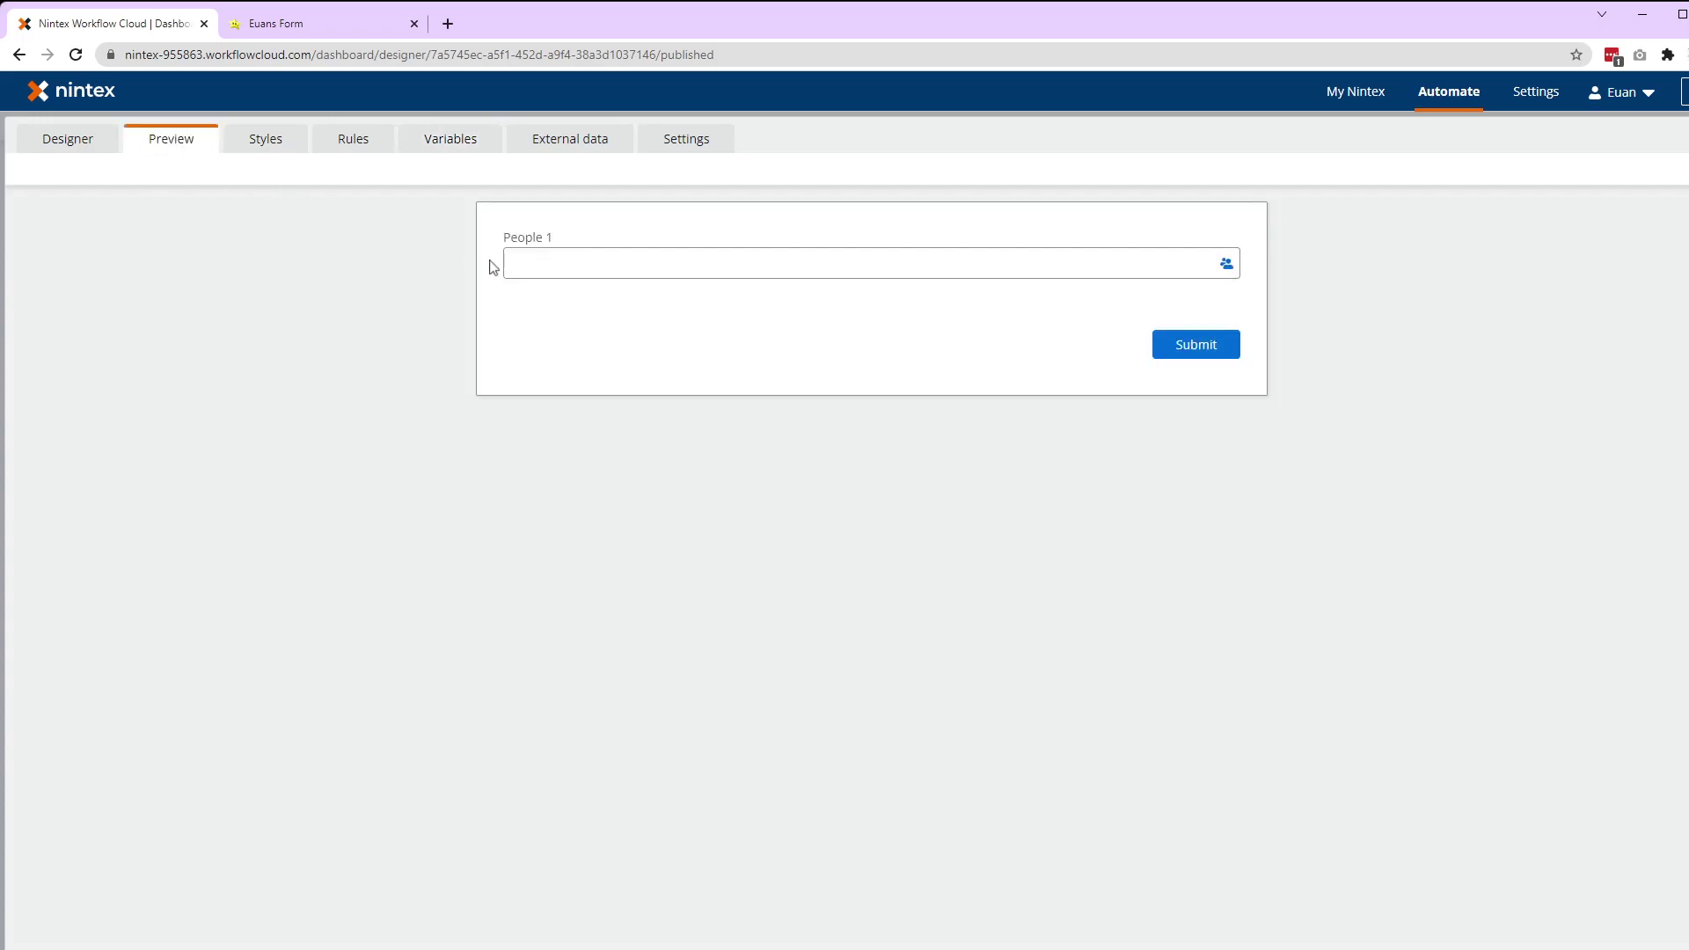
click(554, 272)
text(a)
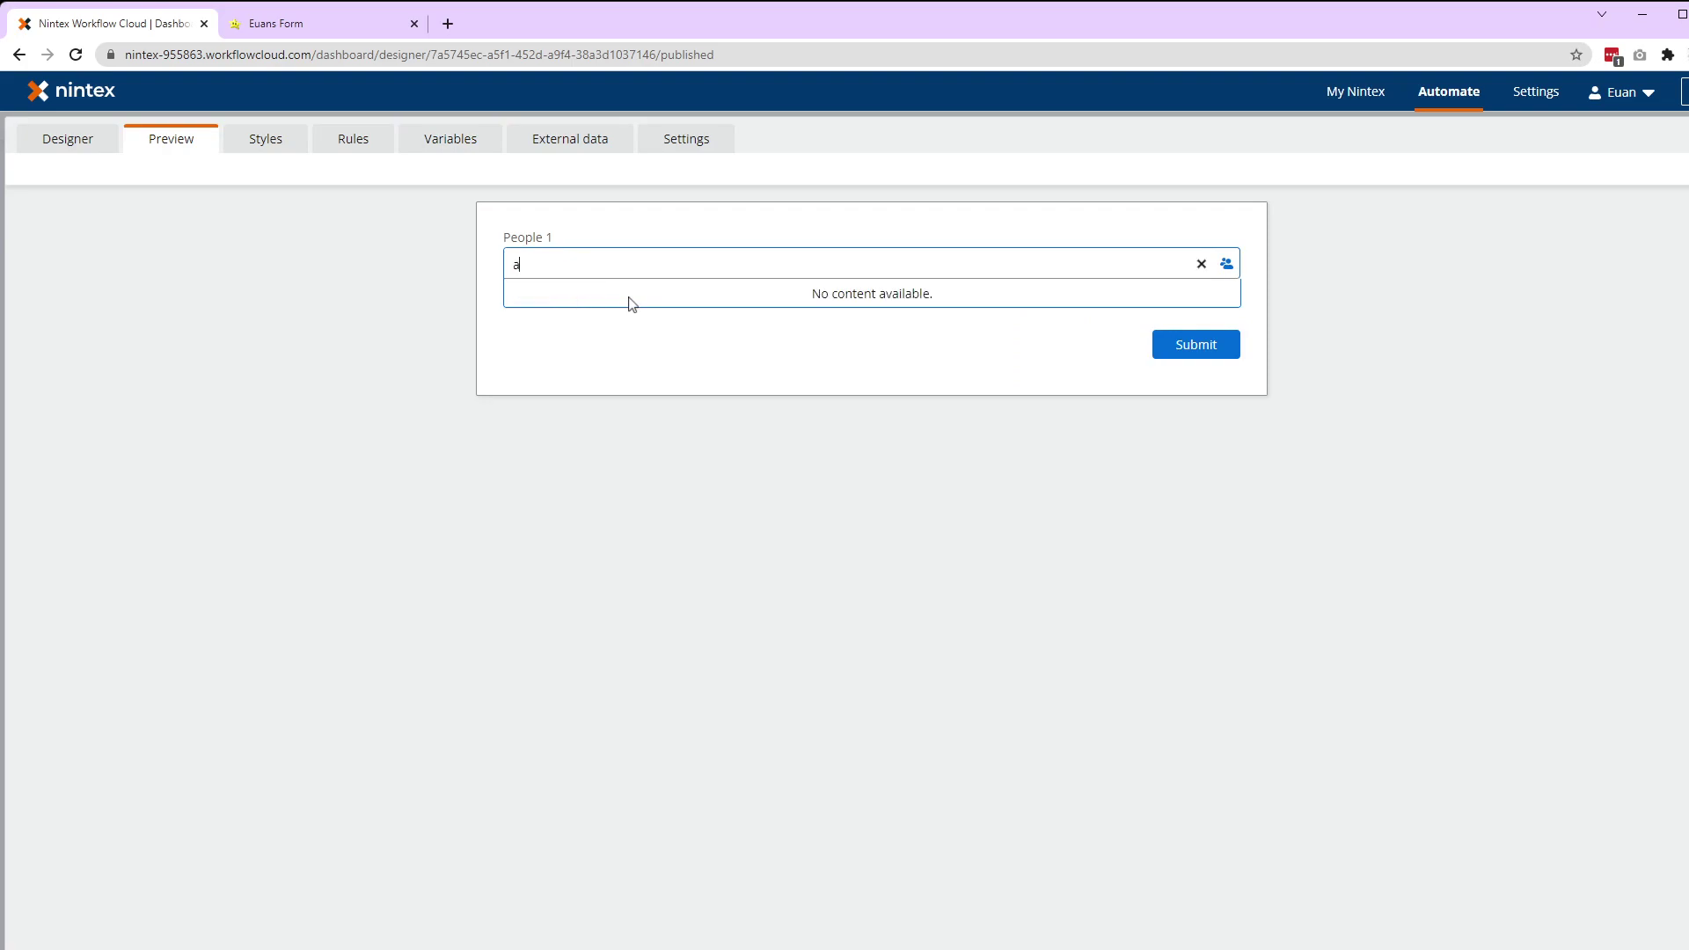
text(dil)
click(630, 307)
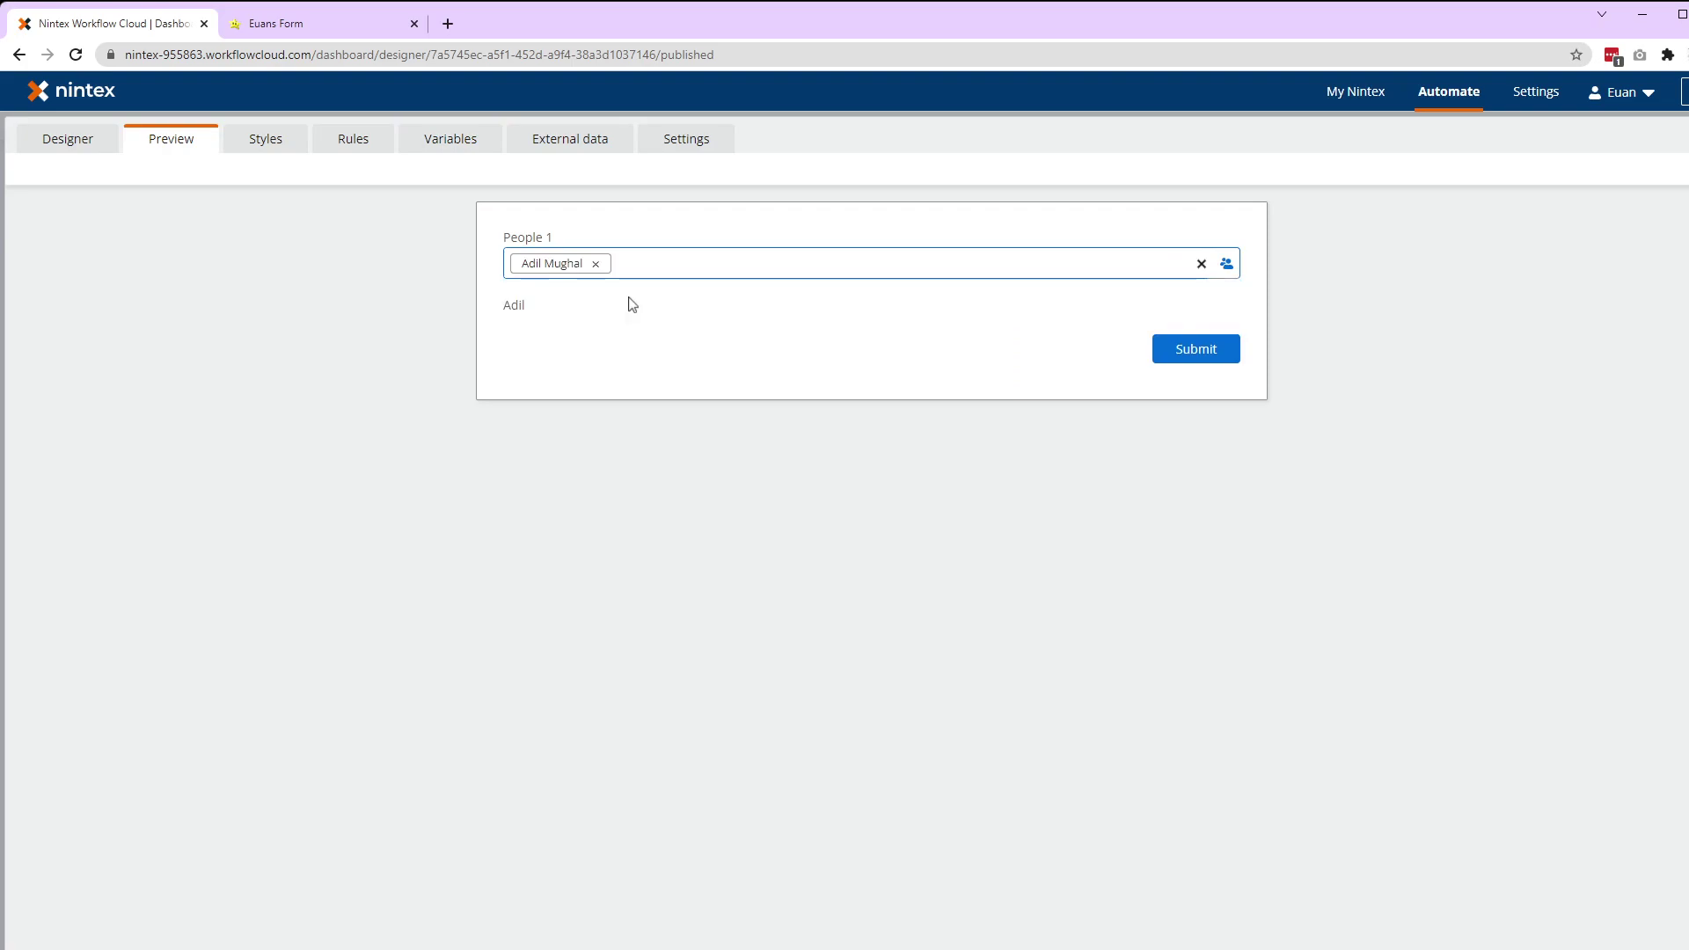
text(euan)
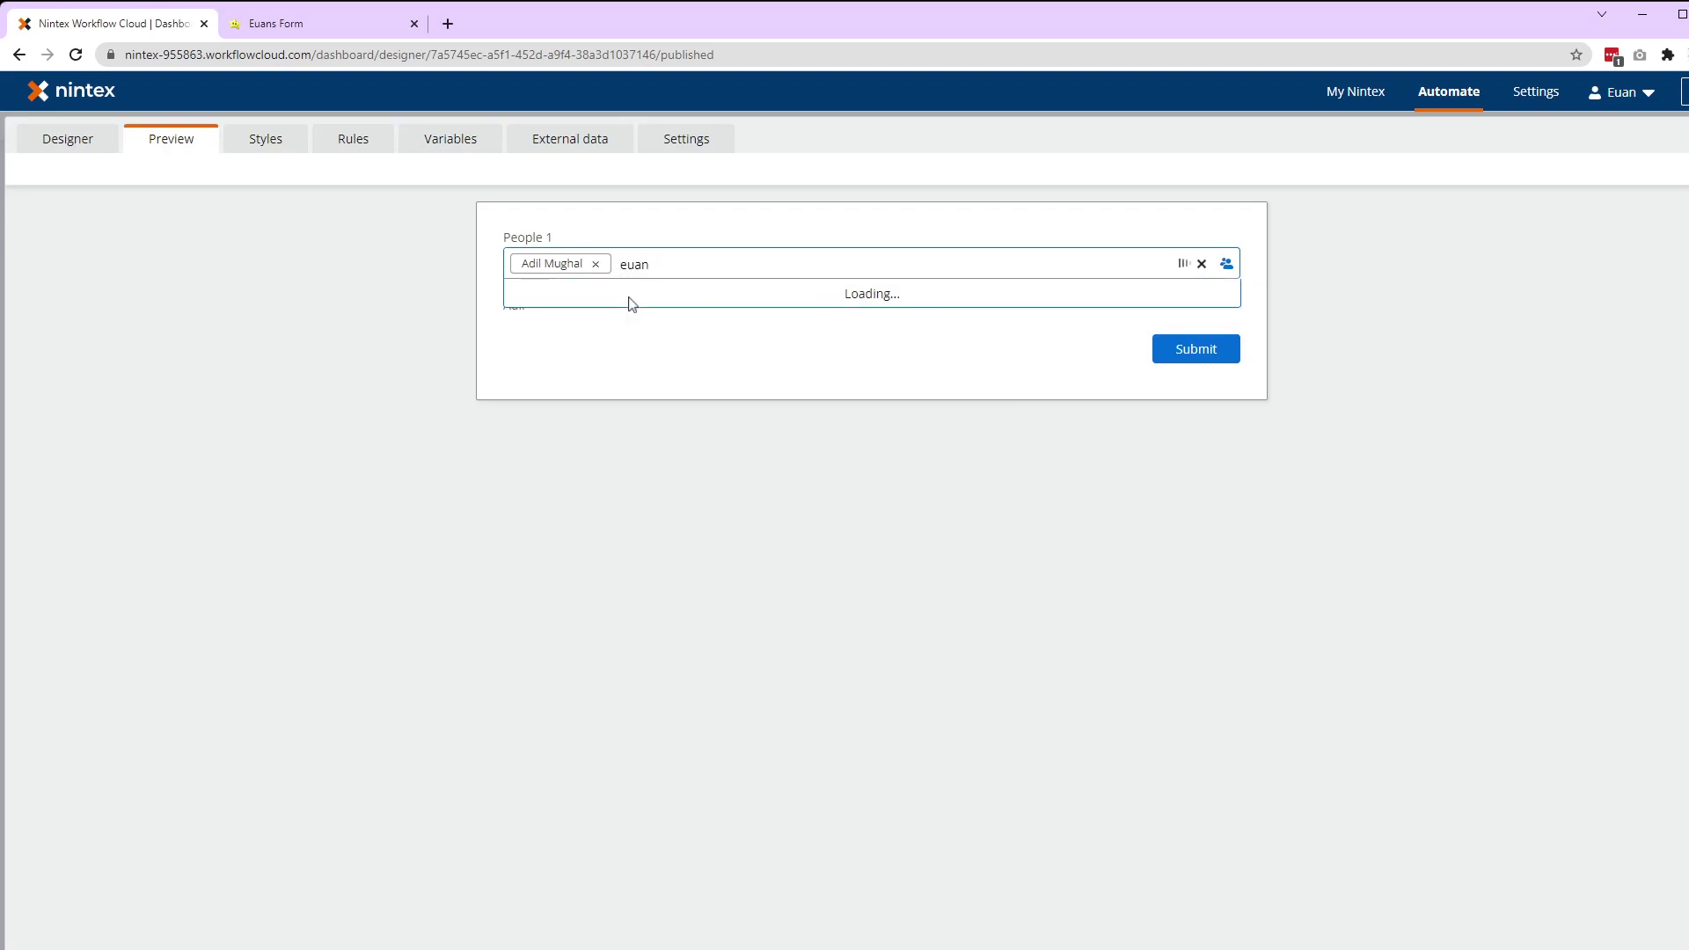
click(630, 303)
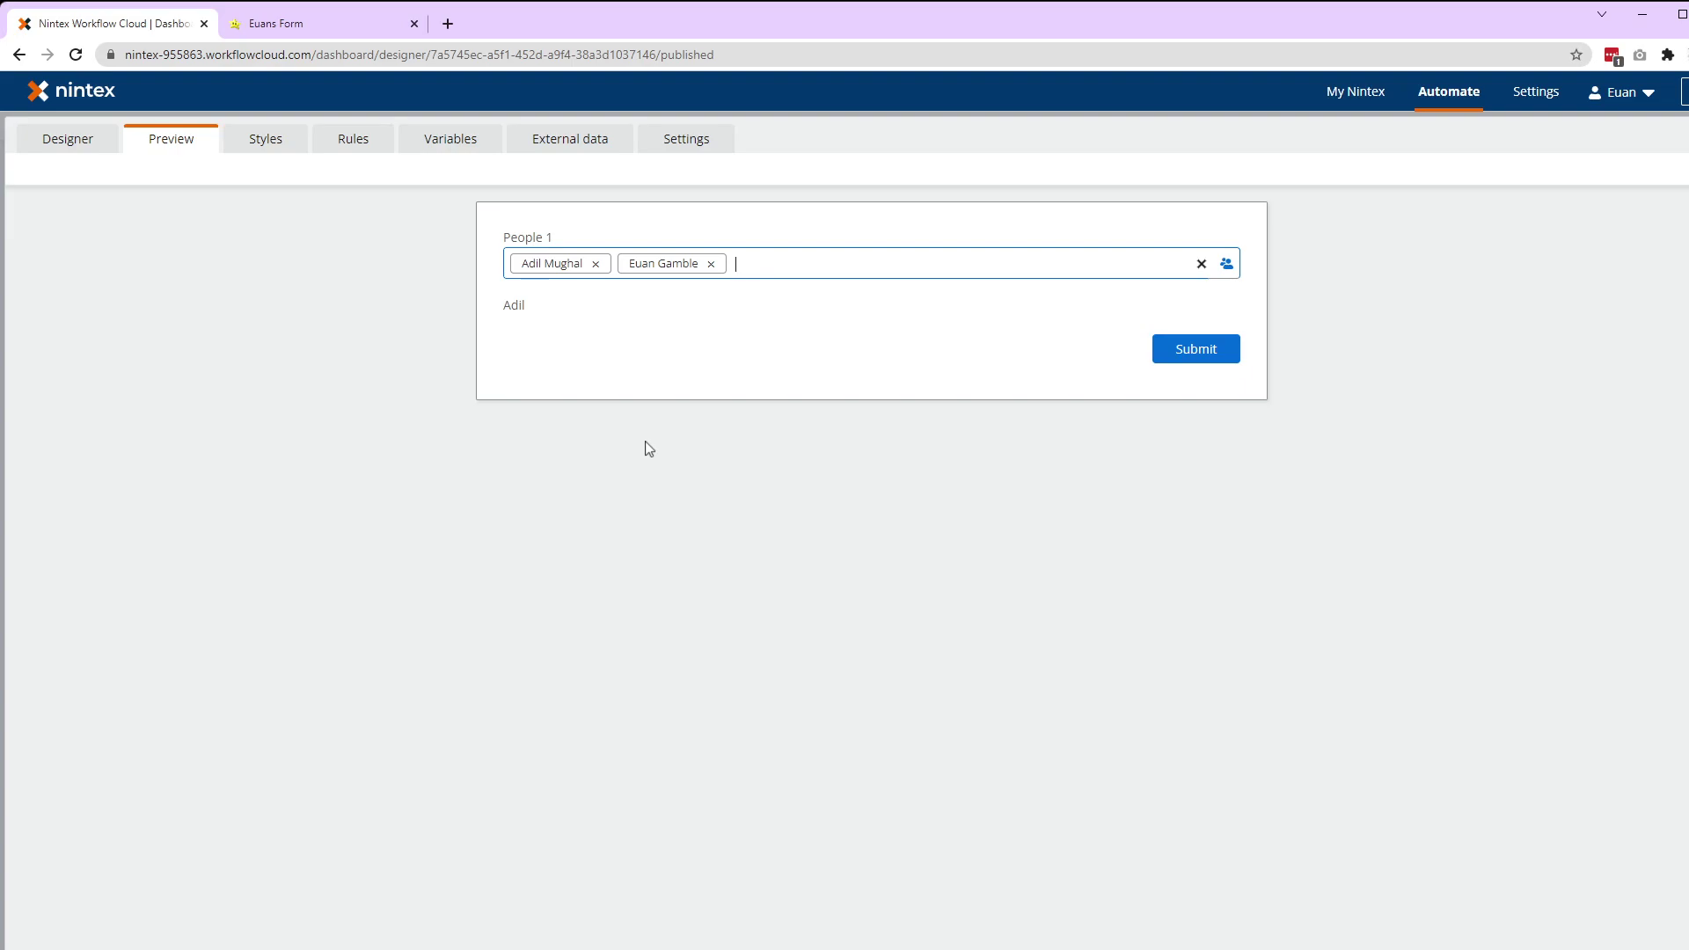
click(466, 140)
Step: Create a text variable named last with formula last(Form.People 1.First name)
click(1276, 245)
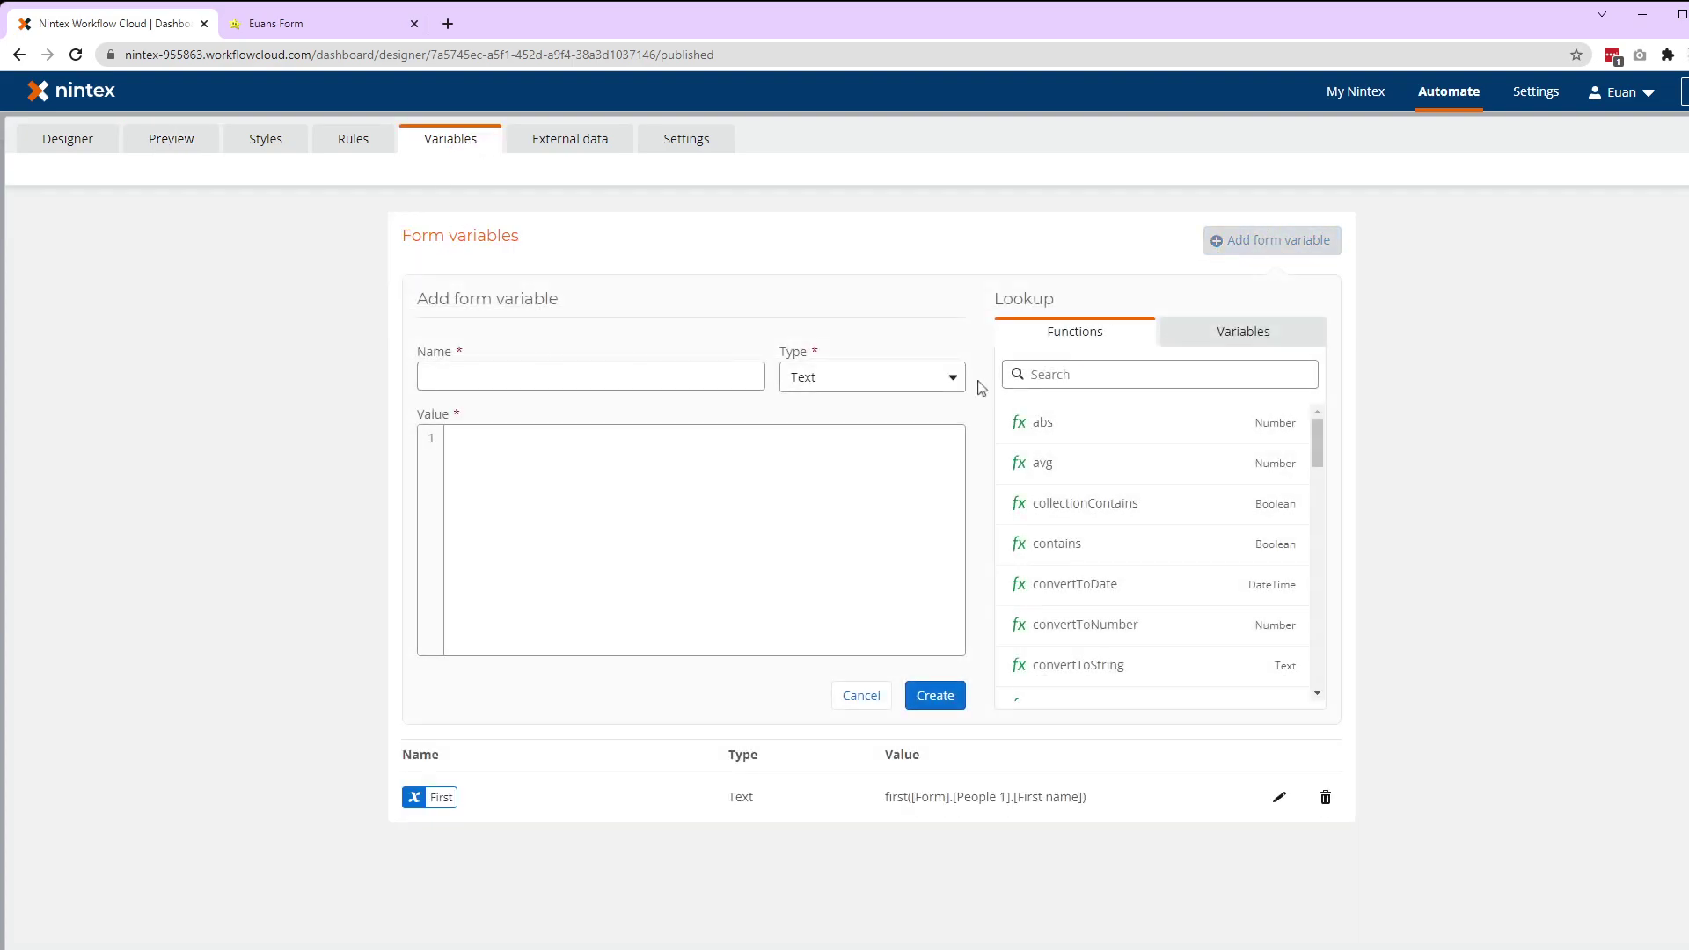
click(755, 467)
click(667, 373)
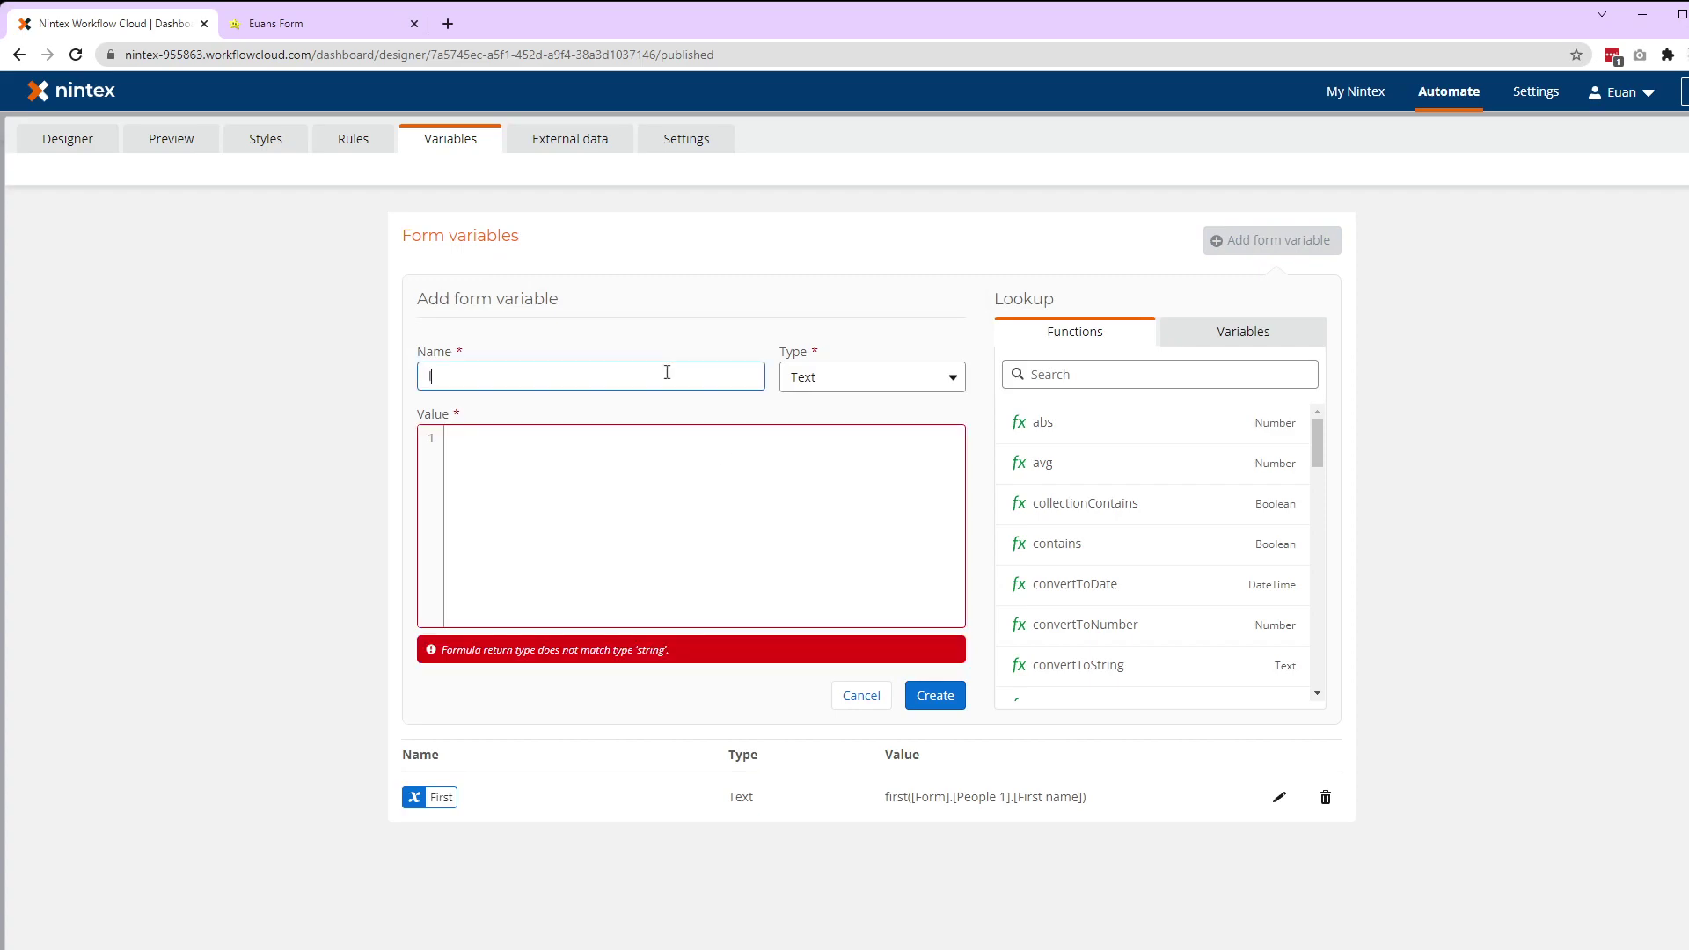
text(last)
click(610, 493)
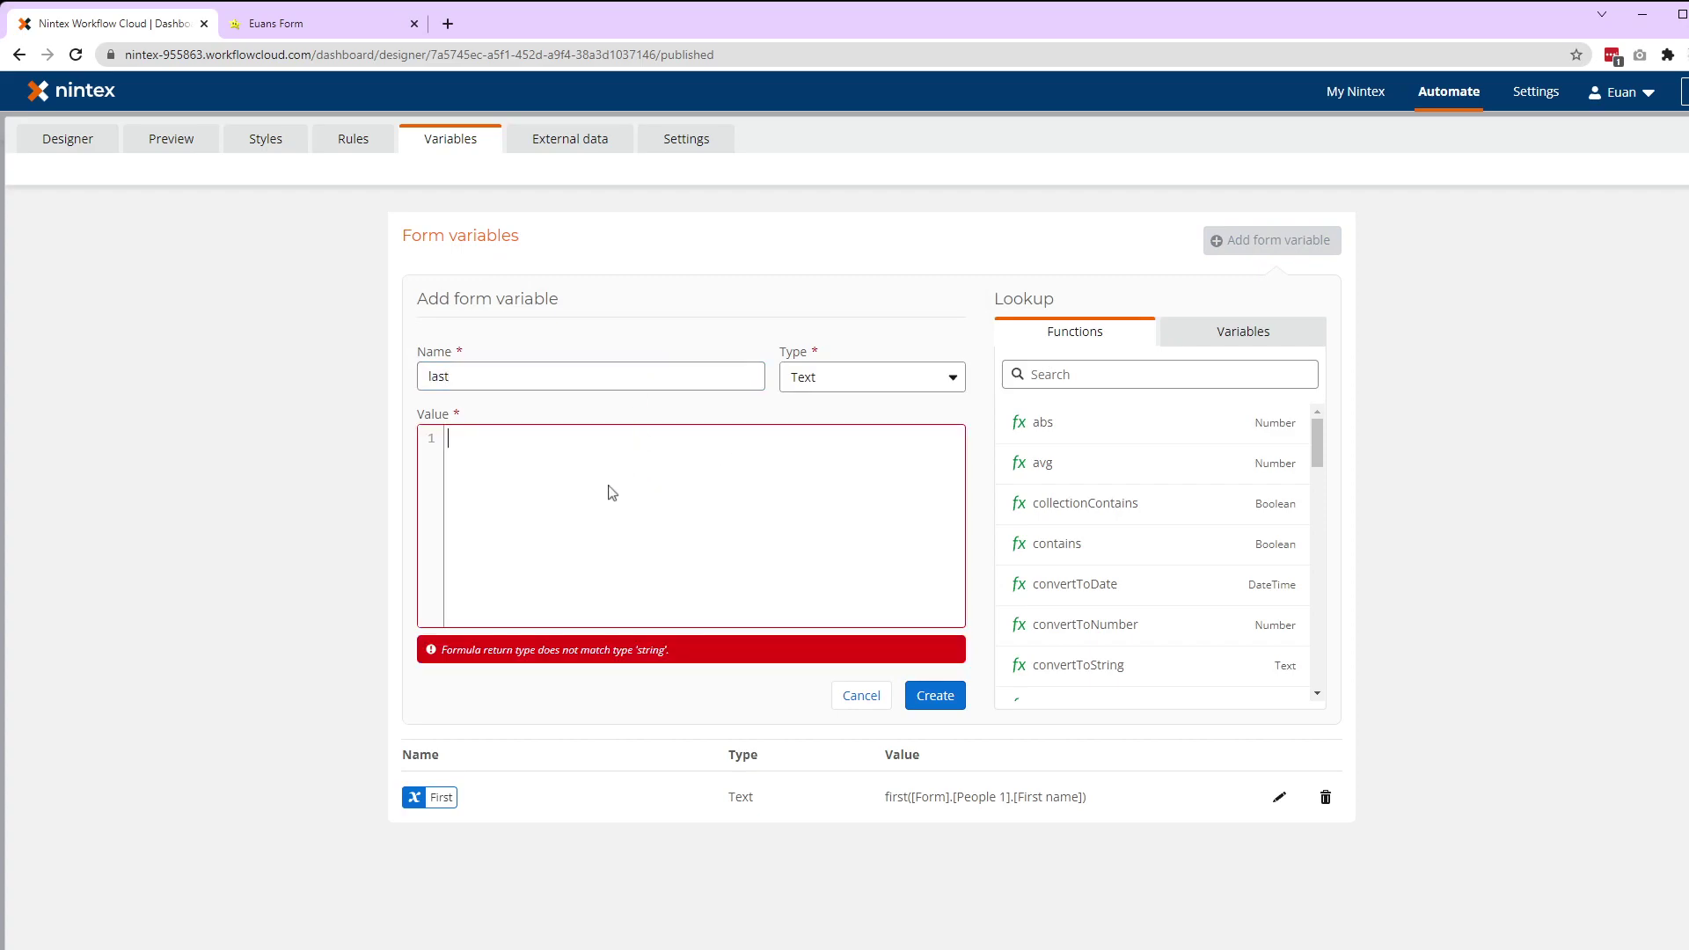
text(last)
key(Return)
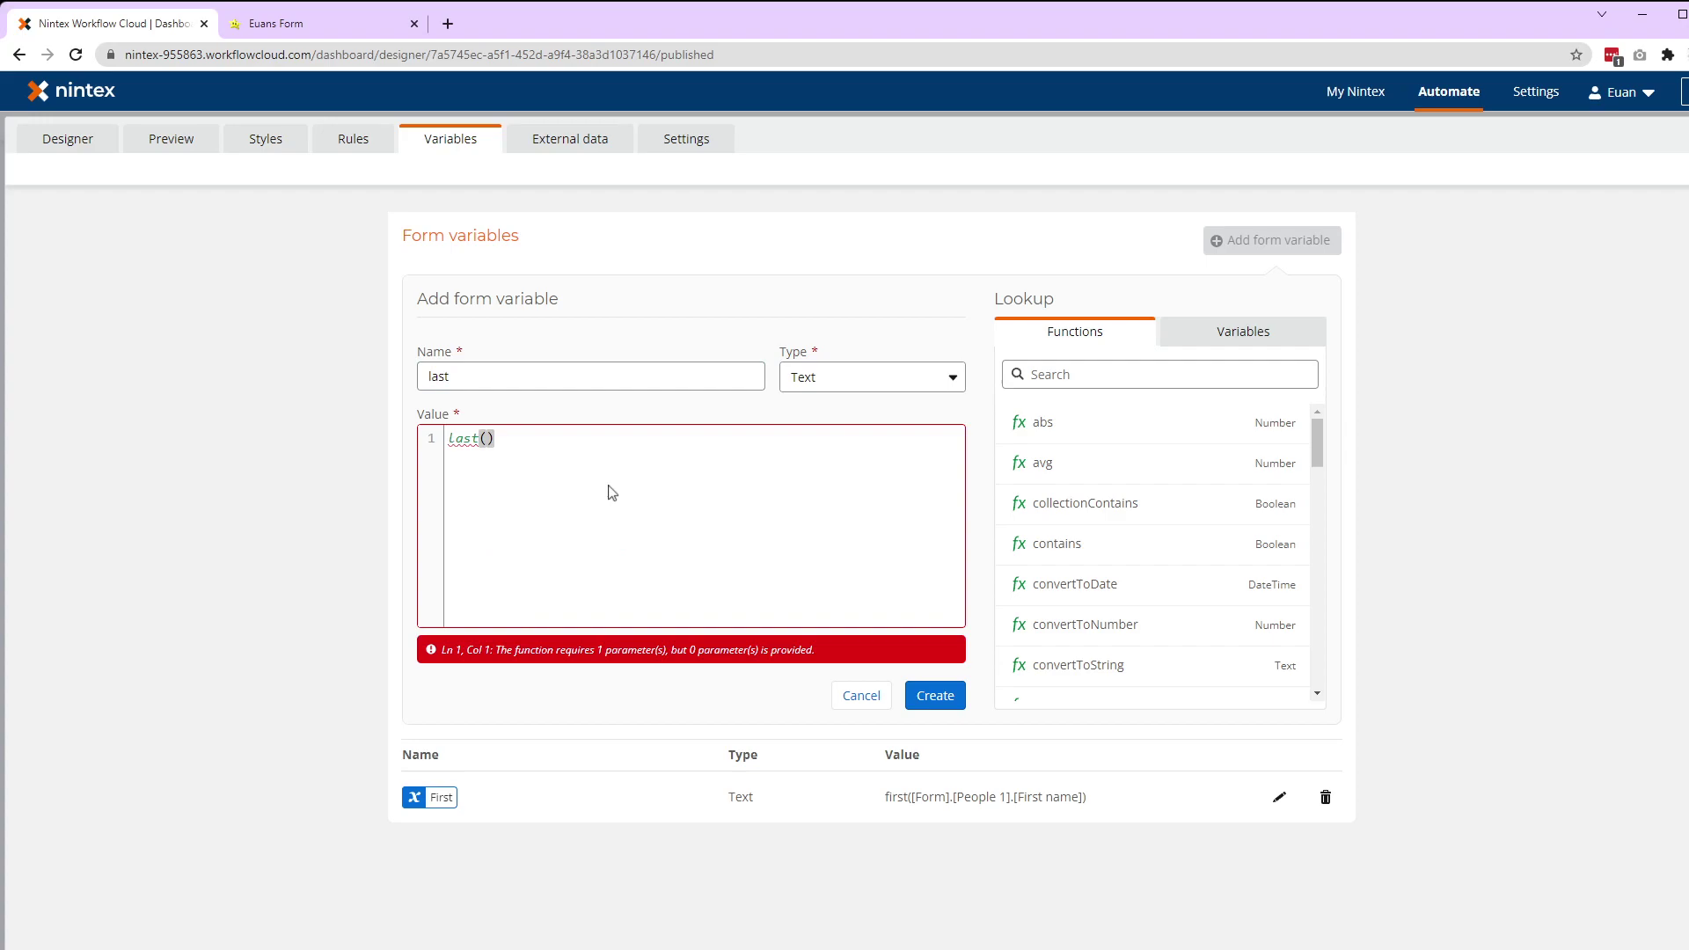
text(first)
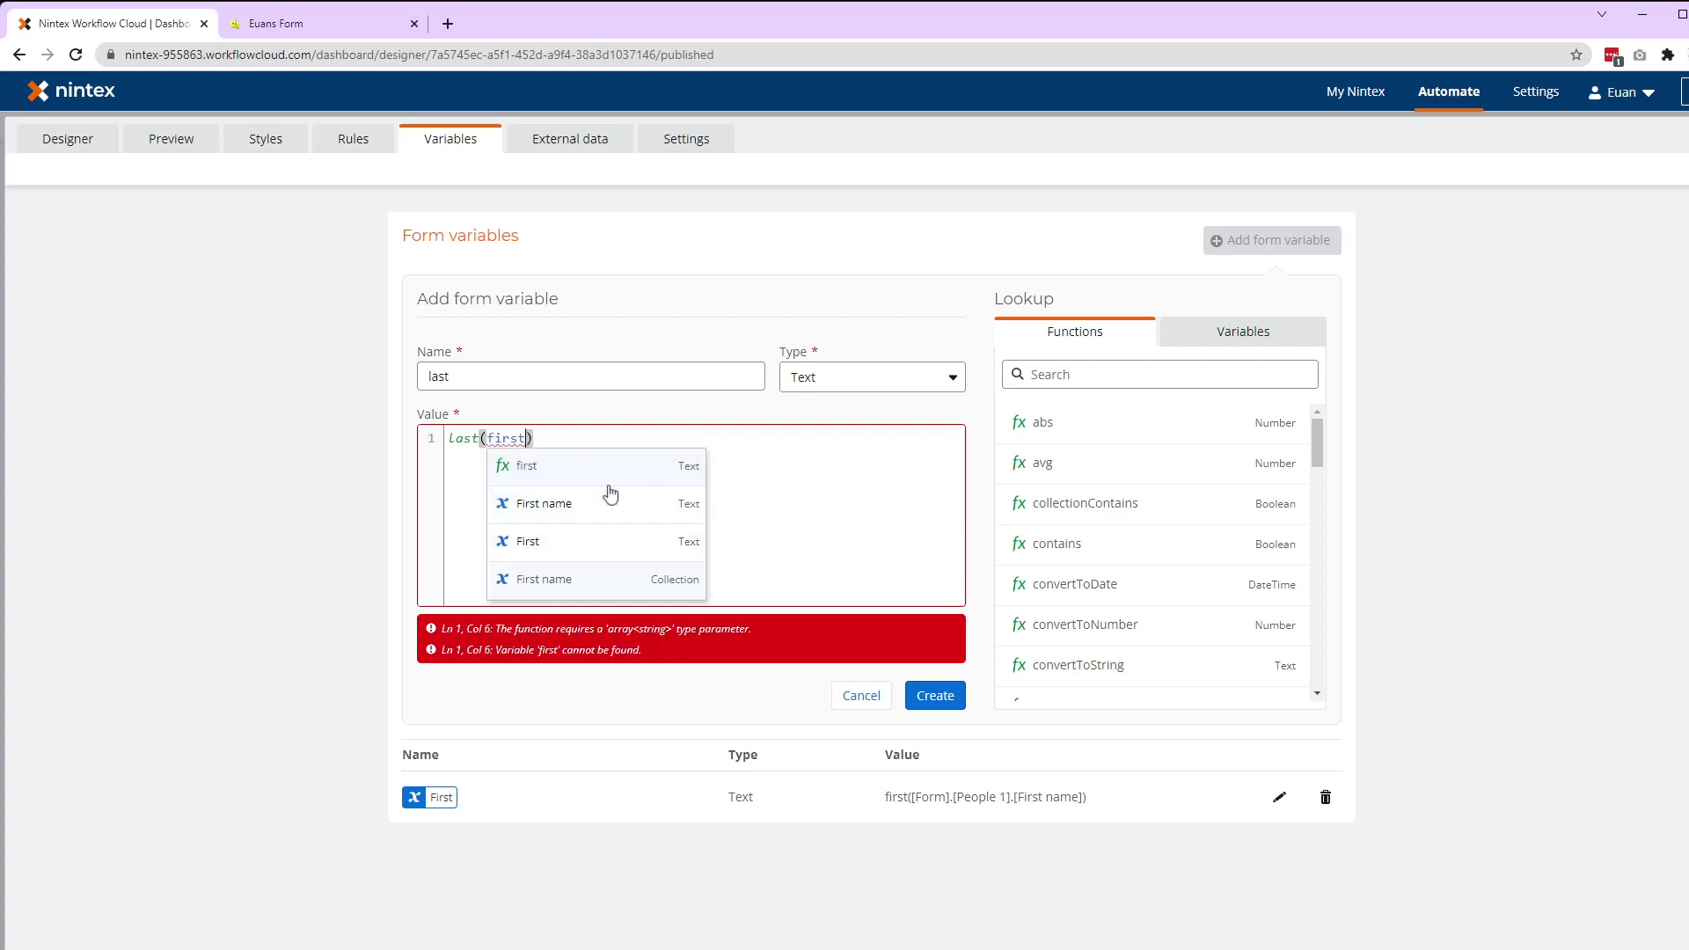
click(610, 501)
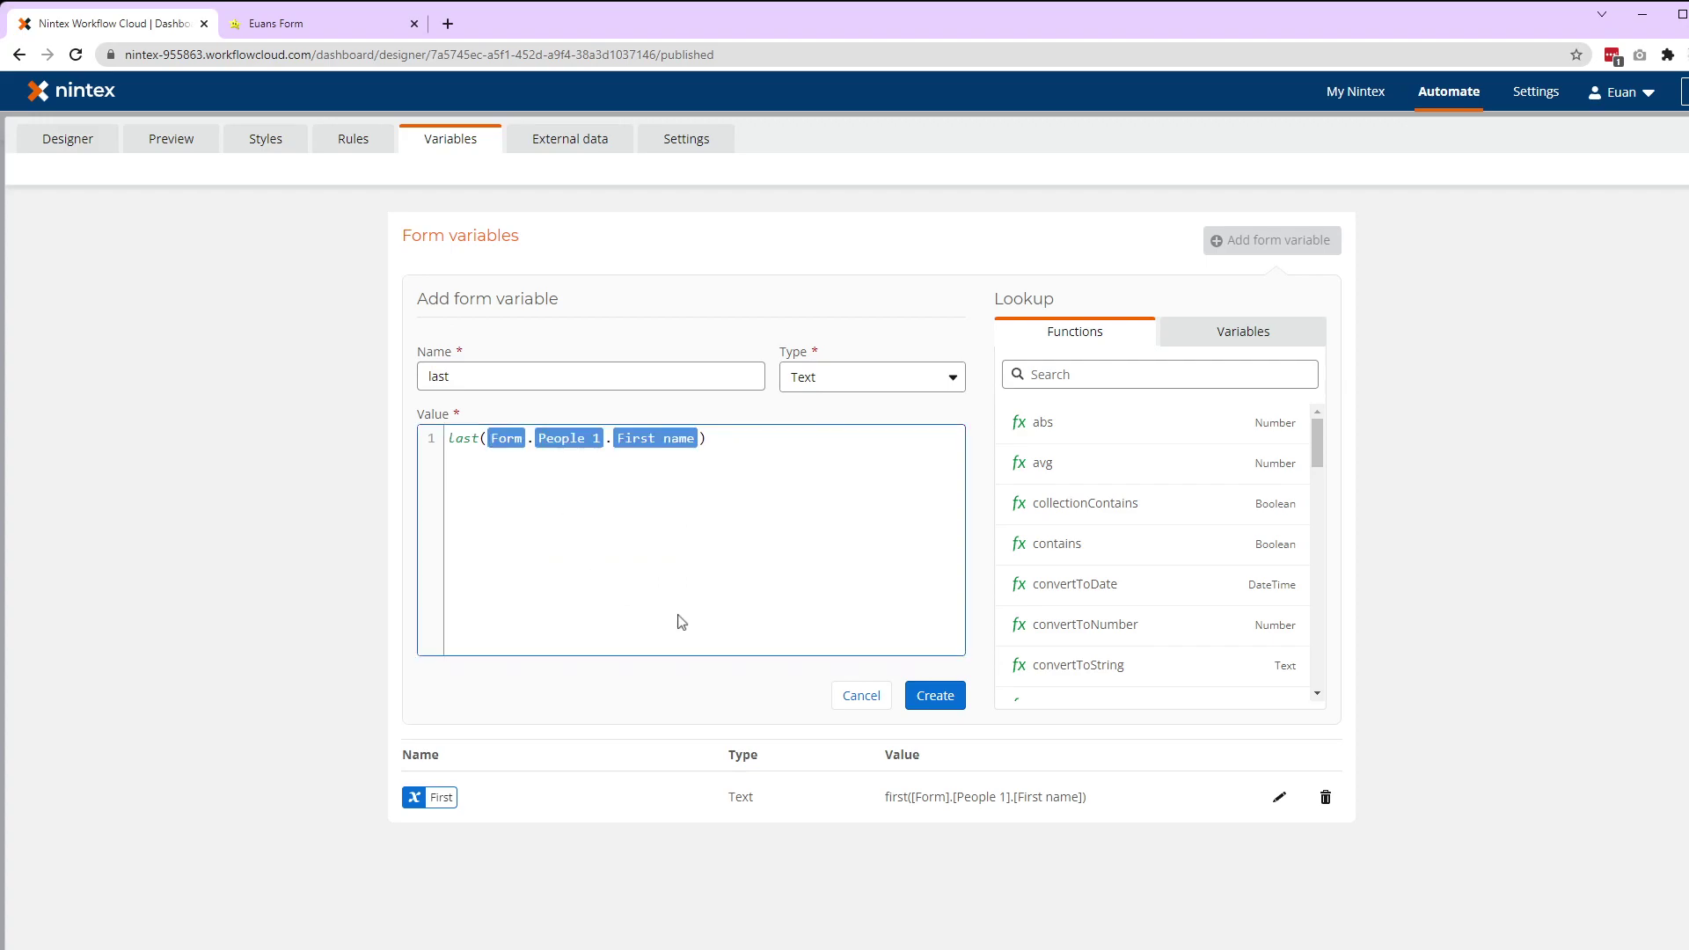
click(934, 695)
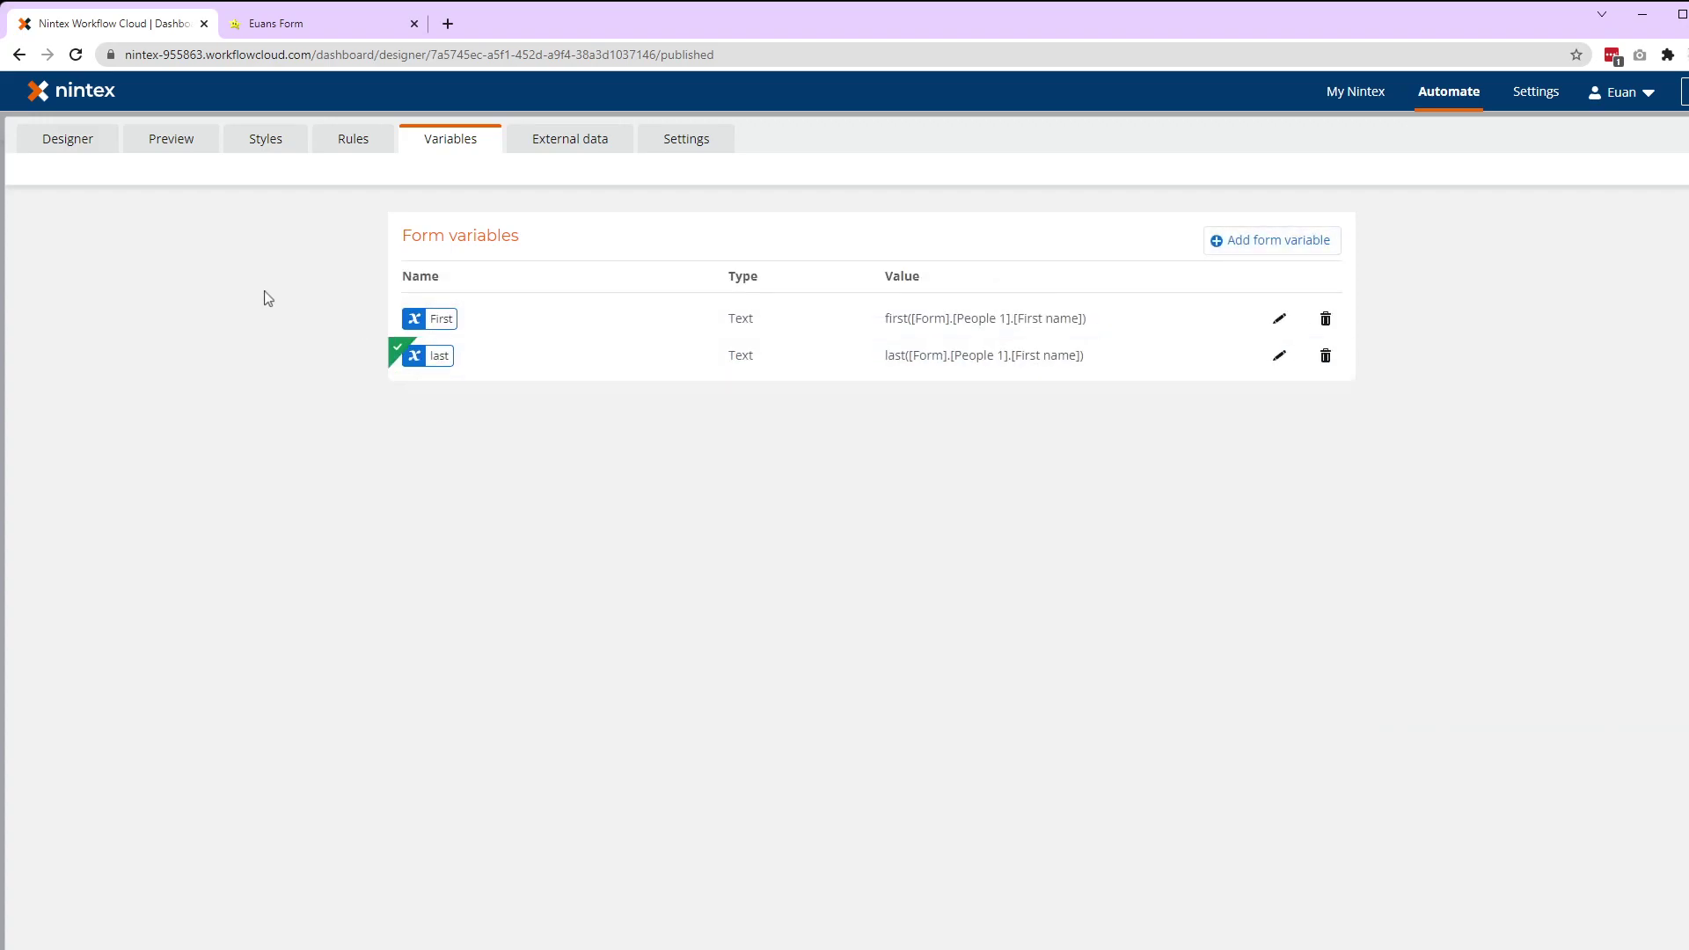
Step: Insert the last variable into the label beneath First
click(33, 148)
click(523, 380)
click(1520, 515)
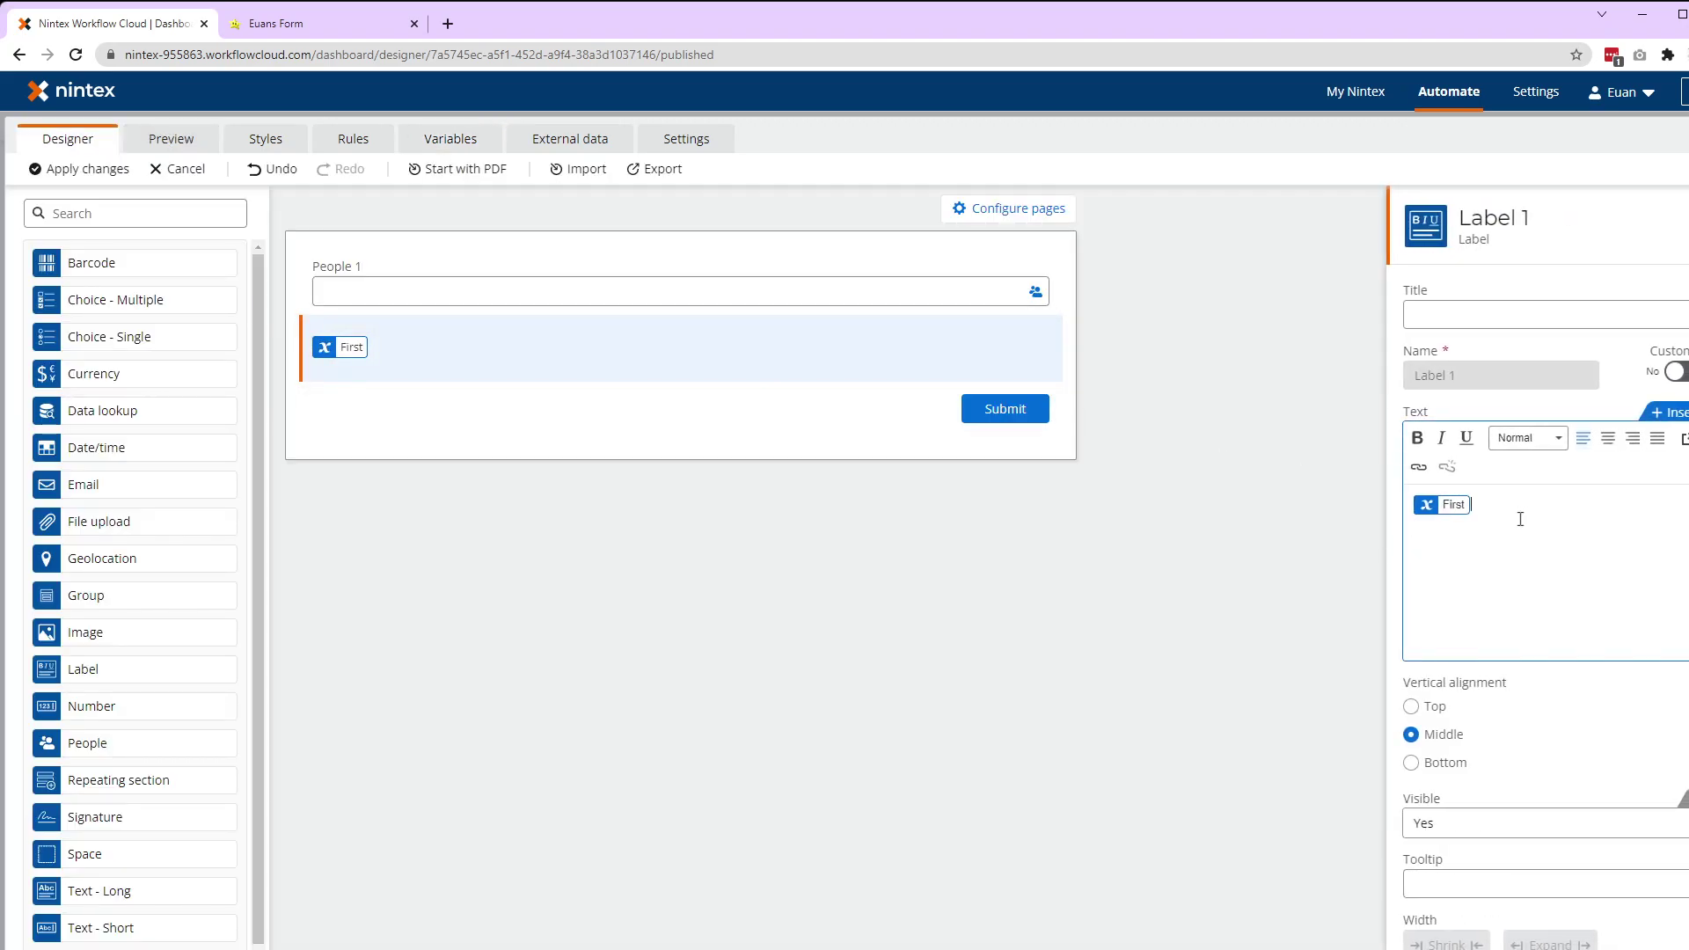
click(1669, 412)
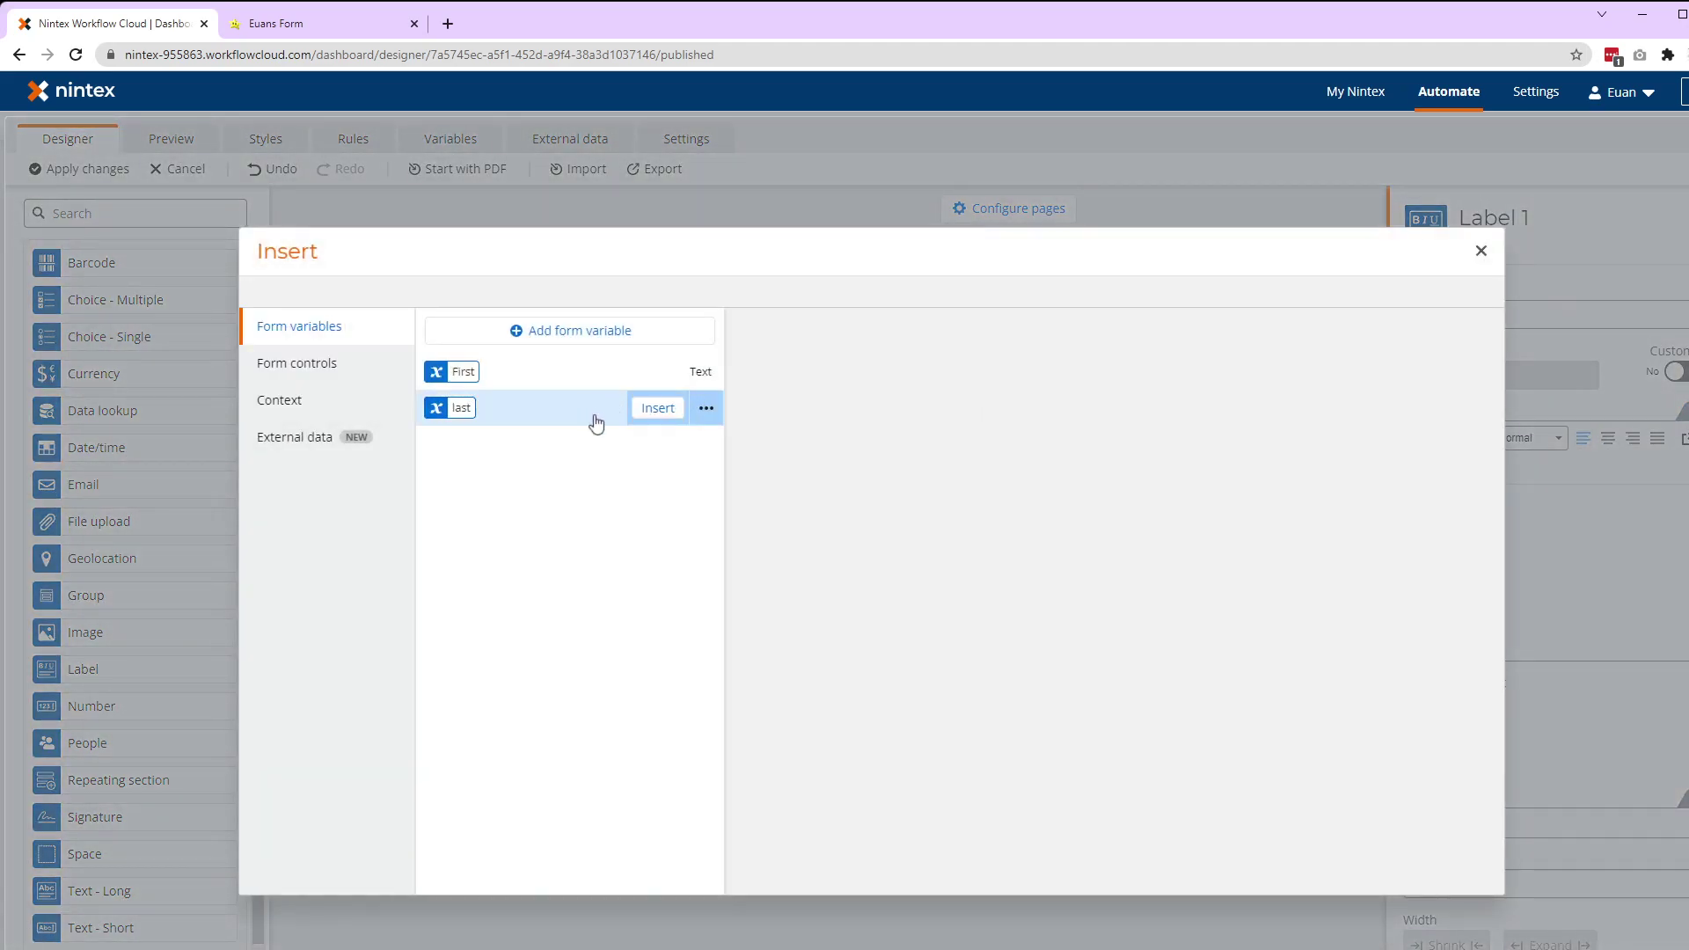
click(656, 408)
click(211, 147)
click(544, 276)
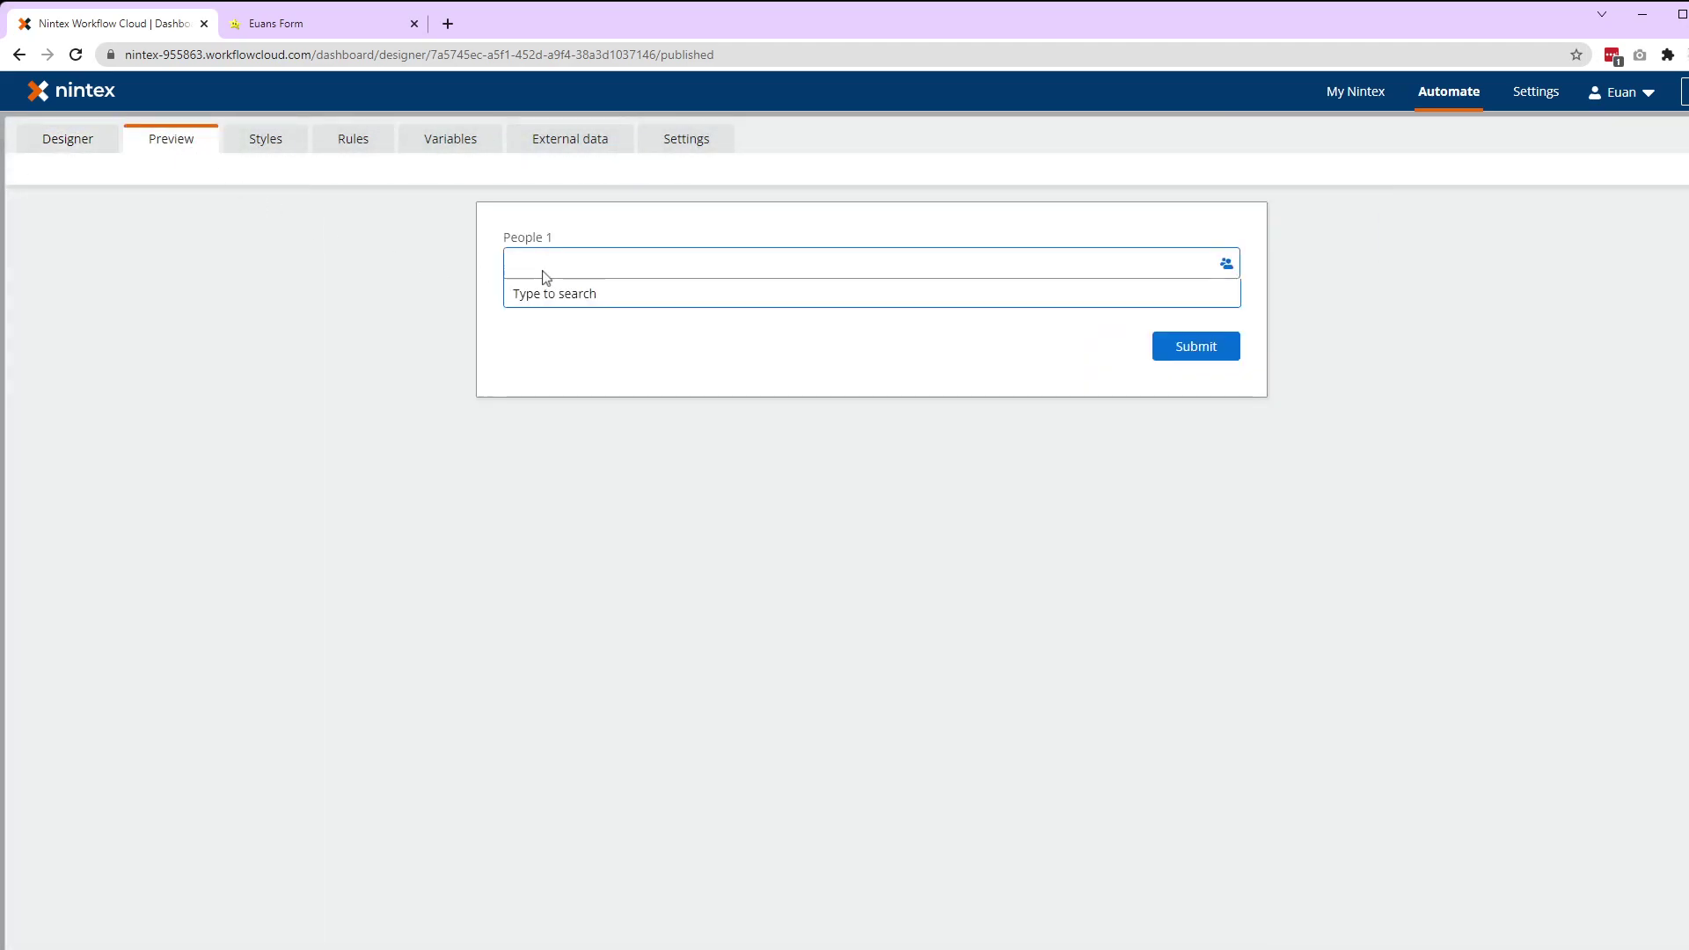
text(adil)
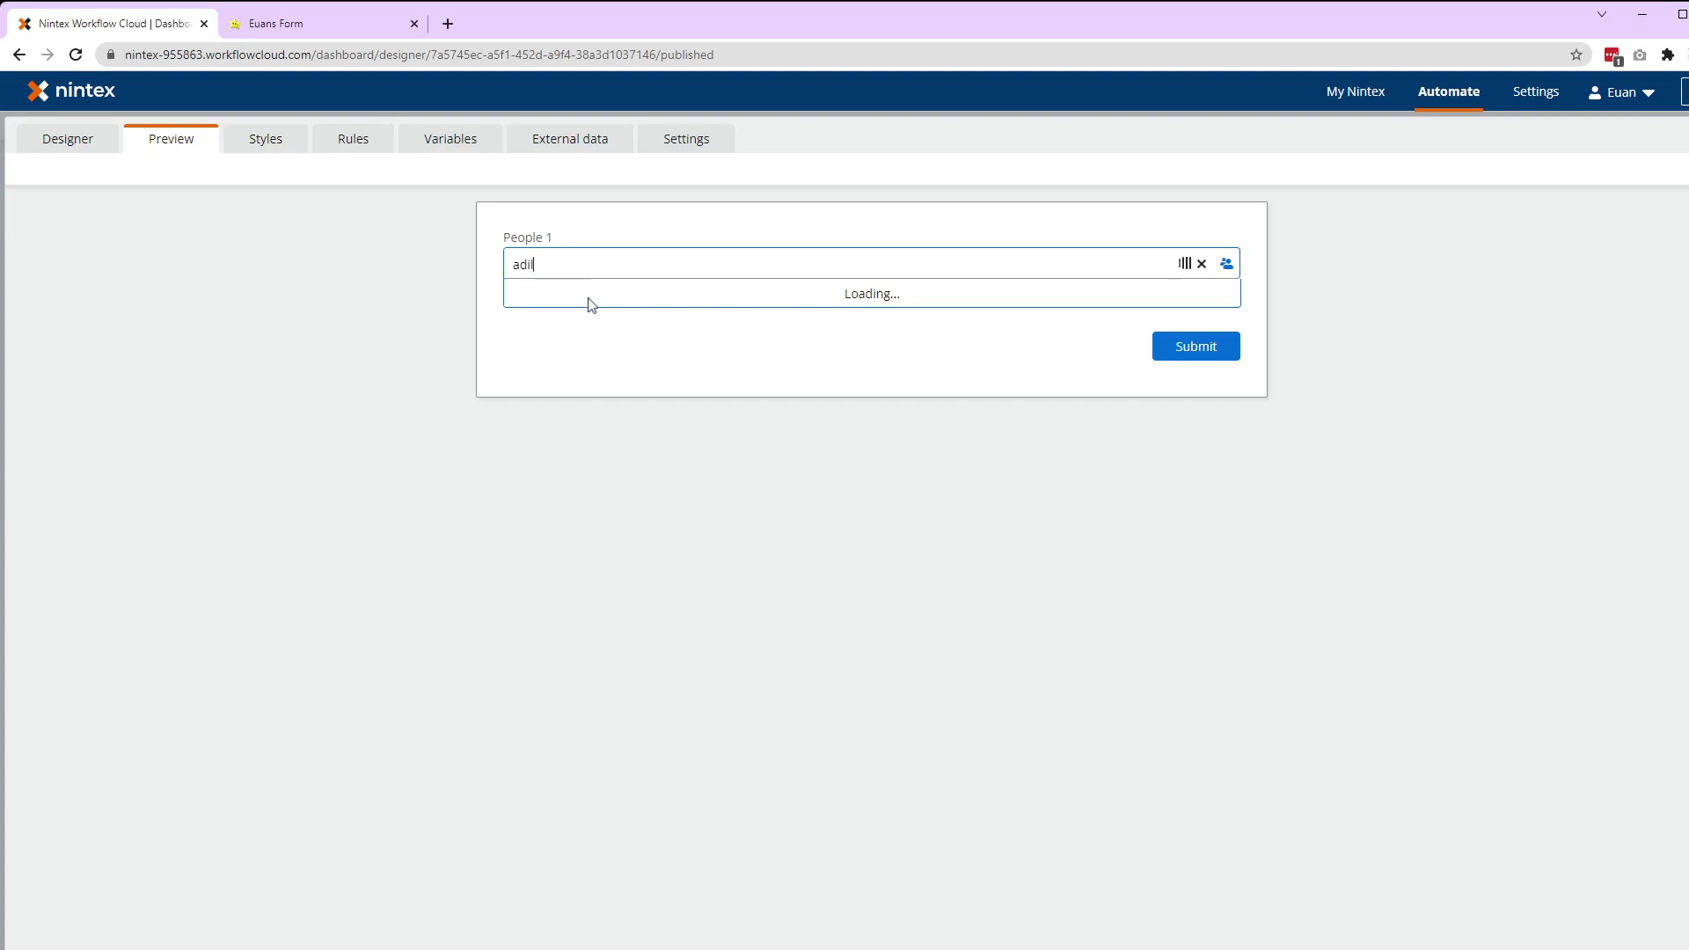
click(596, 309)
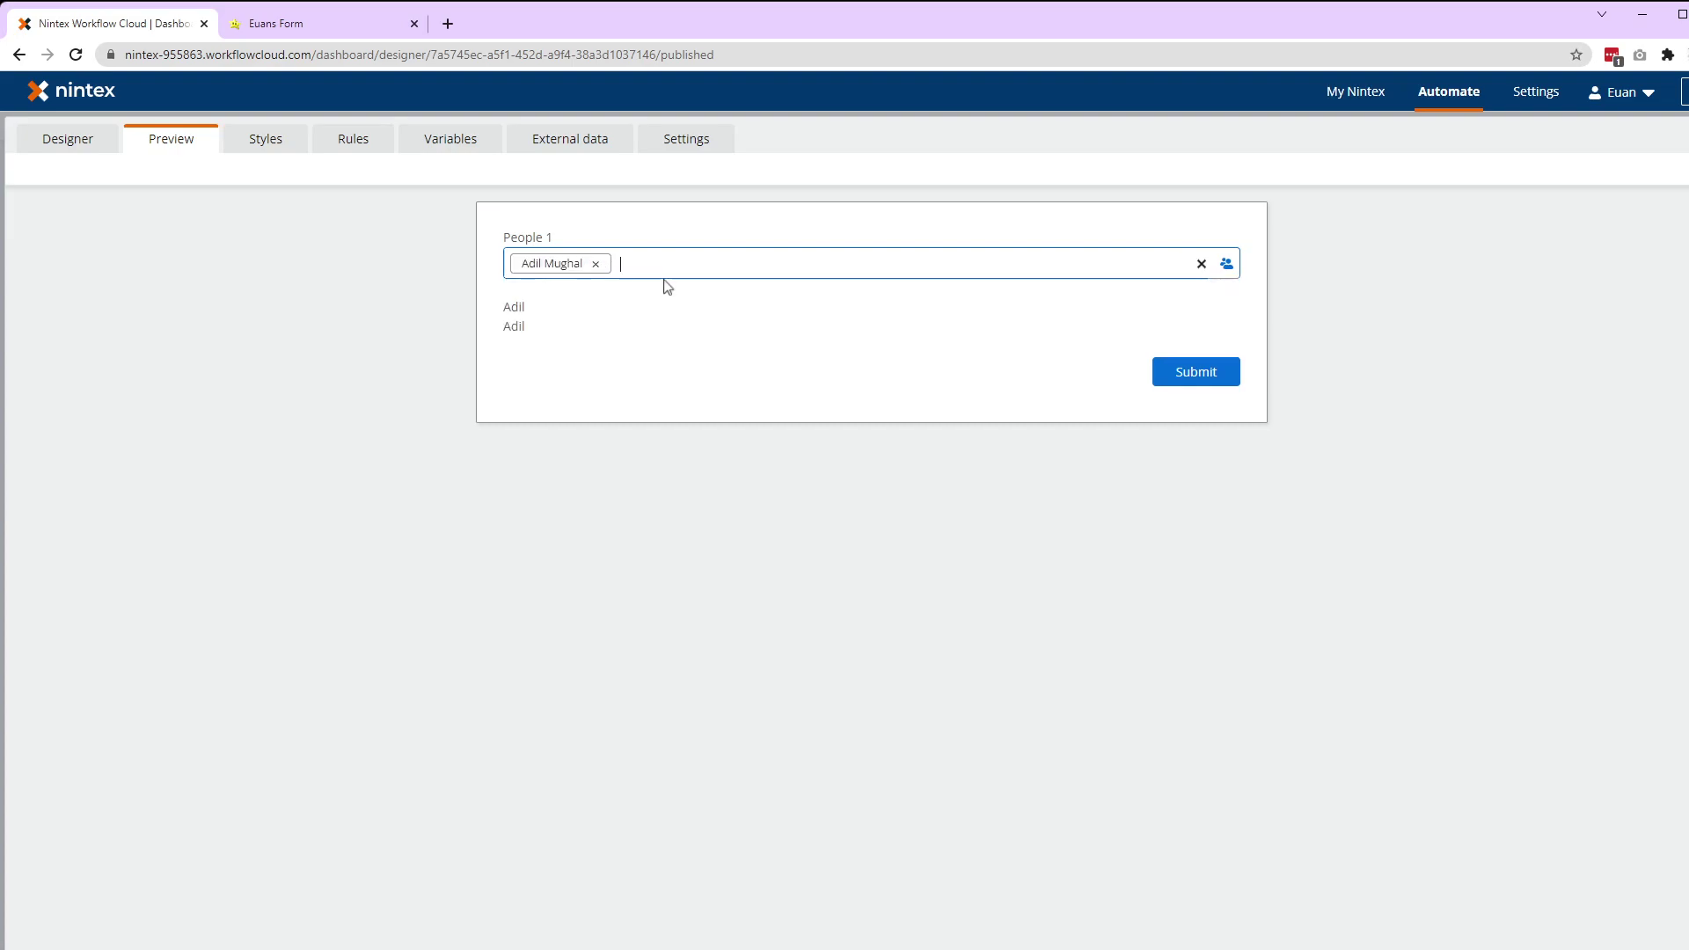
text(euan)
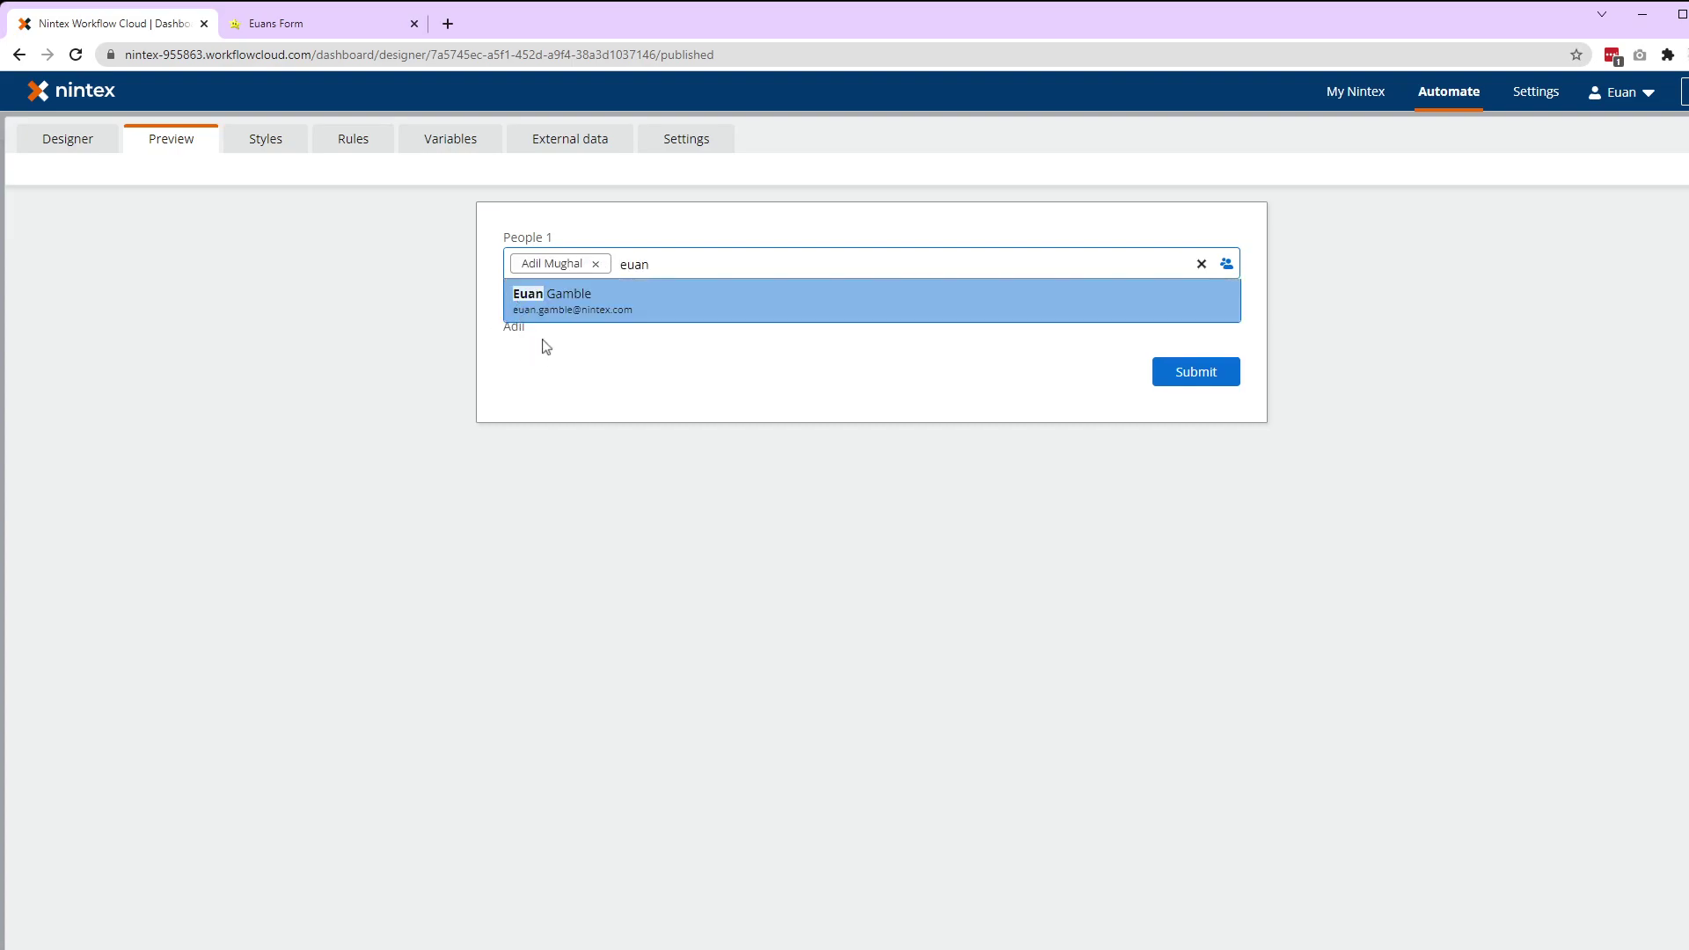
click(589, 306)
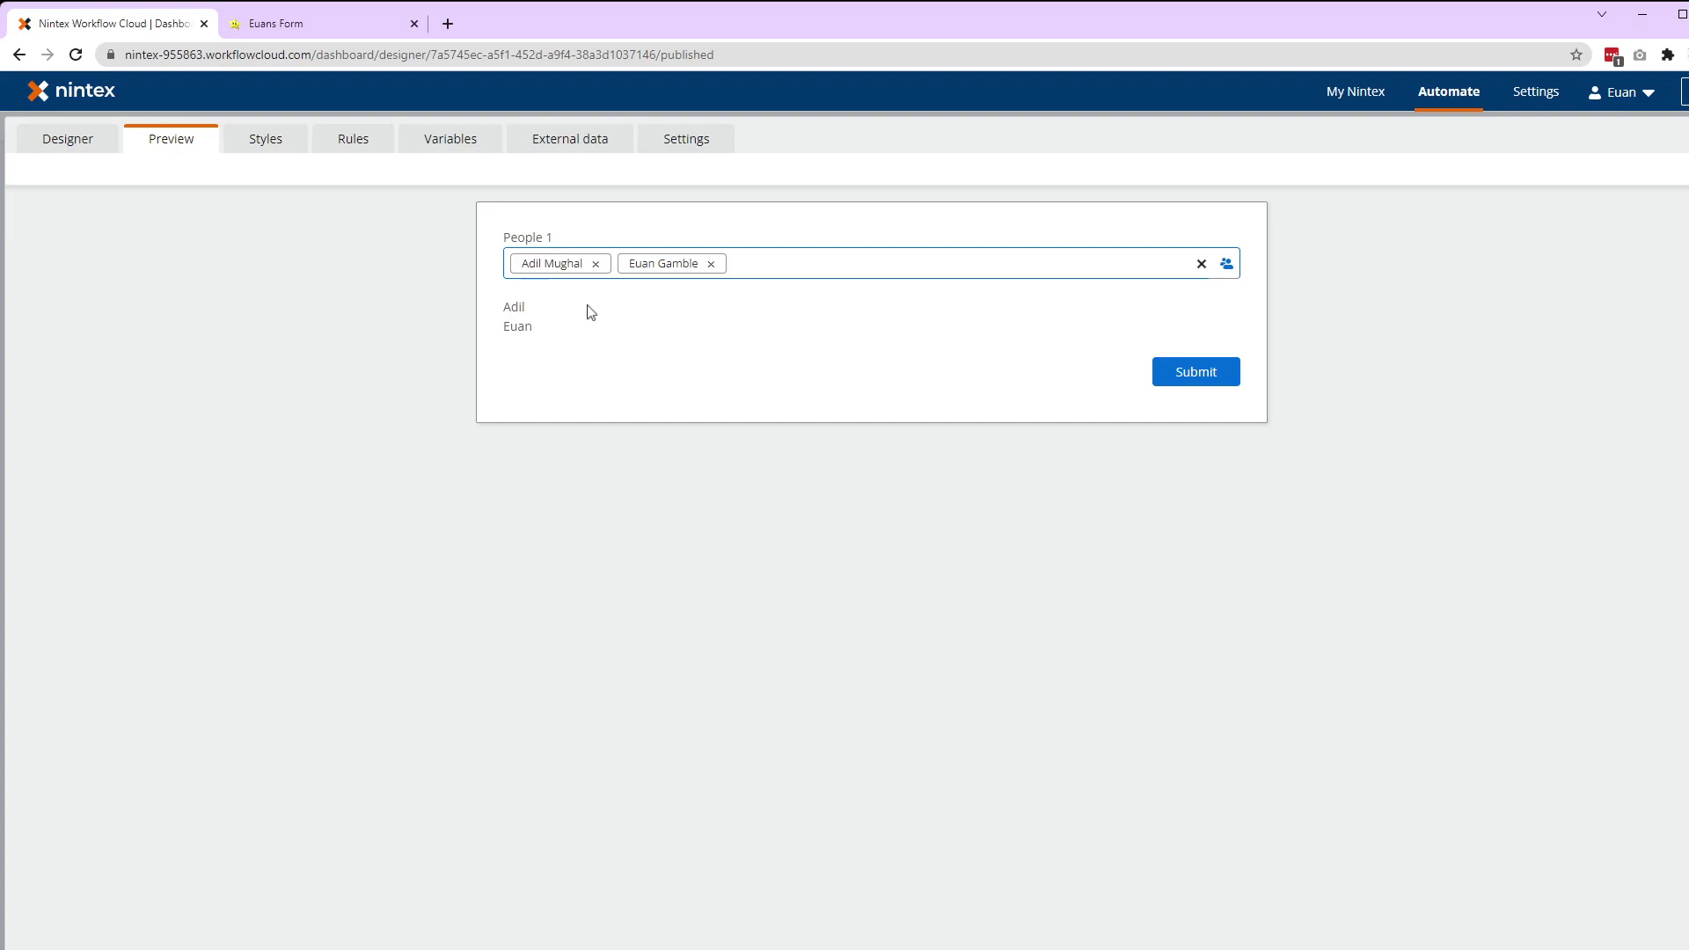
text(josh)
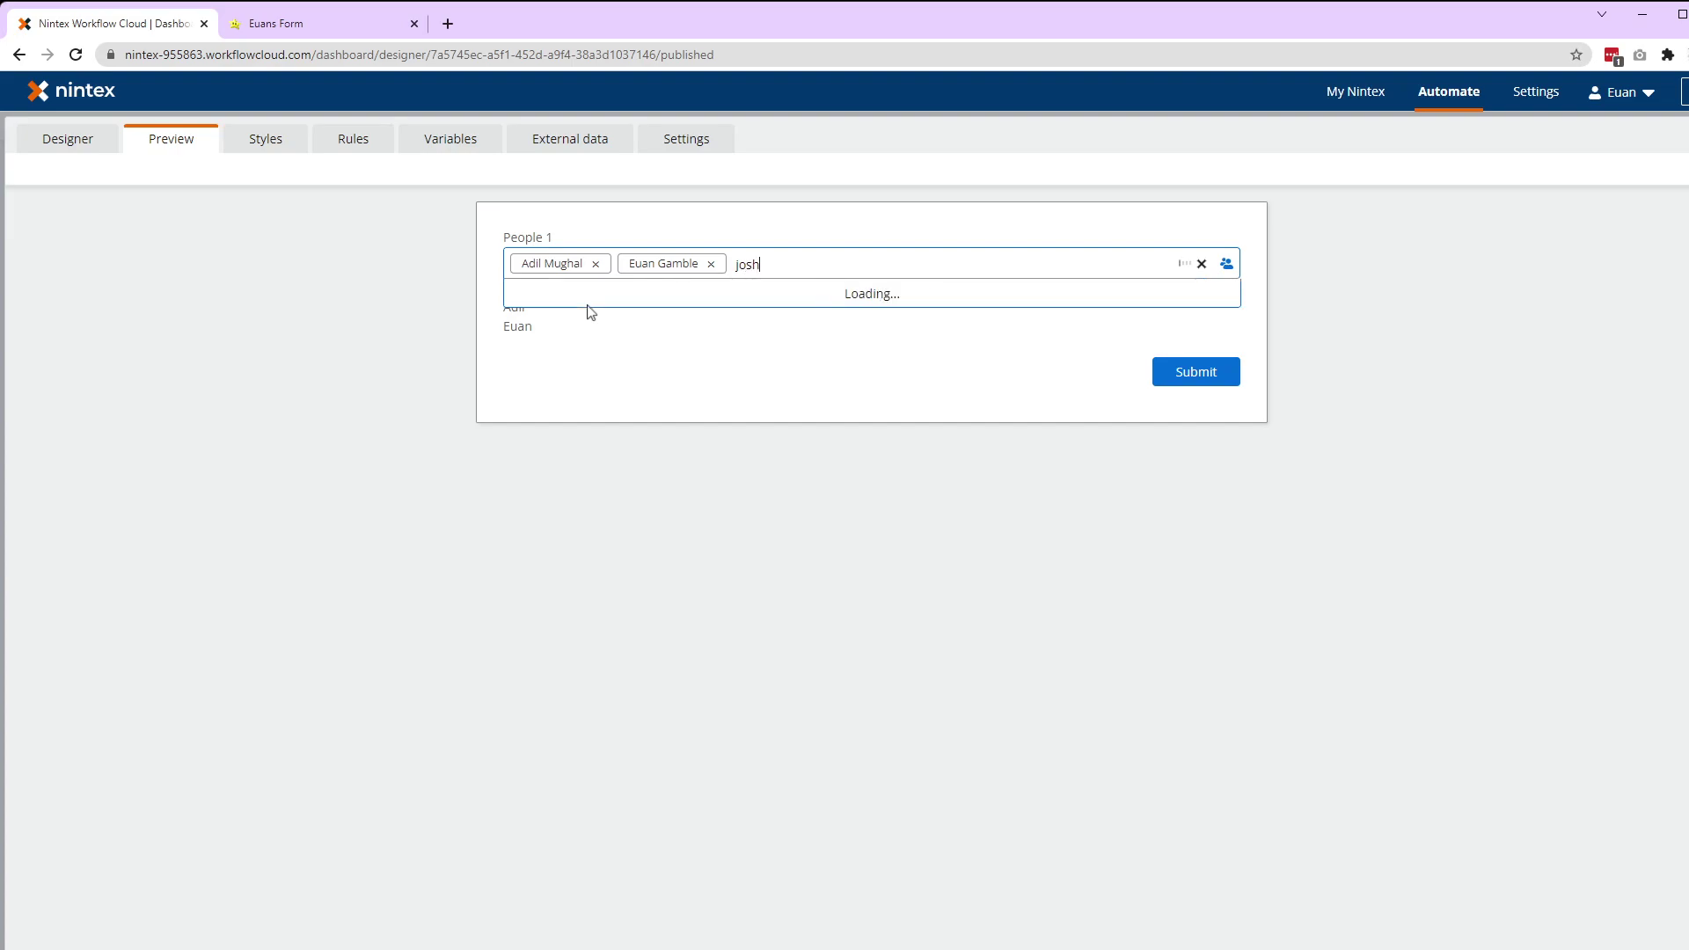
click(662, 311)
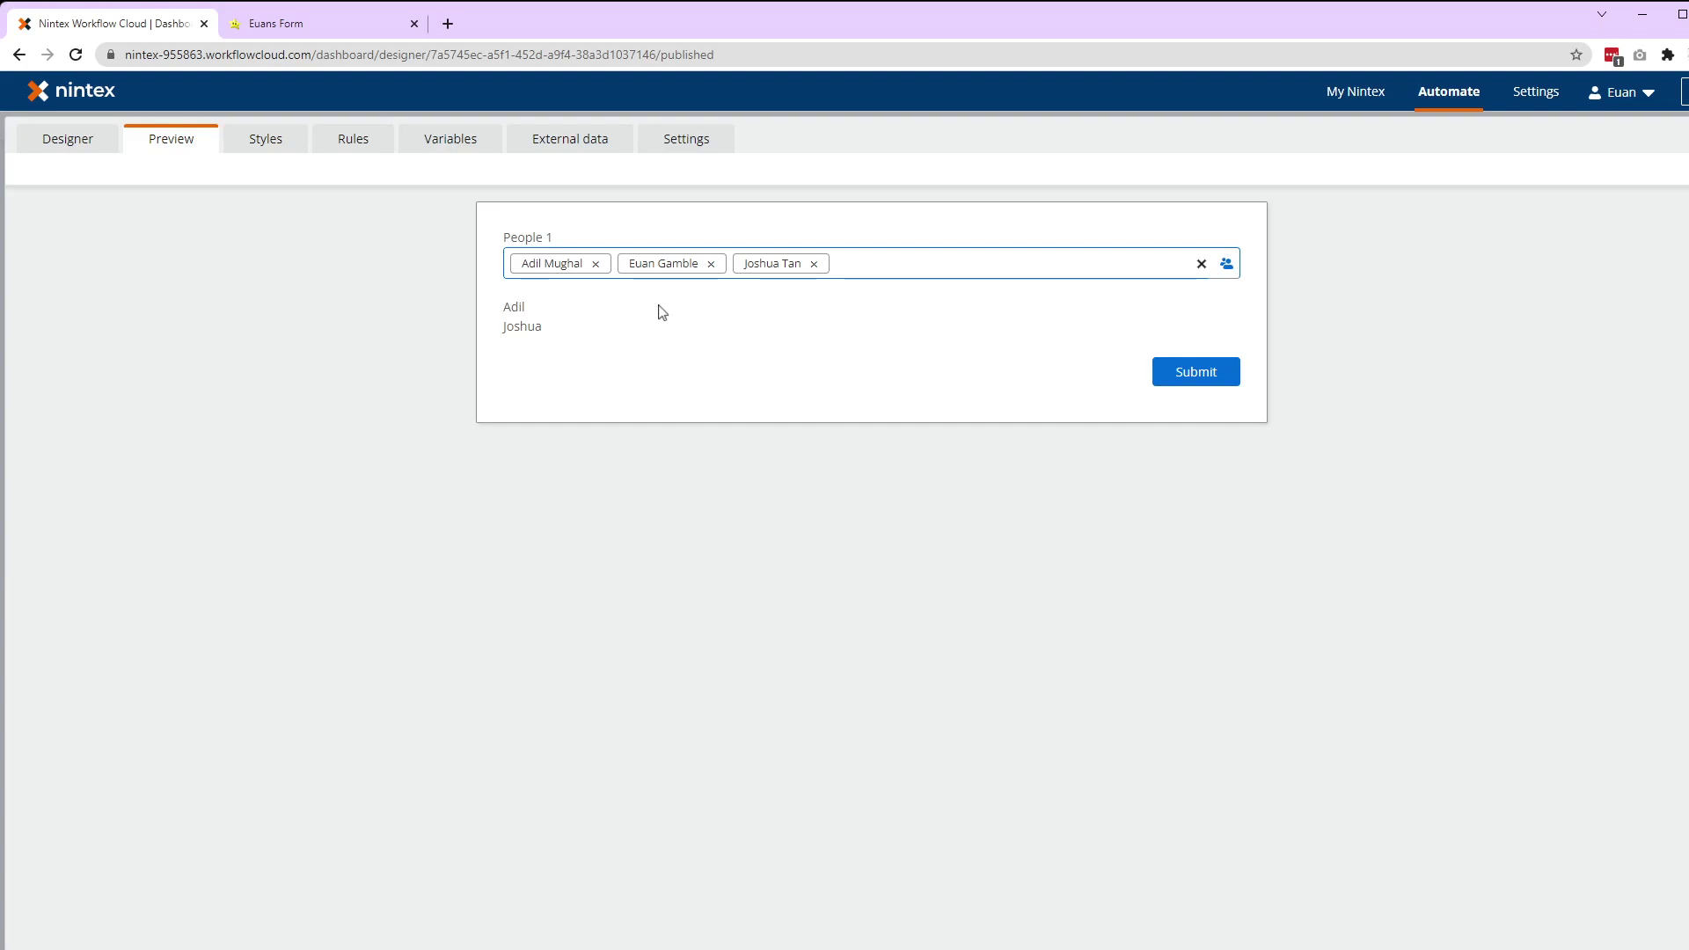
Step: Insert a 'First names' form variable, convertToString(Form.People 1.First name), into the label
click(80, 139)
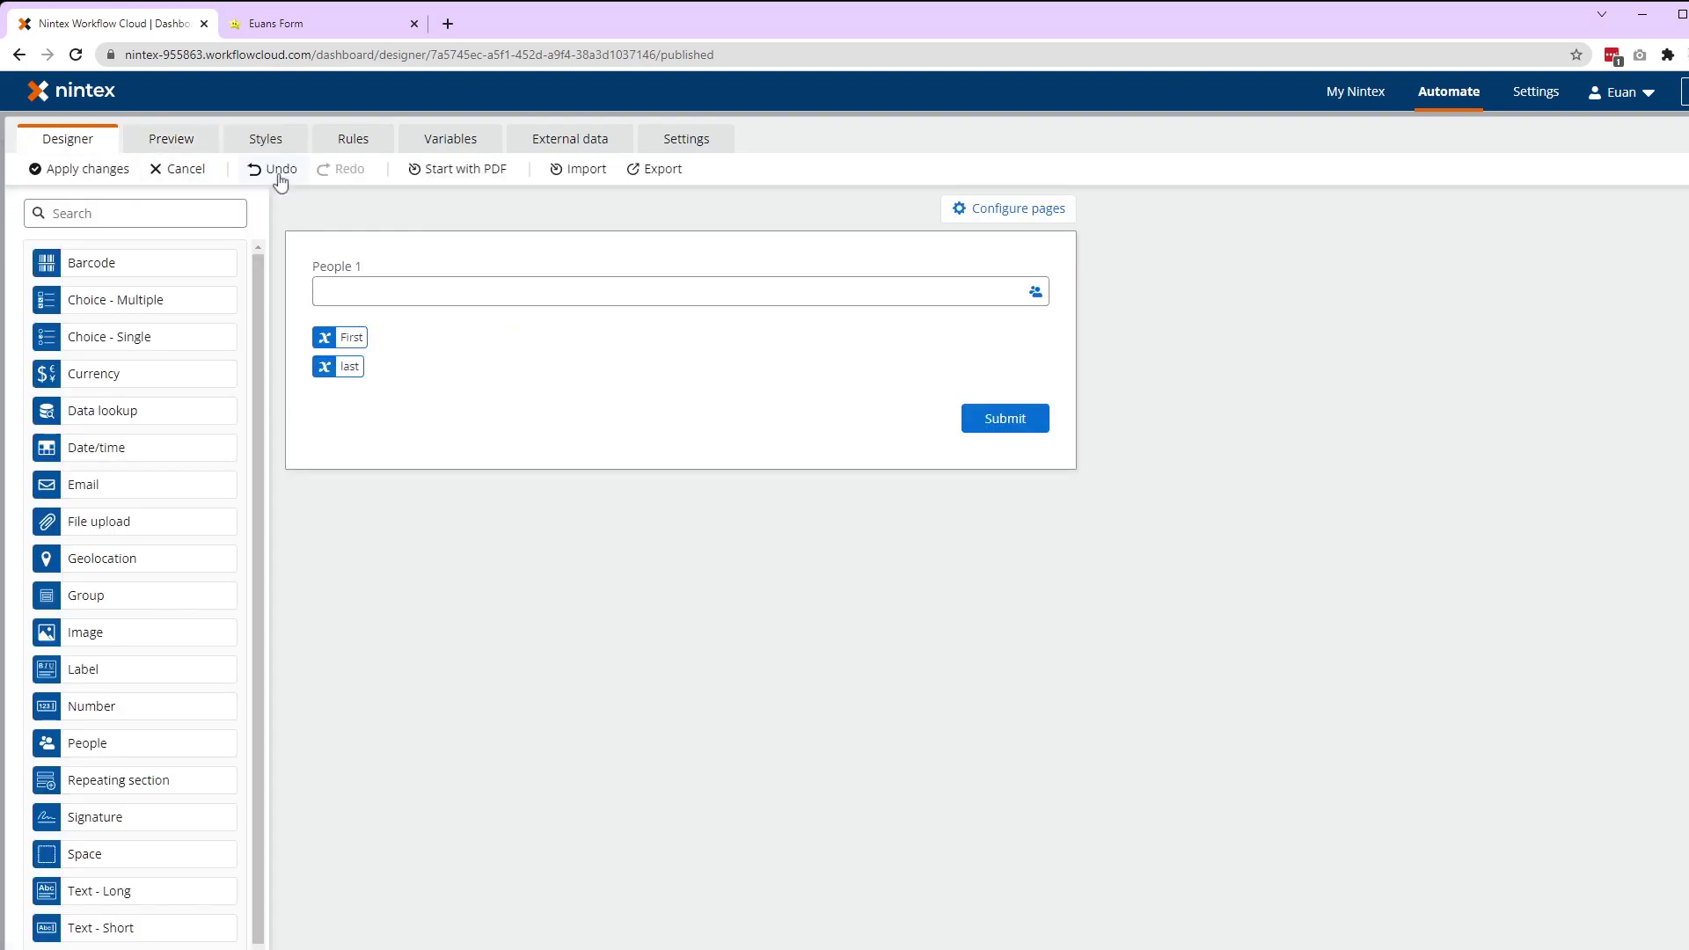
click(620, 364)
click(1530, 538)
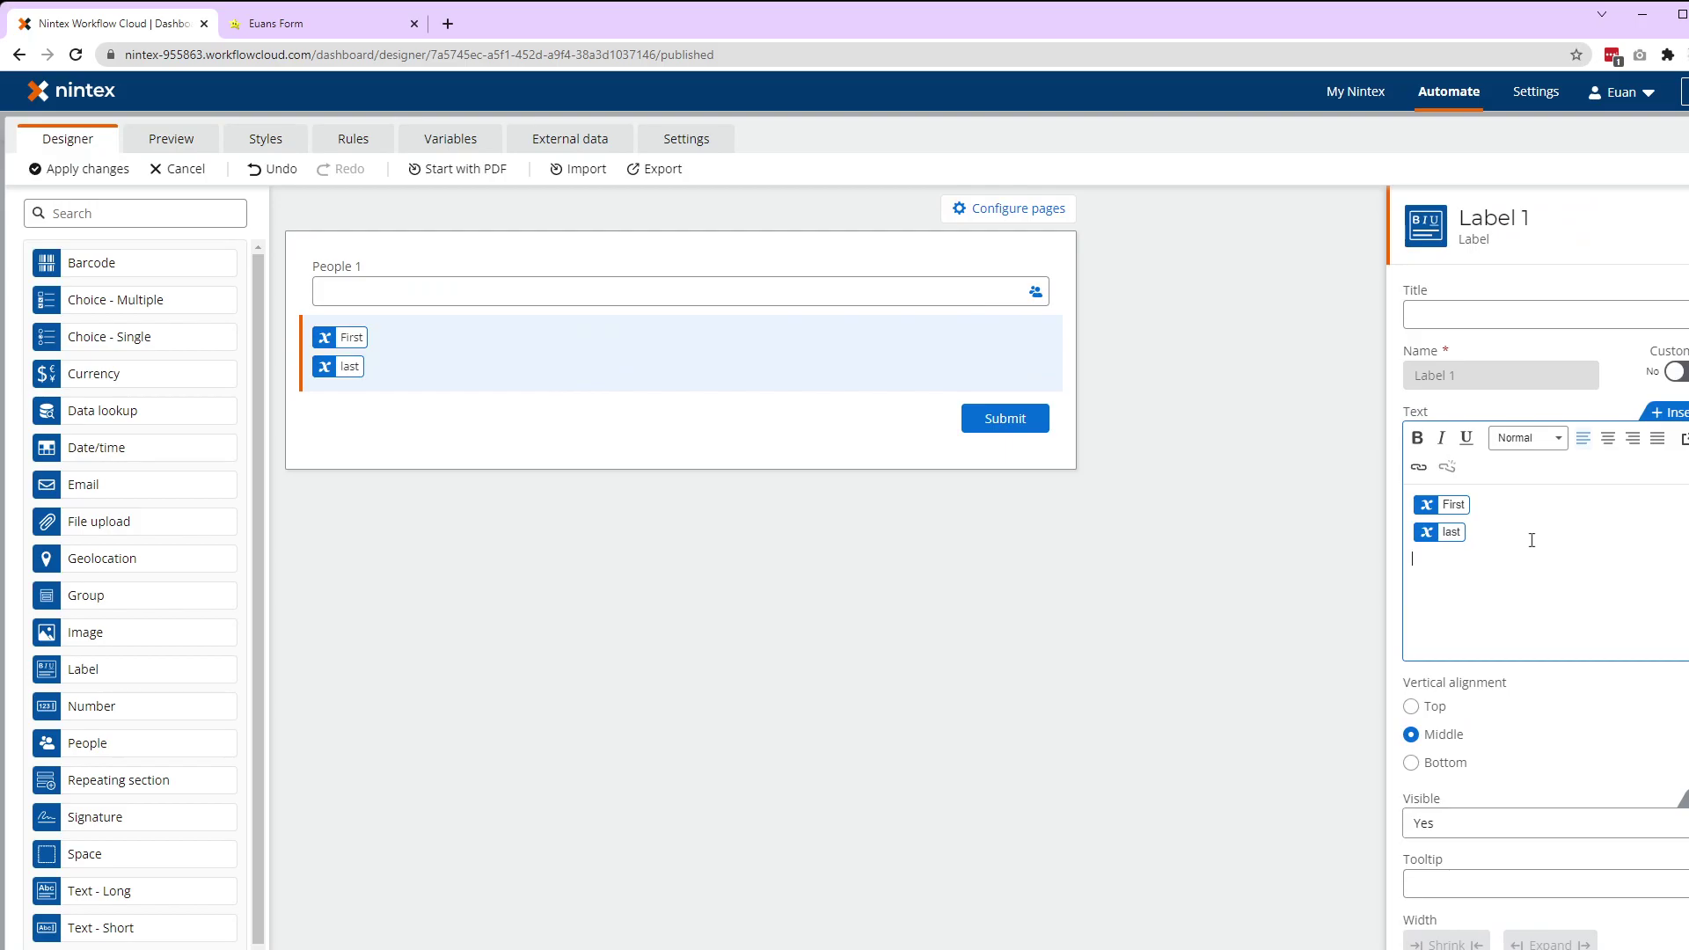
click(1673, 413)
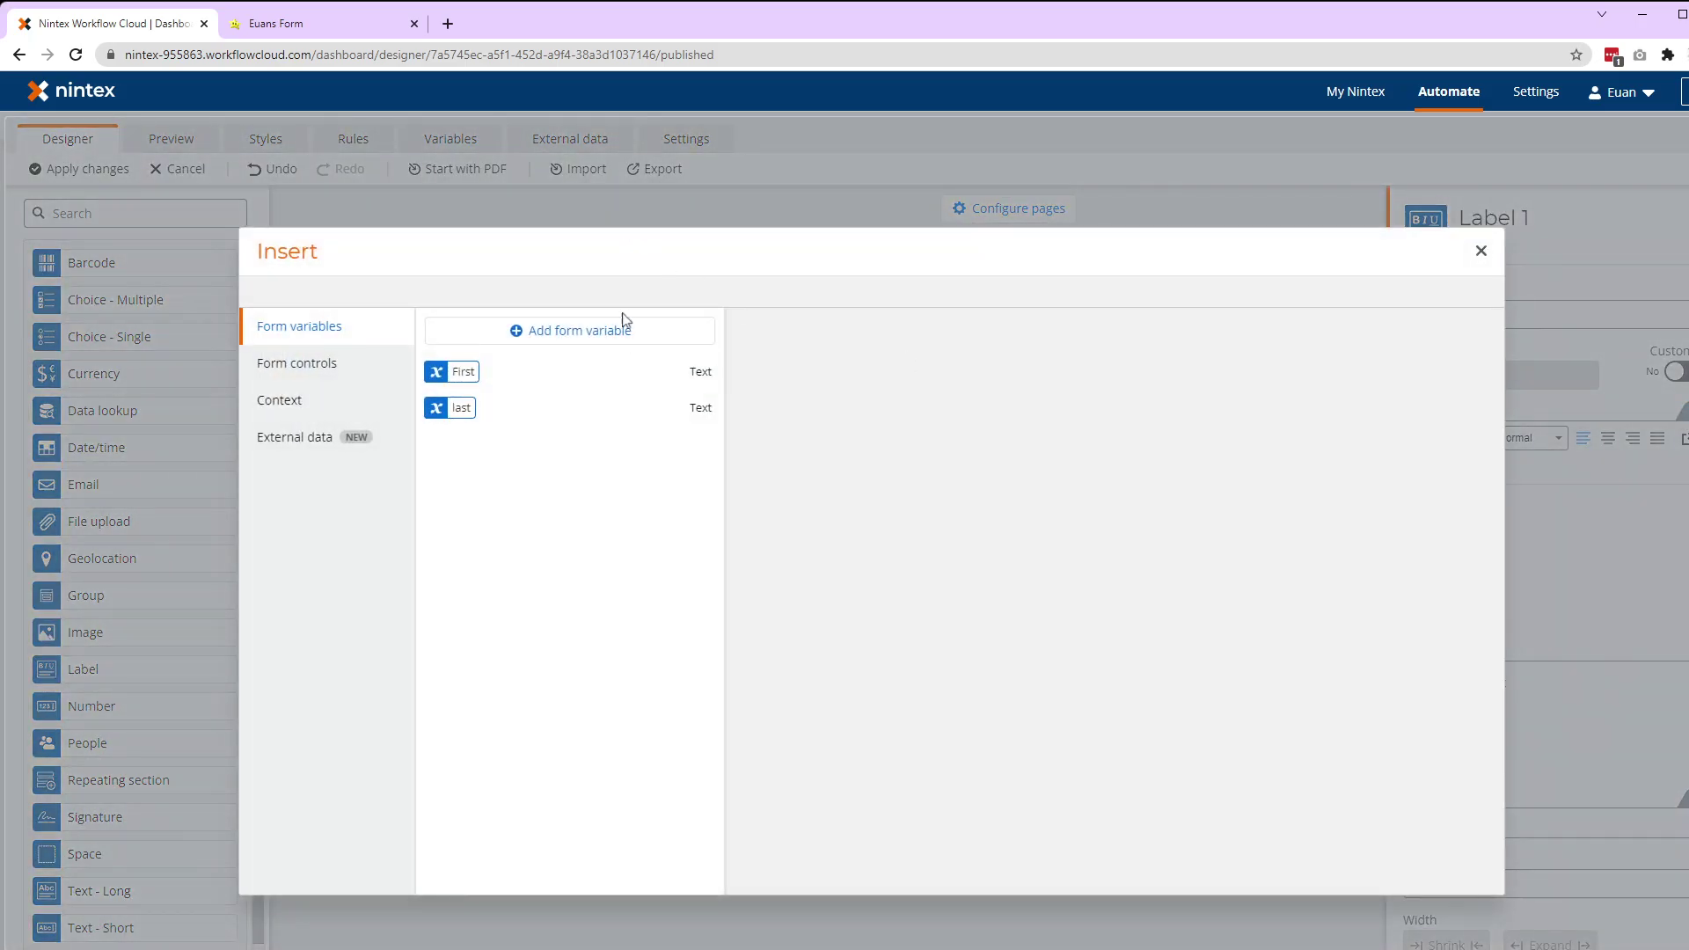
click(560, 345)
click(697, 423)
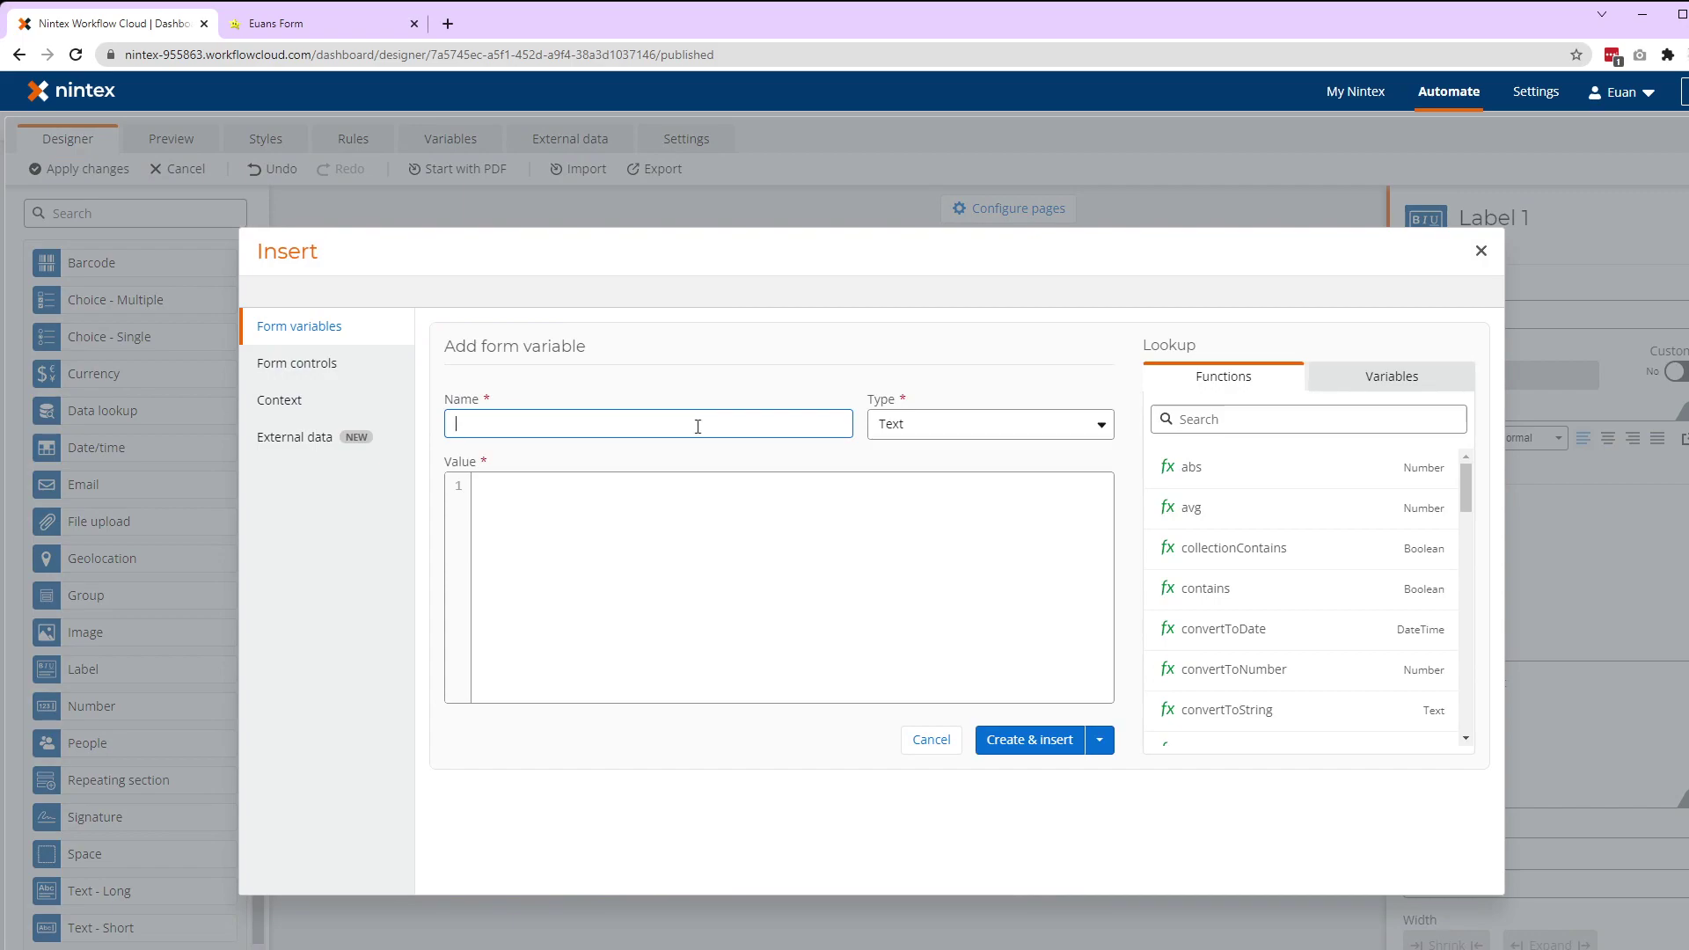
text(First names)
key(Tab)
key(Tab)
text(conver)
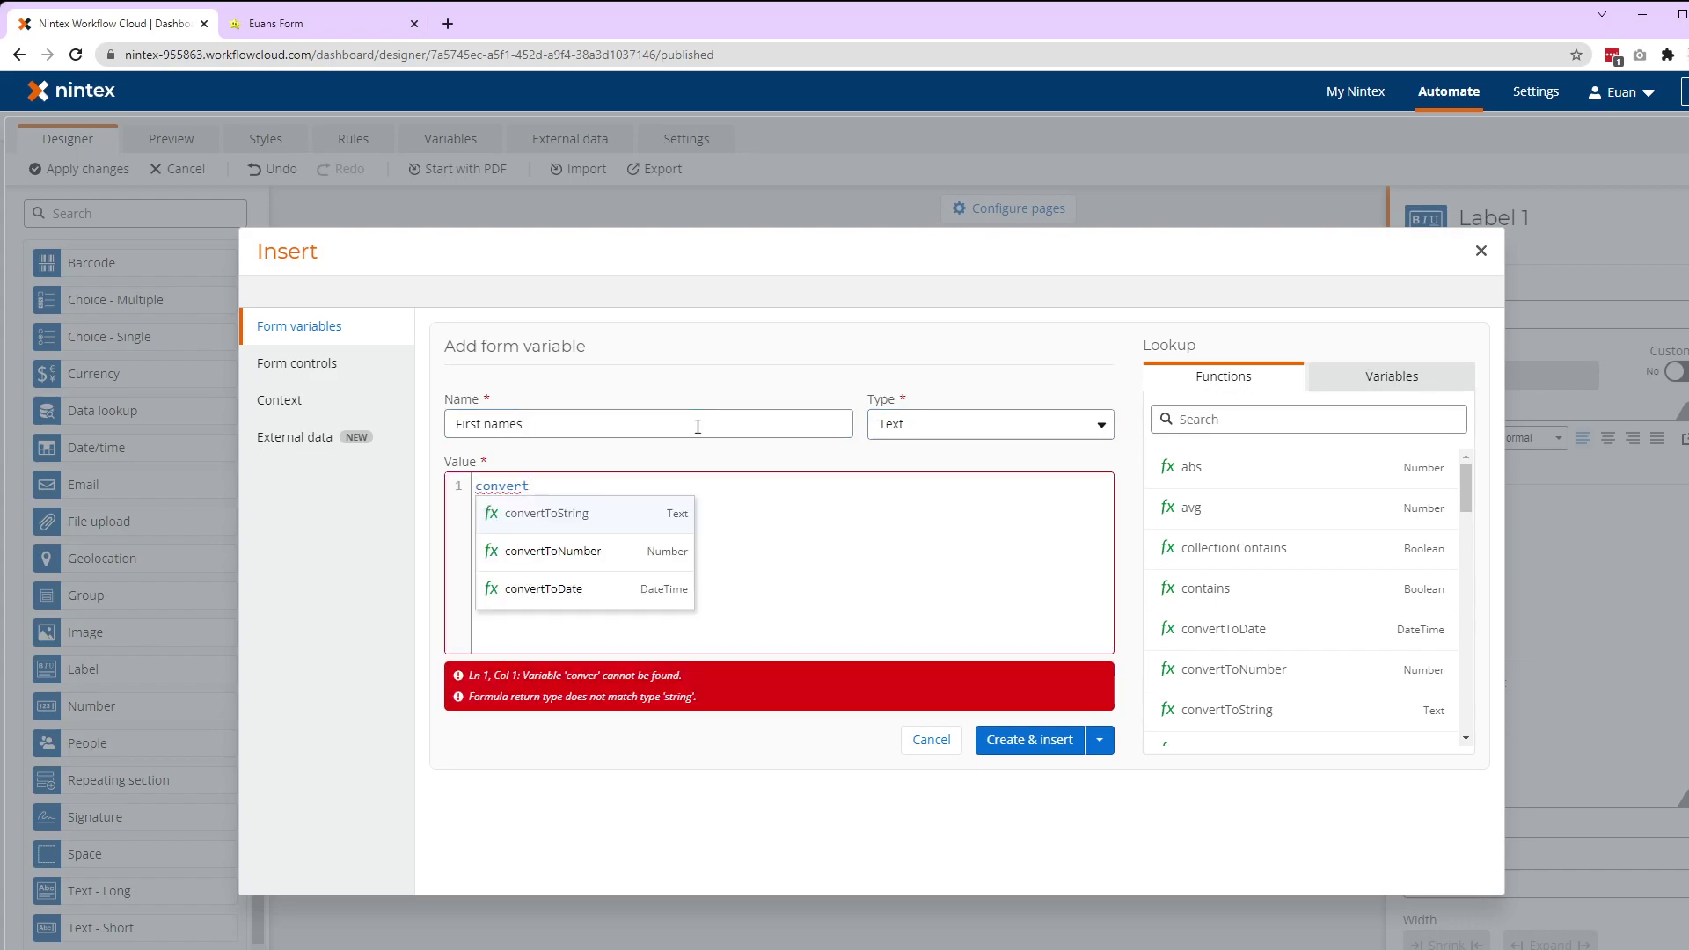
text(tto)
key(Return)
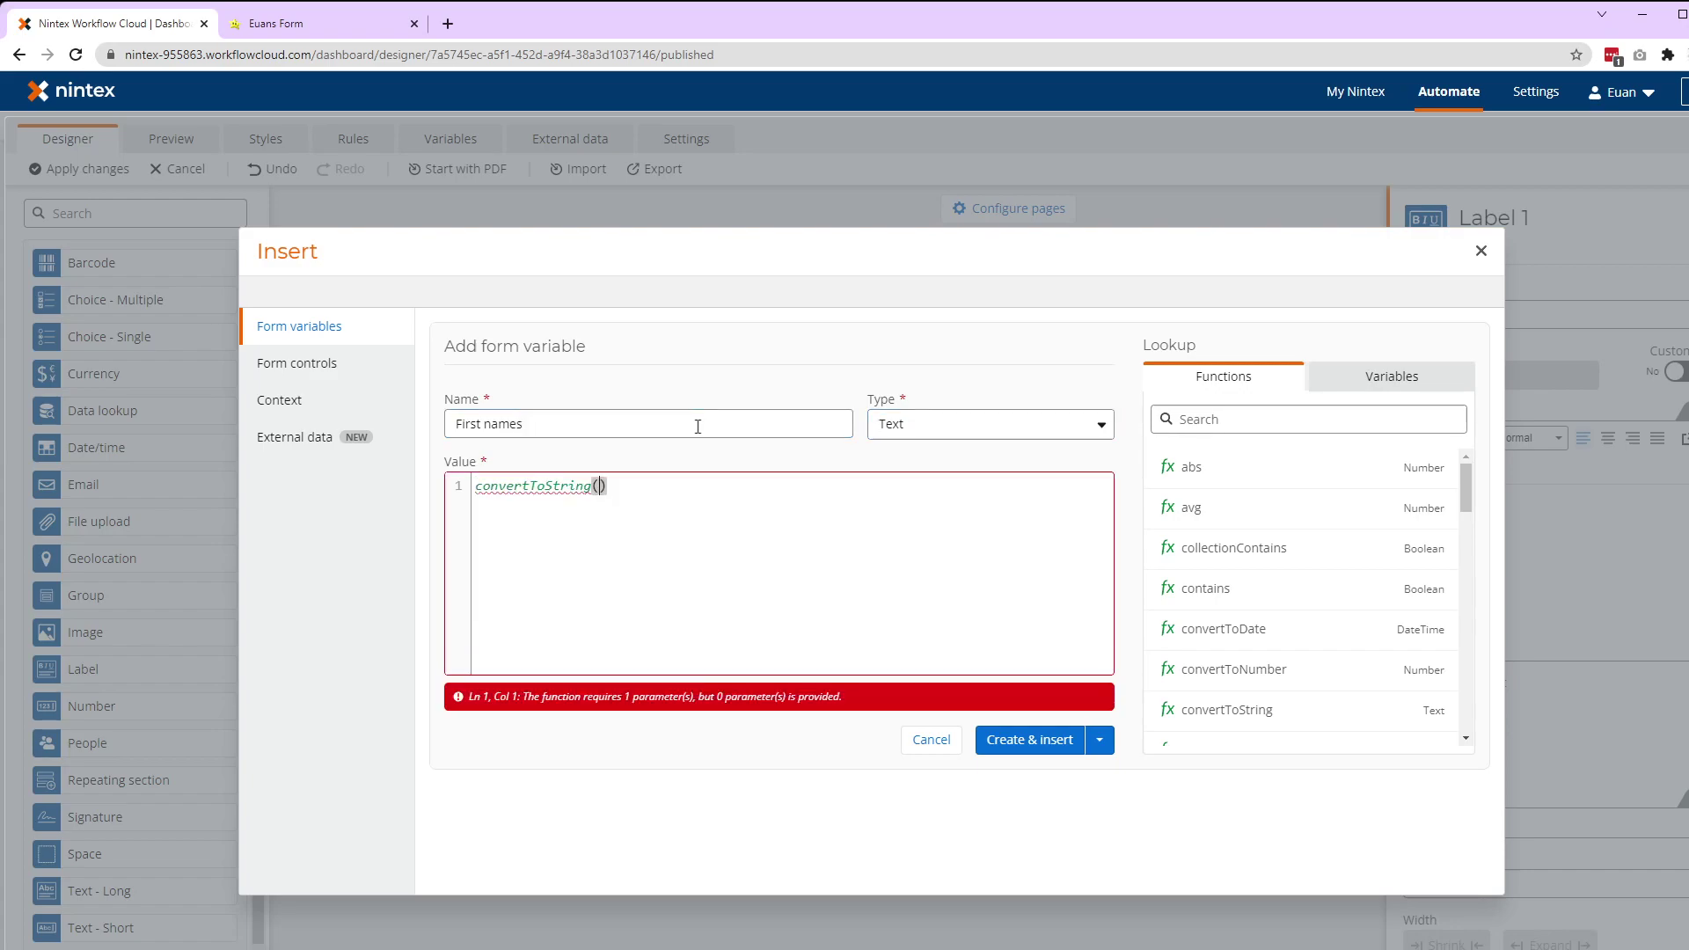
text(first)
key(Down)
key(Down)
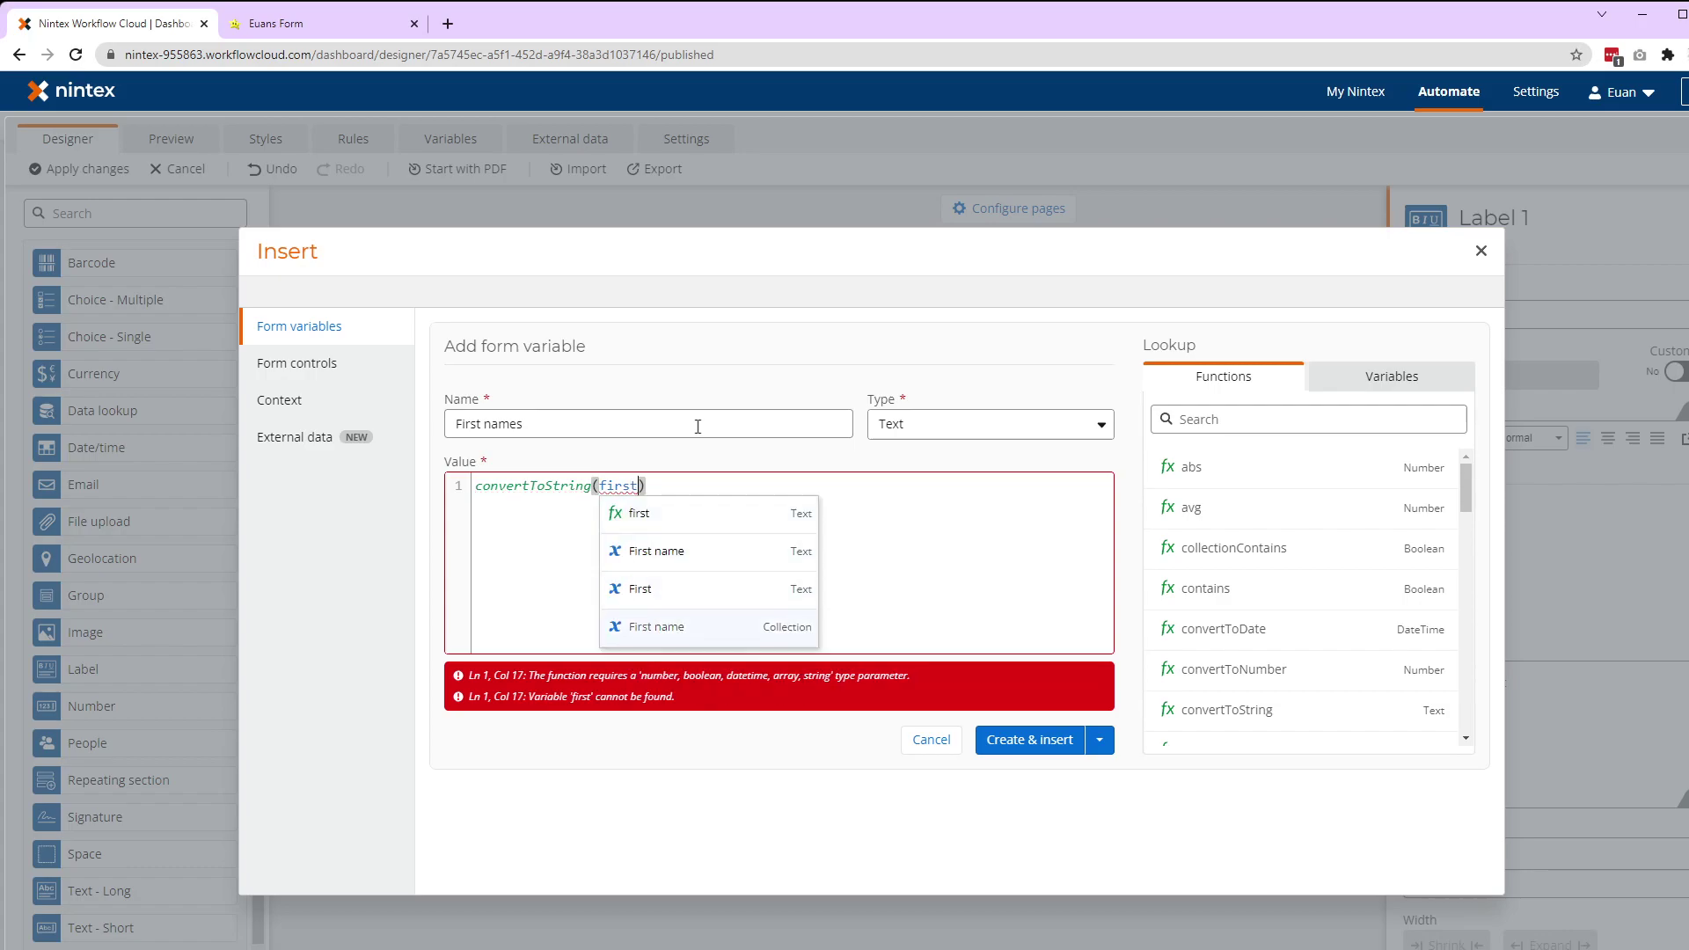
key(Return)
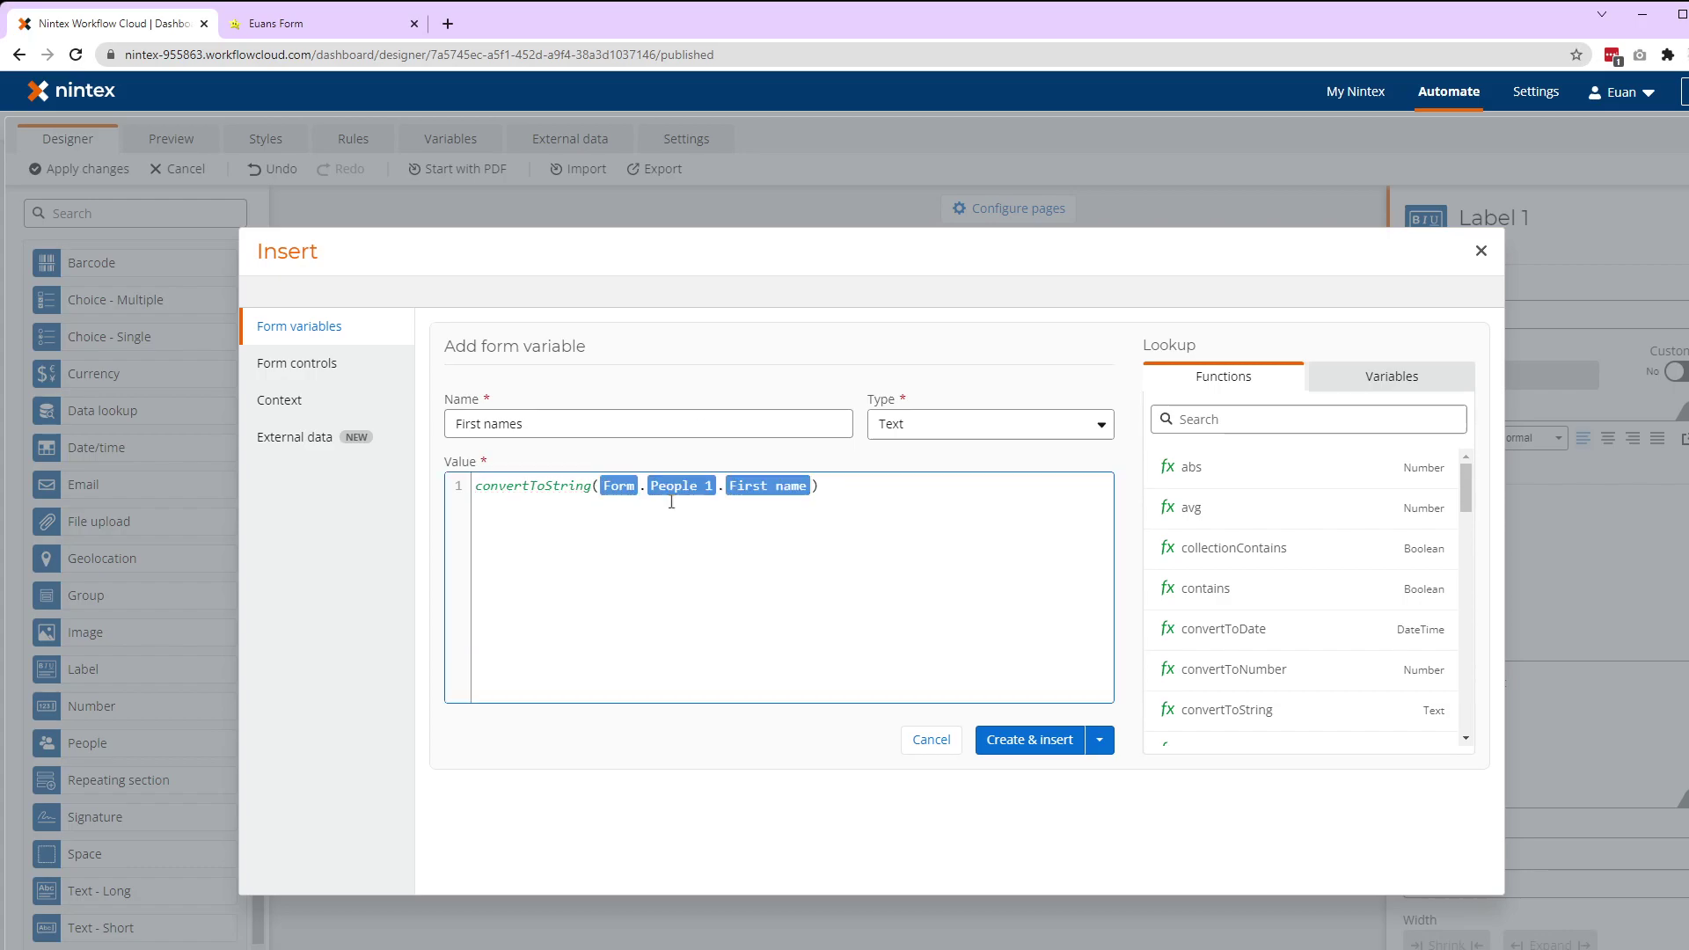
click(1030, 738)
Step: Preview the form and pick three people in People 1 to see comma-joined first names
click(171, 138)
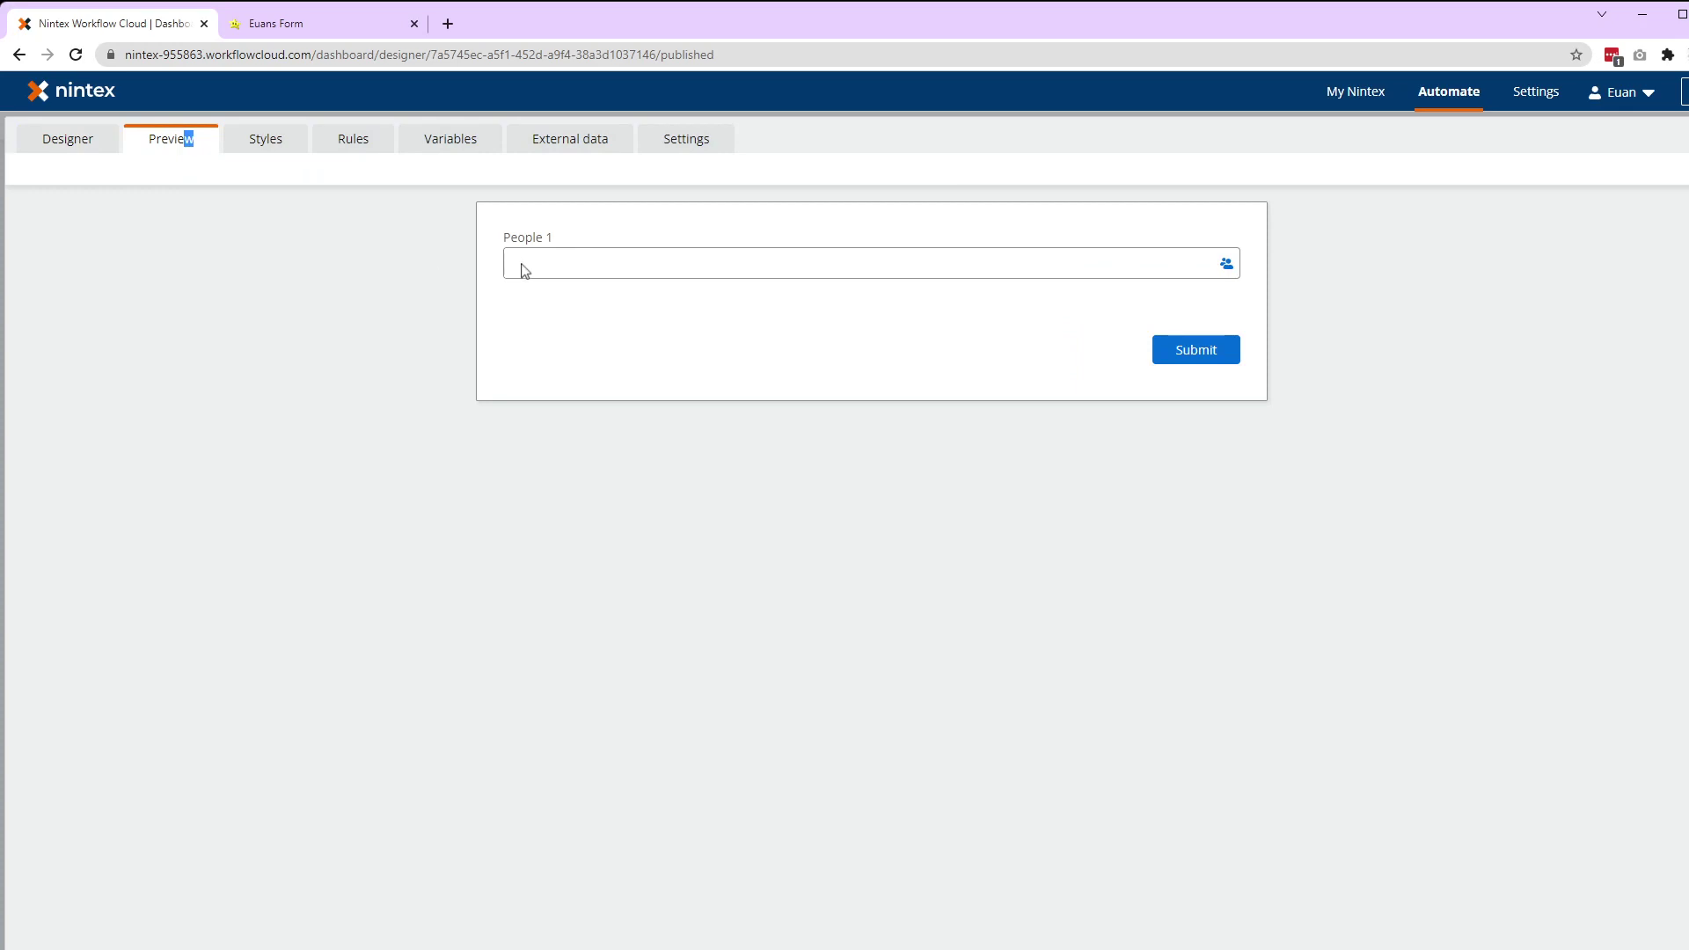
click(542, 264)
text(adil)
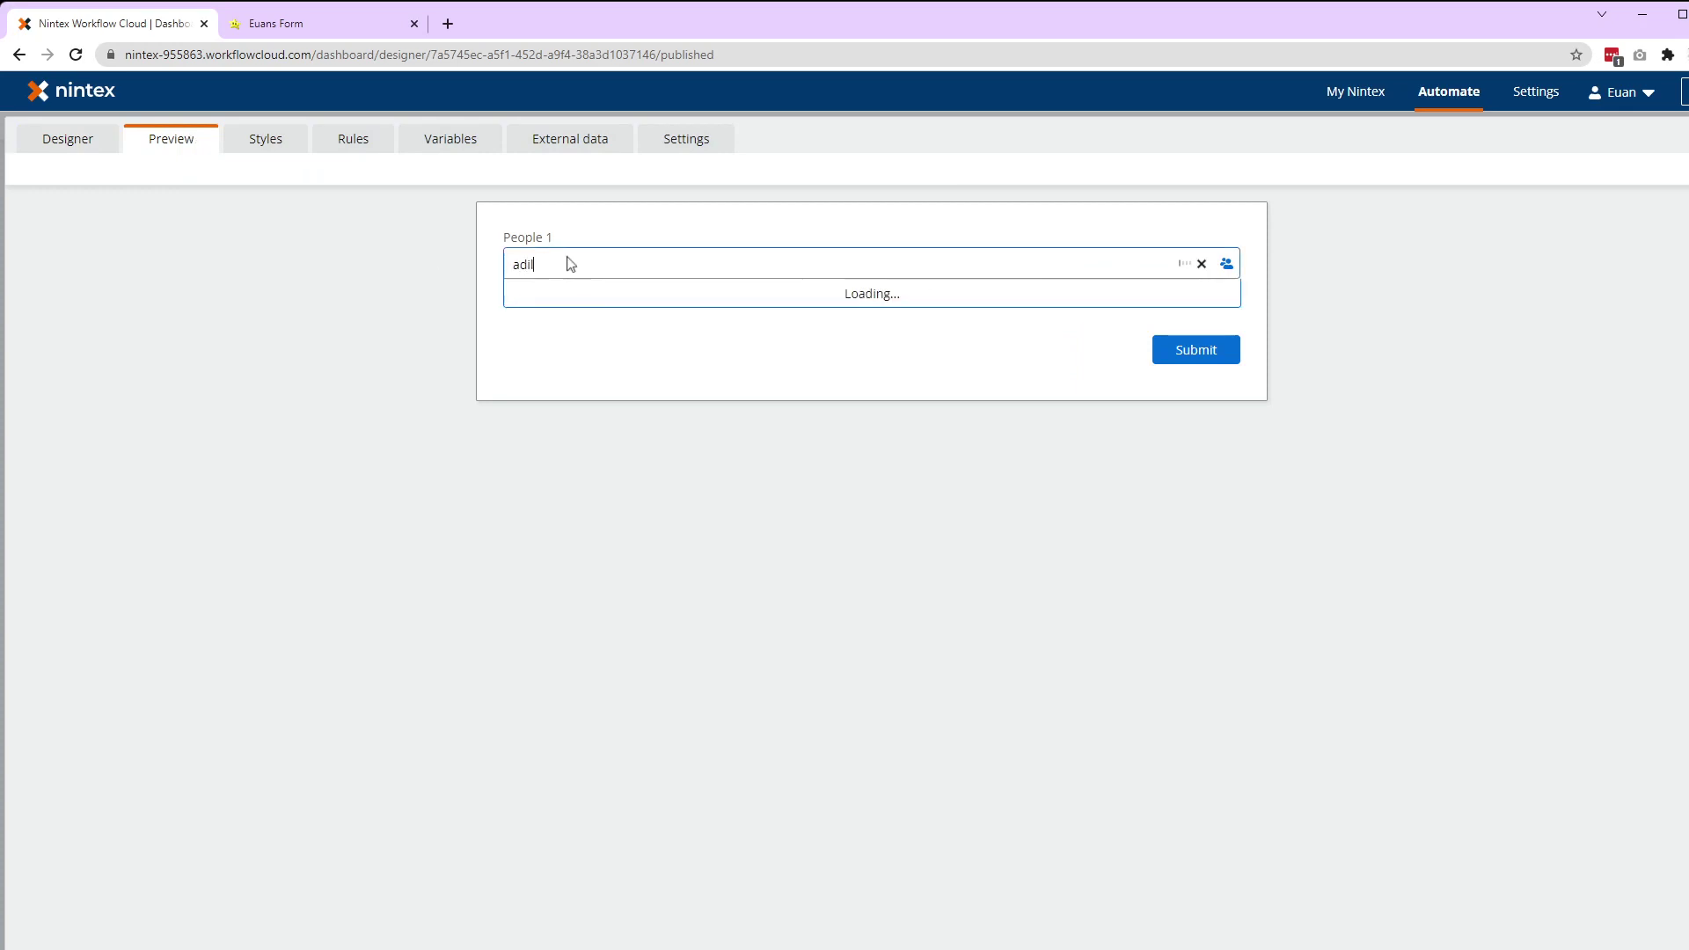
key(Return)
text(euan)
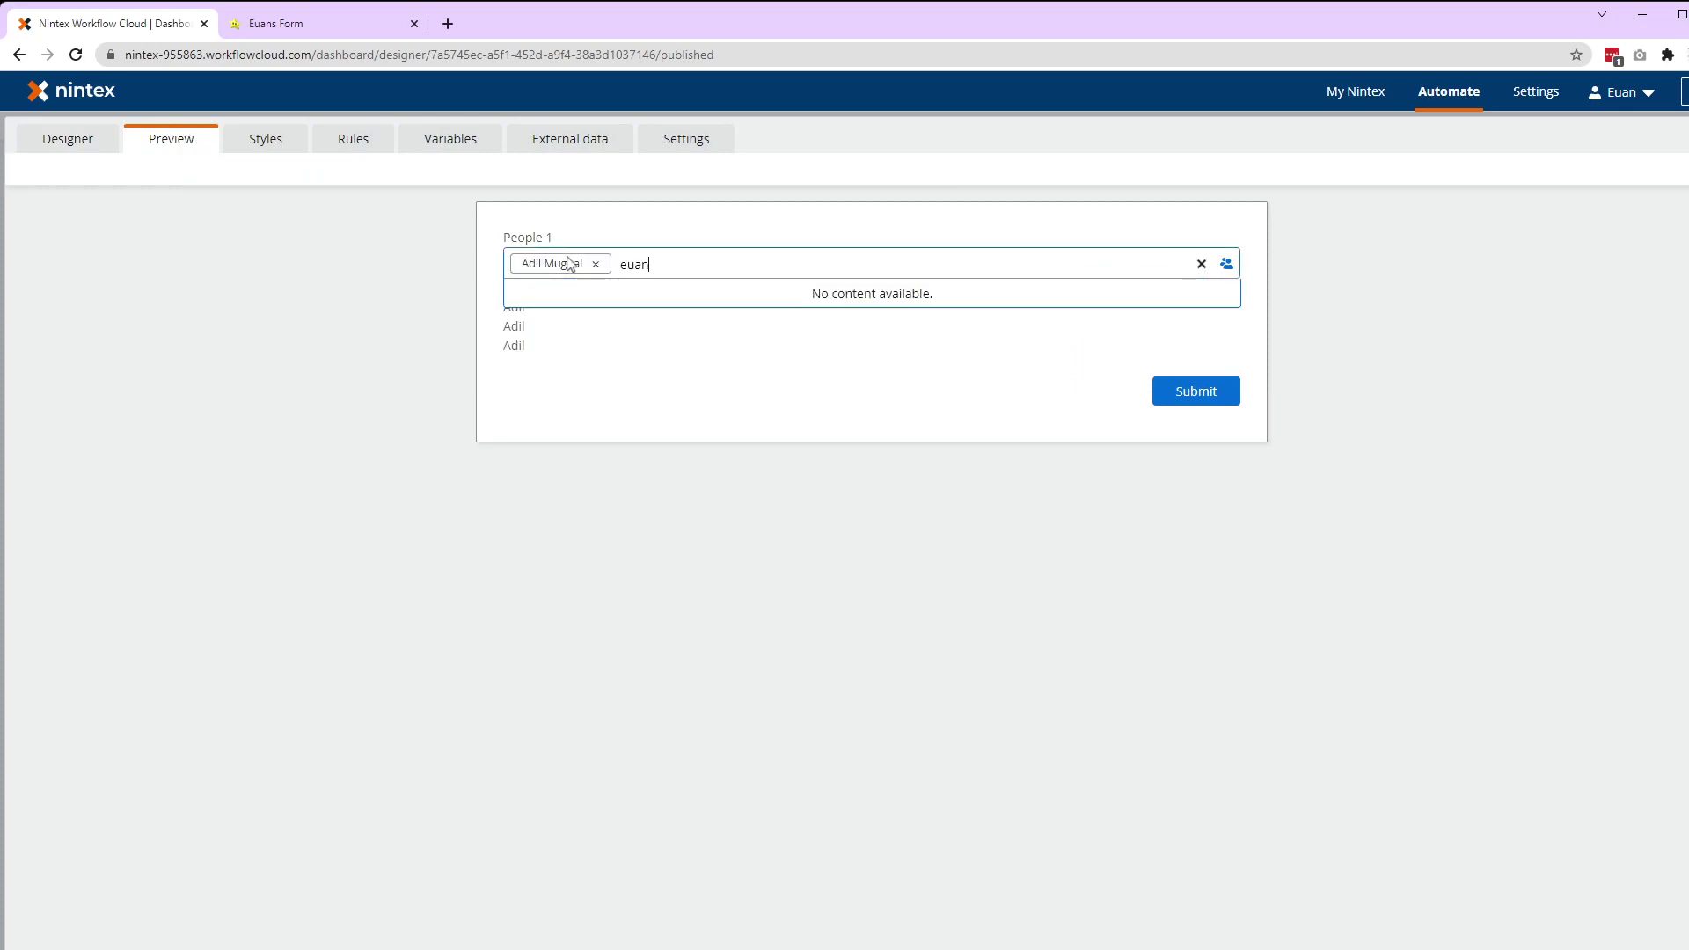
key(Return)
text(jo)
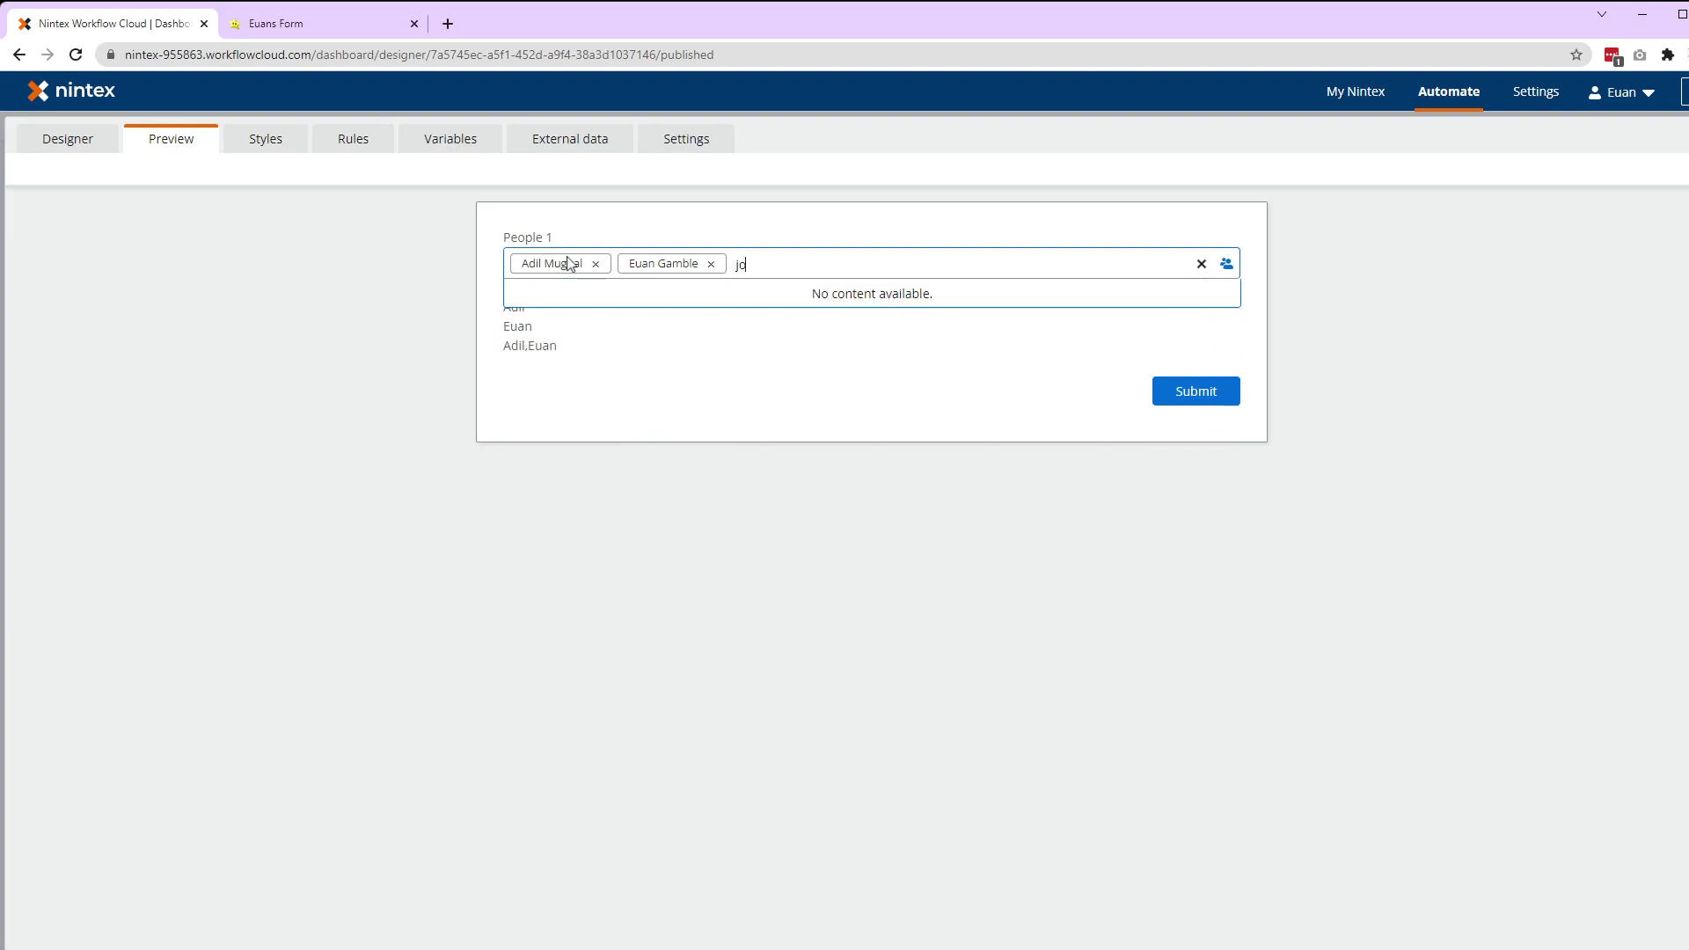
text(sh)
key(Return)
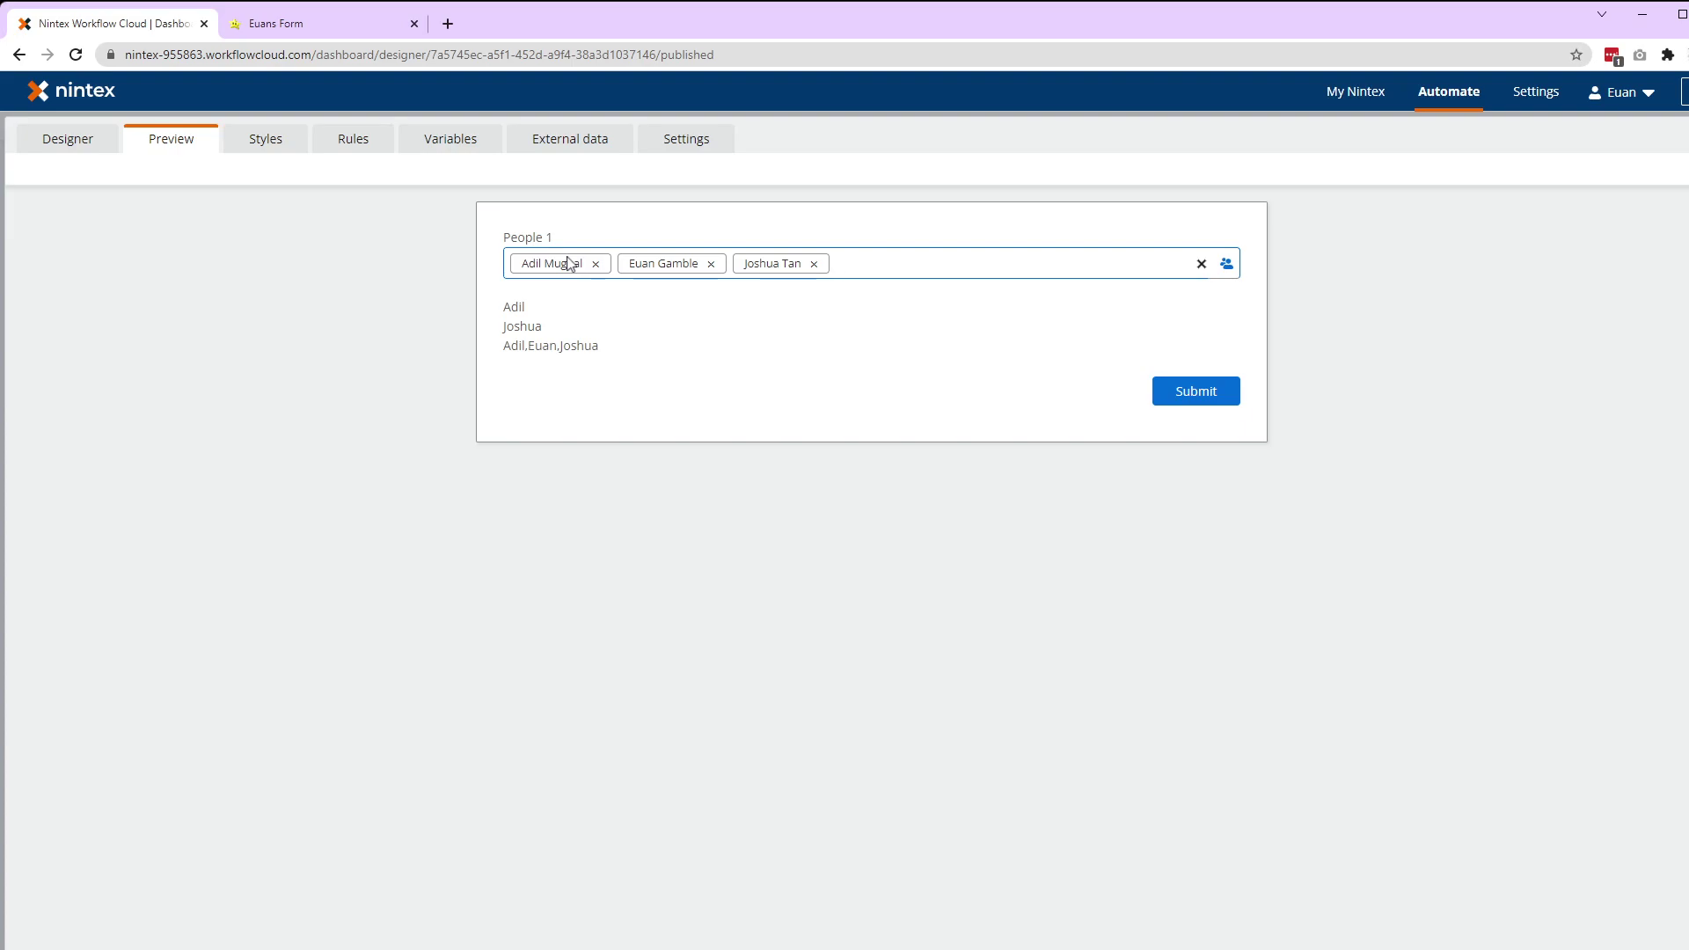
Step: Start a new form variable in the label using the collectionContains function
click(92, 149)
click(567, 409)
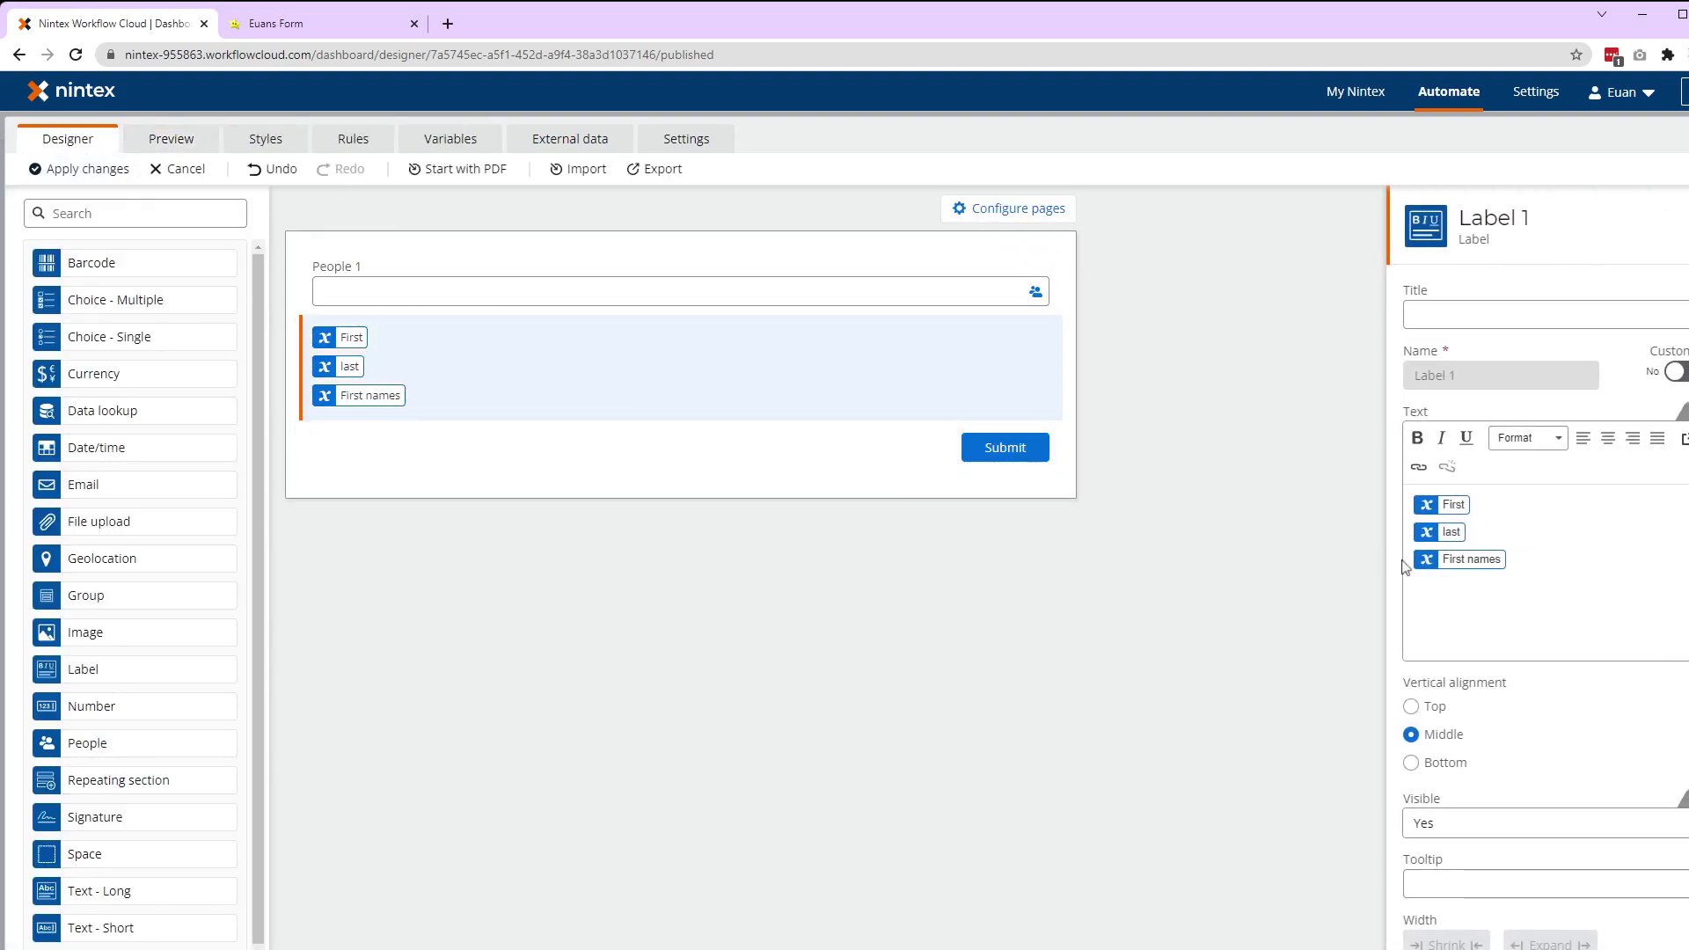
click(1571, 561)
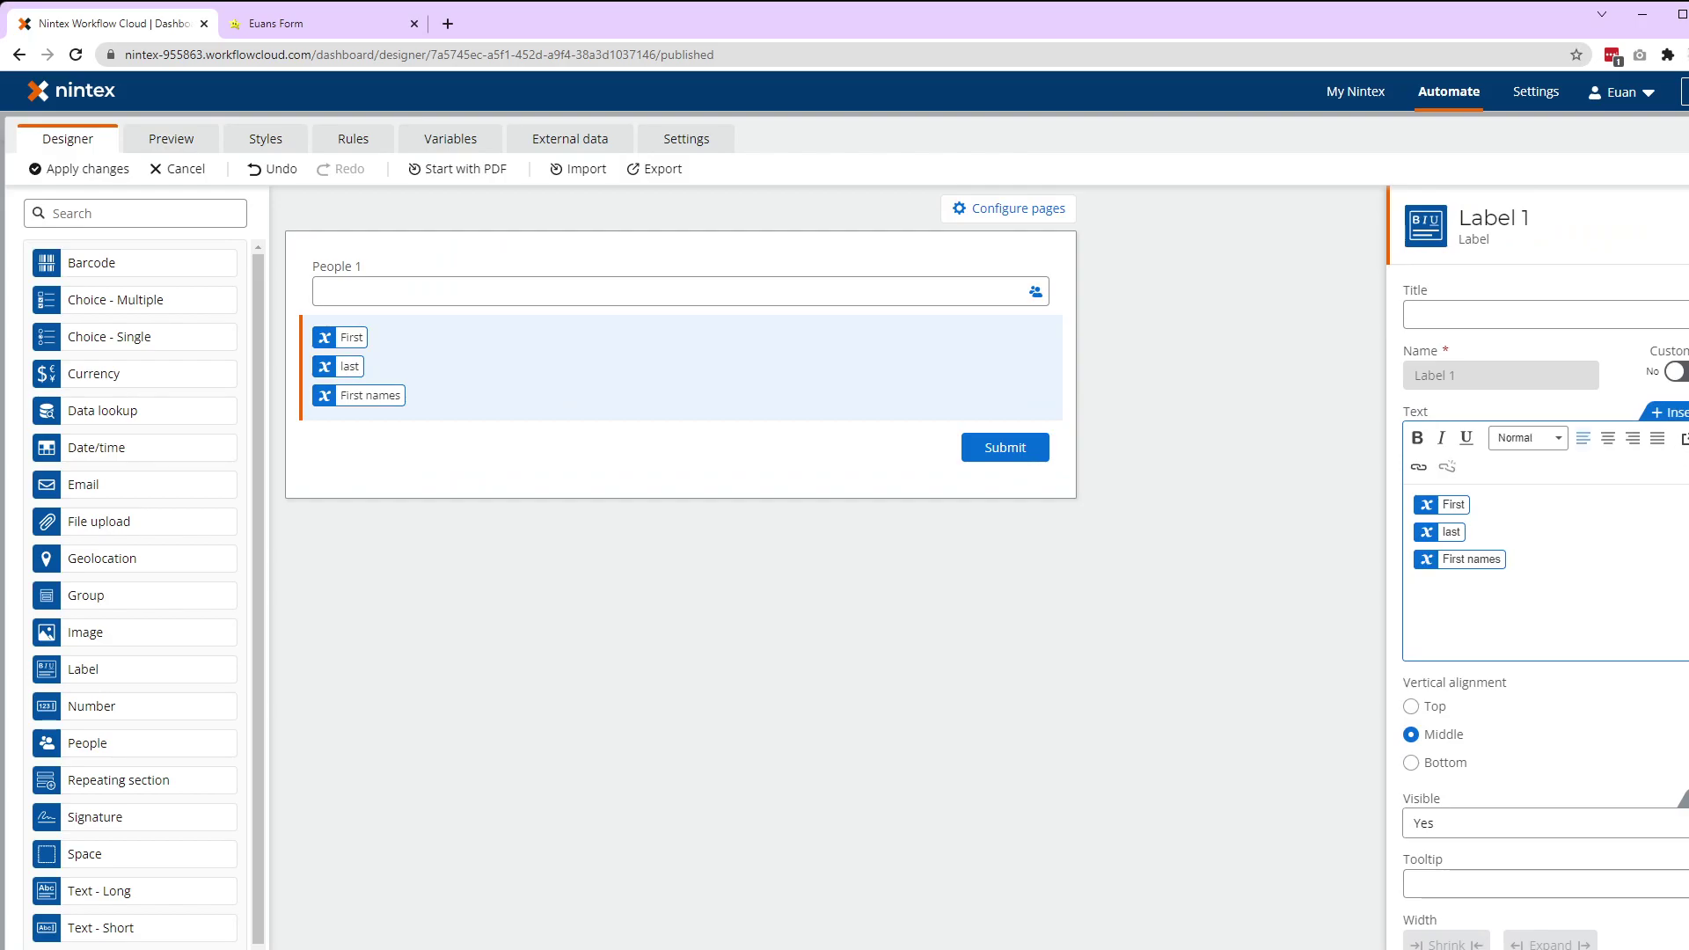
click(1665, 413)
click(573, 335)
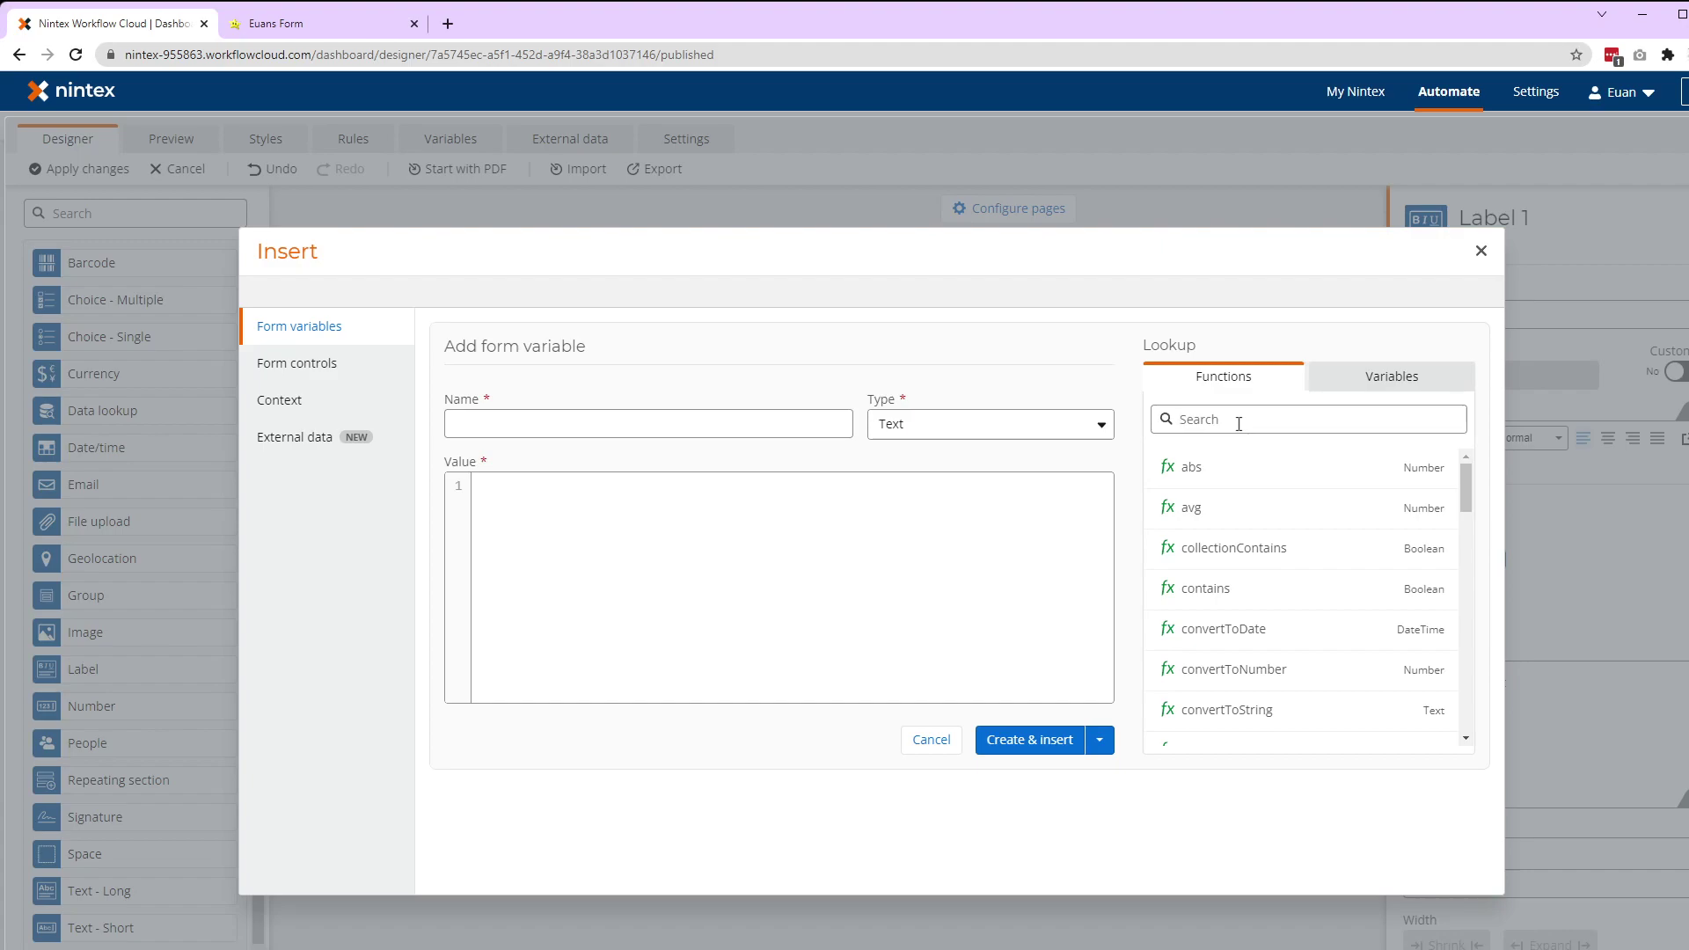
text(coll)
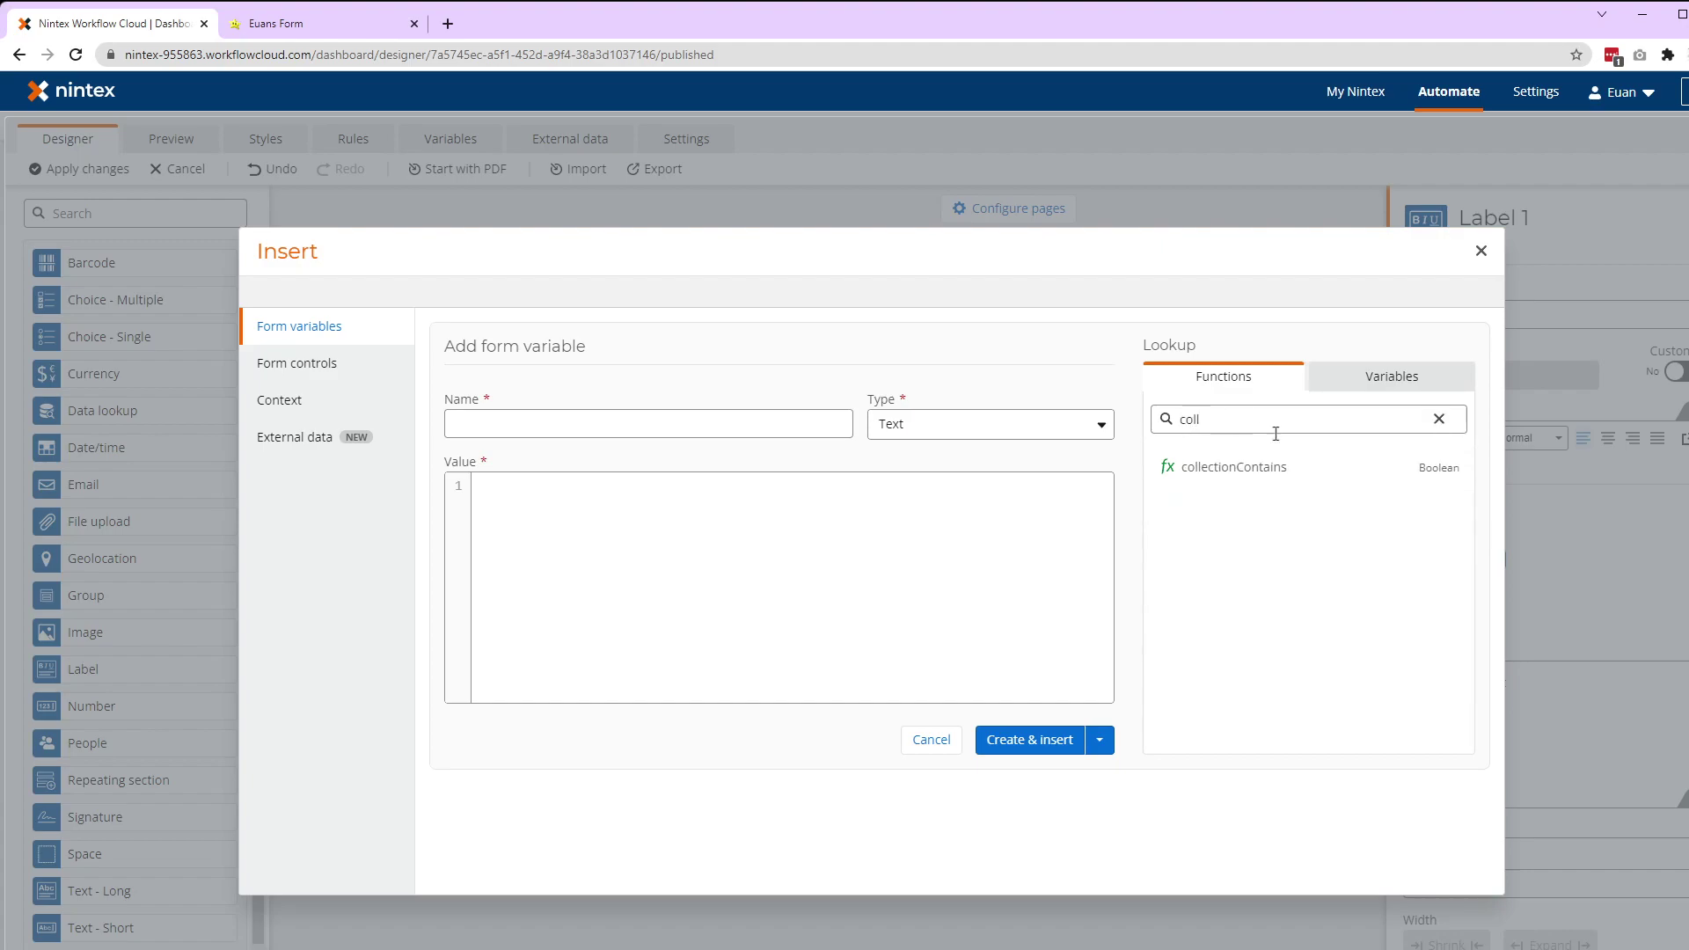
click(1434, 468)
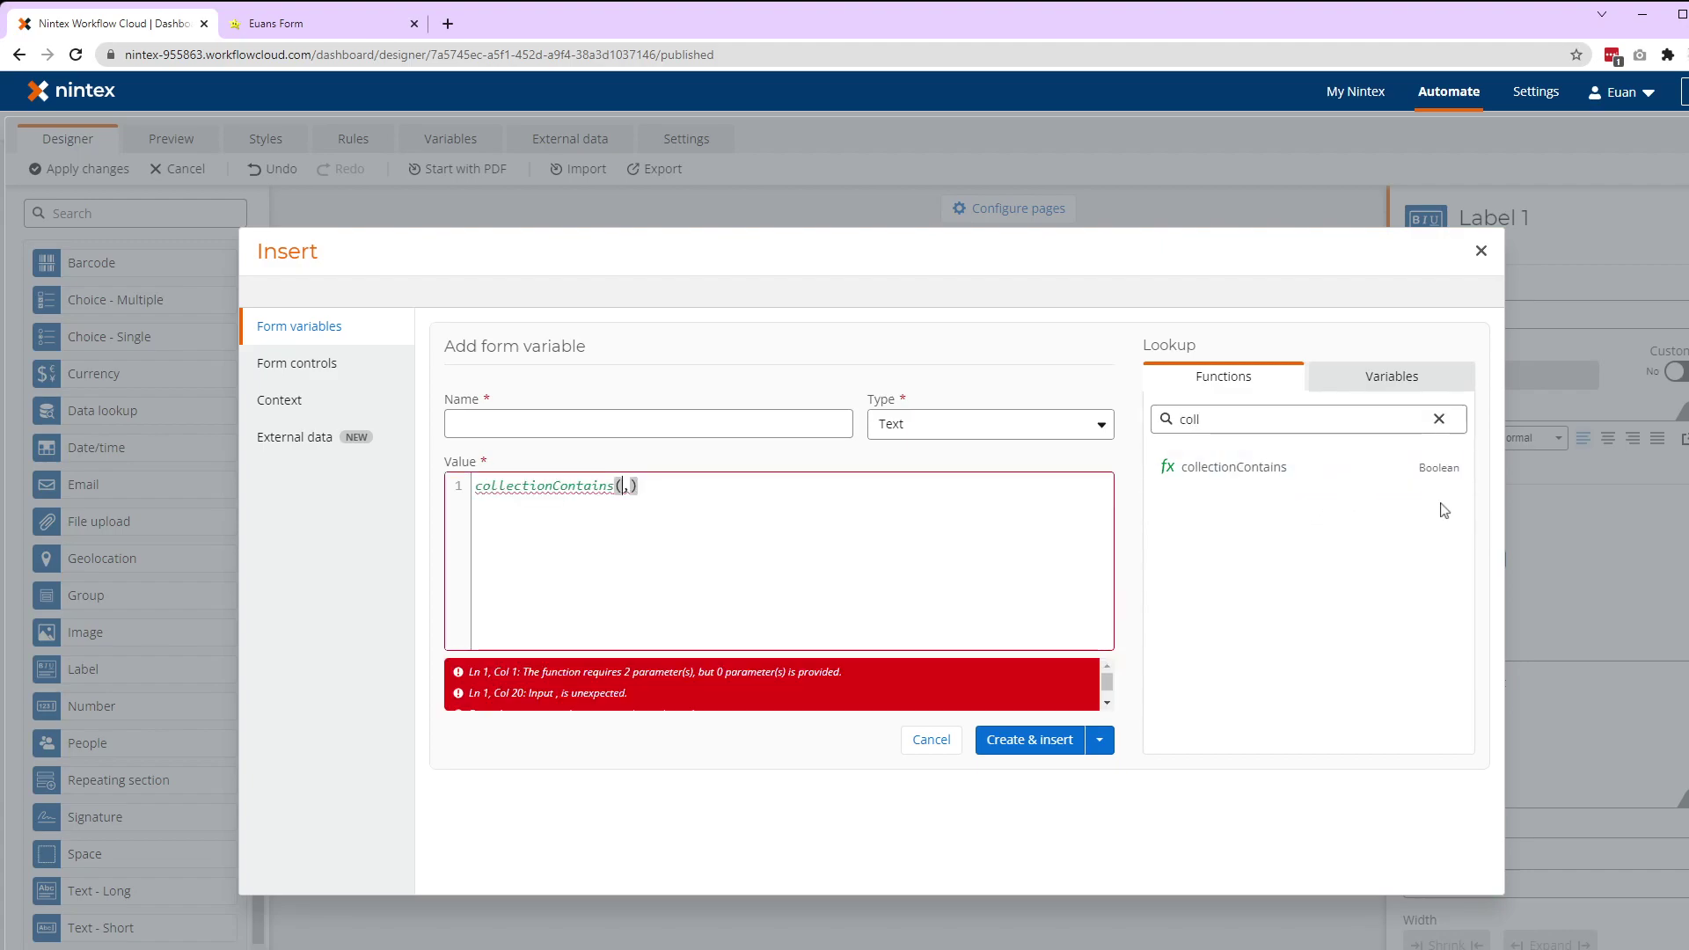
click(1324, 475)
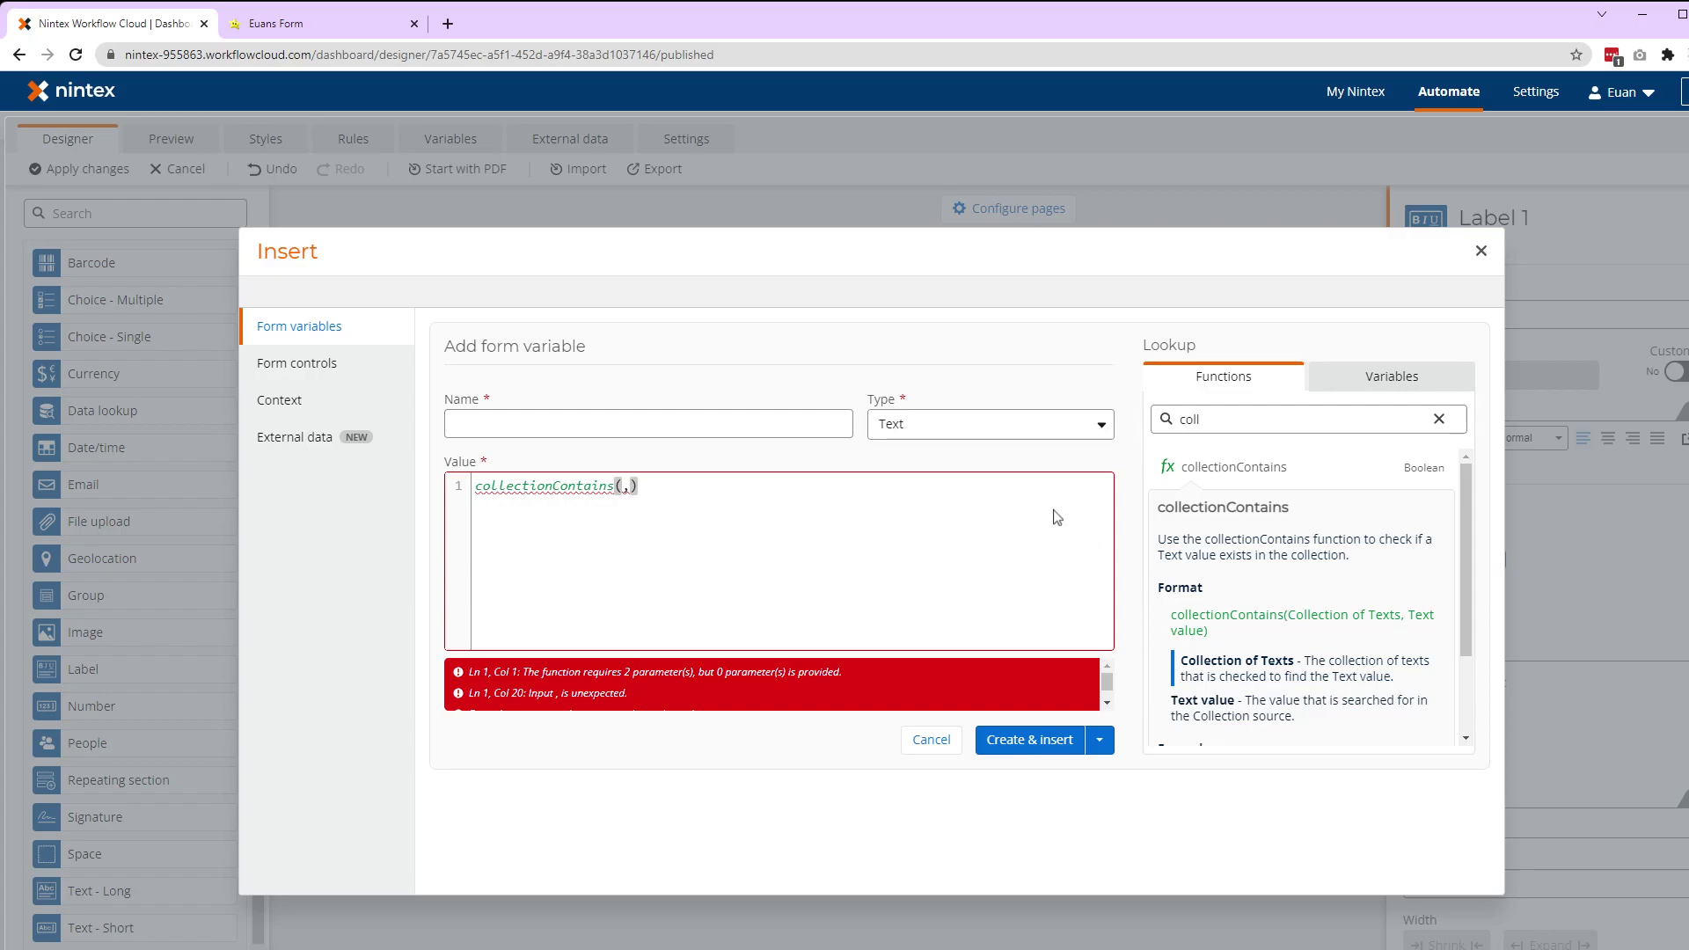
Step: Pass People 1 First name and "Joshua" to collectionContains, then name it and make it Boolean
click(621, 486)
text(first)
key(Down)
key(Return)
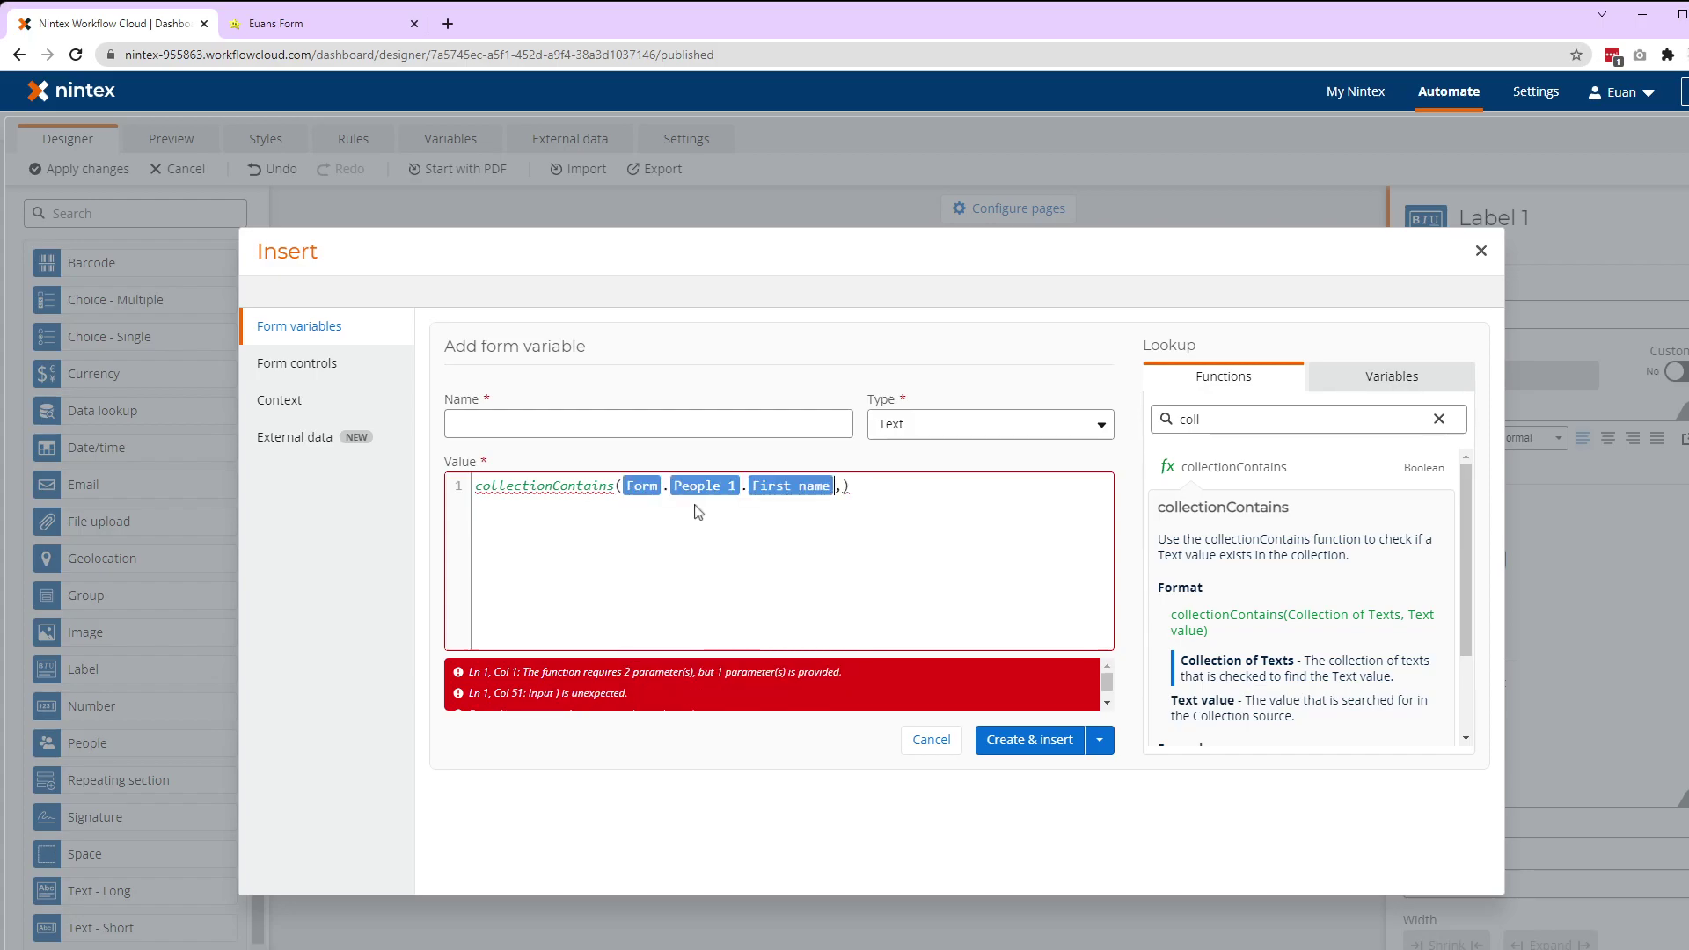
text("Josh)
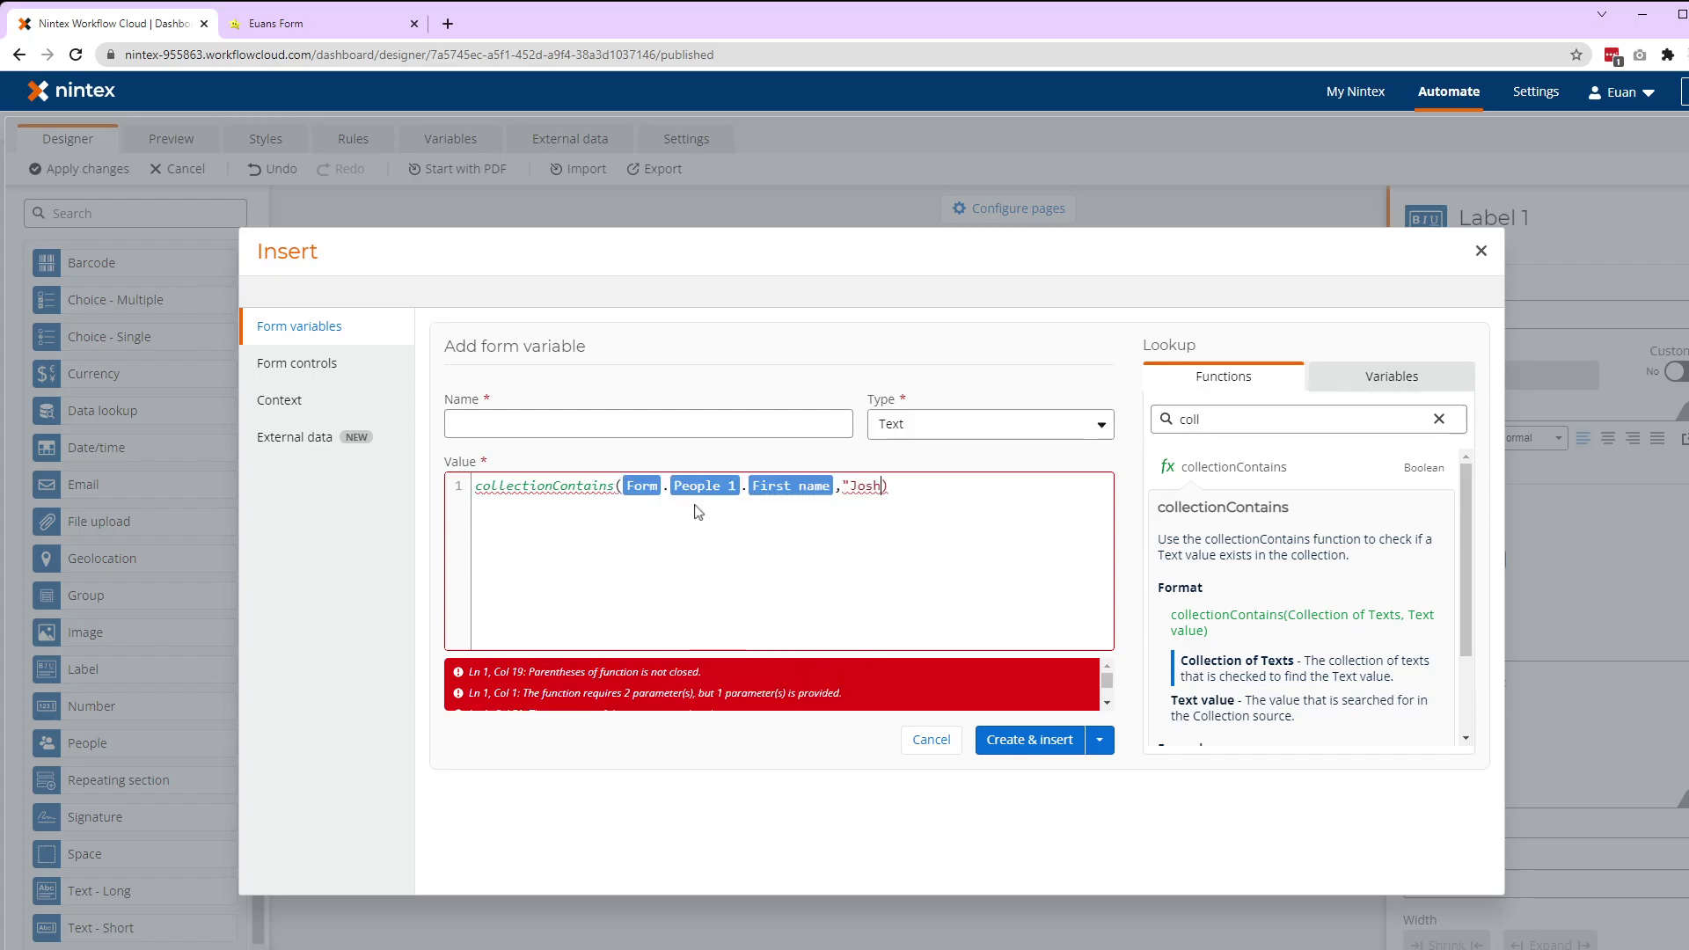
text(")
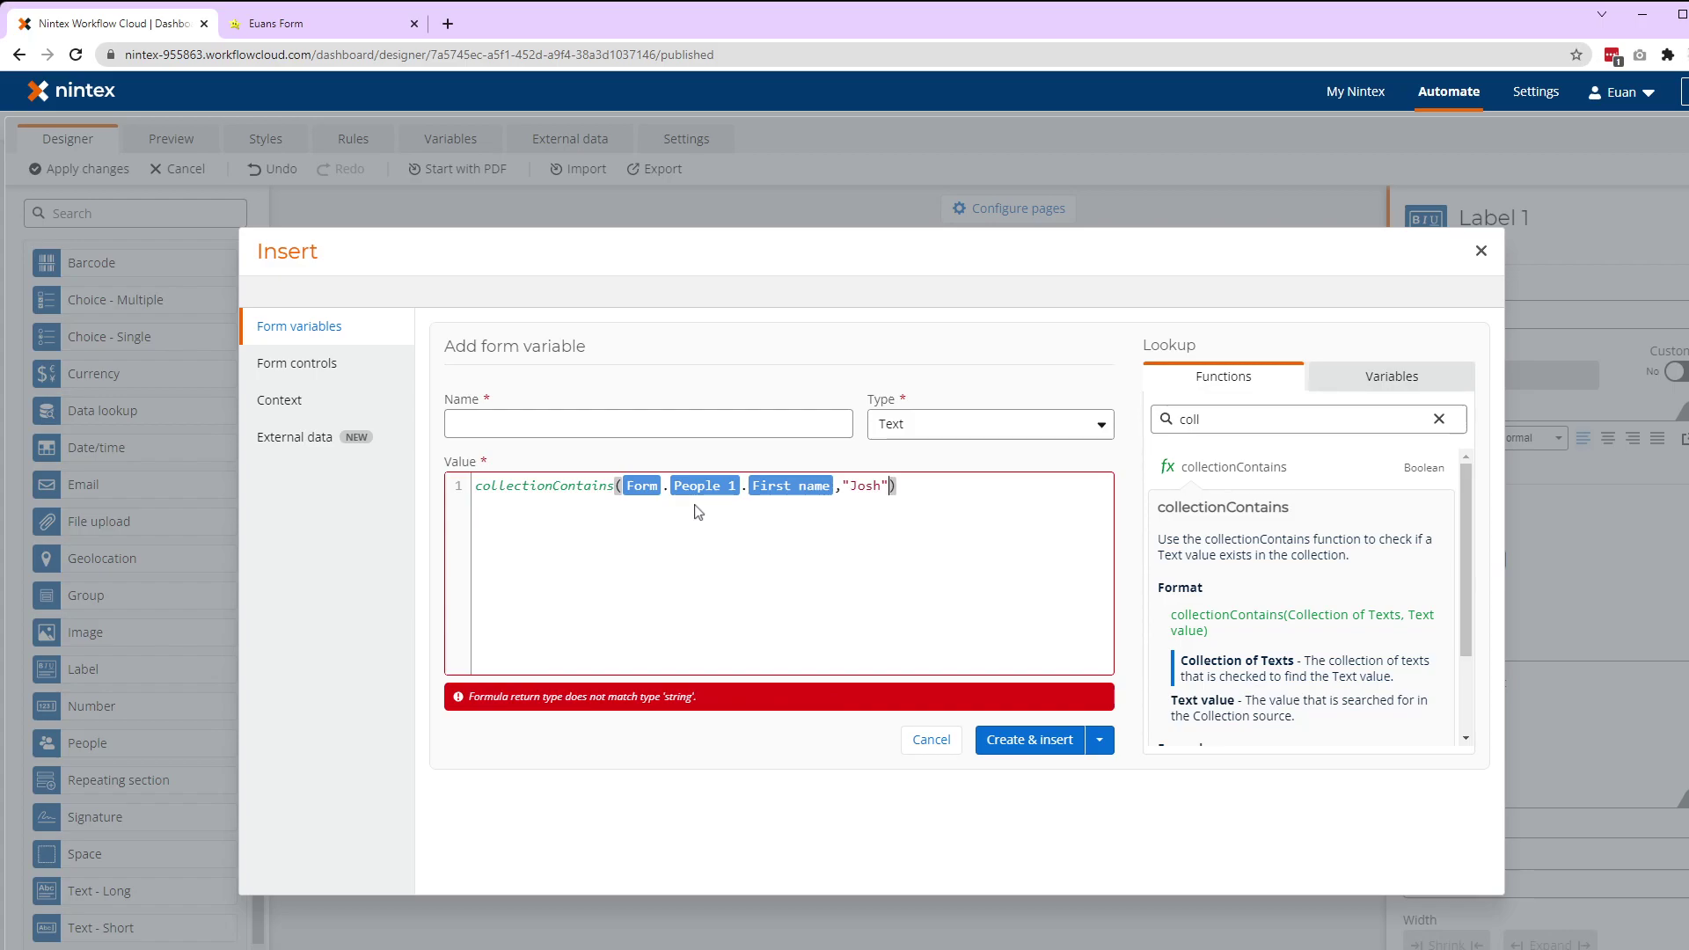
key(Left)
text(ua)
click(726, 428)
text(Collecti)
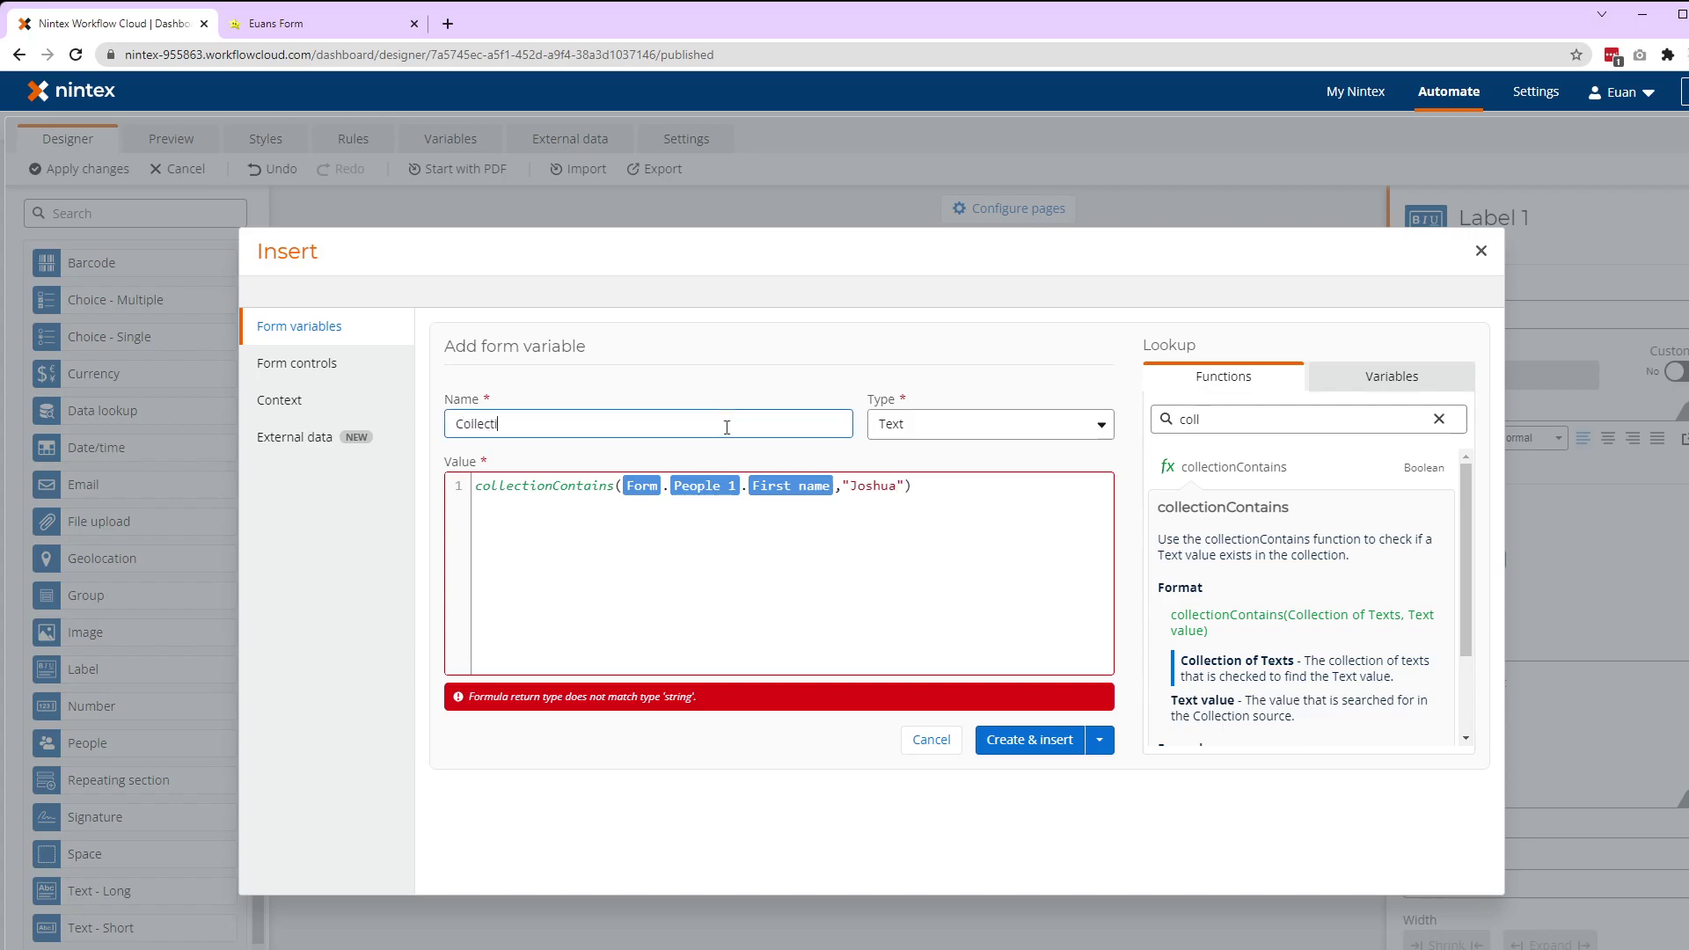
text(on contains)
mouse_move(1233, 467)
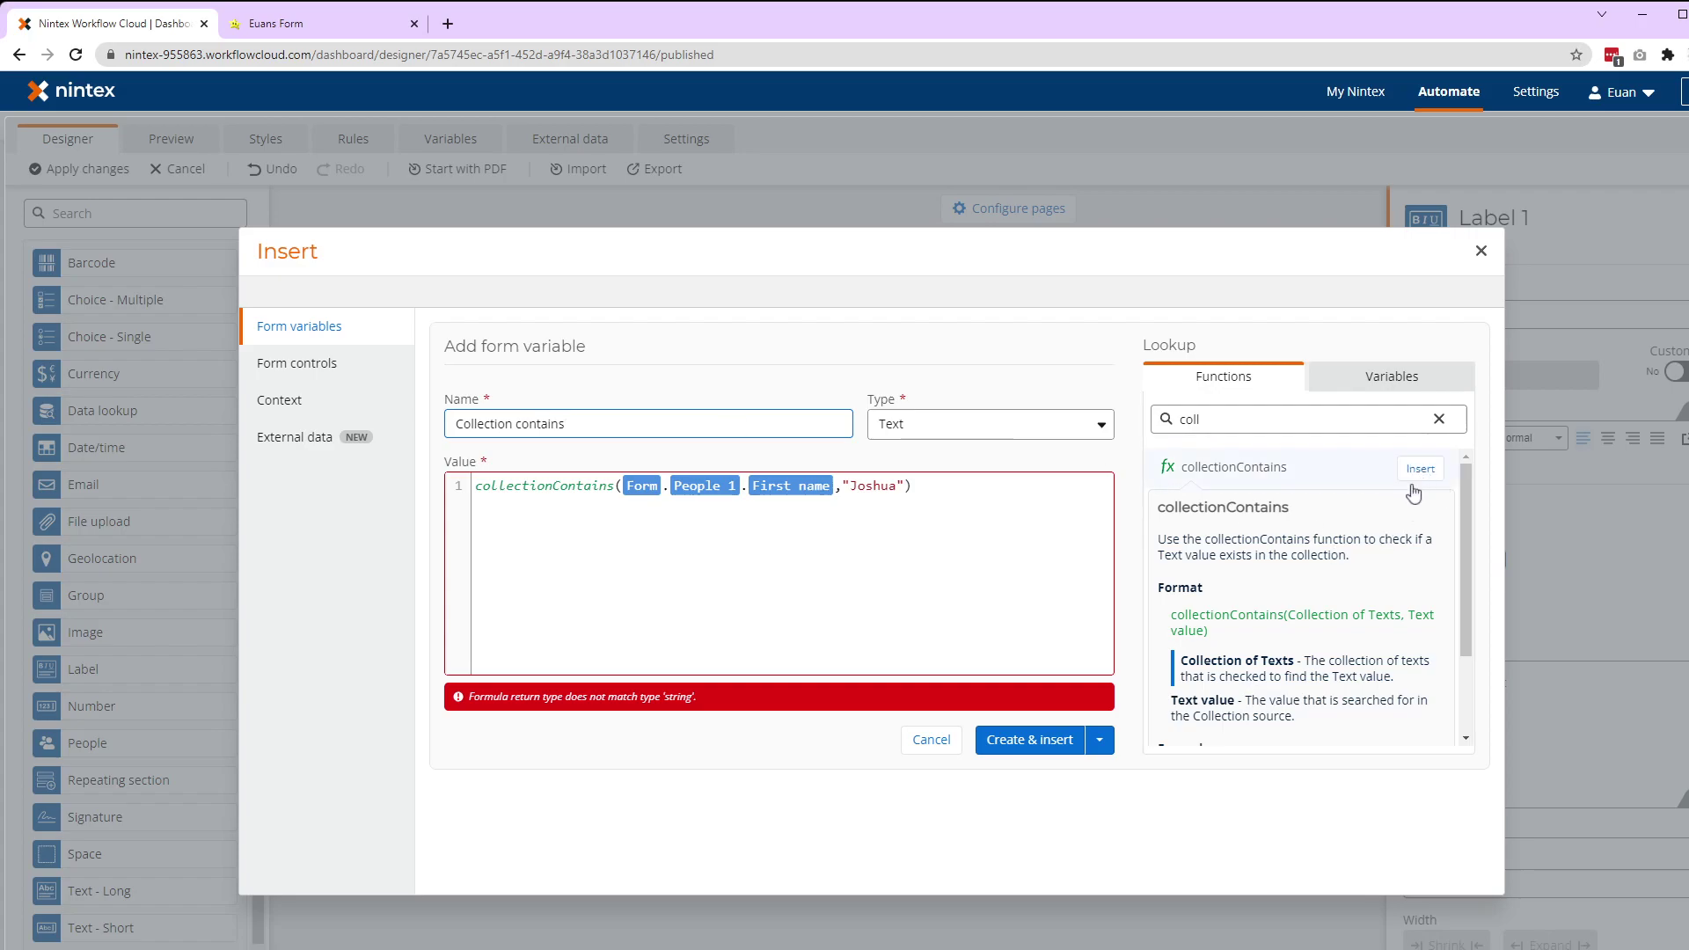
click(970, 423)
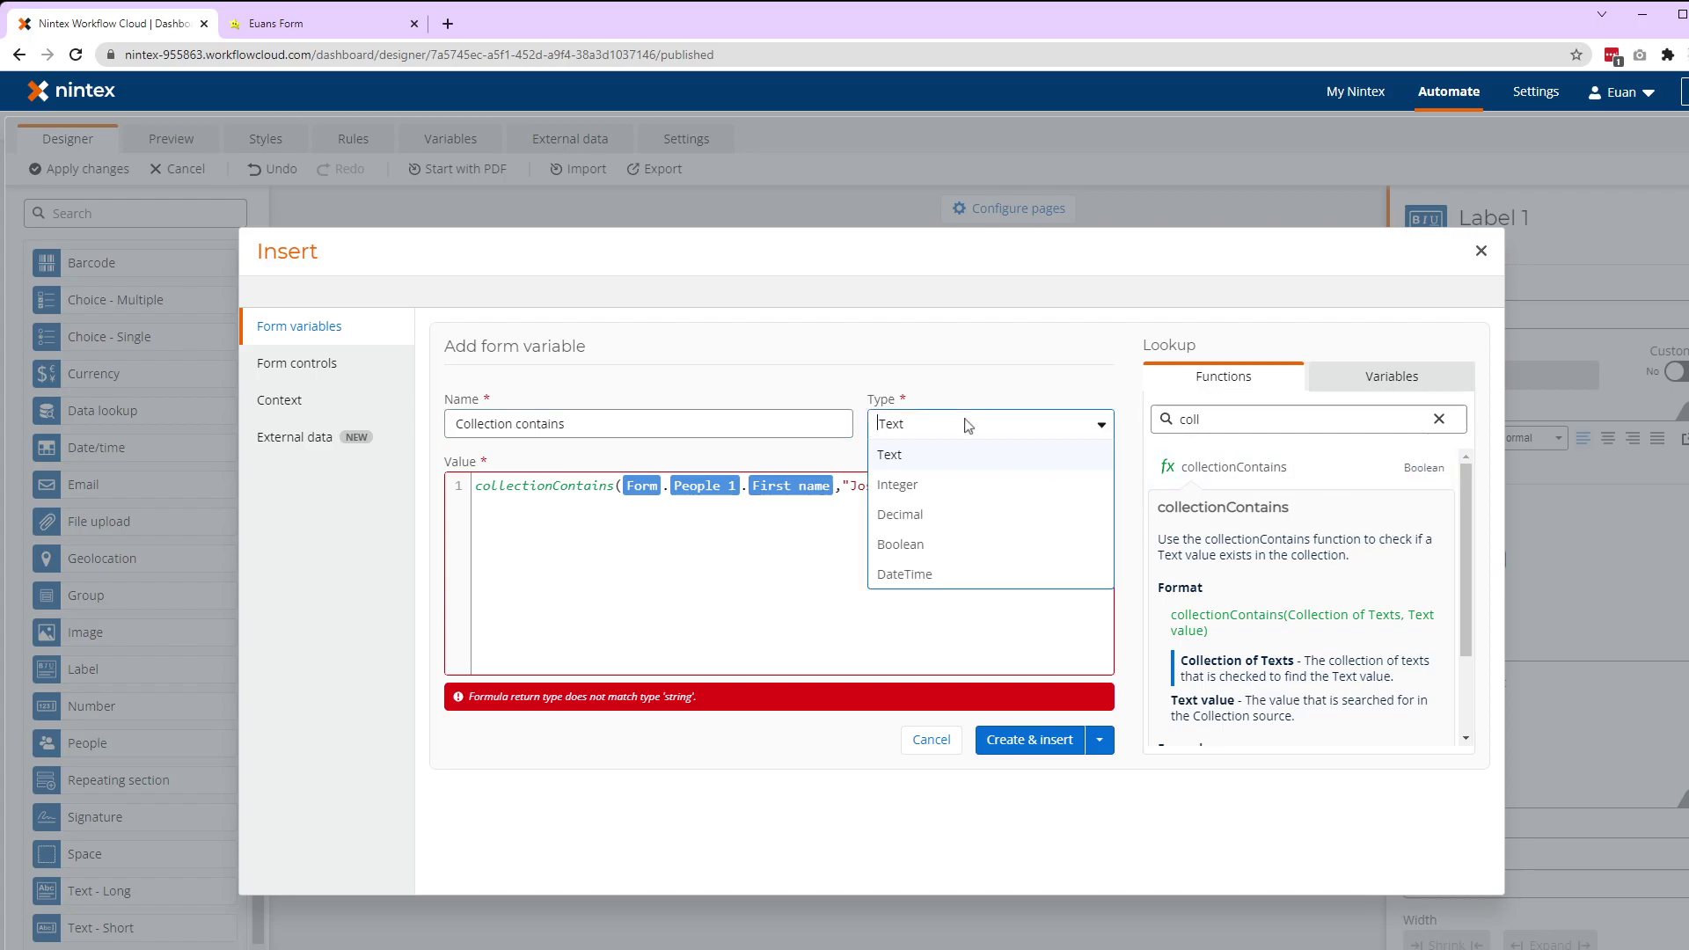
click(951, 545)
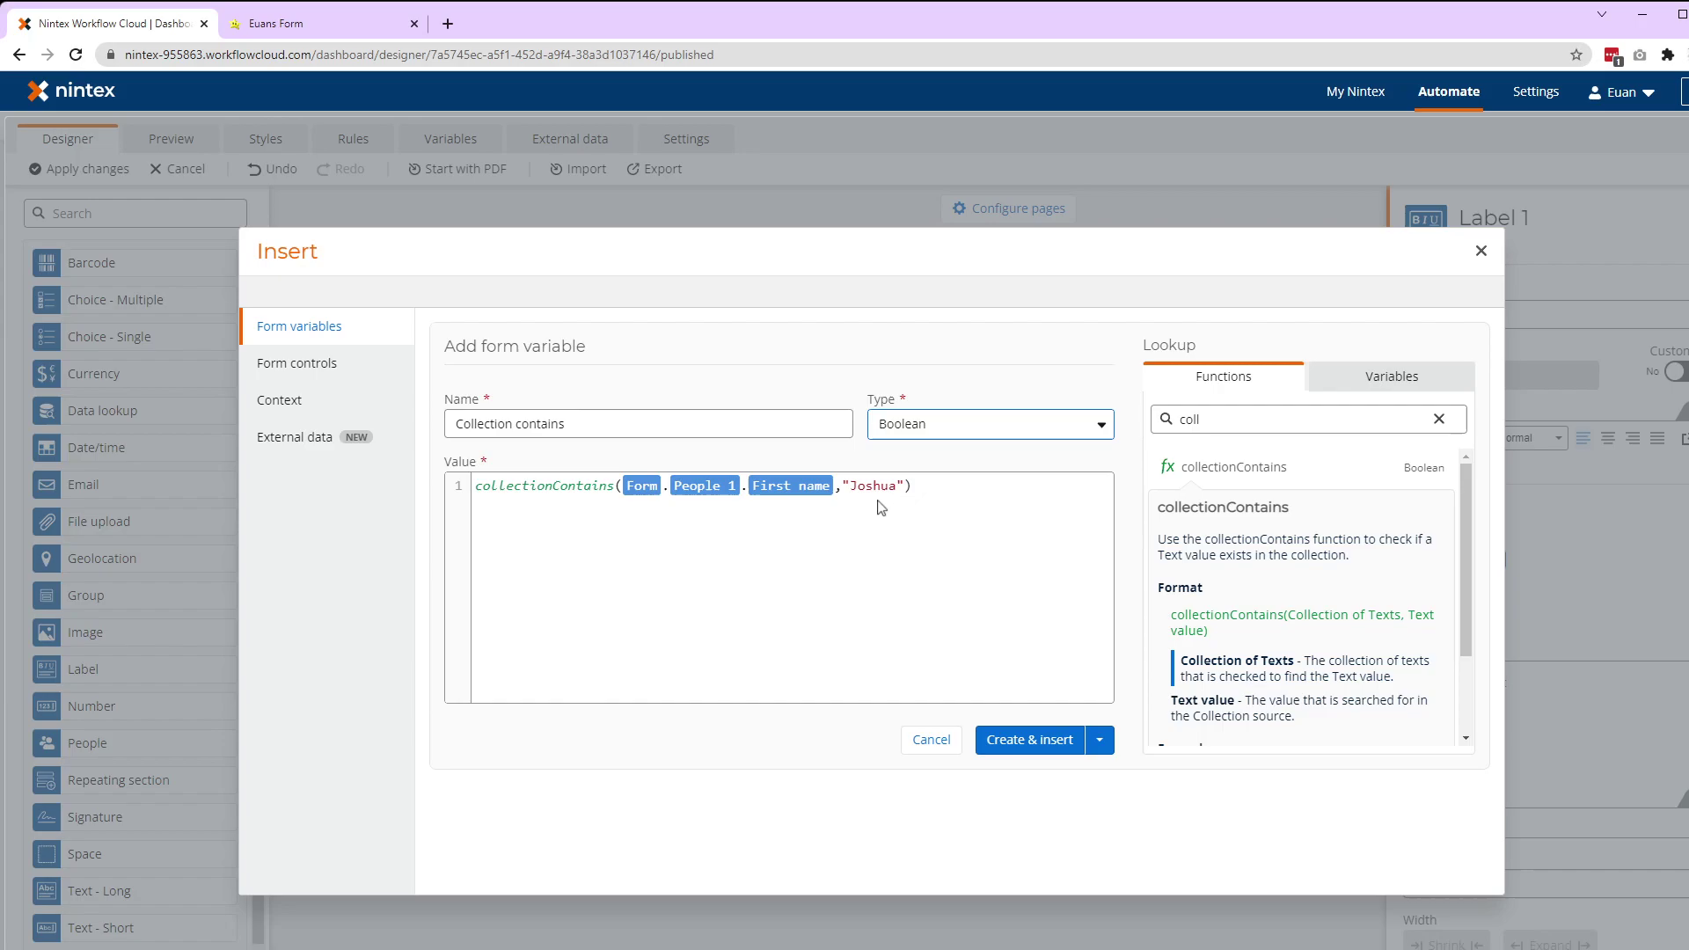
Step: Insert the Collection contains variable, preview, and add a first person, showing false
click(1035, 740)
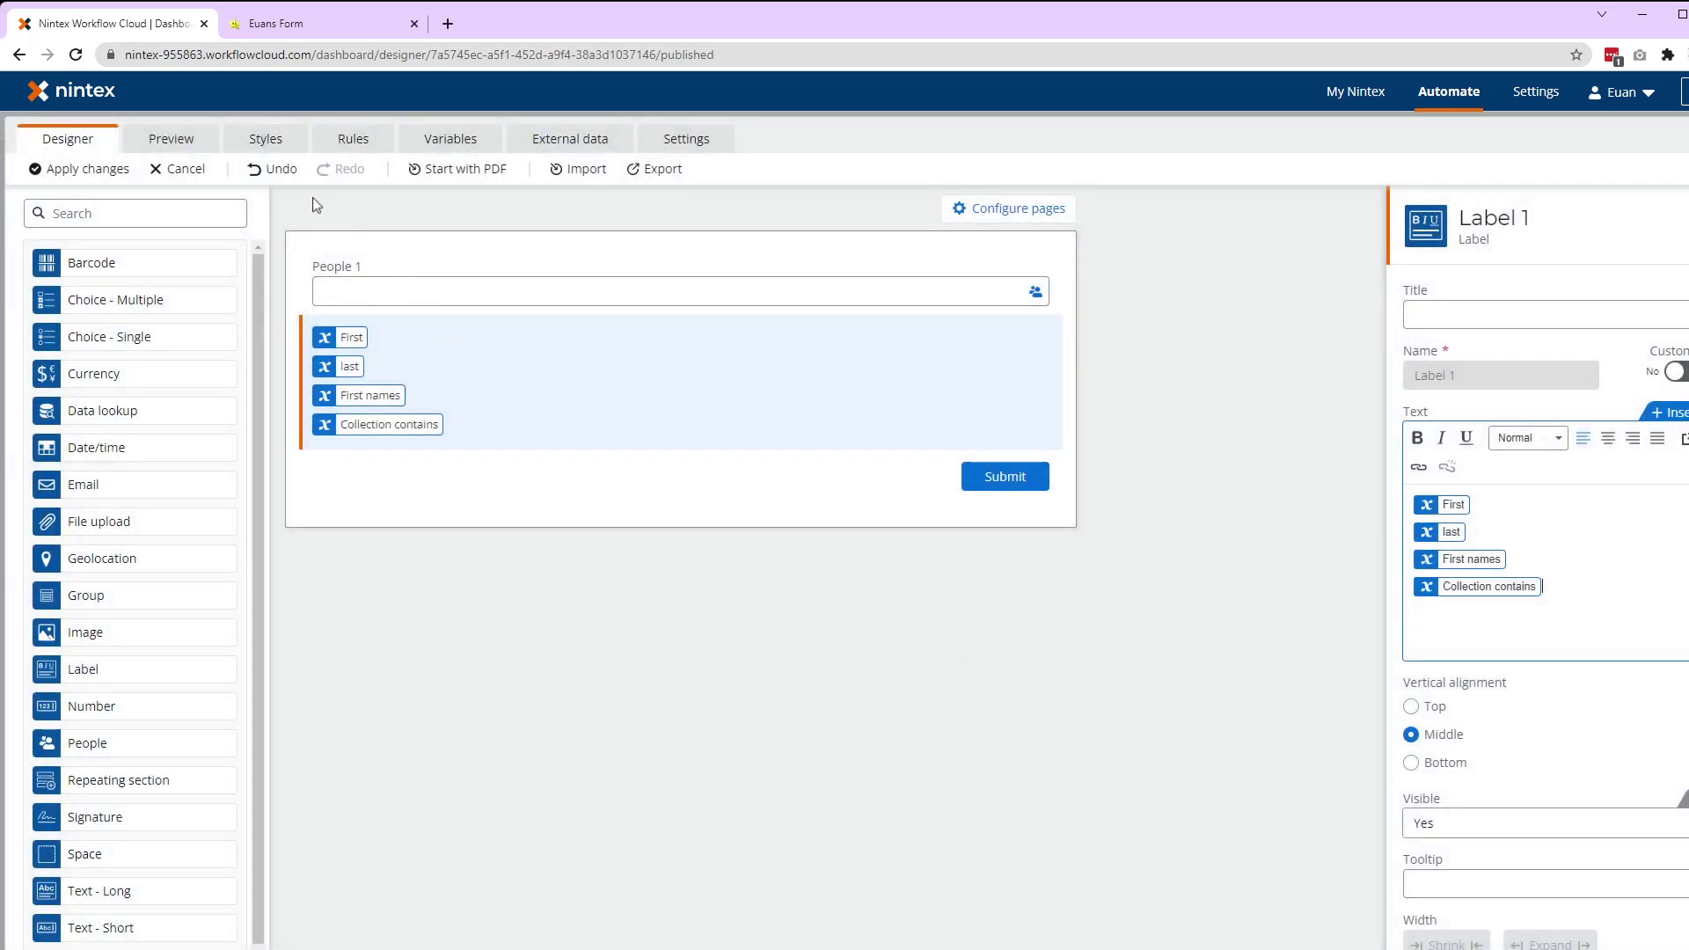
click(198, 145)
click(577, 264)
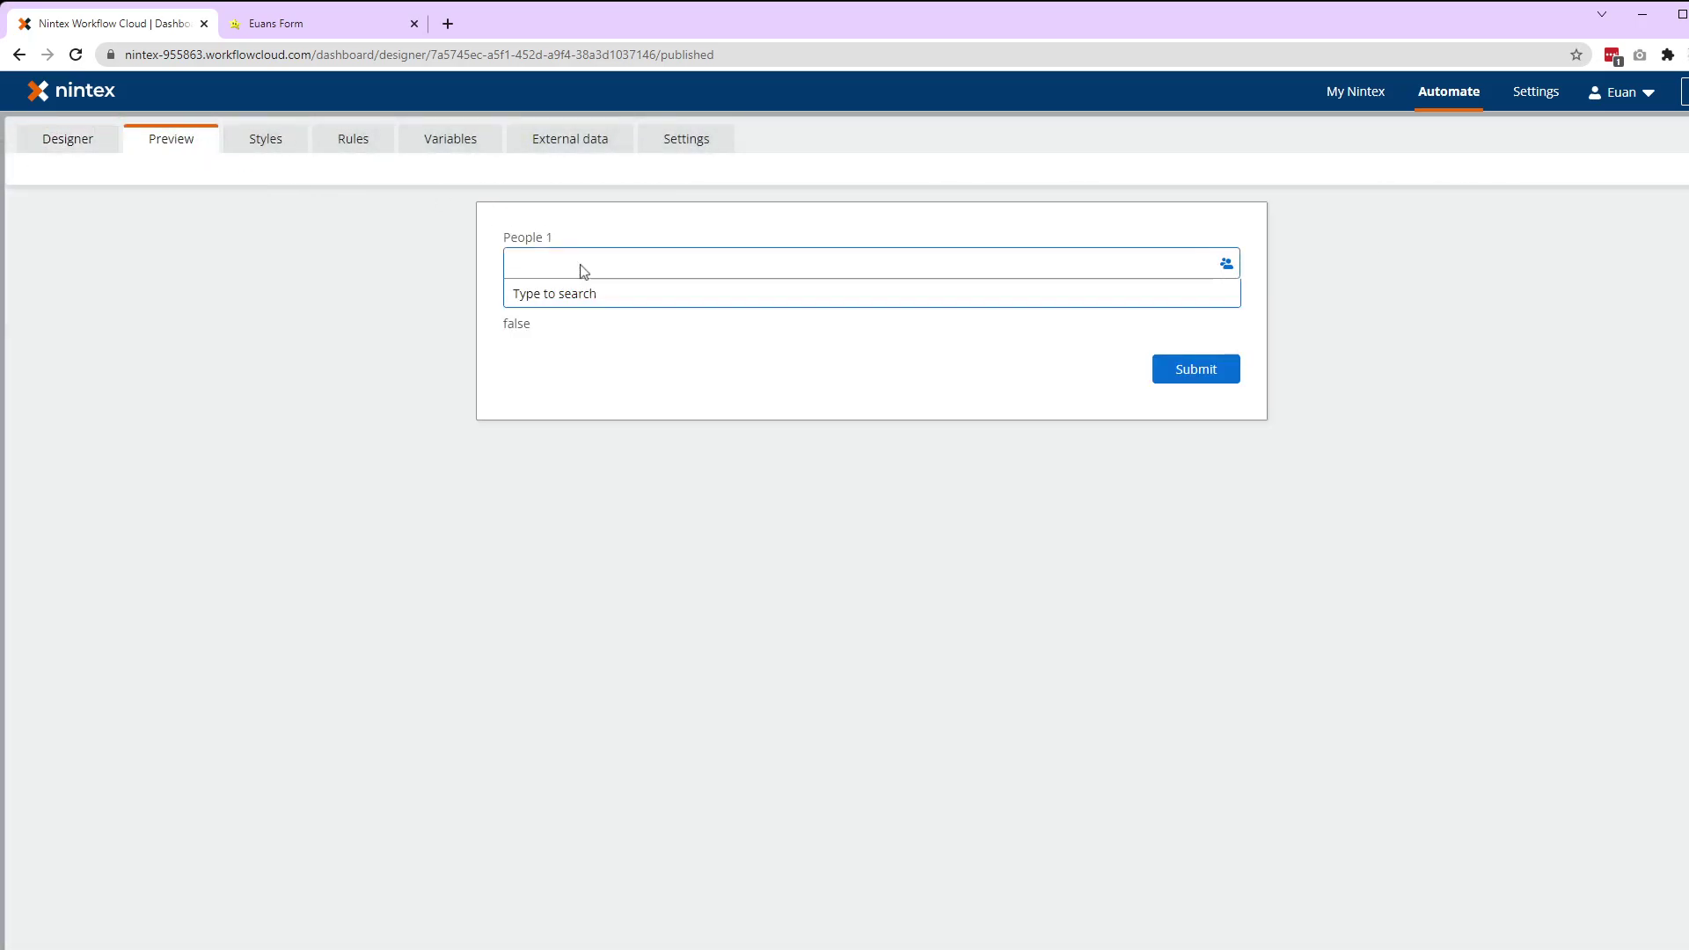
text(euan)
click(656, 306)
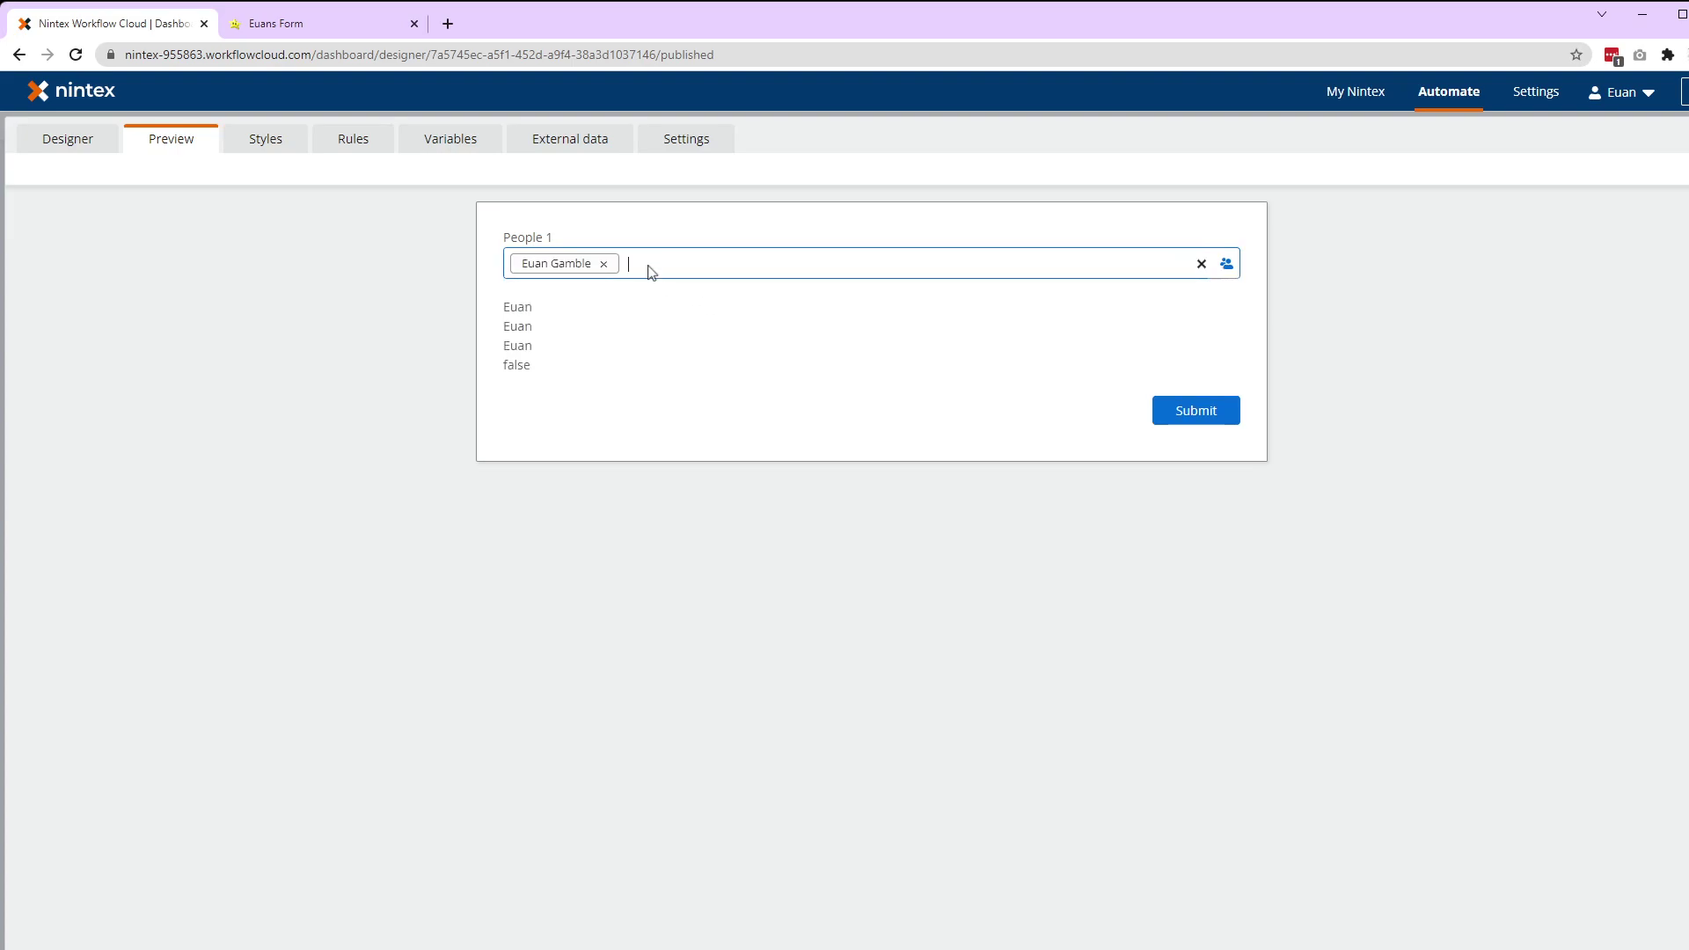
drag(506, 309, 508, 349)
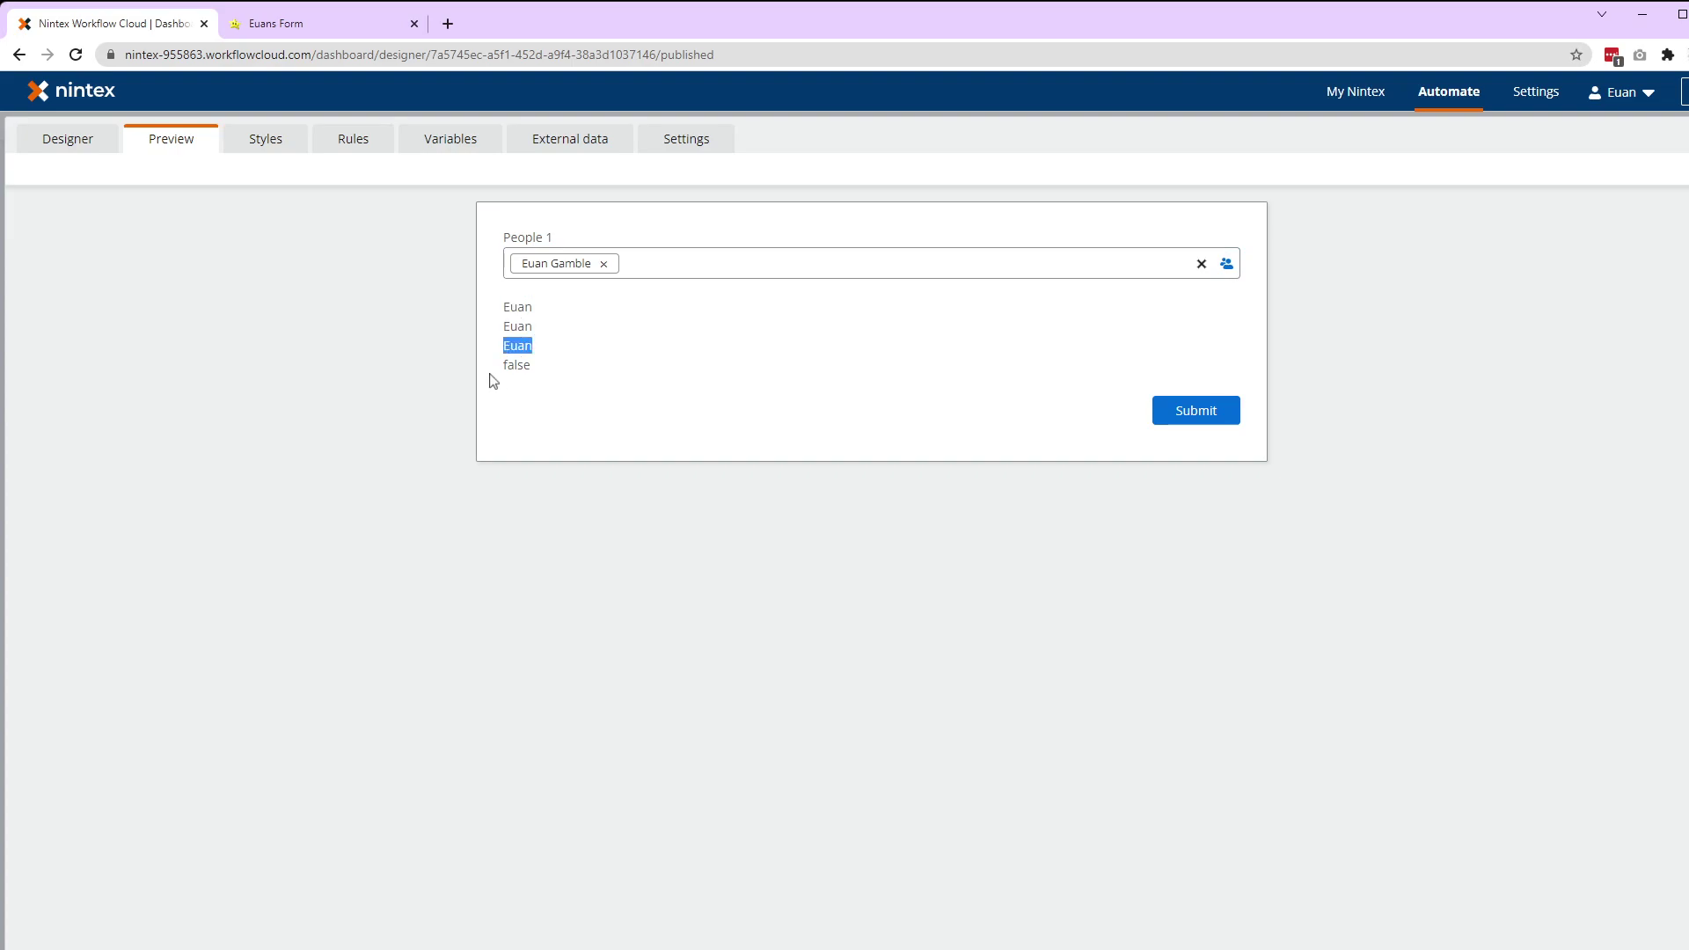
drag(507, 350, 555, 379)
click(555, 379)
double_click(522, 365)
click(672, 264)
text(adil)
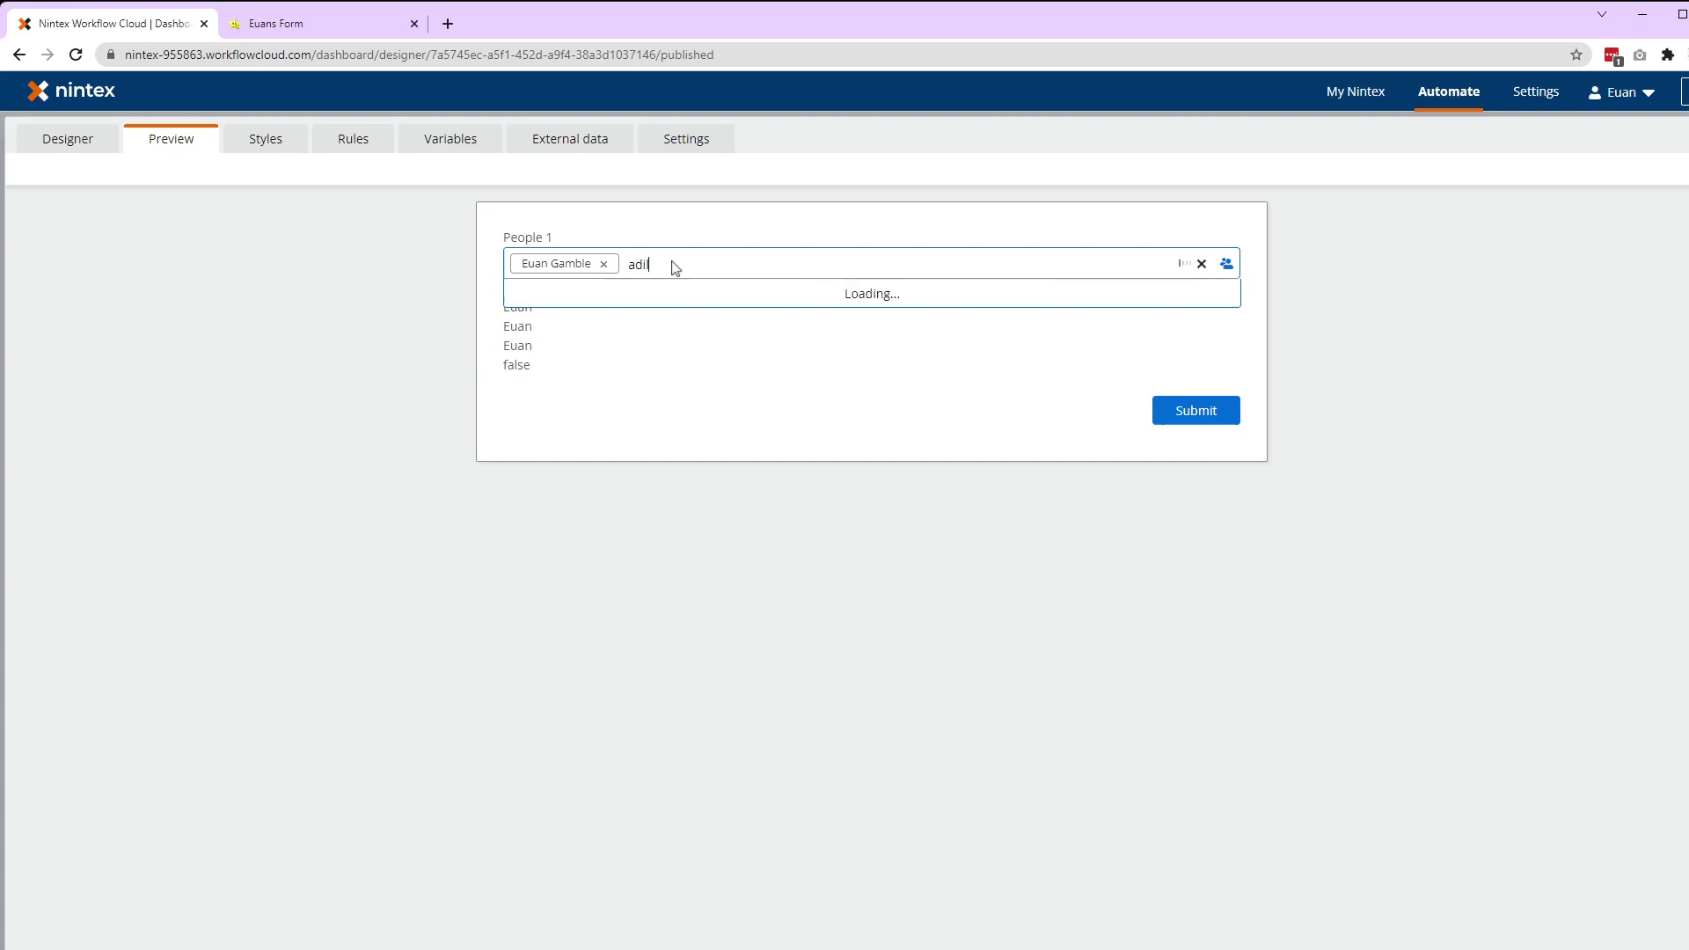
click(694, 301)
mouse_move(504, 304)
mouse_down()
mouse_move(571, 353)
mouse_move(507, 358)
mouse_move(528, 327)
mouse_up()
click(512, 313)
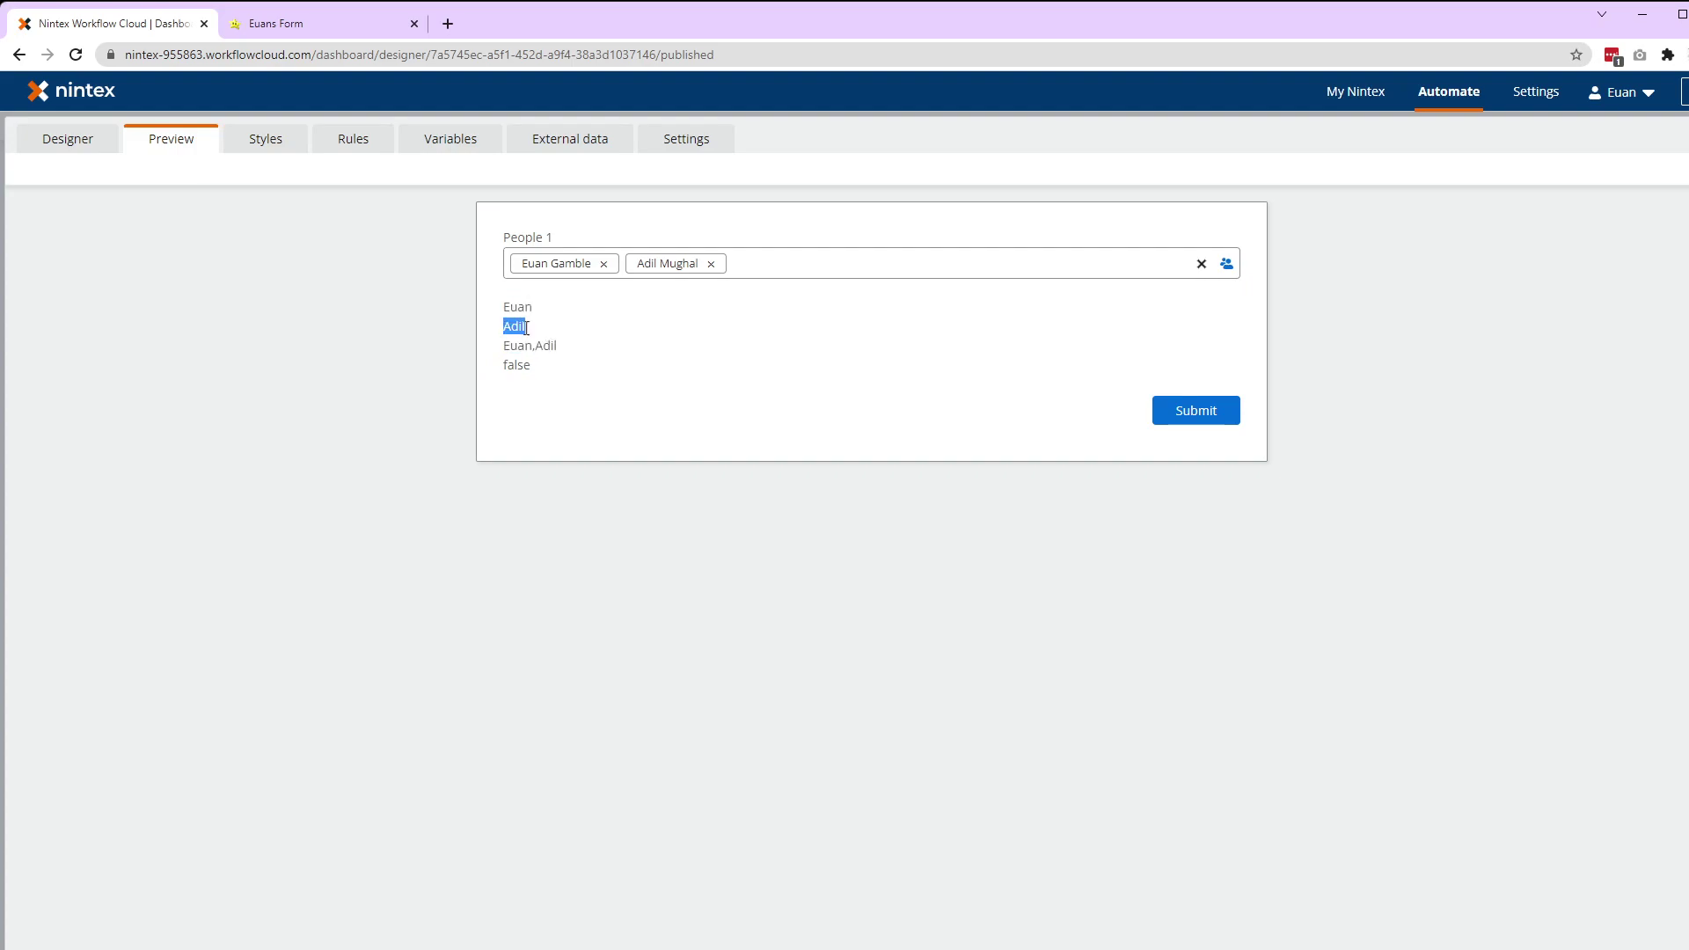
triple_click(527, 373)
click(655, 381)
click(829, 267)
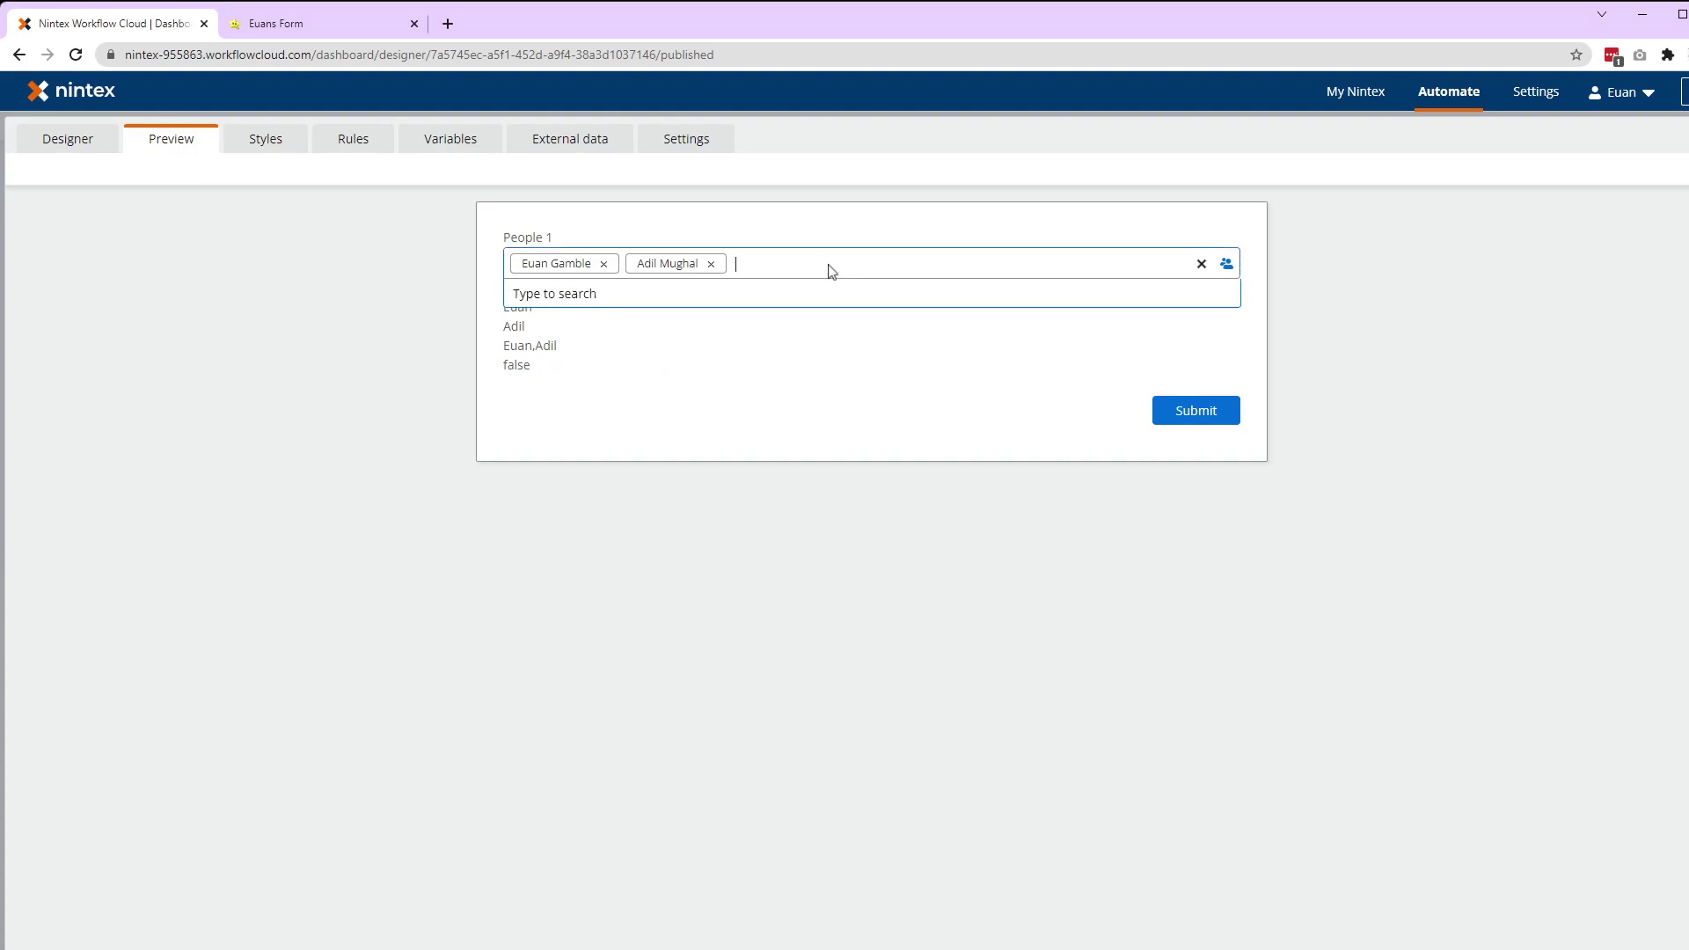
text(josh)
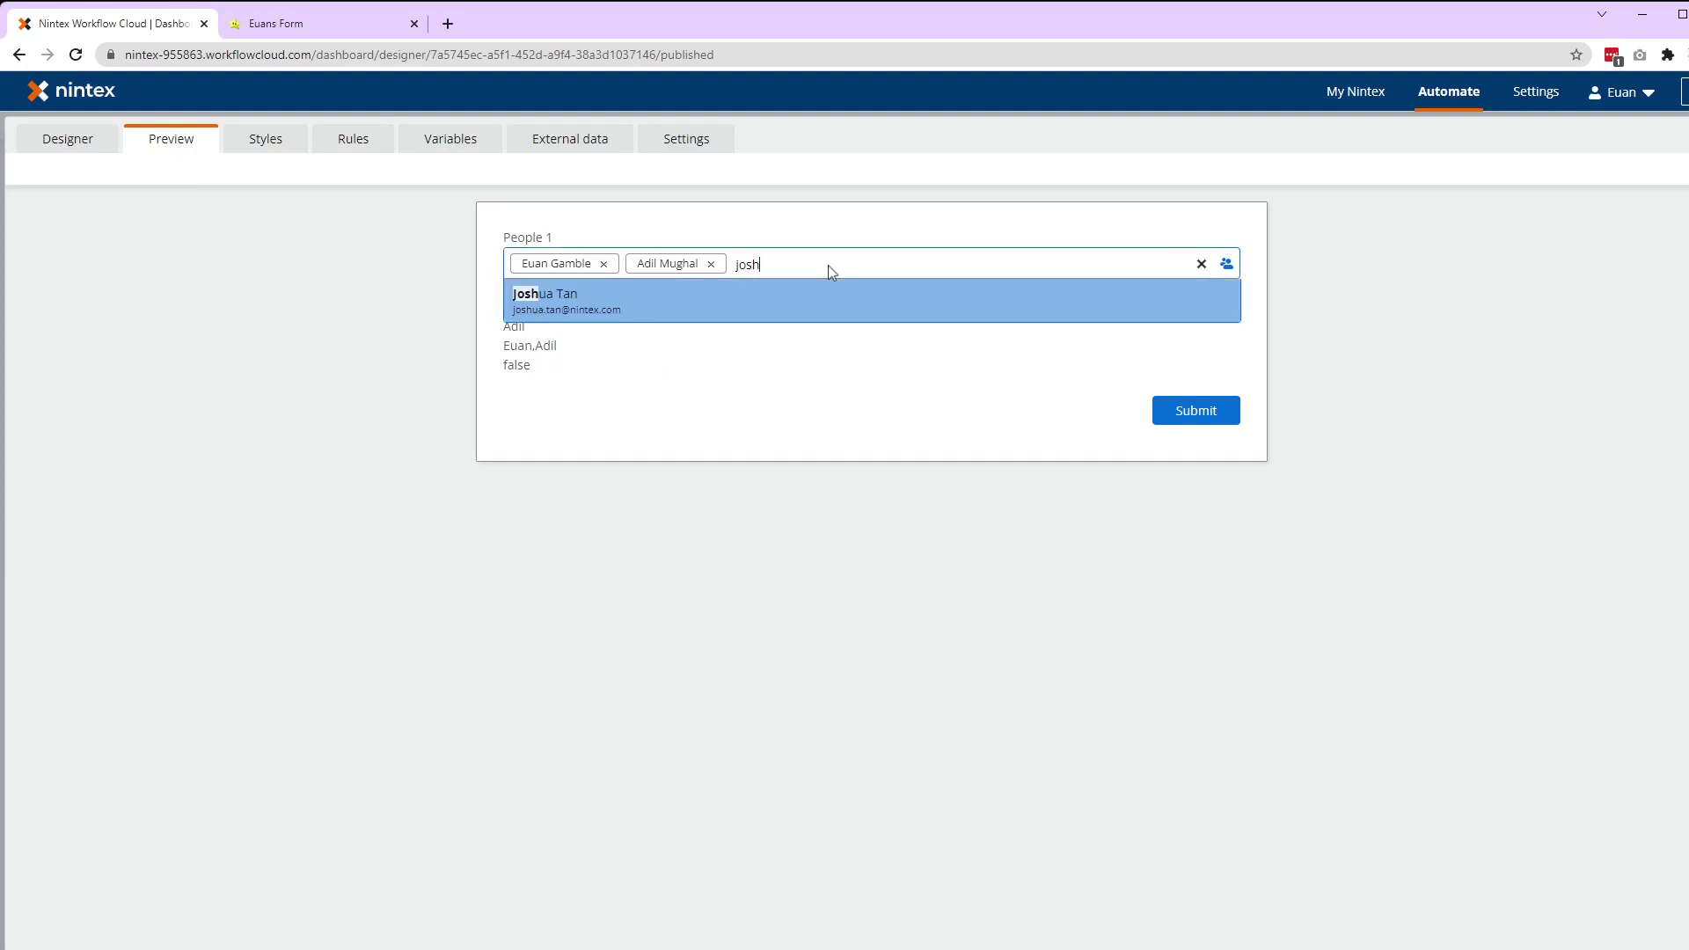
click(732, 308)
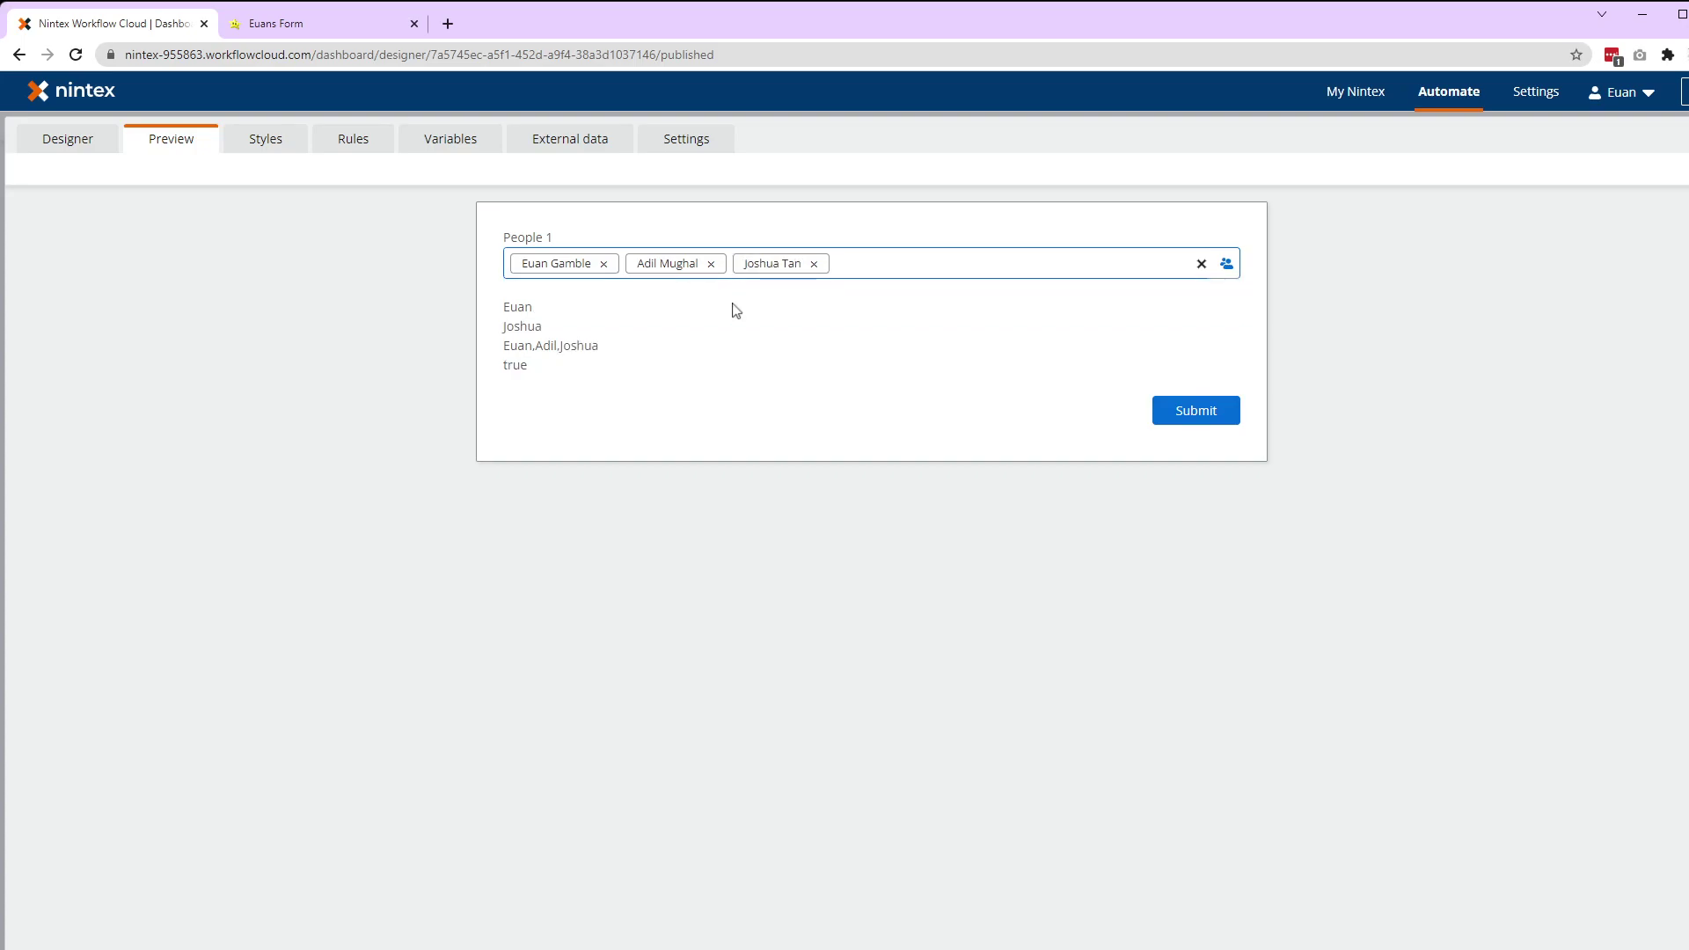